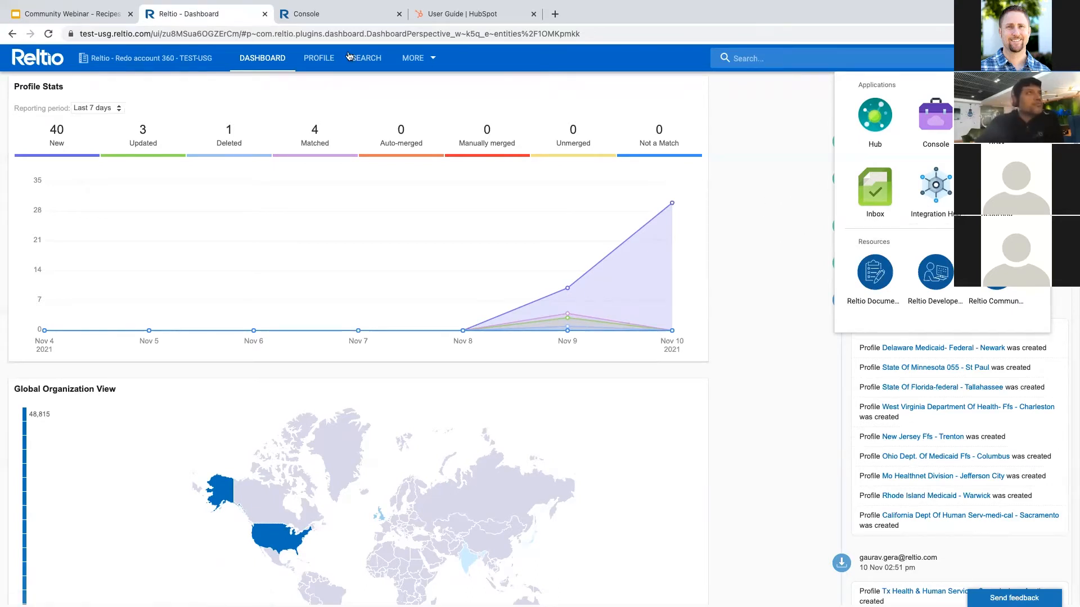
- Show the Integration Hub Dashboard with last-7-days stats: 4 recipes, 9 successful jobs, 26 tasks
click(326, 18)
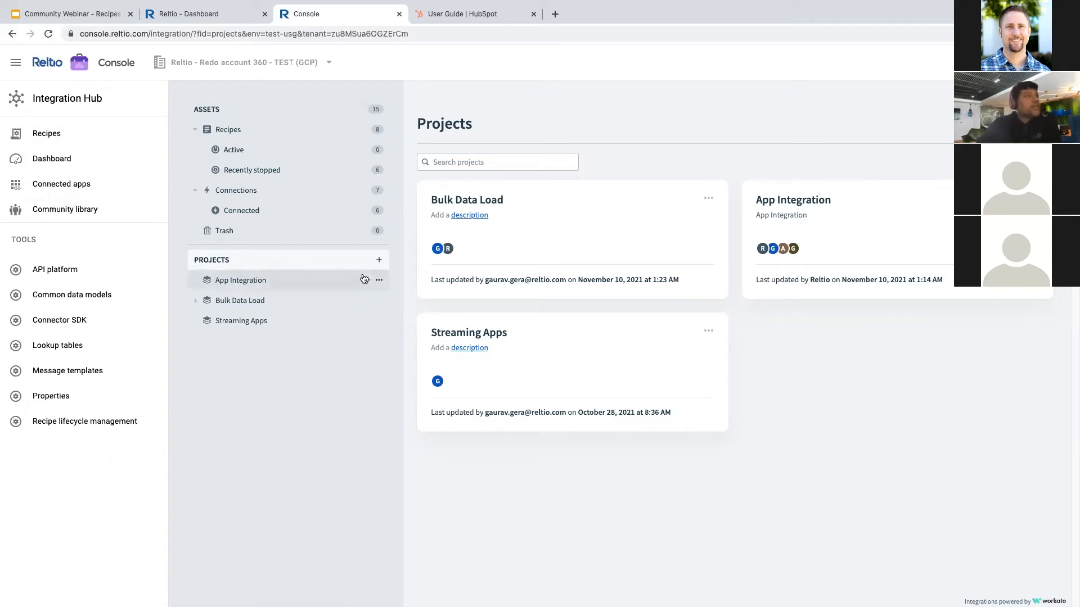
click(67, 165)
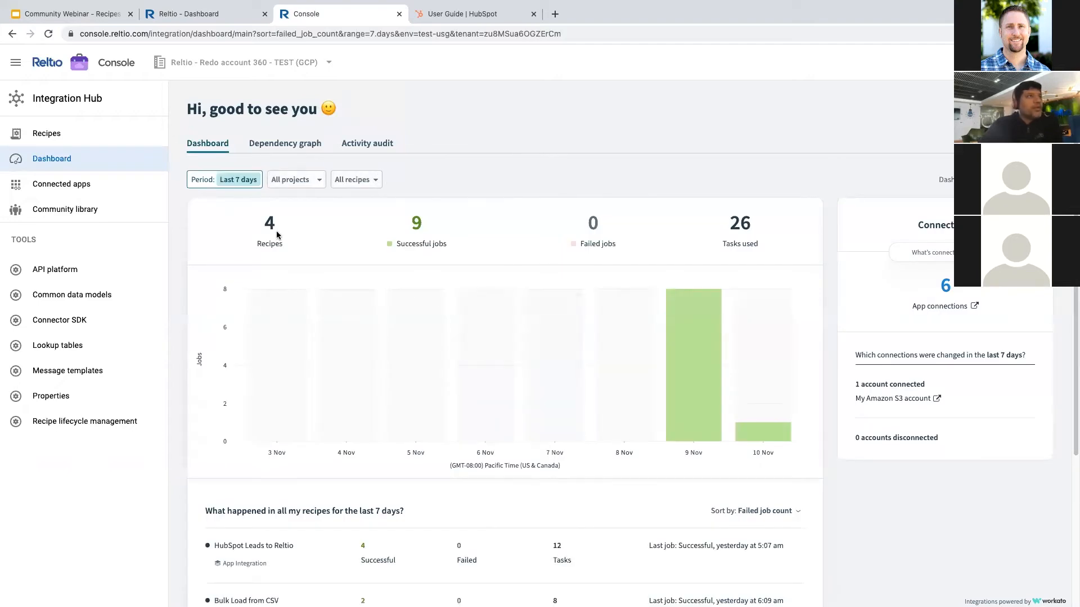
- Switch the dashboard period to Last 30 days and review the recipe activity list
click(238, 180)
click(232, 263)
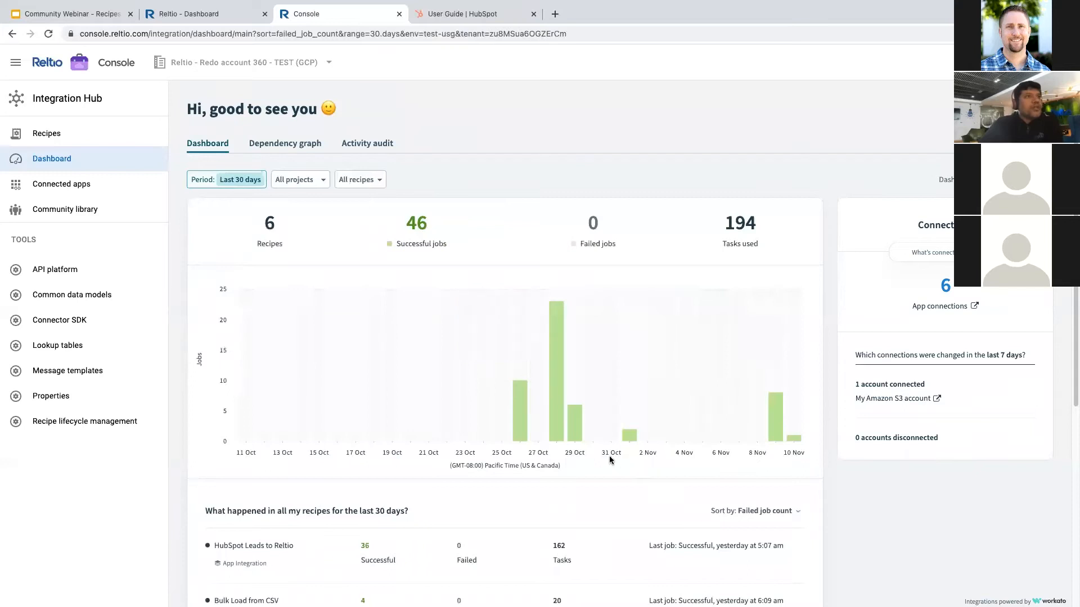
mouse_move(771, 431)
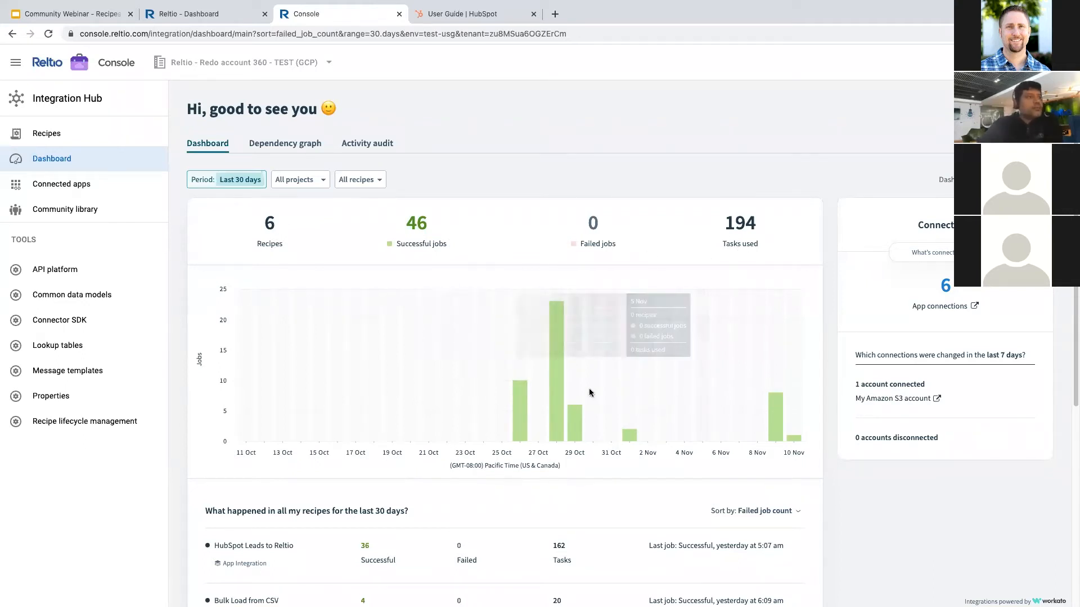
scroll(450, 436, down, 1)
scroll(450, 436, down, 5)
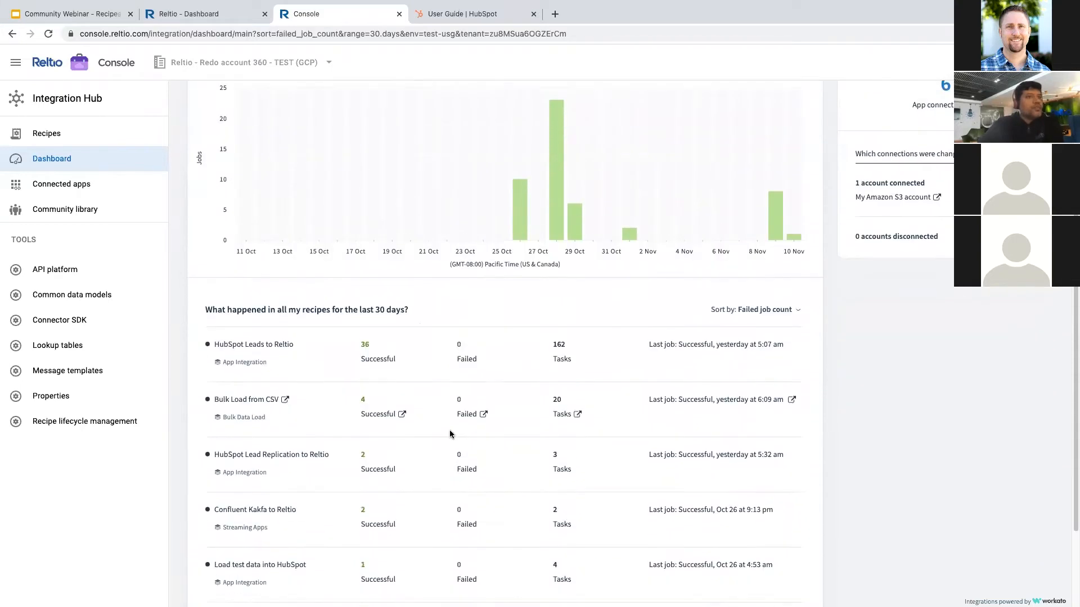
scroll(441, 450, down, 3)
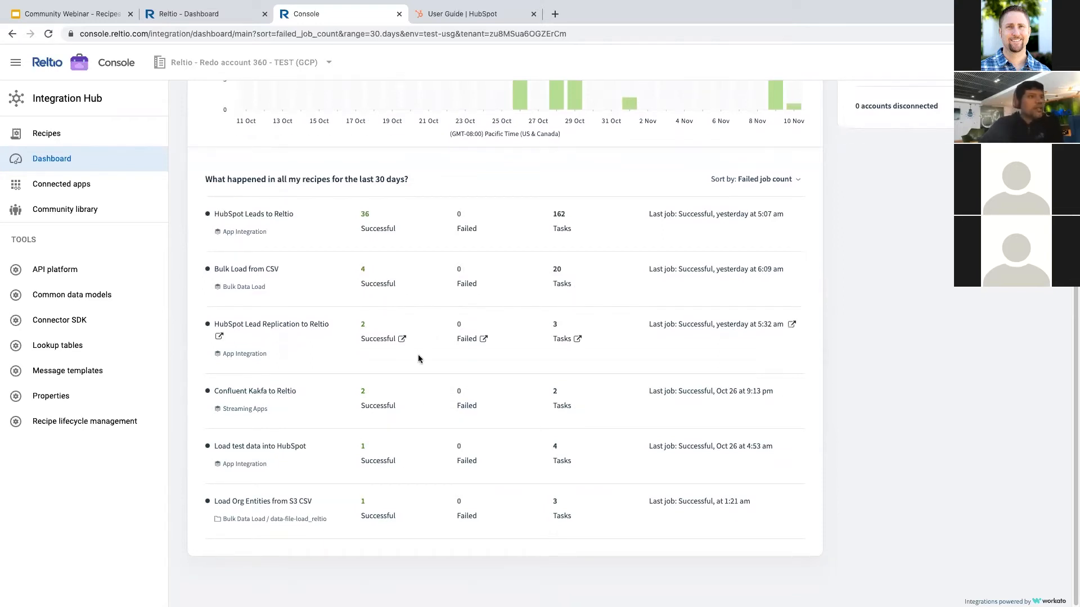
scroll(416, 349, up, 1)
scroll(417, 353, up, 5)
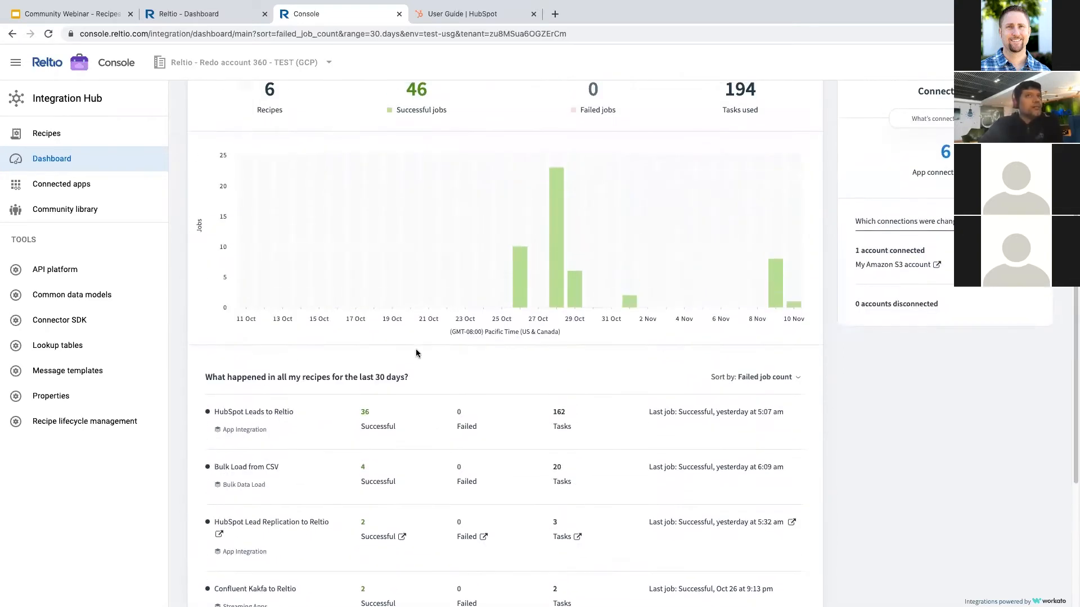
- Review the connected app connections, then go to the Community library
click(61, 184)
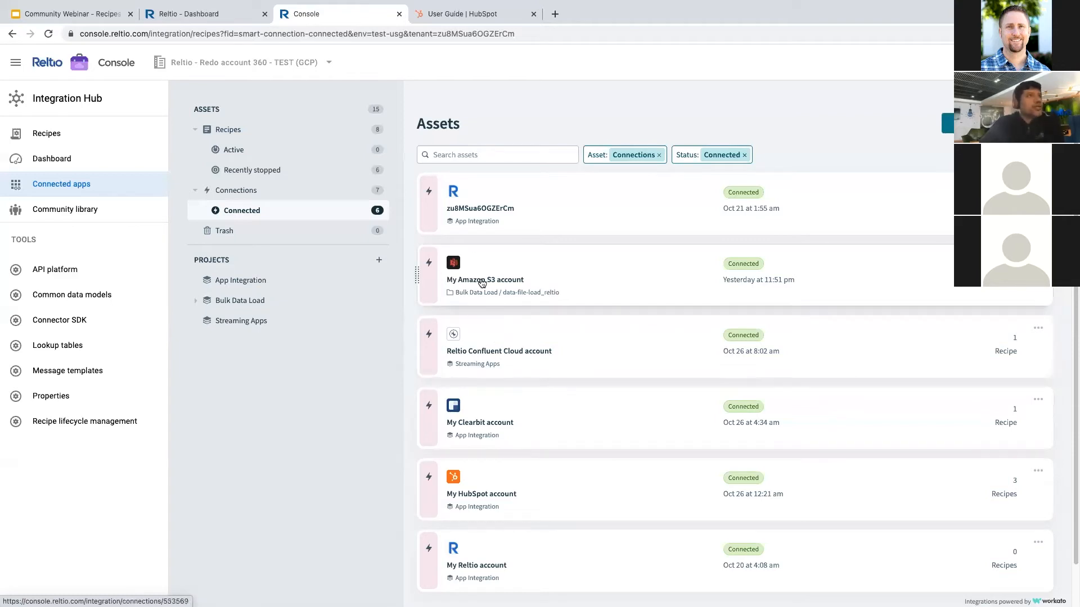
click(84, 209)
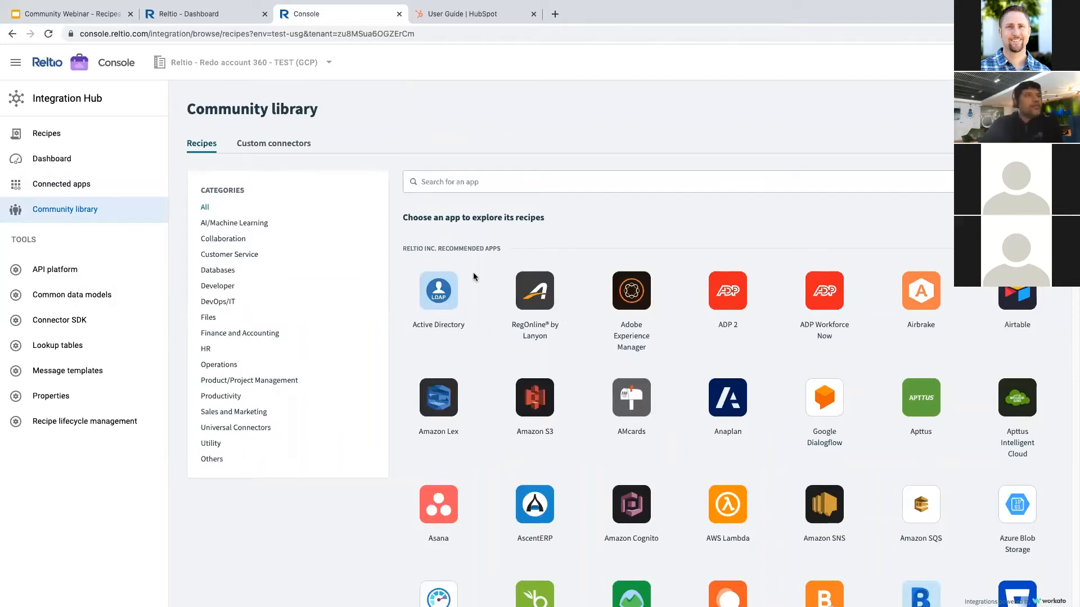
- Filter the Community library to ServiceNow and browse its 1297 recipes
click(481, 185)
text(Serni)
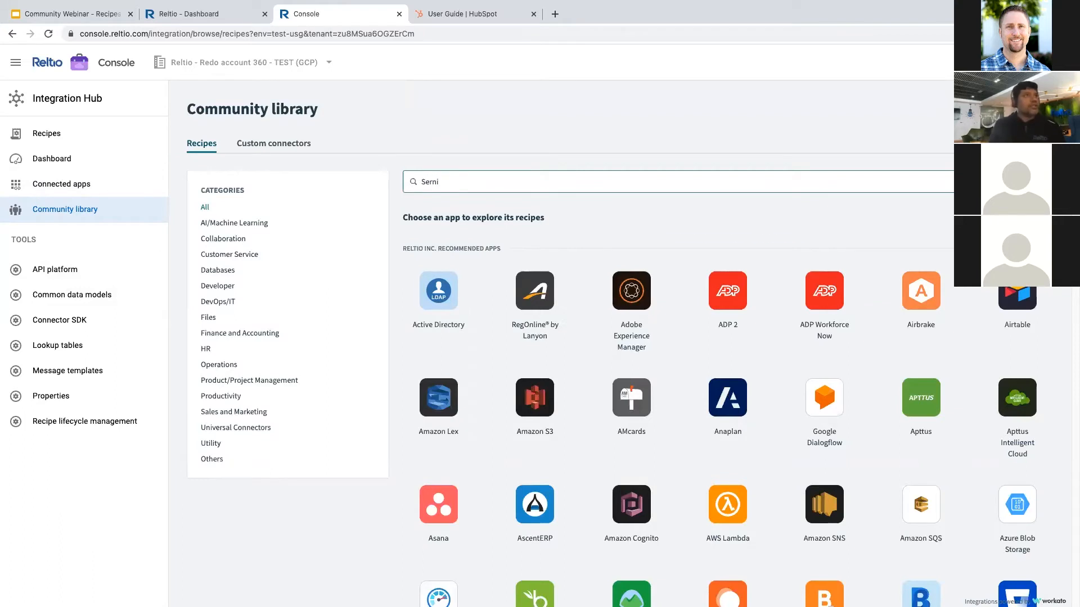
key(BackSpace)
key(BackSpace)
text(v)
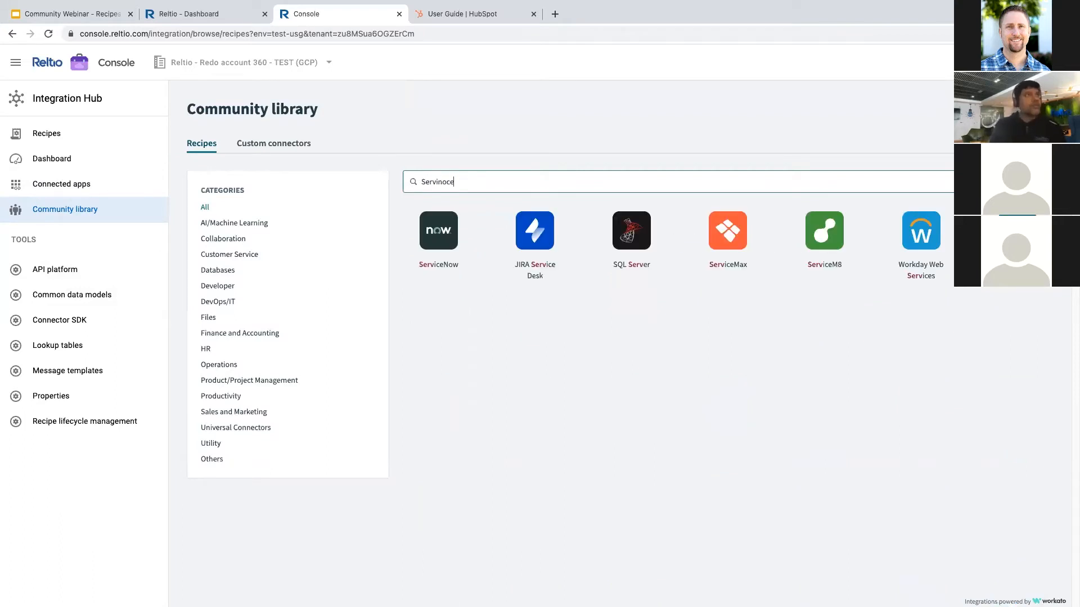
text(inoce)
key(BackSpace)
key(BackSpace)
key(BackSpace)
key(BackSpace)
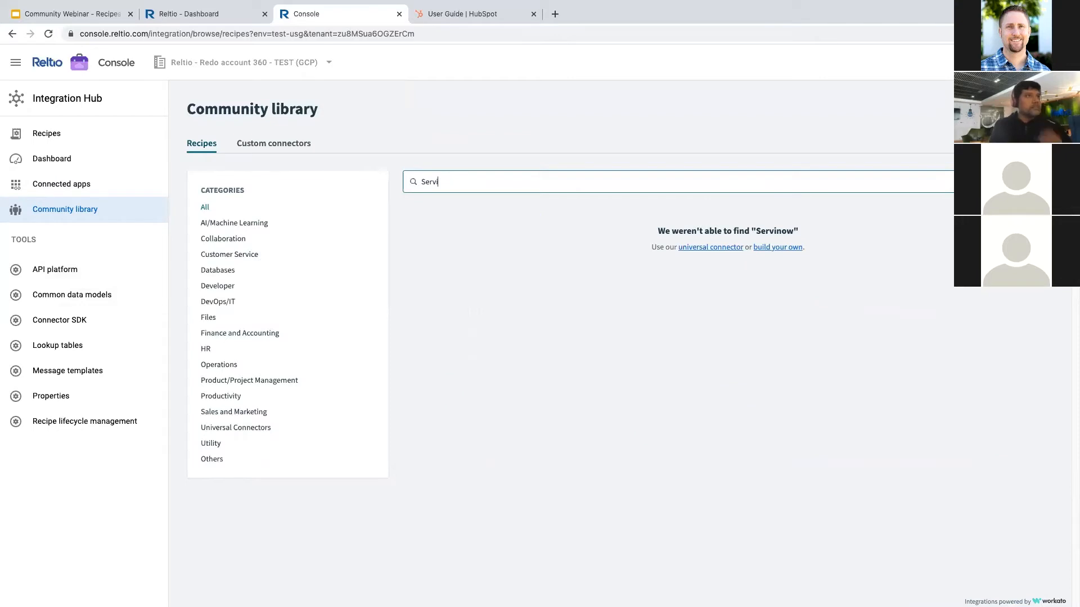
text(cenow)
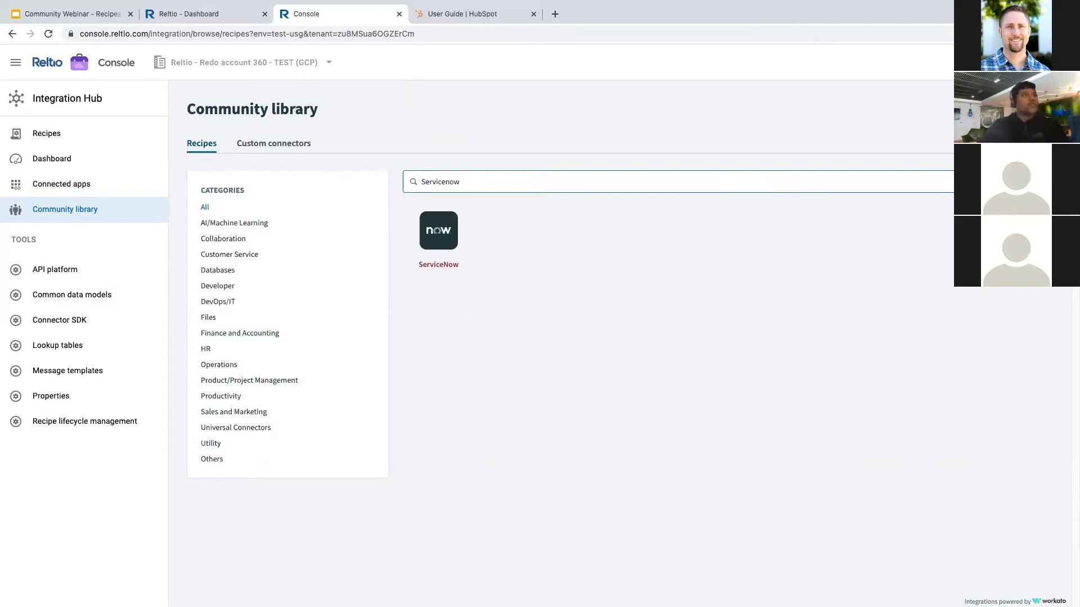
click(448, 228)
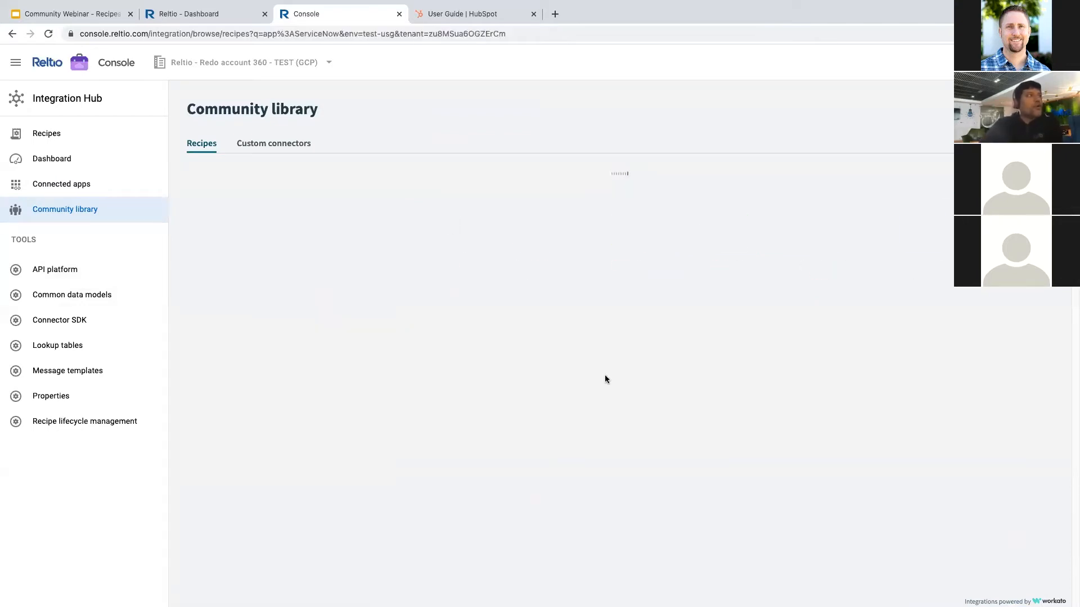
scroll(610, 410, down, 8)
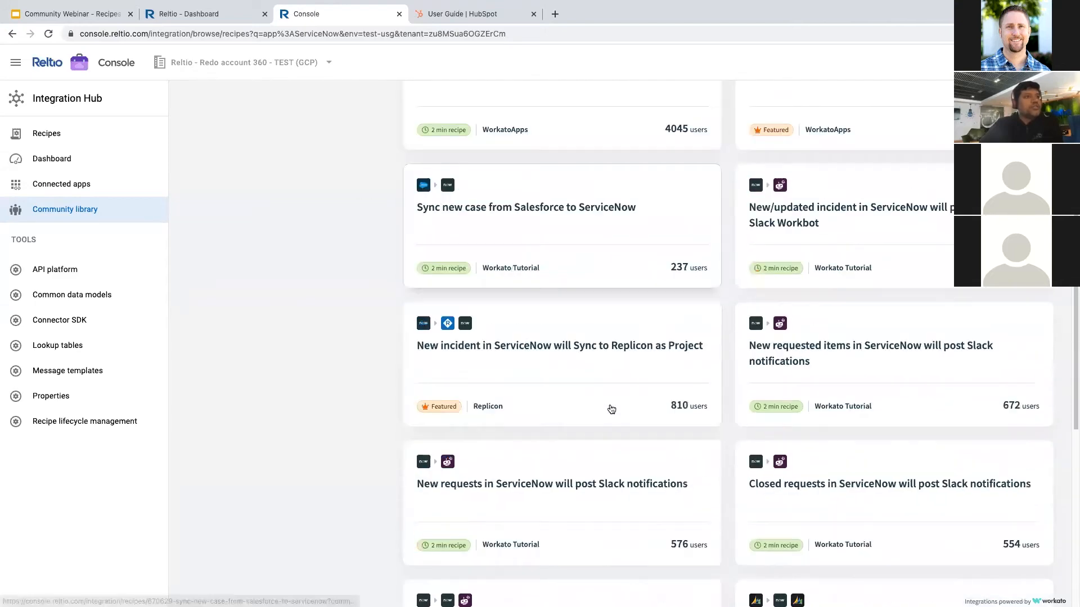
scroll(612, 410, up, 8)
scroll(609, 393, down, 10)
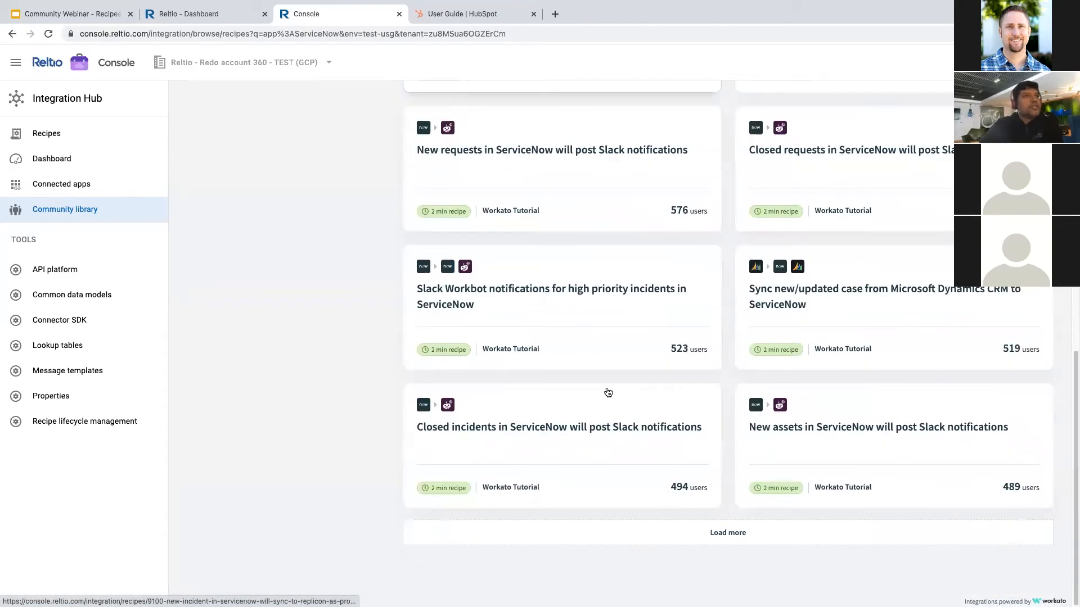
scroll(609, 392, up, 2)
scroll(609, 393, up, 8)
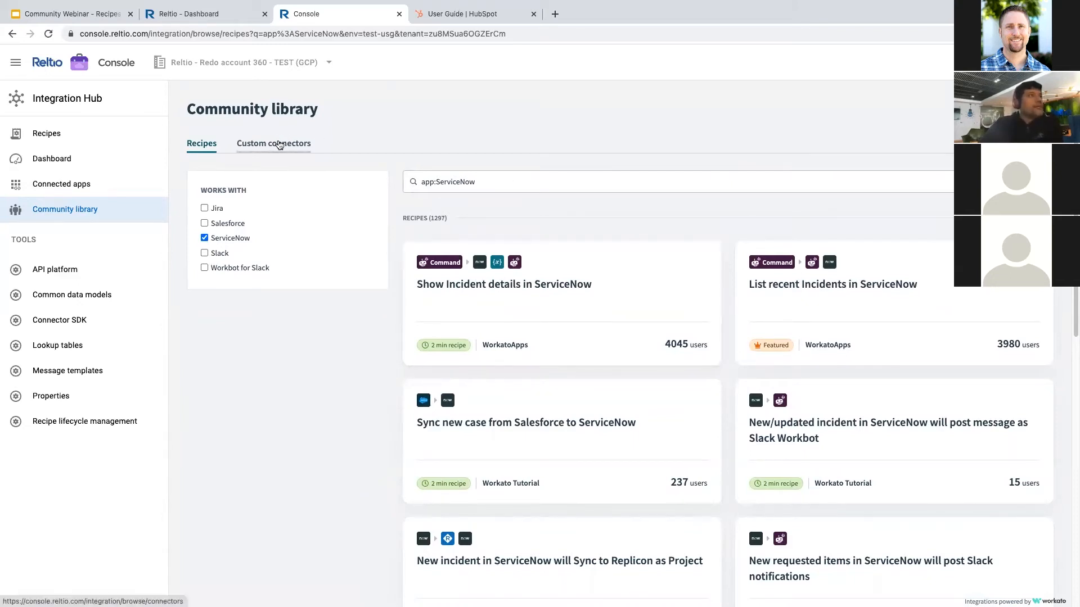
- Browse the Custom connectors cards, then go to the Assets list of recipes
click(279, 144)
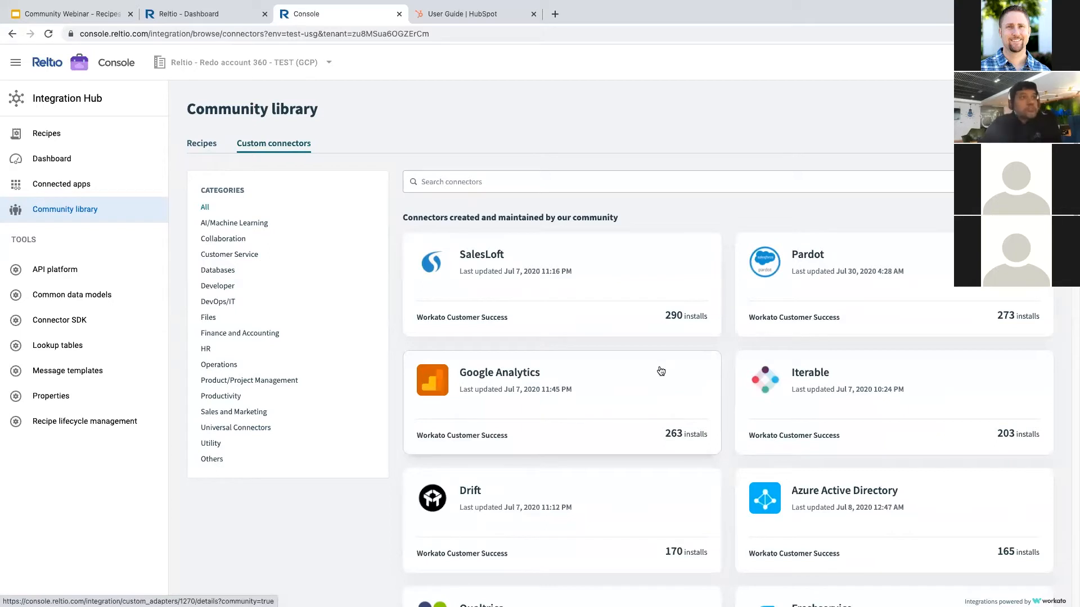
scroll(660, 371, down, 1)
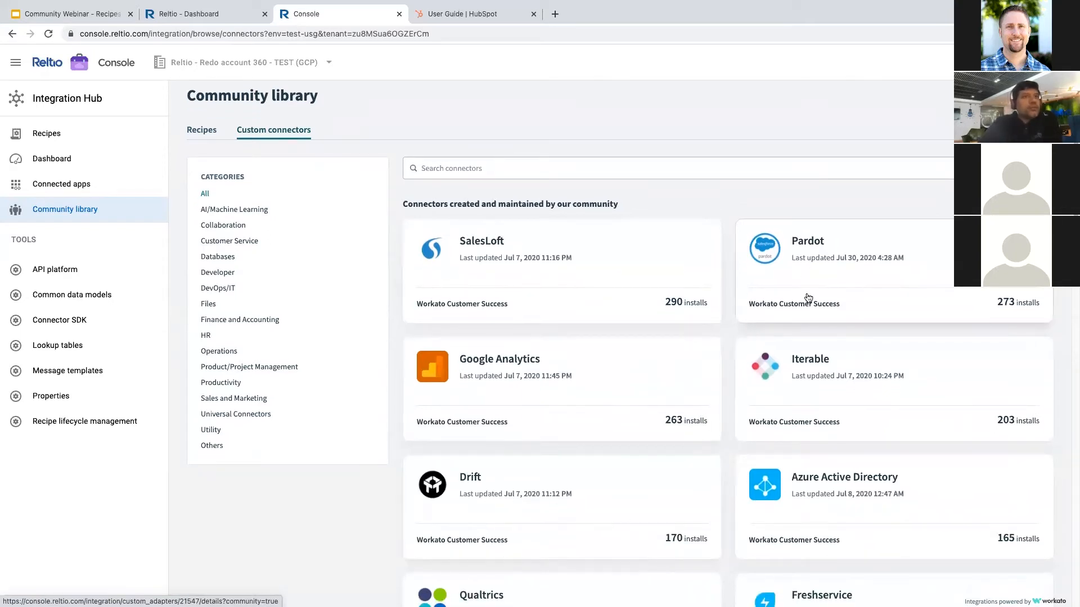
scroll(660, 421, down, 5)
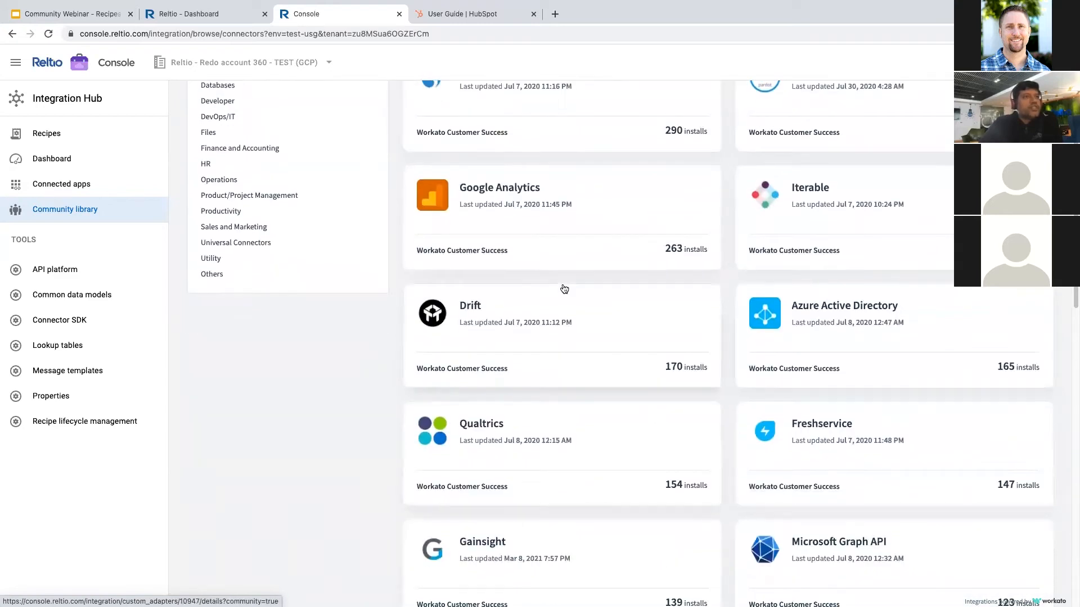
scroll(564, 289, up, 5)
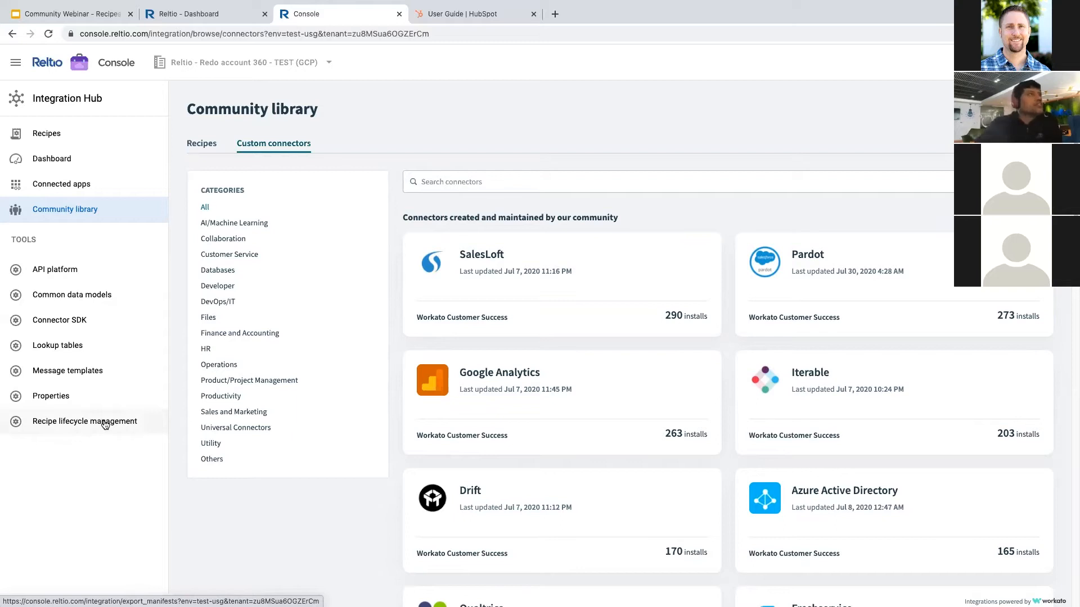
click(56, 134)
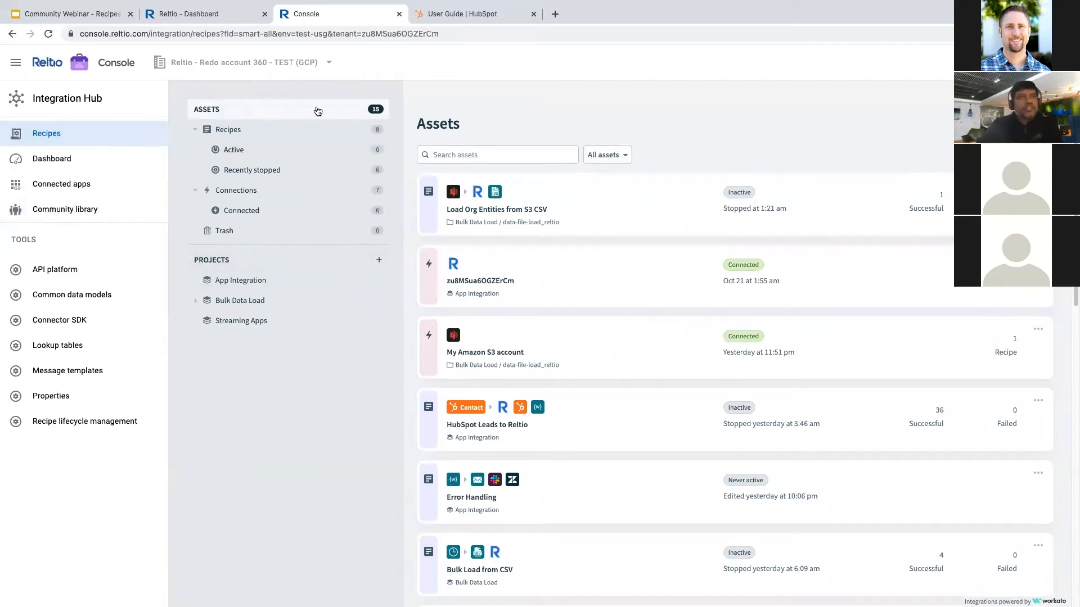
- Create recipe 'HubSpot Lead Integration' in the App Integration project and start building it
click(1013, 124)
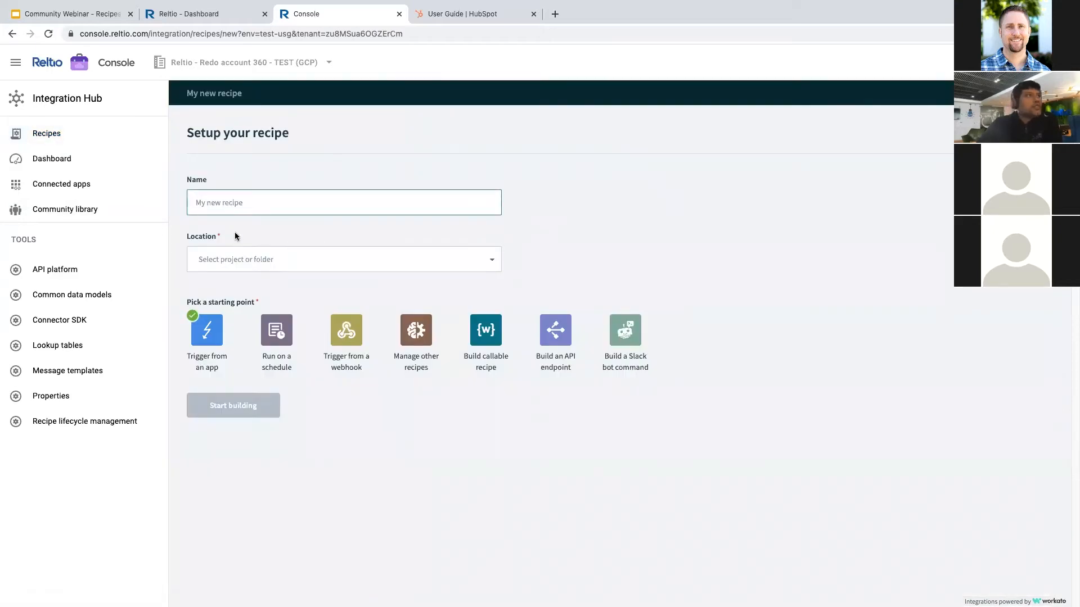
text(HubSpot Lead)
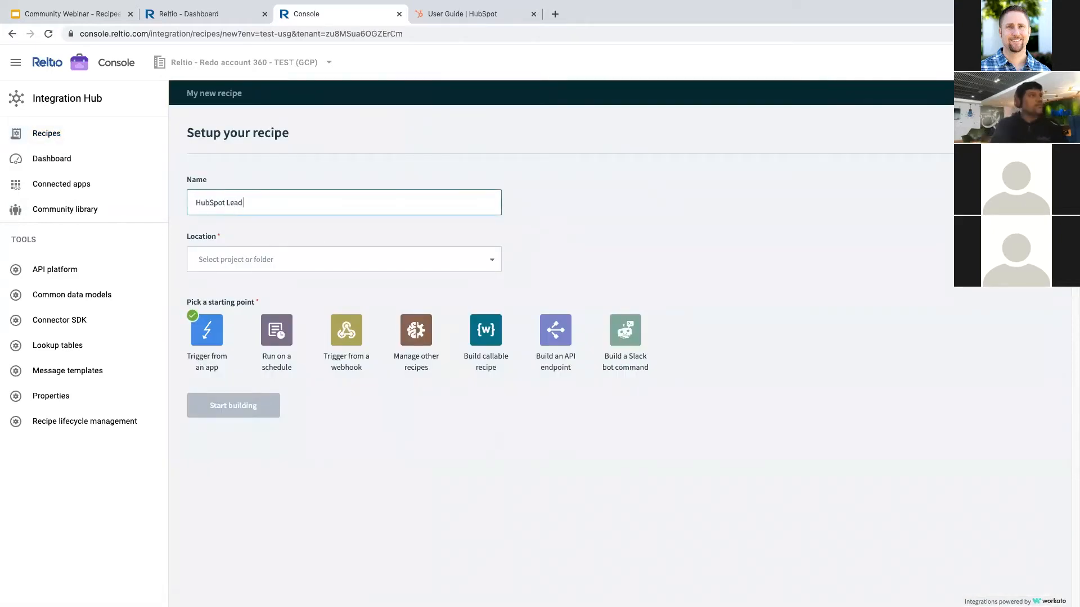
text( Integration)
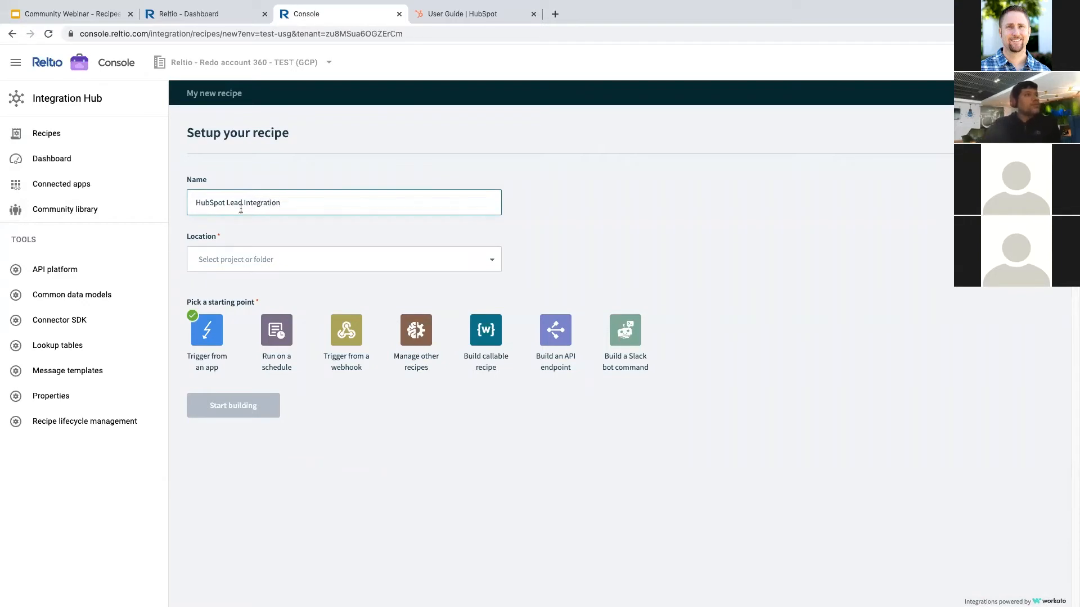
click(272, 256)
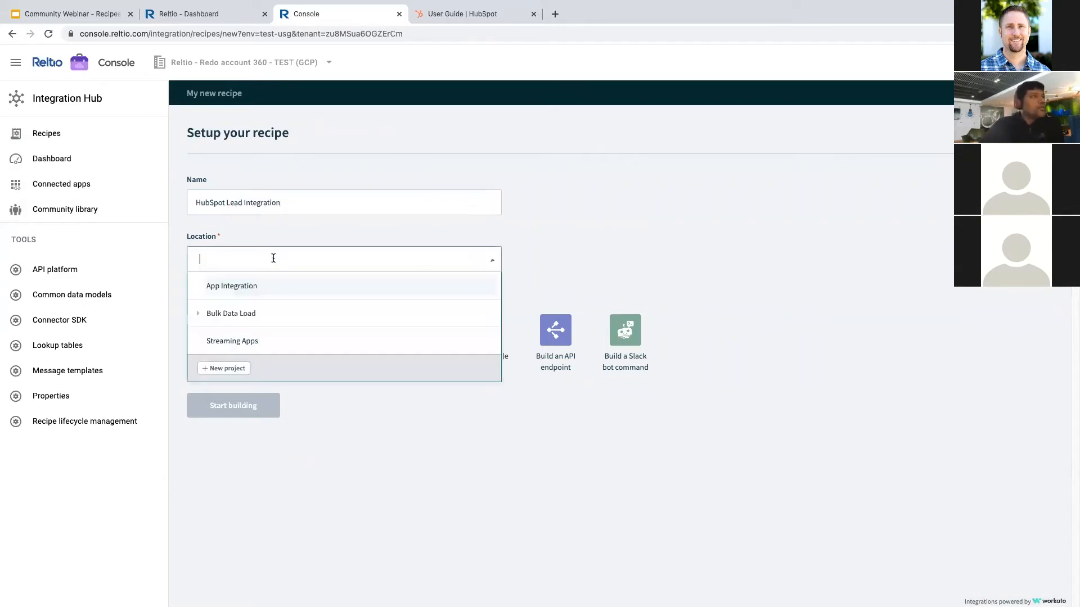
click(243, 294)
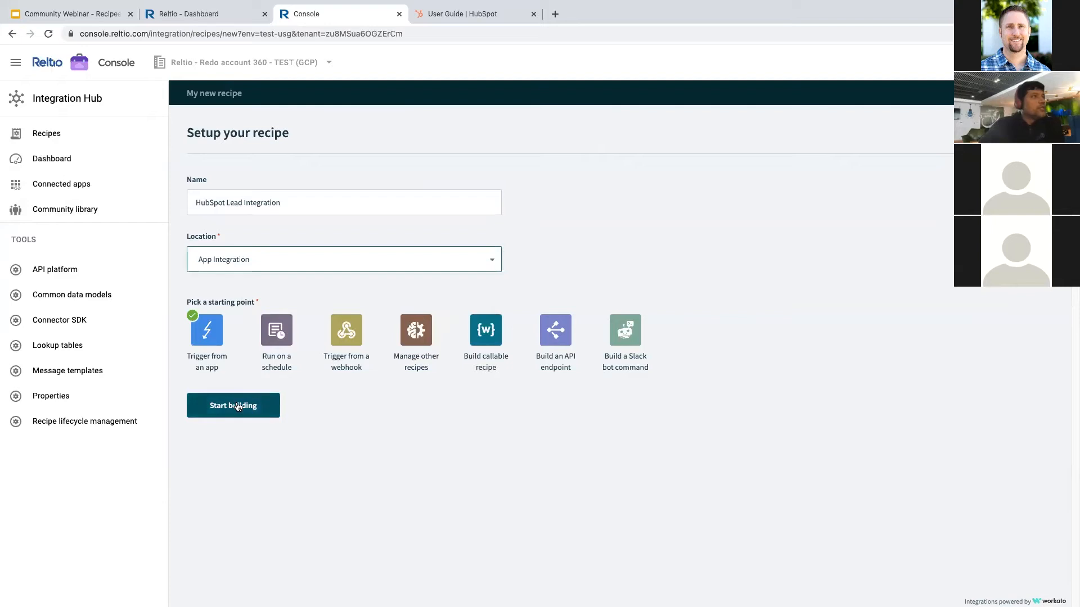
click(246, 402)
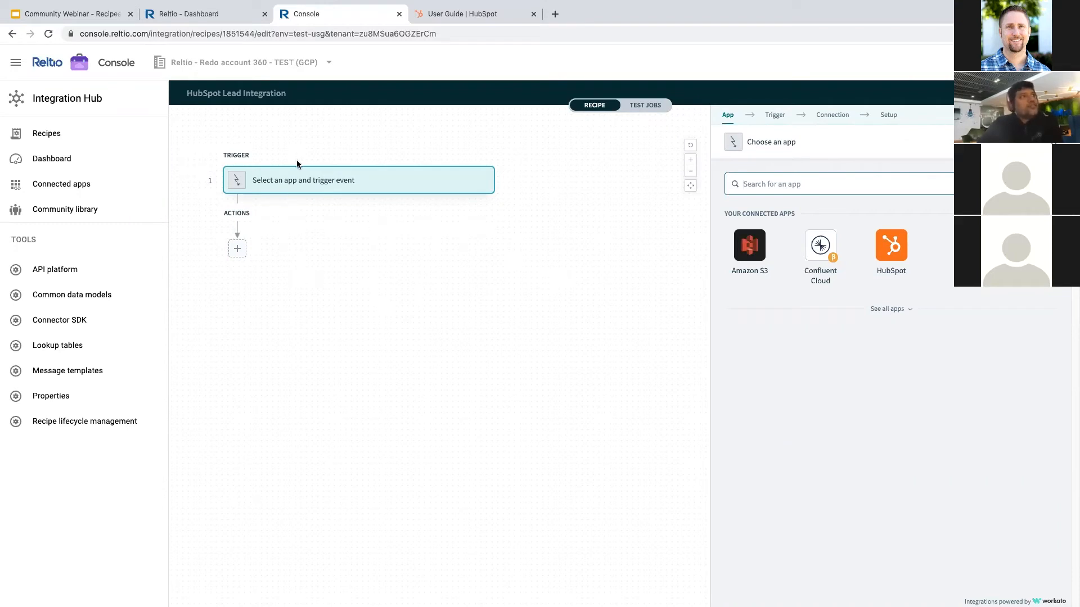
- Look through ServiceNow's trigger events, then return to the trigger app list
text(Se)
text(rvicen)
key(BackSpace)
text(cenow)
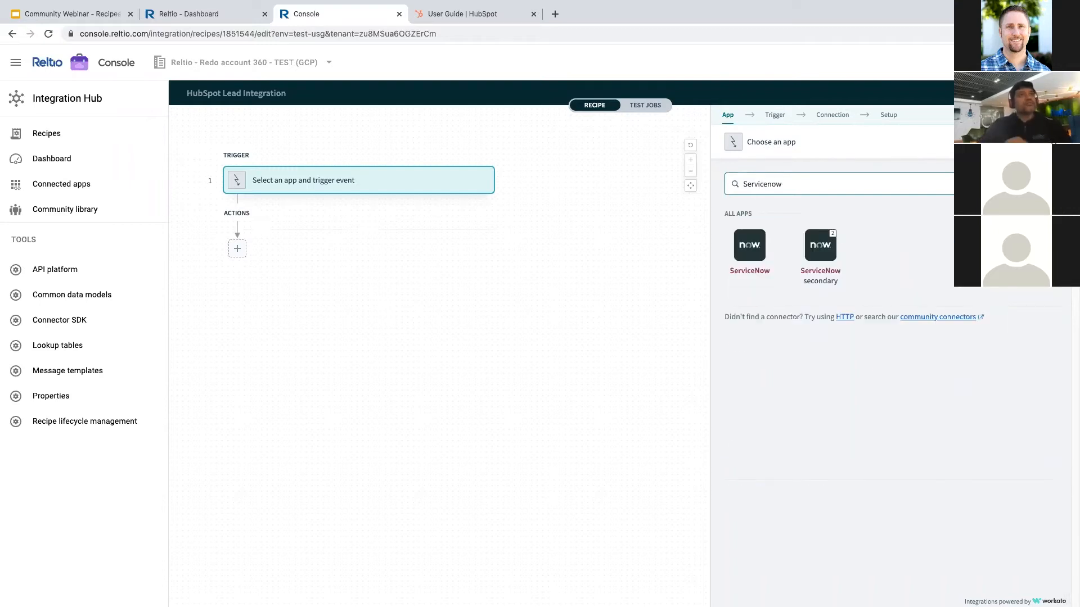
click(750, 245)
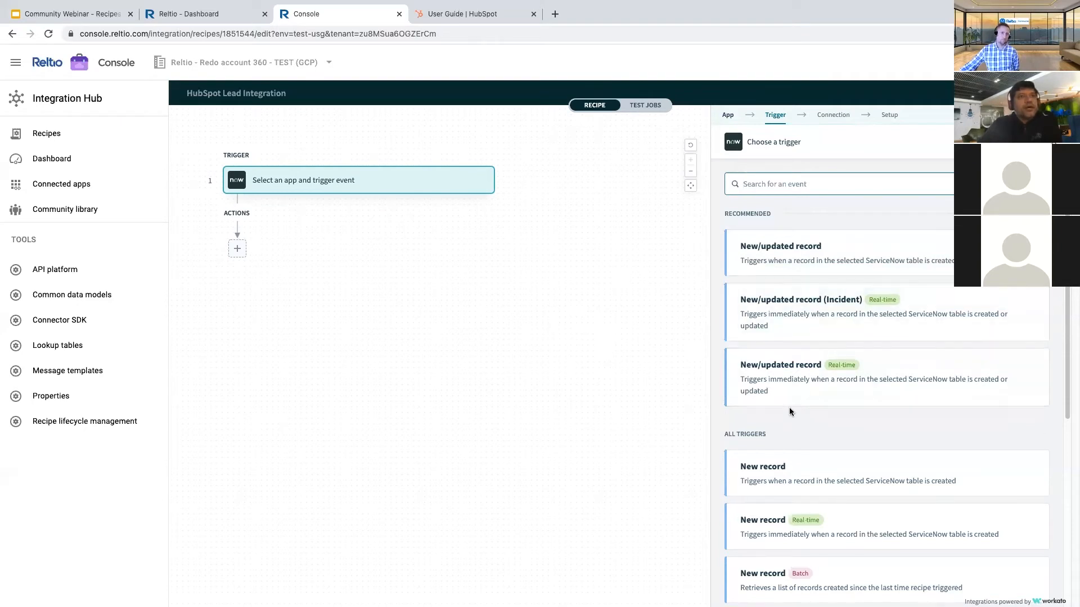
scroll(804, 412, down, 3)
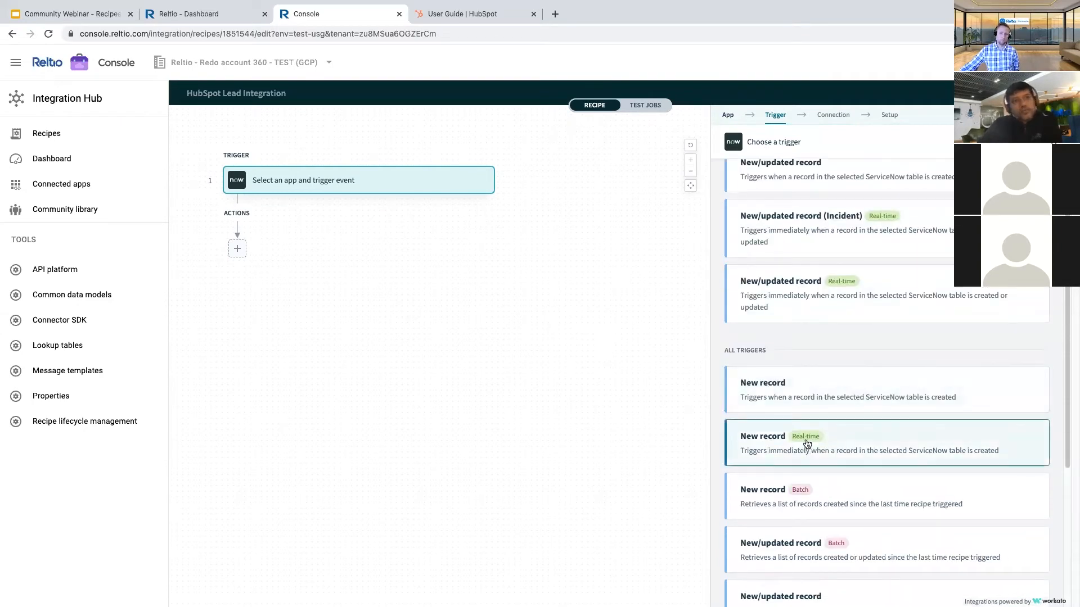
scroll(807, 443, down, 2)
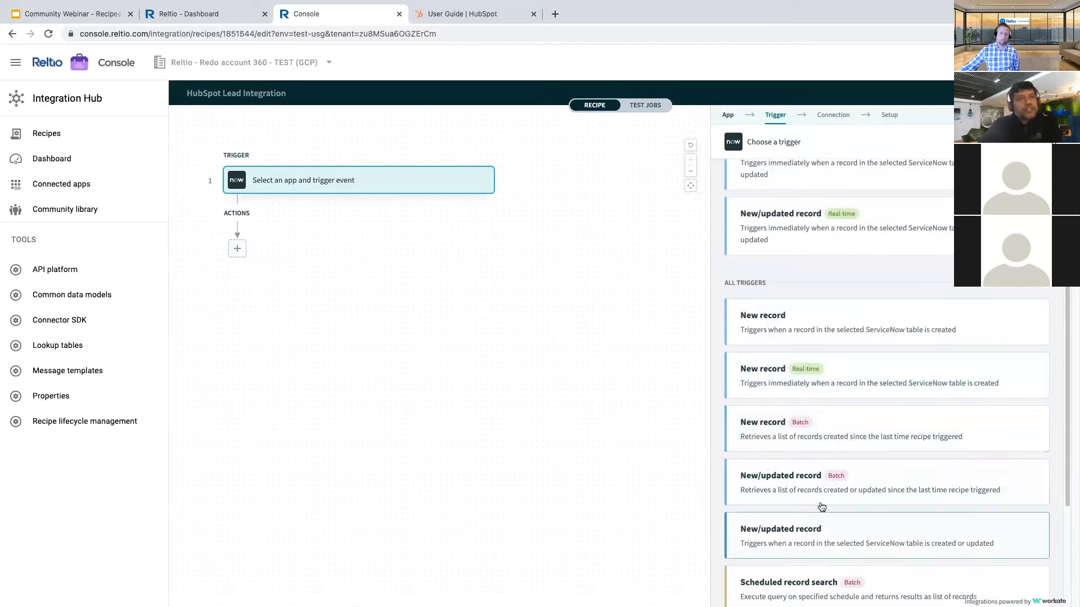
scroll(808, 390, down, 3)
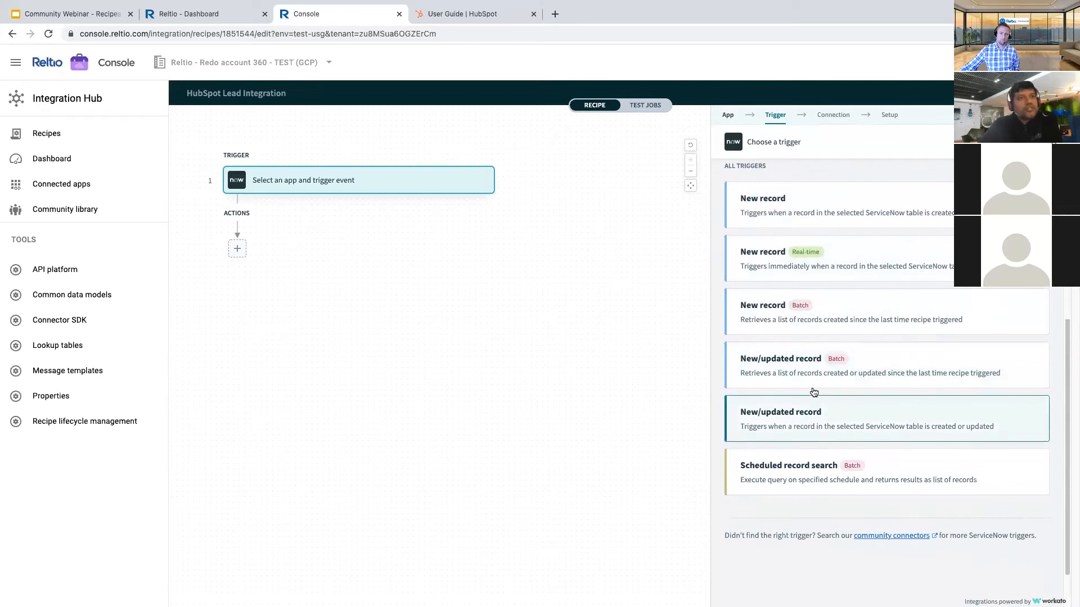
scroll(819, 317, up, 8)
click(729, 116)
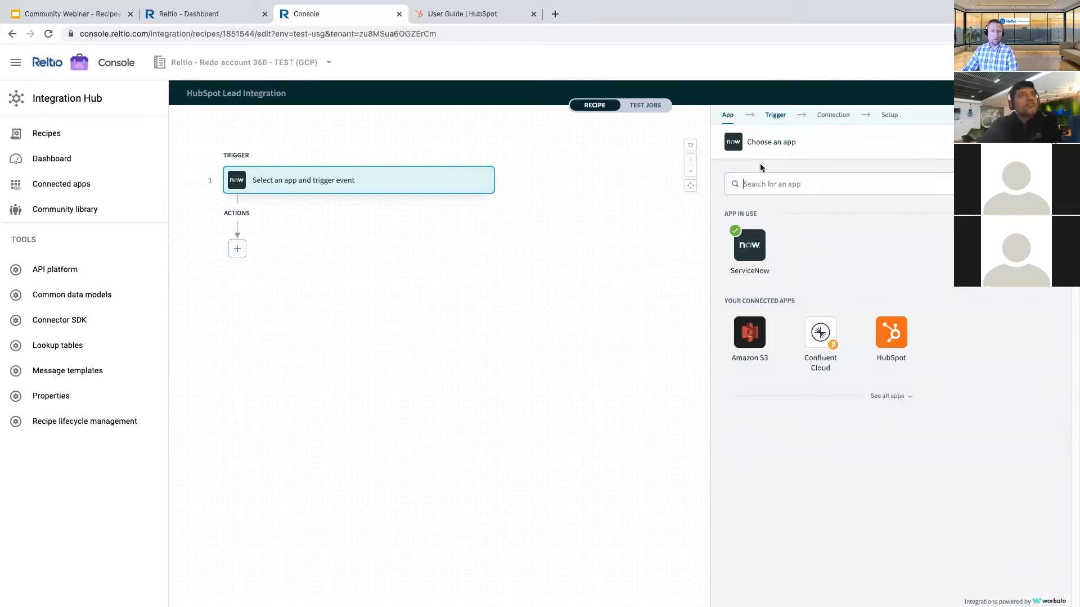
- Set the recipe trigger to HubSpot's 'New/updated contacts' event
click(888, 342)
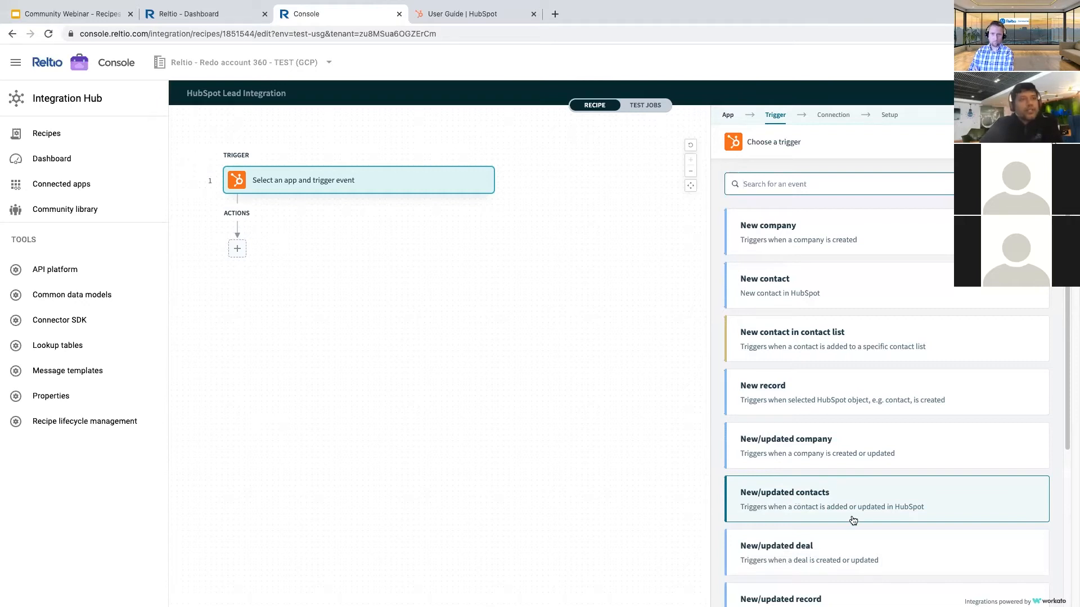
scroll(810, 495, down, 3)
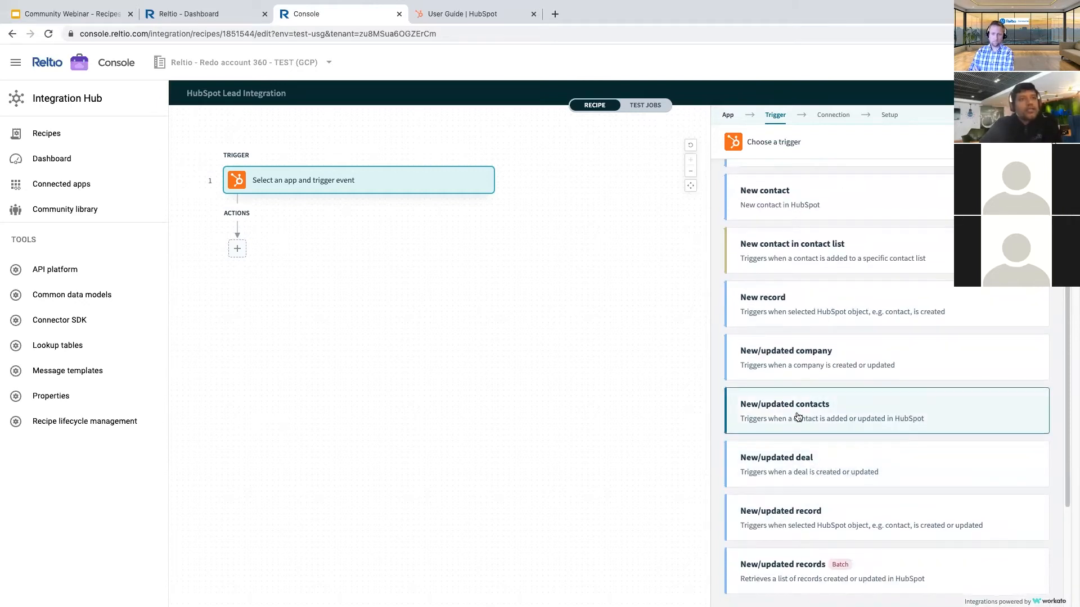
scroll(794, 420, down, 3)
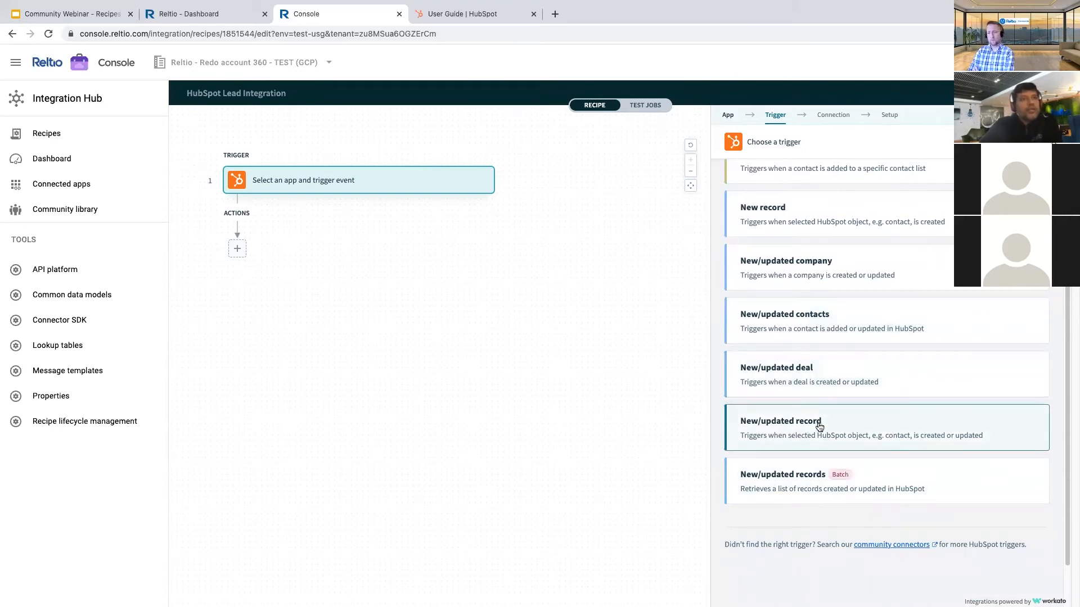
scroll(821, 426, up, 1)
scroll(844, 428, up, 3)
click(829, 462)
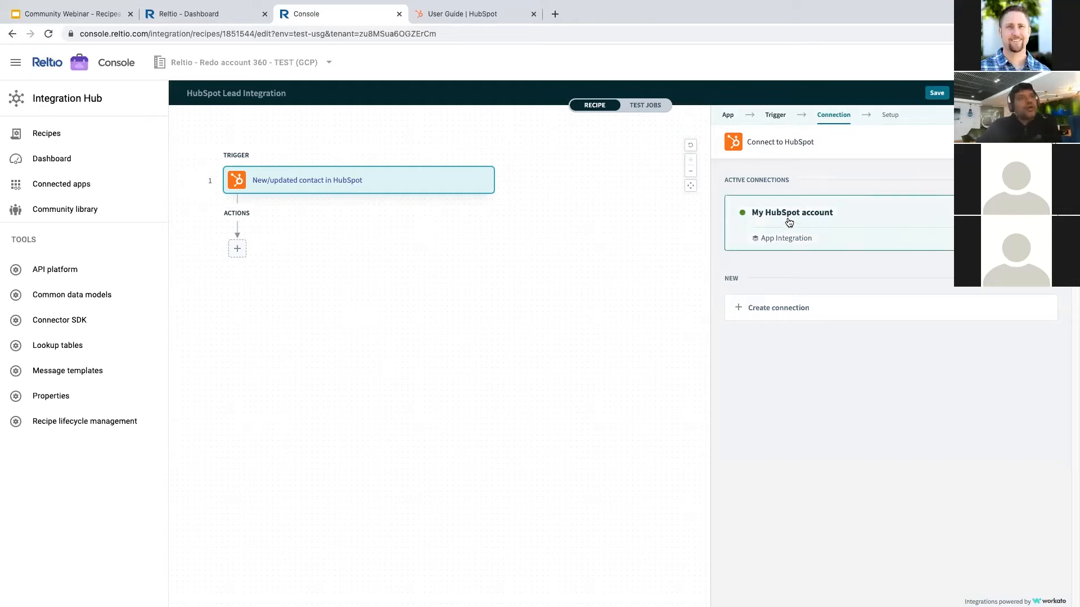
- Open a new HubSpot connection form named 'My second HubSpot account'
click(784, 307)
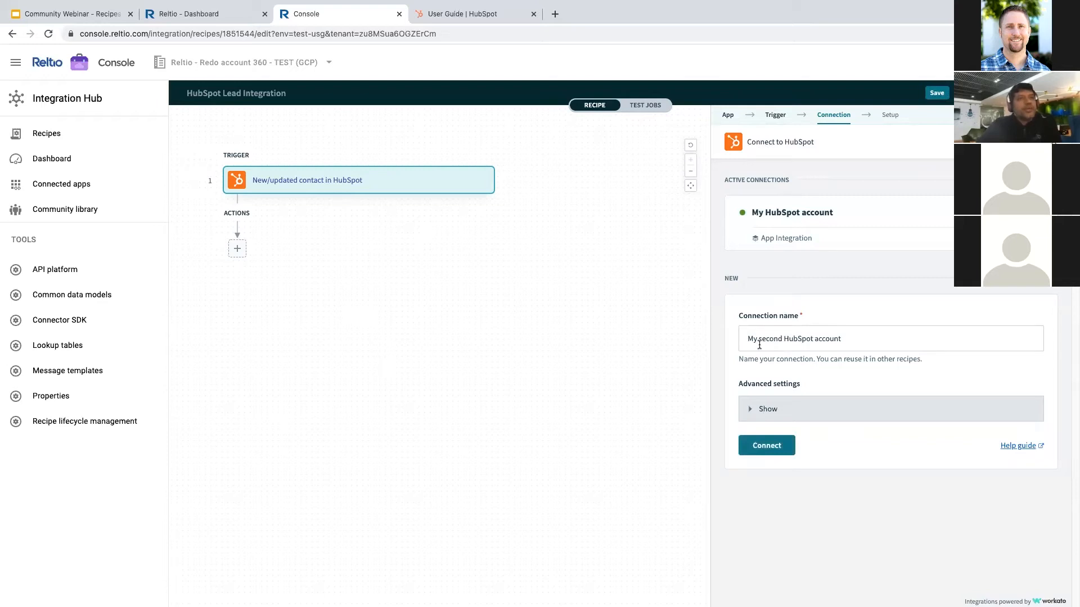
- Connect the new HubSpot connection to reach HubSpot's account authorization page
click(769, 447)
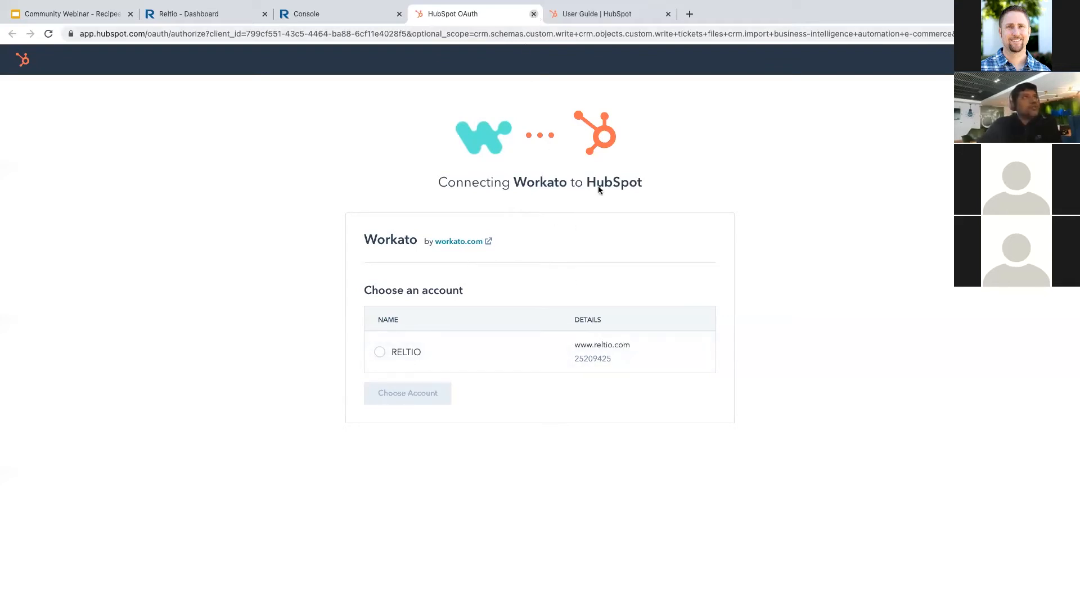
- Close the HubSpot OAuth tab without authorising the RELTIO account, returning to Reltio Console
click(534, 15)
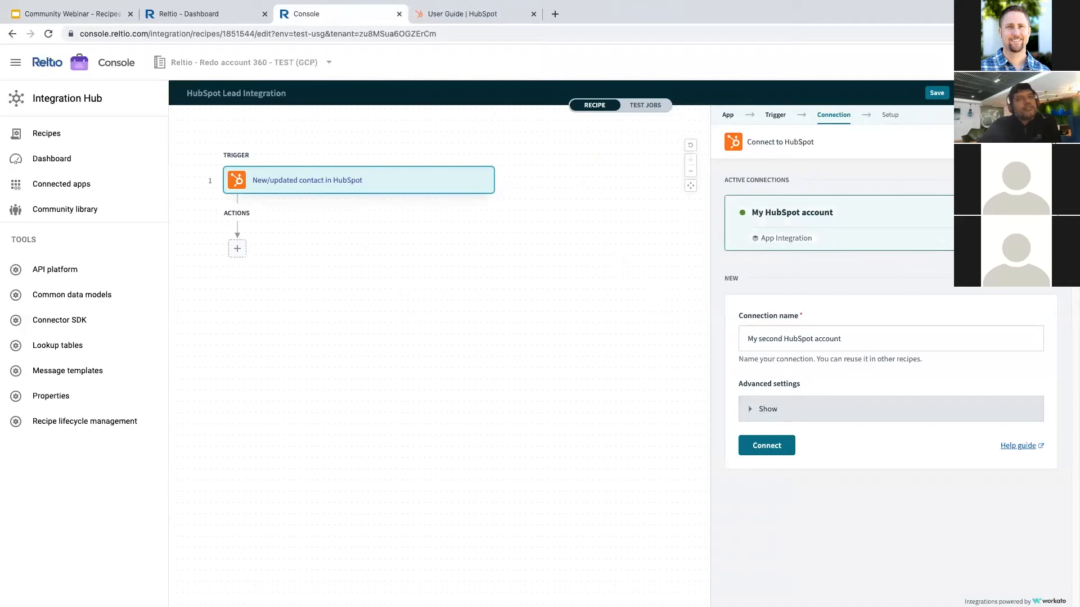
- Connect the trigger through the existing My HubSpot account and open its Properties field
click(873, 219)
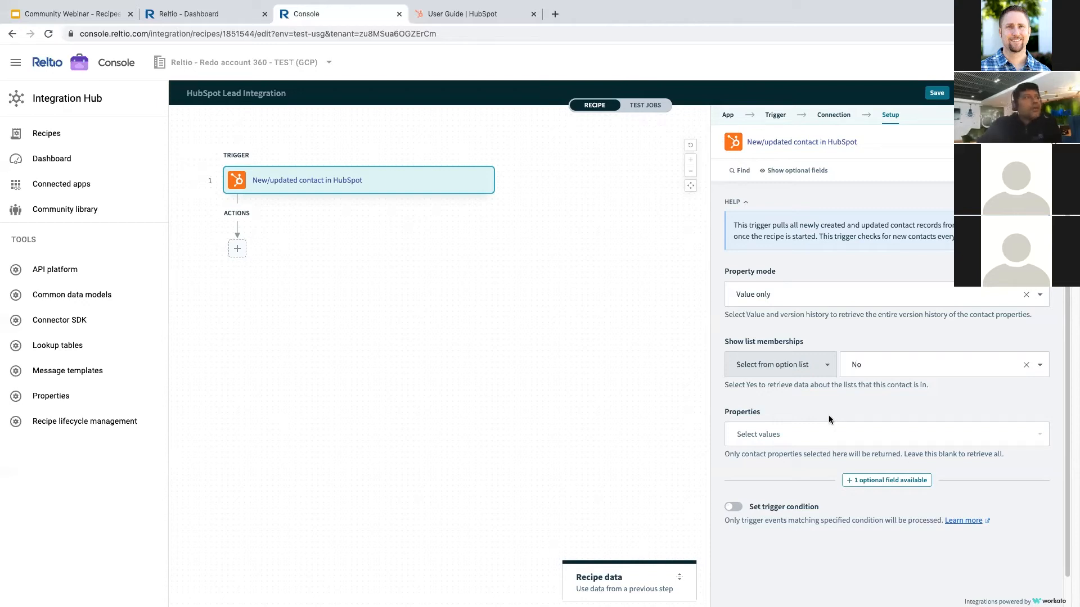
click(825, 434)
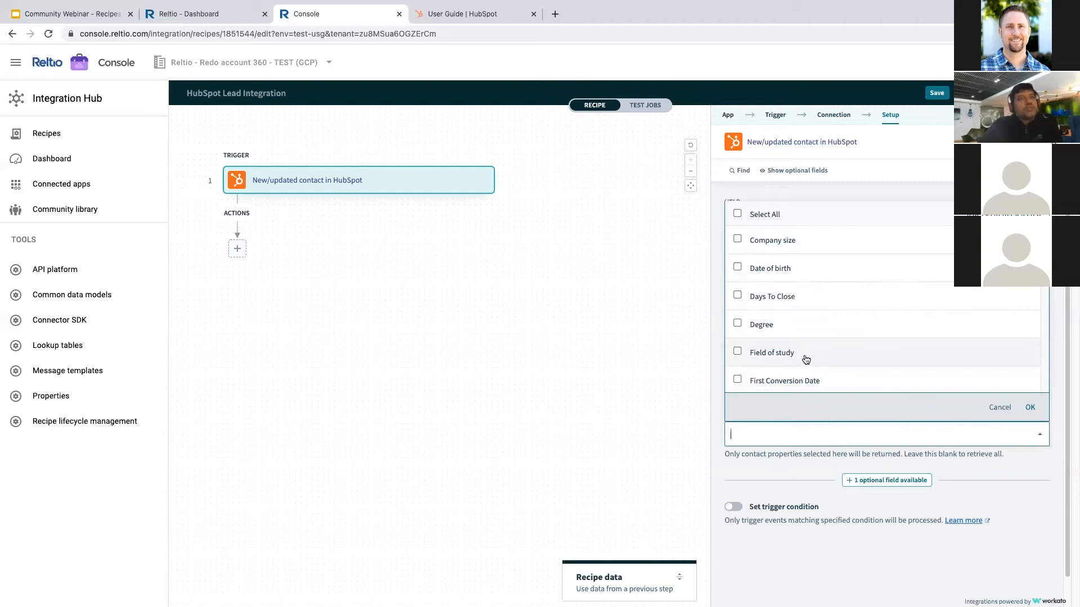
- Browse the HubSpot contact properties list and close it with no properties selected
scroll(770, 352, down, 10)
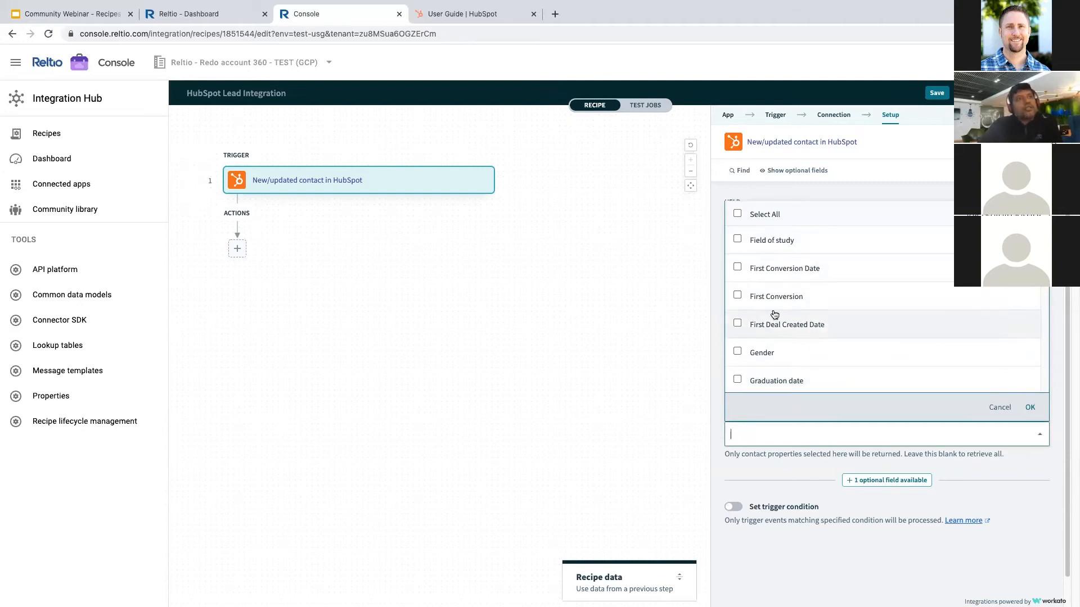
scroll(774, 315, down, 3)
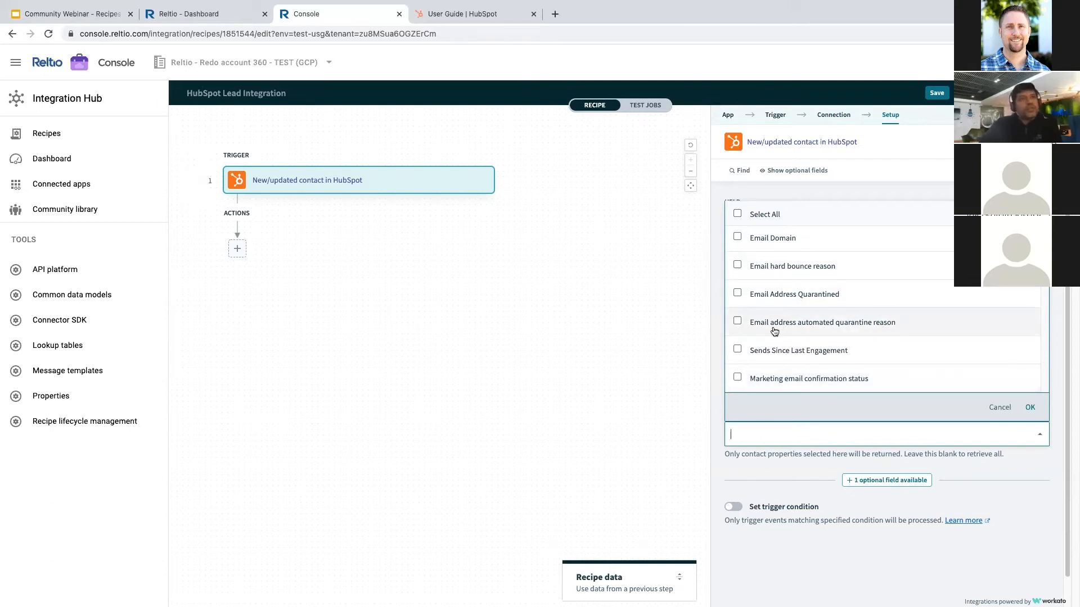
scroll(946, 246, up, 1)
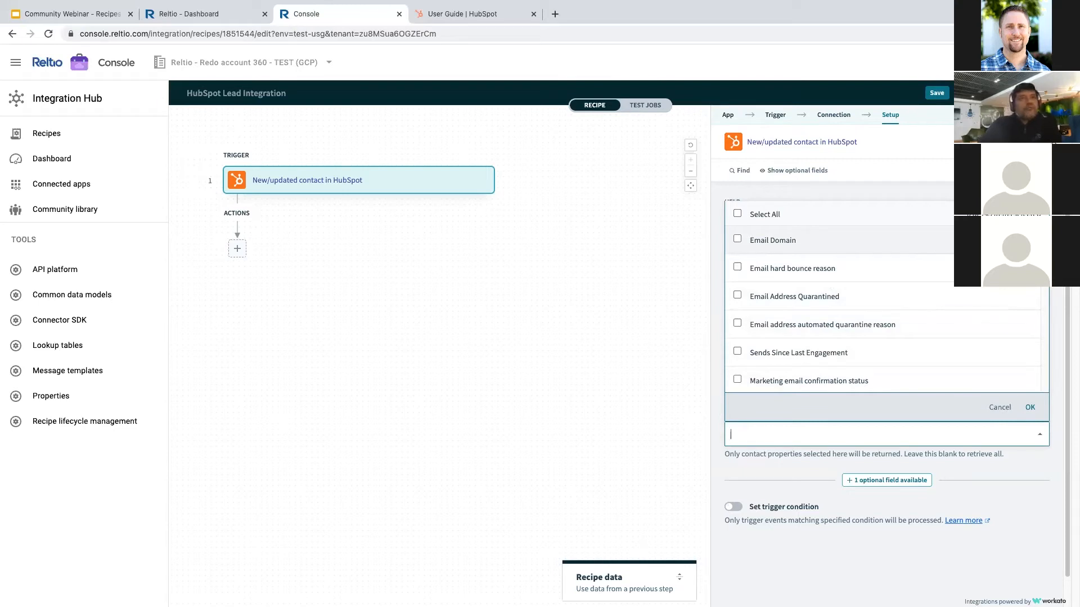
scroll(867, 312, down, 1)
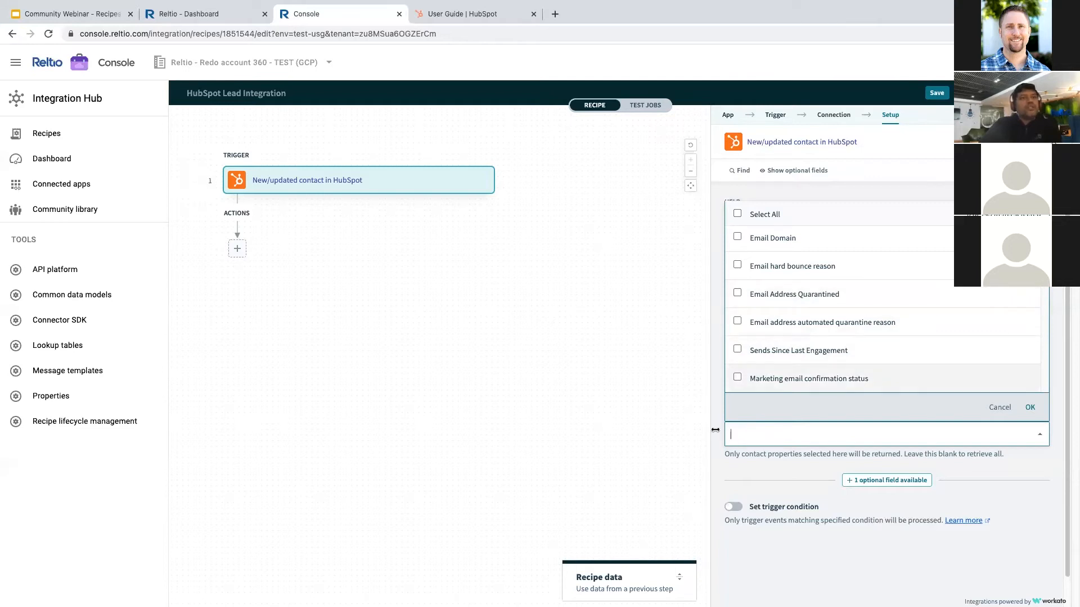
click(728, 473)
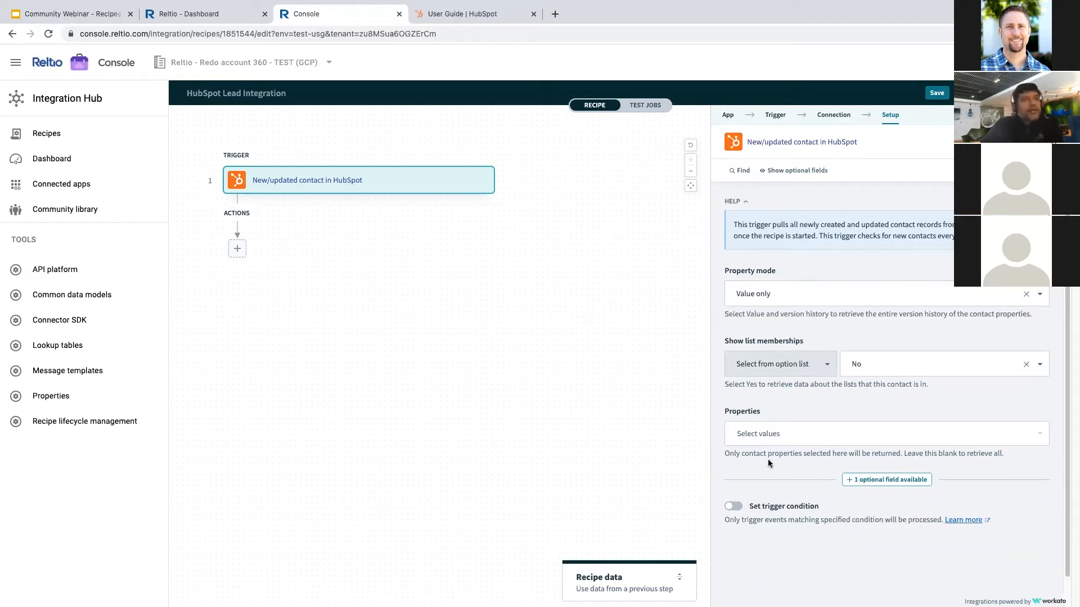
- Save the HubSpot Lead Integration recipe and add a new step after the trigger
scroll(759, 472, down, 1)
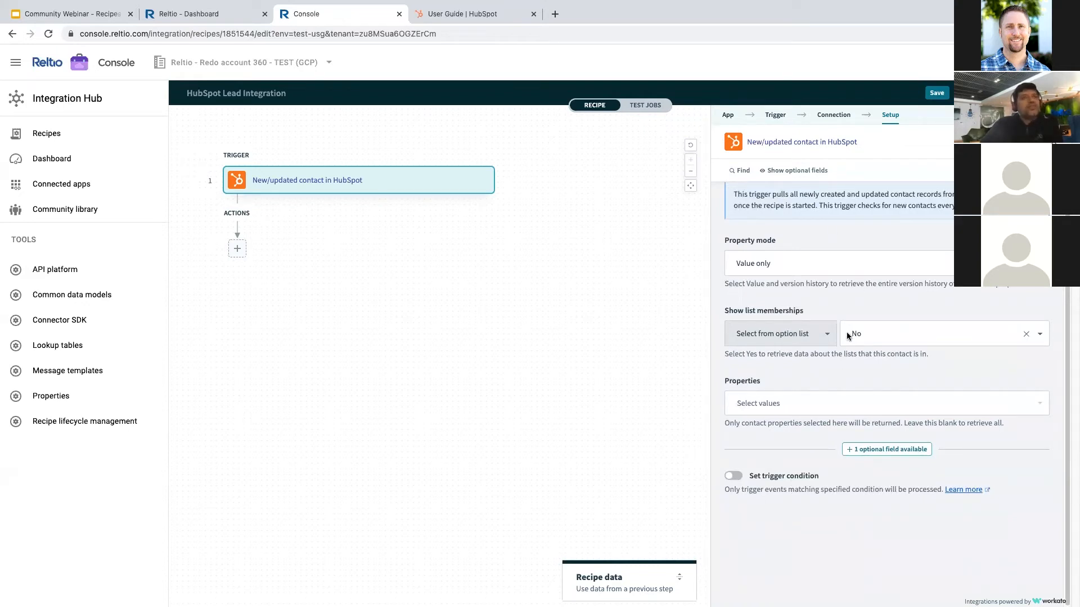
scroll(850, 332, up, 1)
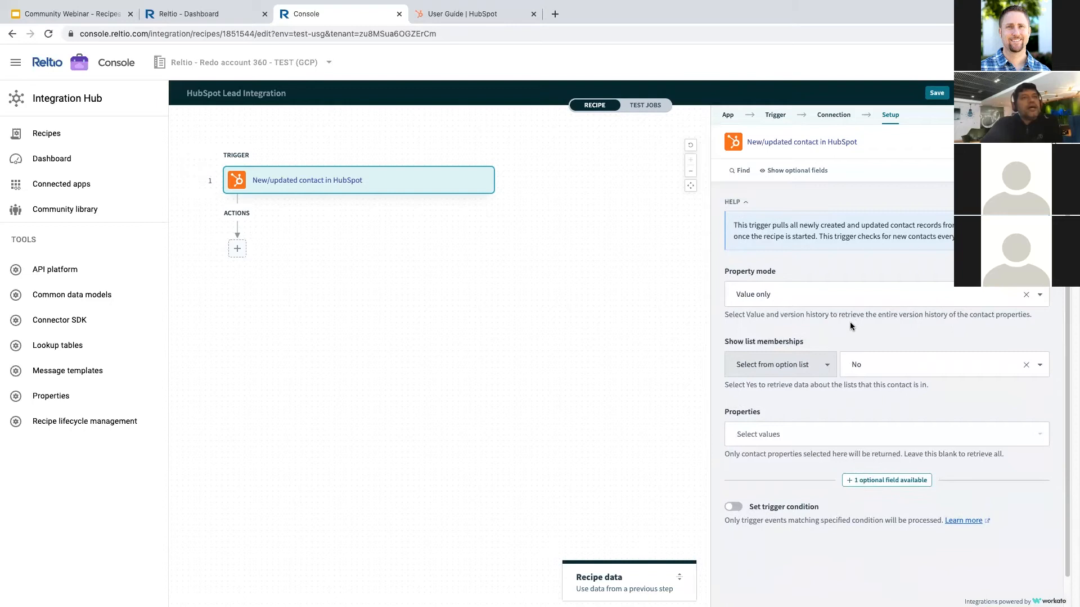
click(937, 96)
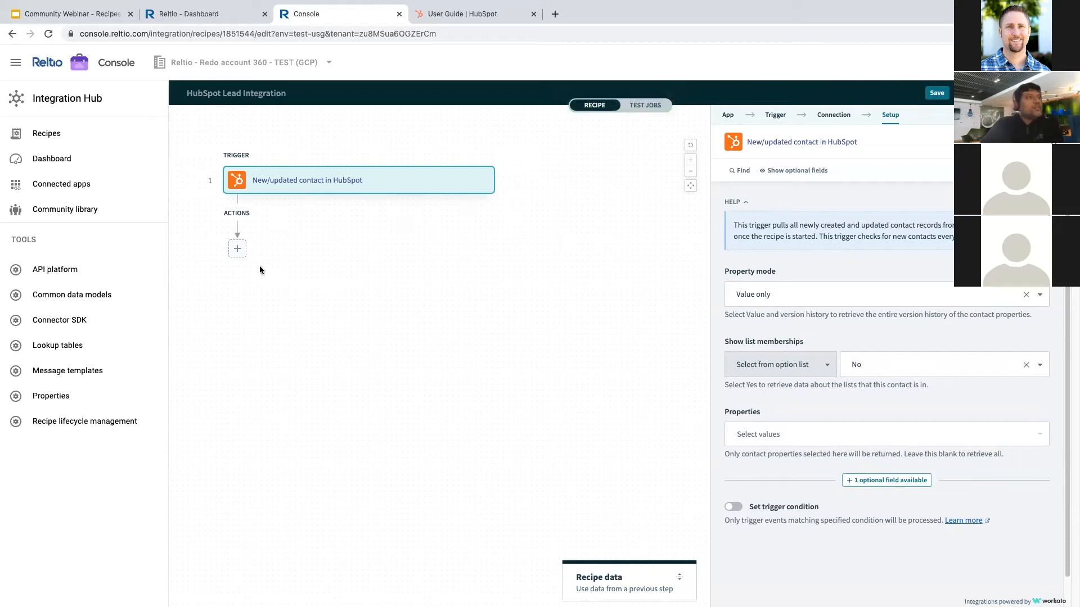
click(237, 248)
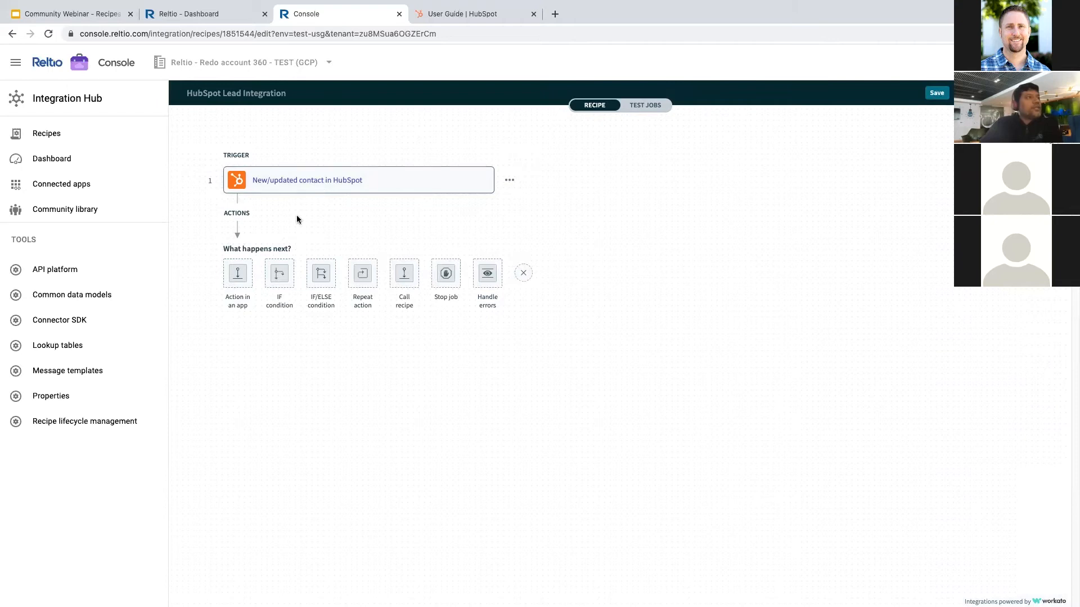
- Make step 2 an 'Action in an app' step using Reltio as the app
click(237, 273)
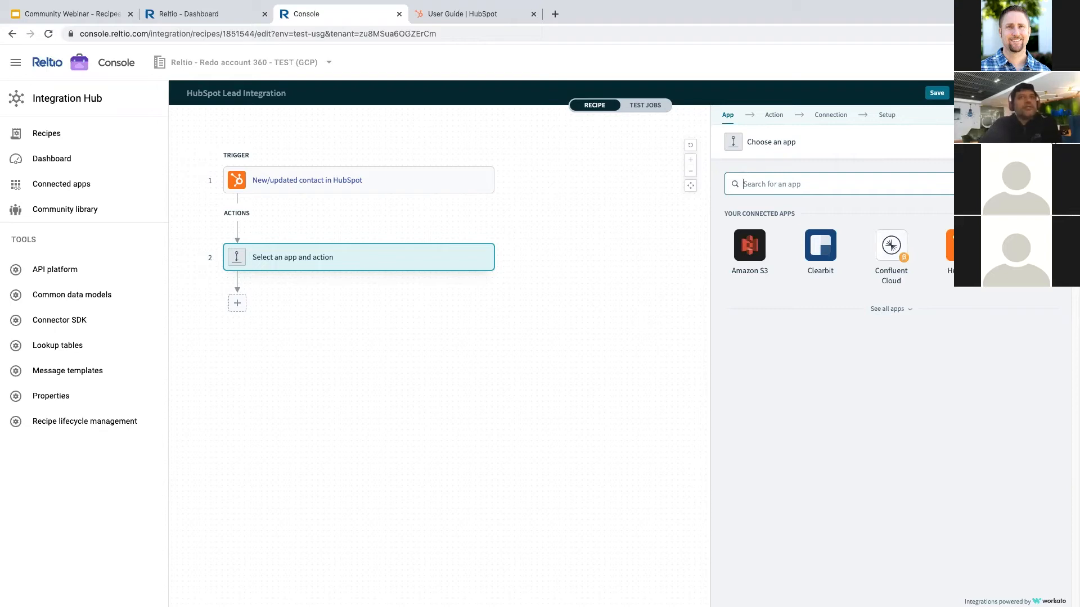
click(1033, 246)
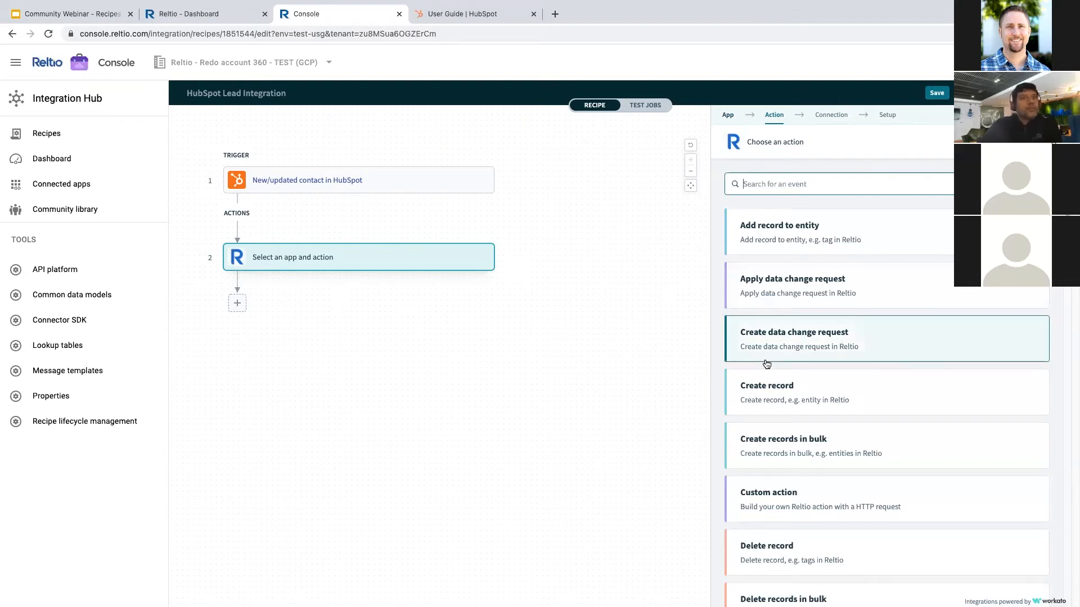
- Browse Reltio's action list and choose 'Create record' as step 2's action
scroll(790, 338, down, 2)
scroll(791, 319, down, 15)
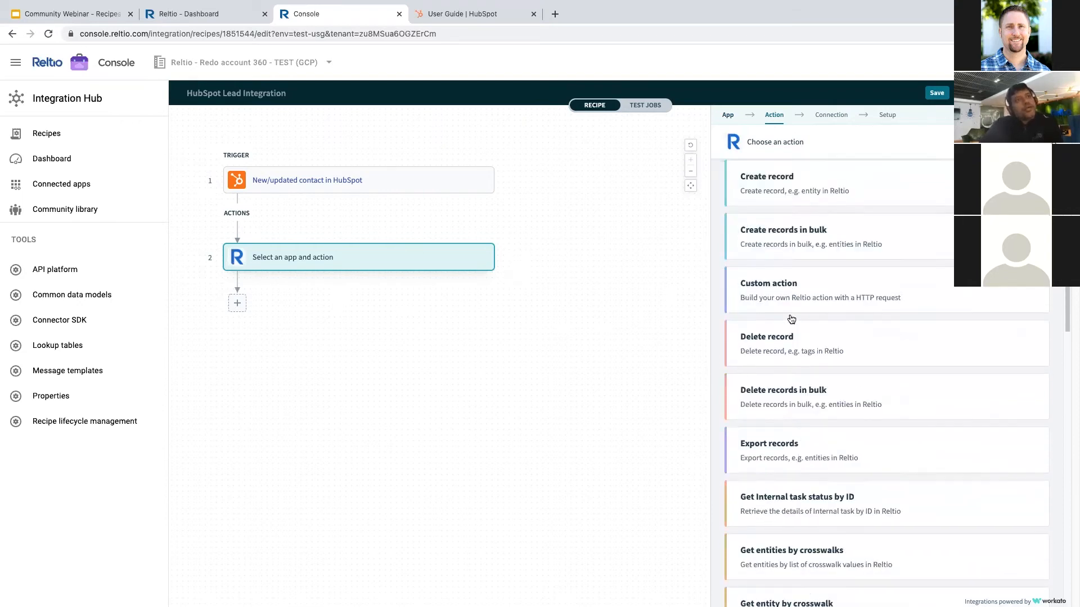
scroll(791, 319, up, 7)
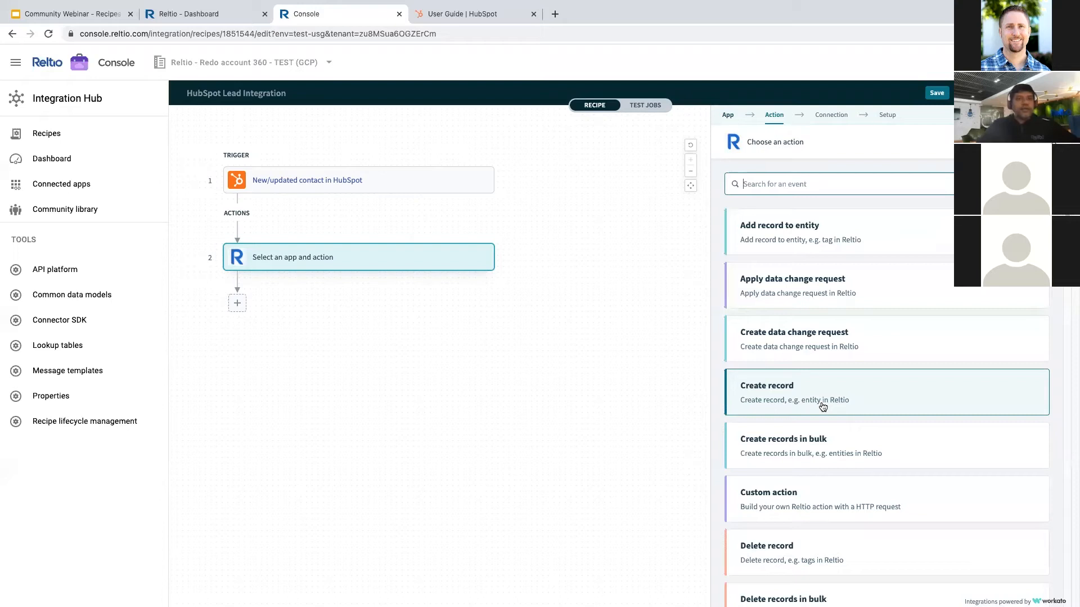
scroll(823, 406, down, 3)
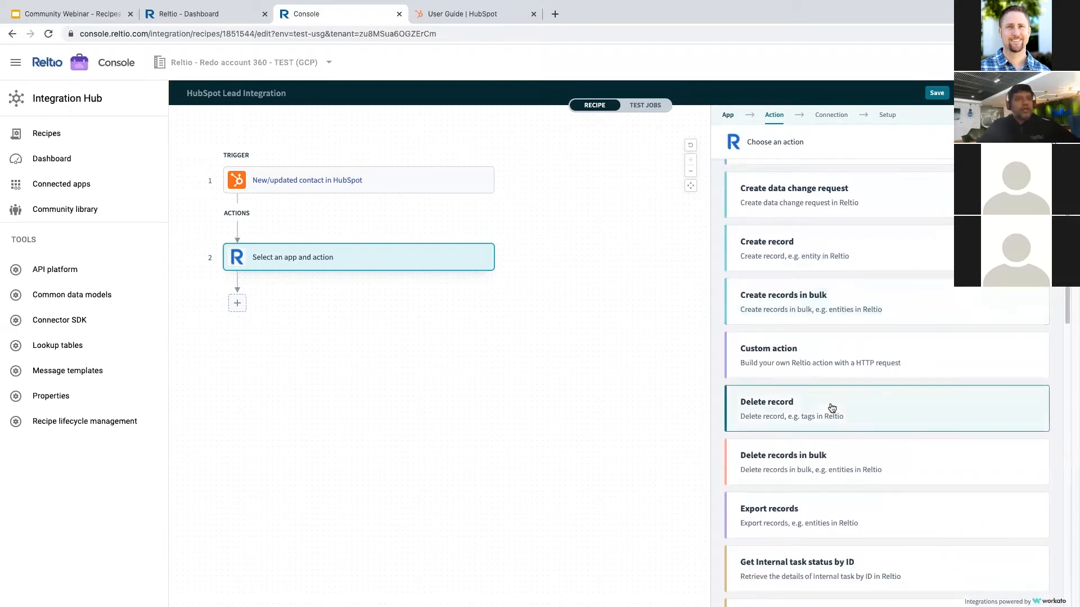
scroll(791, 441, down, 3)
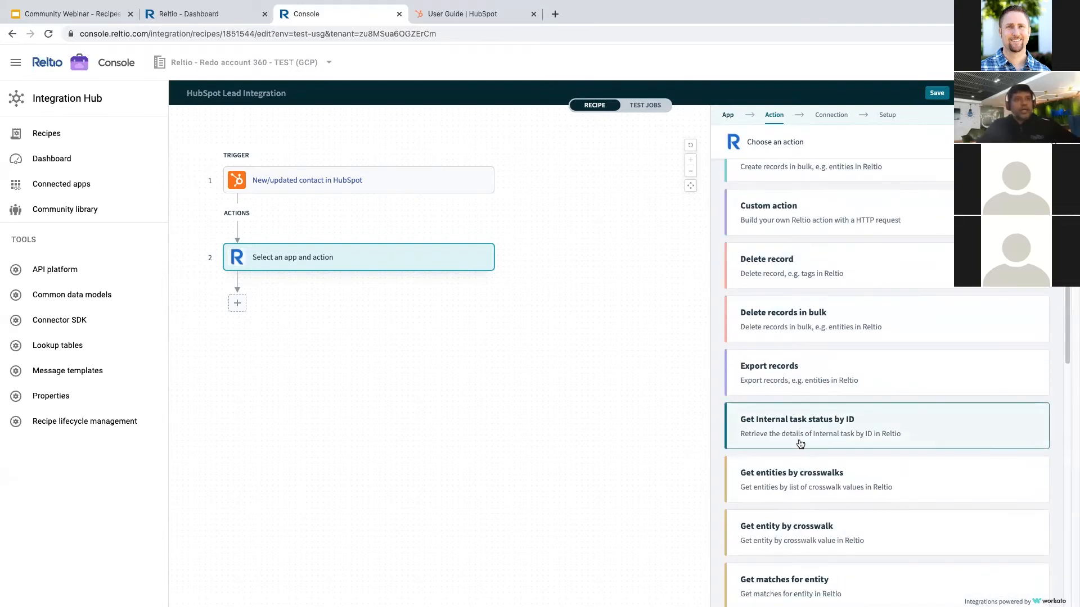
scroll(800, 444, down, 5)
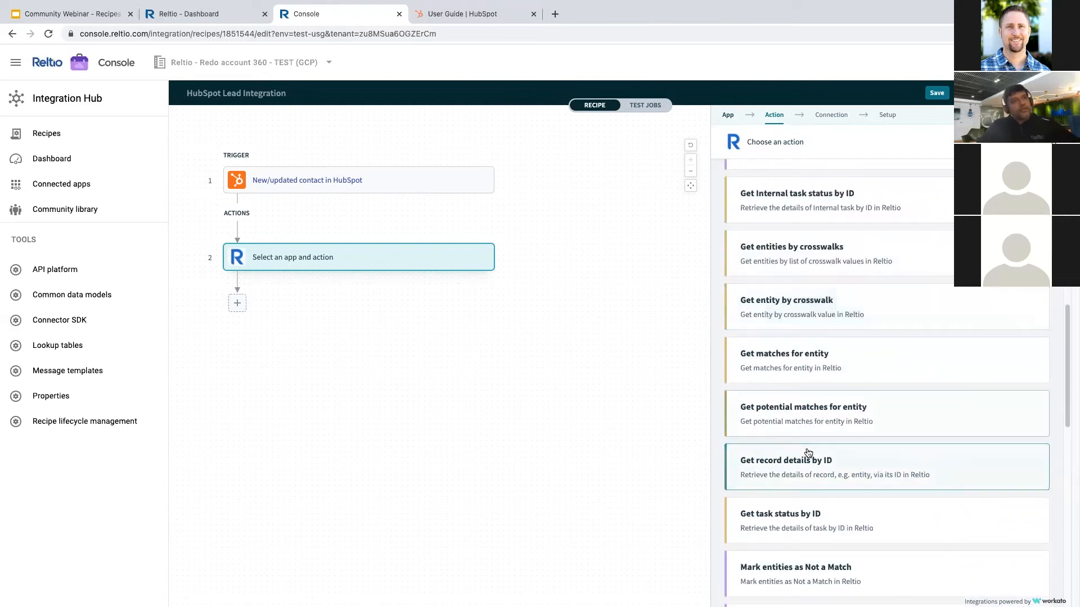
scroll(796, 338, down, 3)
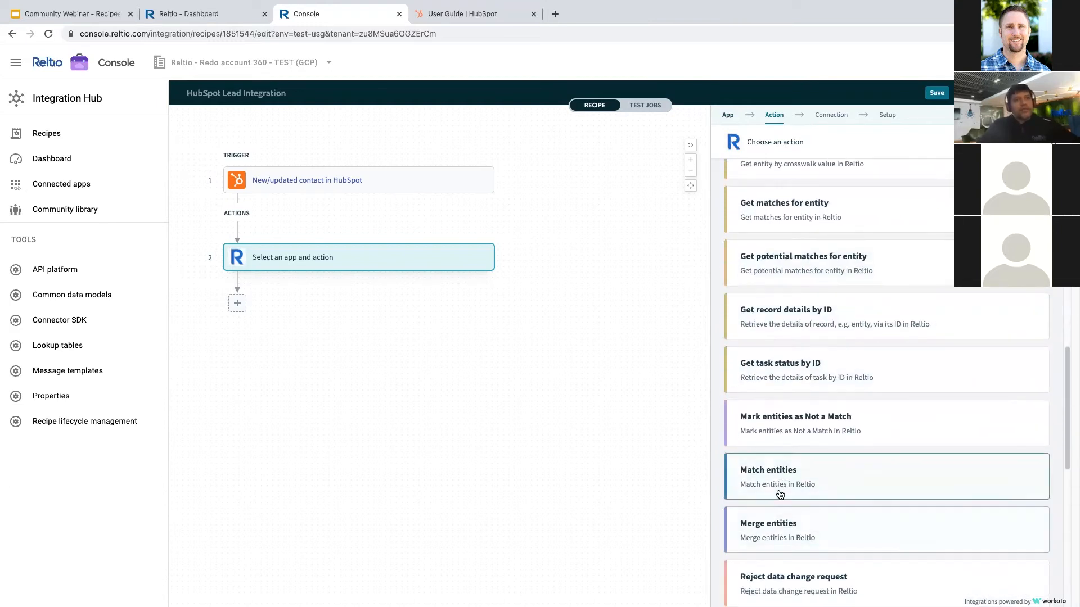
scroll(789, 469, down, 3)
scroll(787, 469, down, 2)
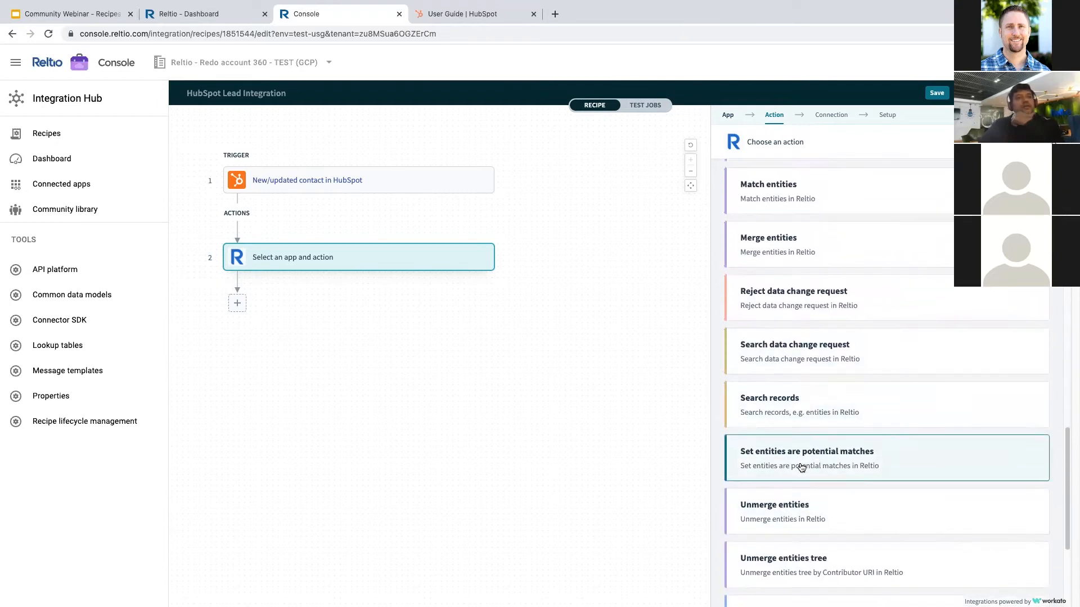
scroll(798, 467, down, 2)
scroll(800, 464, up, 12)
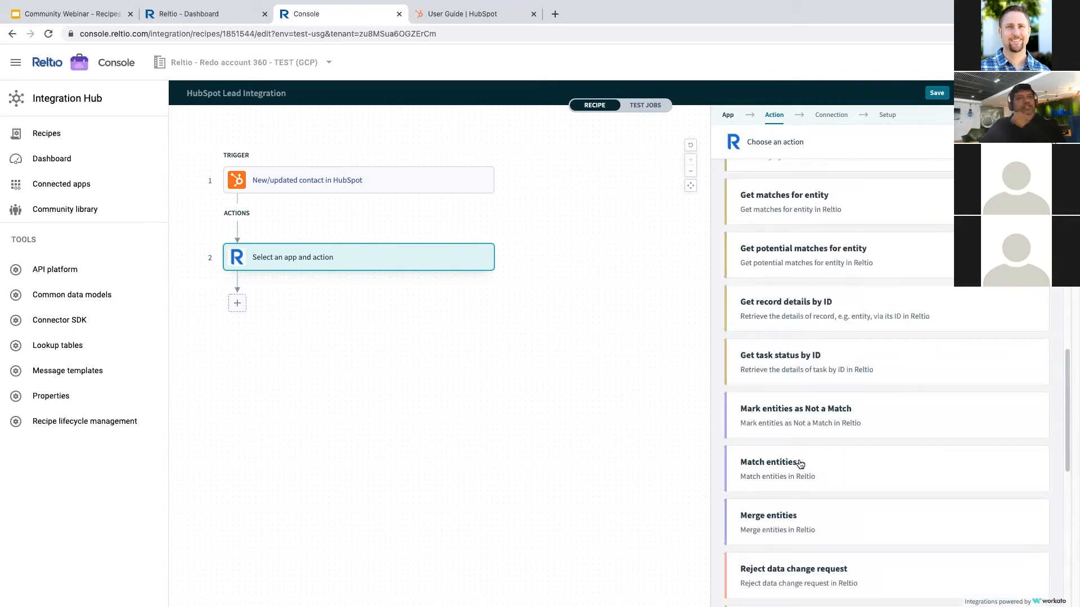
scroll(800, 464, up, 3)
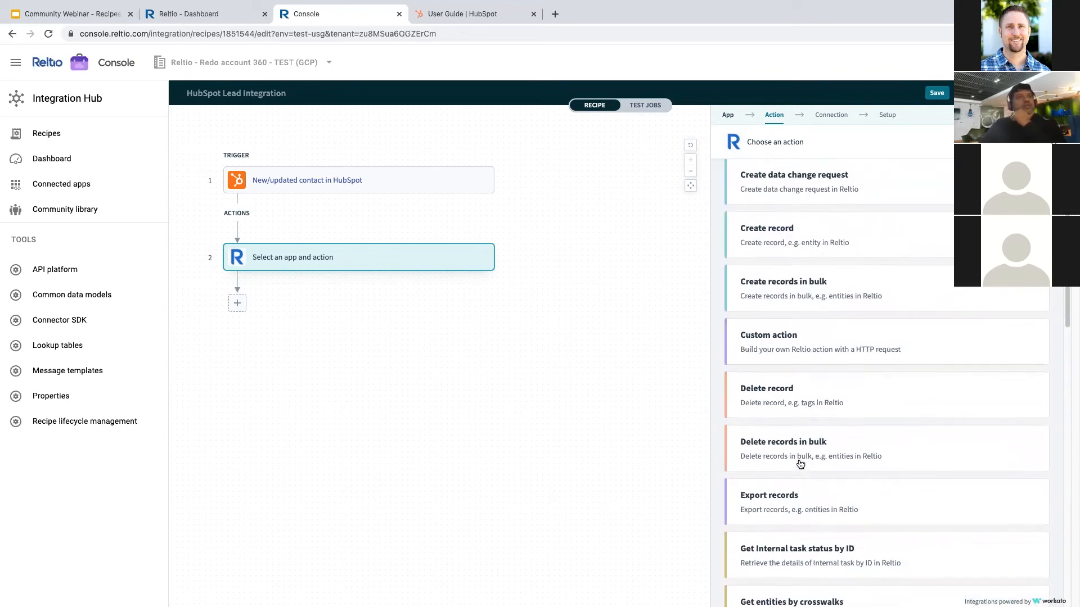
scroll(787, 450, up, 3)
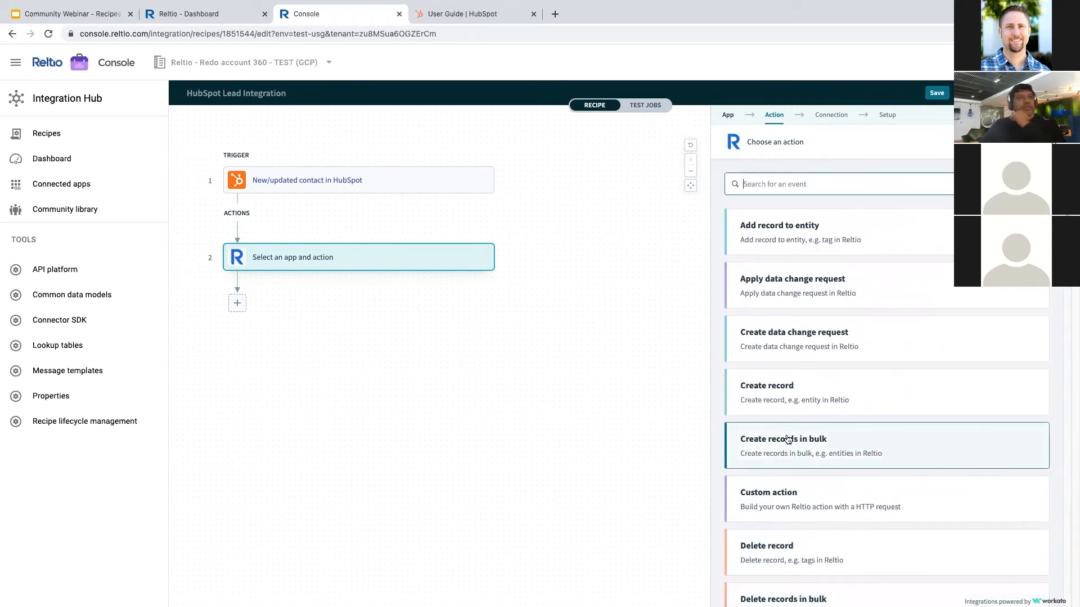
click(768, 402)
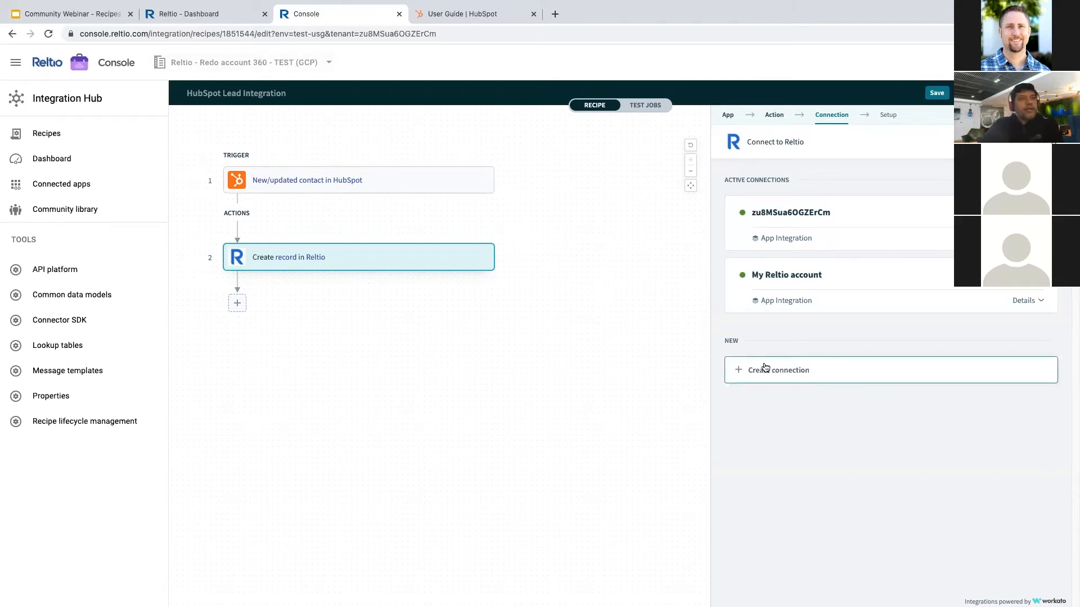
- Start a new Reltio connection named 'My third Reltio account' and focus its Environment URL field
click(765, 368)
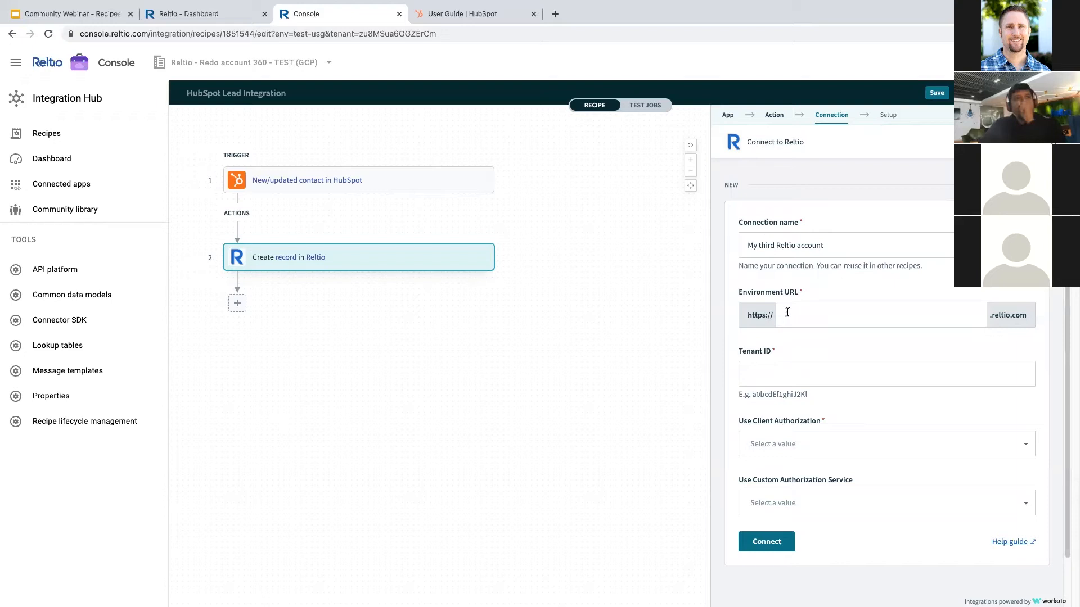
click(803, 316)
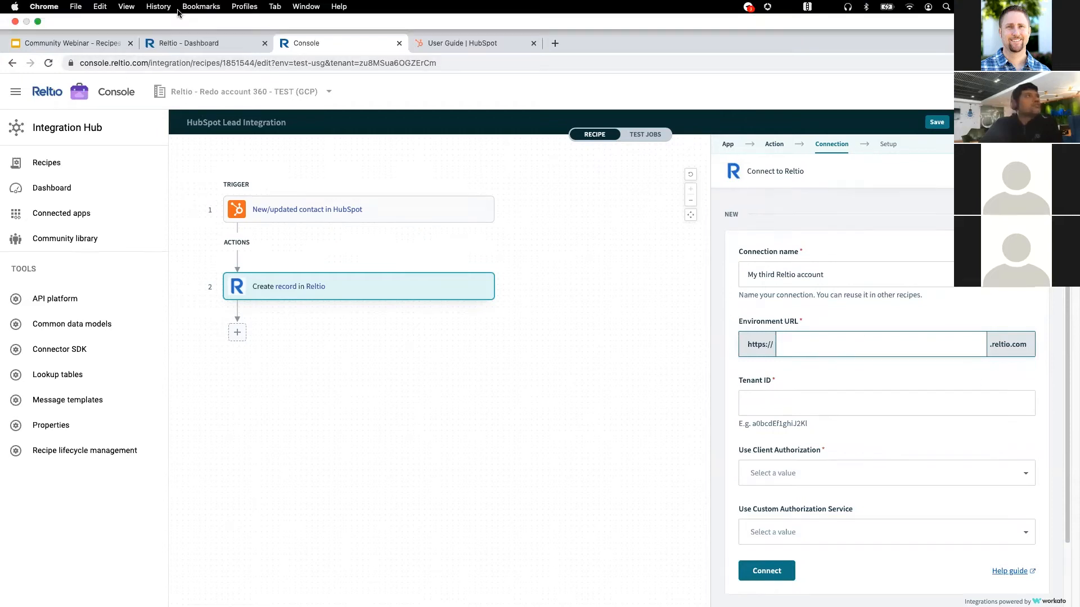
click(179, 9)
click(580, 46)
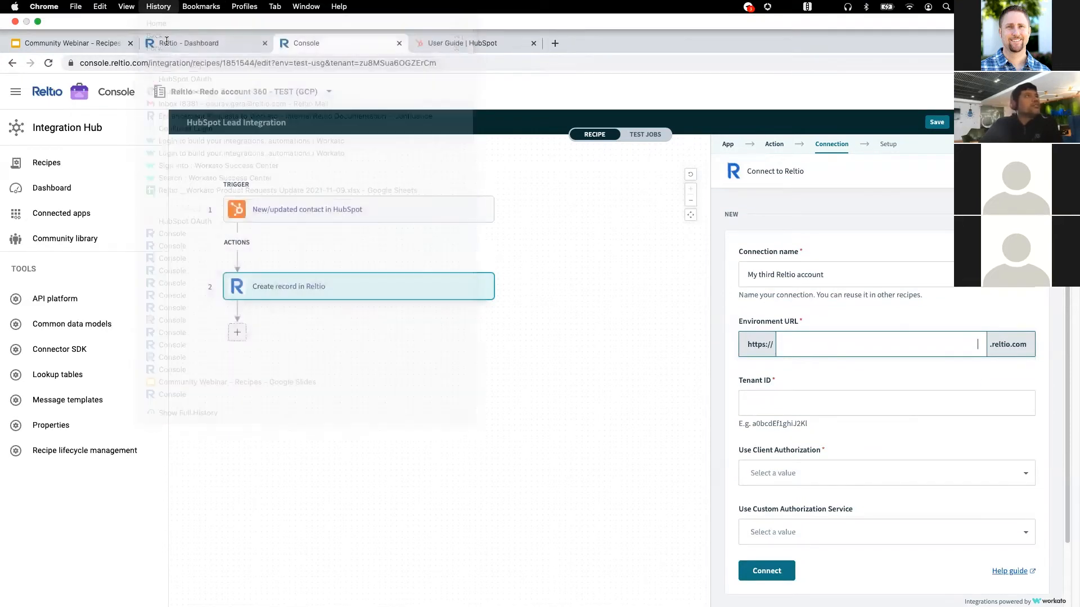
click(163, 15)
drag(150, 33, 105, 29)
click(106, 34)
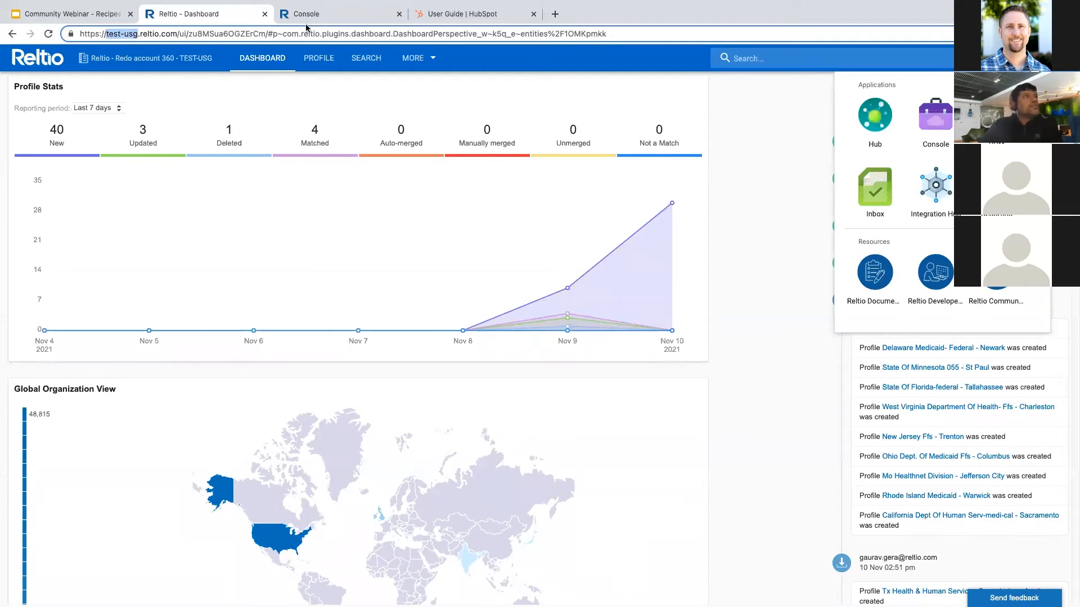
key(ctrl+Tab)
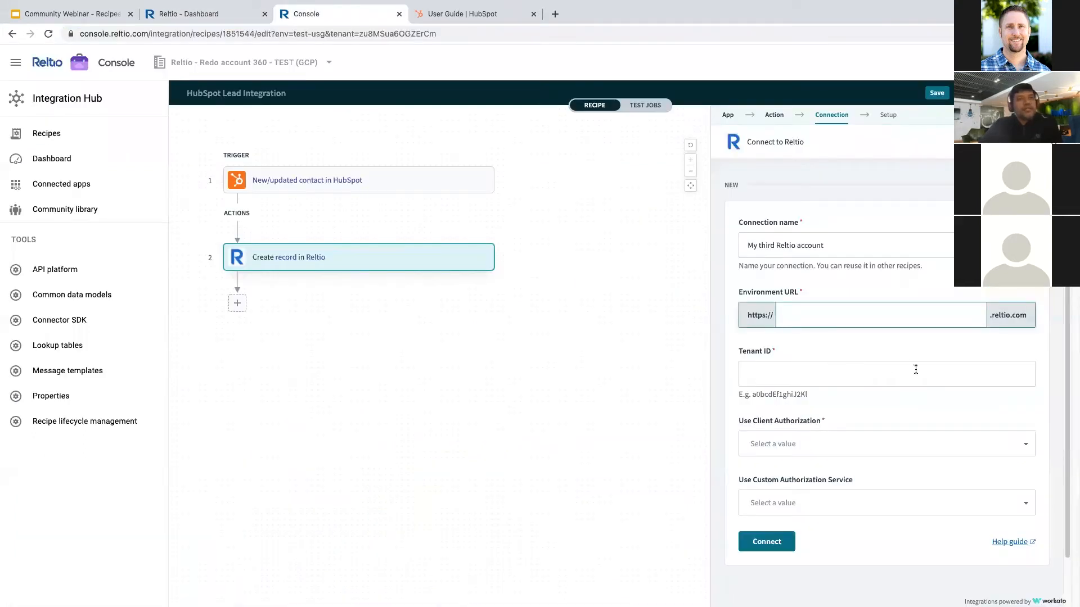
- Set Use Client Authorization to No on the new Reltio connection
scroll(888, 453, down, 1)
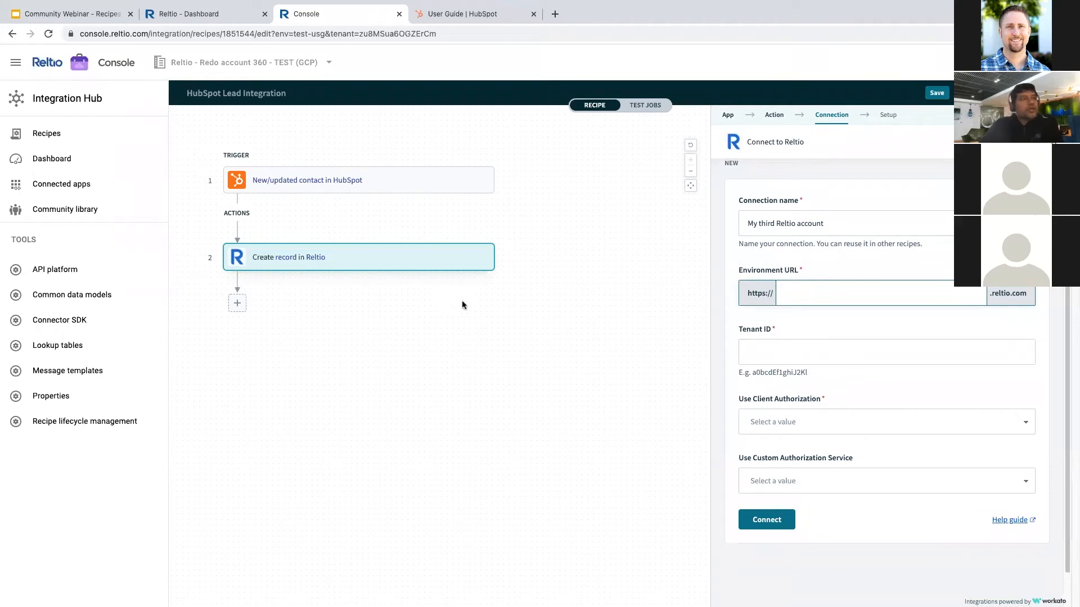
click(882, 421)
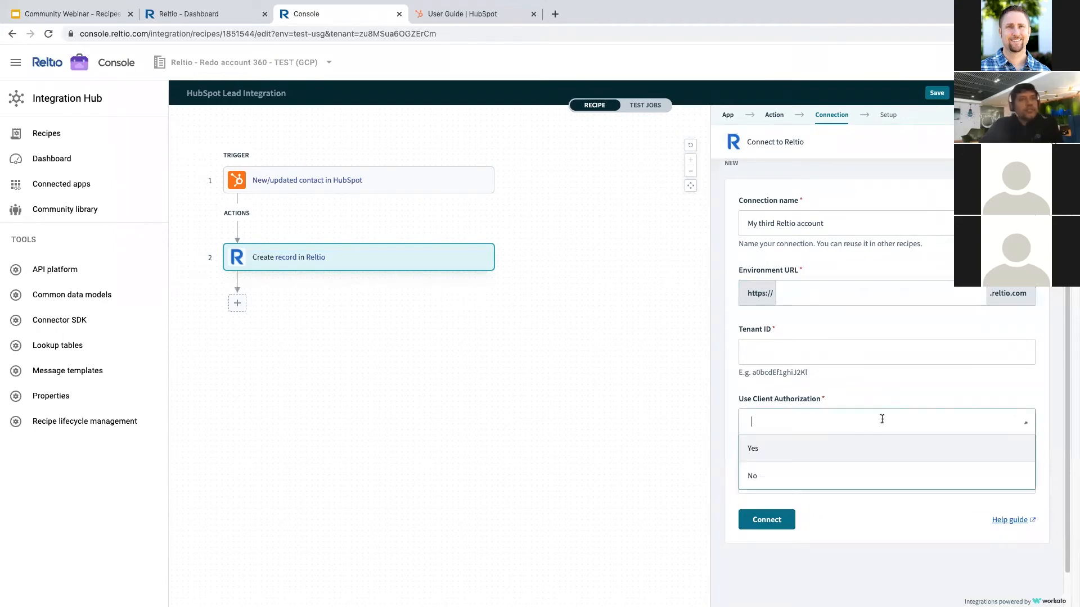
click(759, 448)
scroll(782, 479, down, 3)
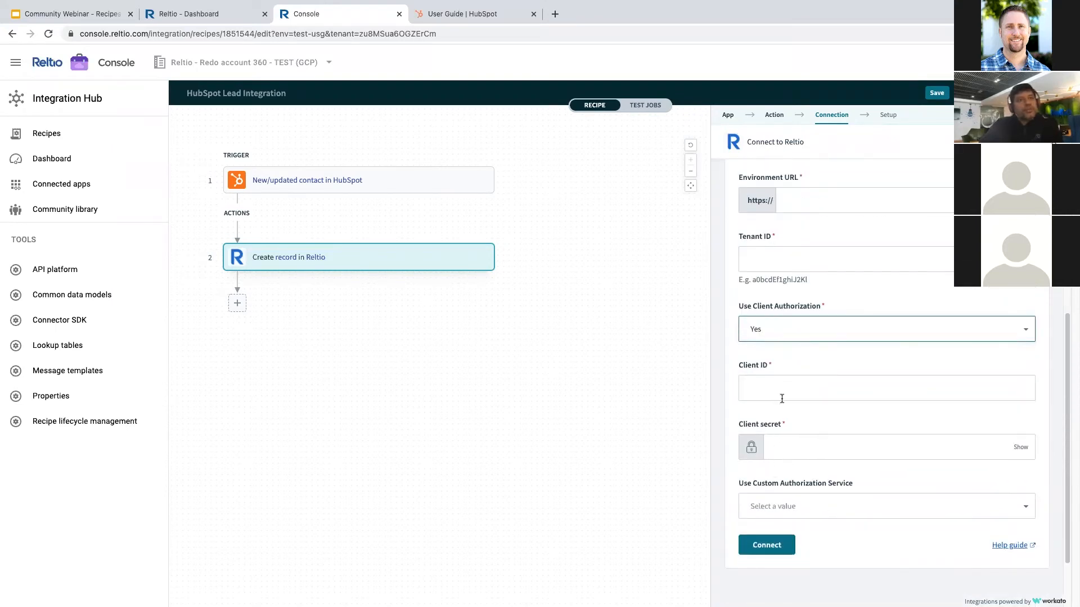
click(838, 338)
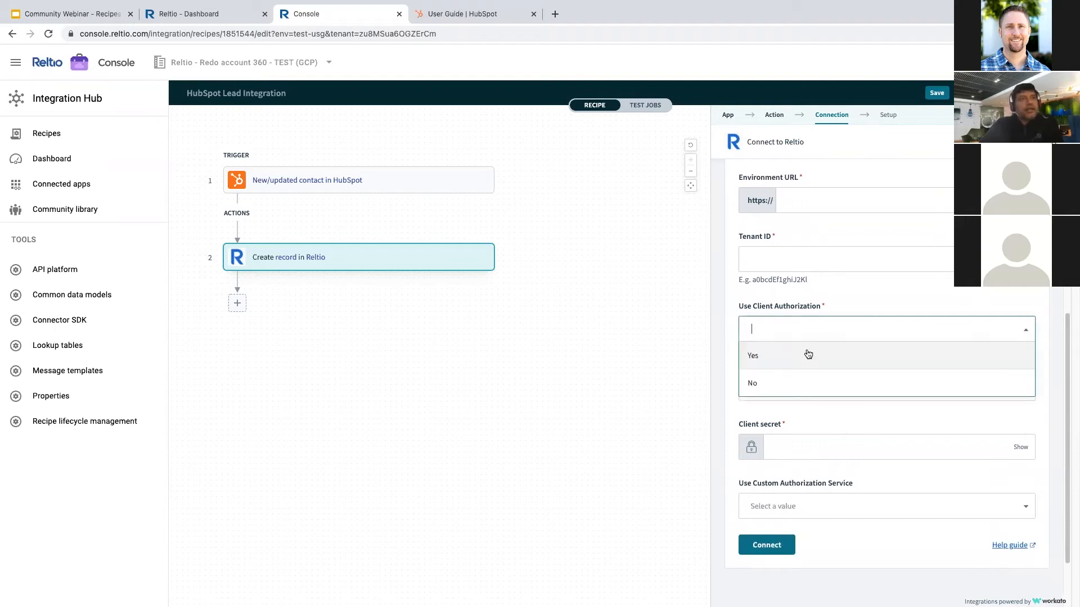
click(779, 379)
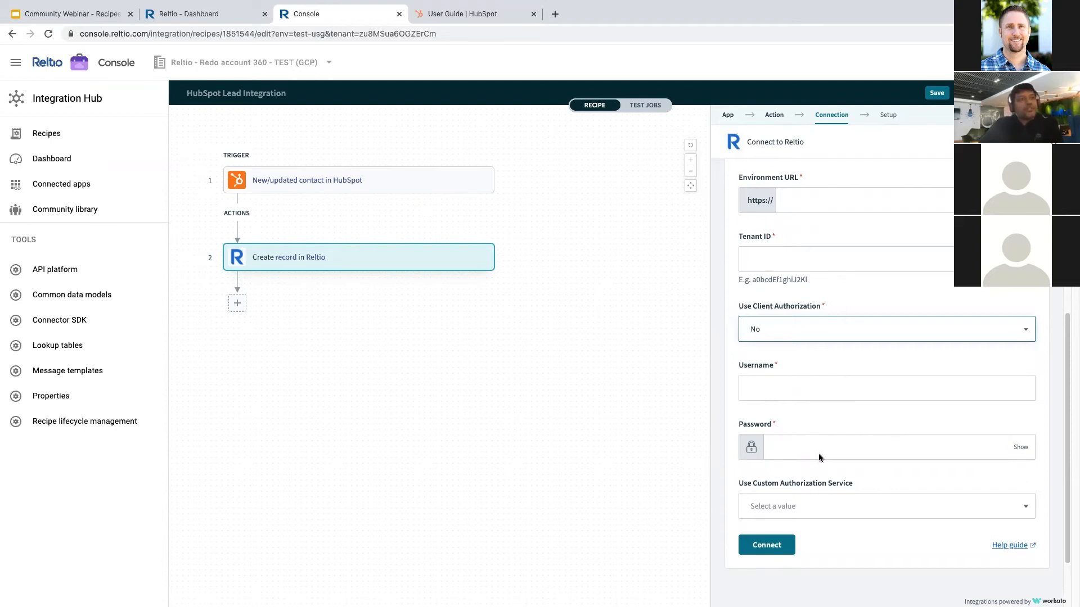
- Set Use Custom Authorization Service to Yes and Environment to Production
scroll(819, 458, down, 1)
click(845, 487)
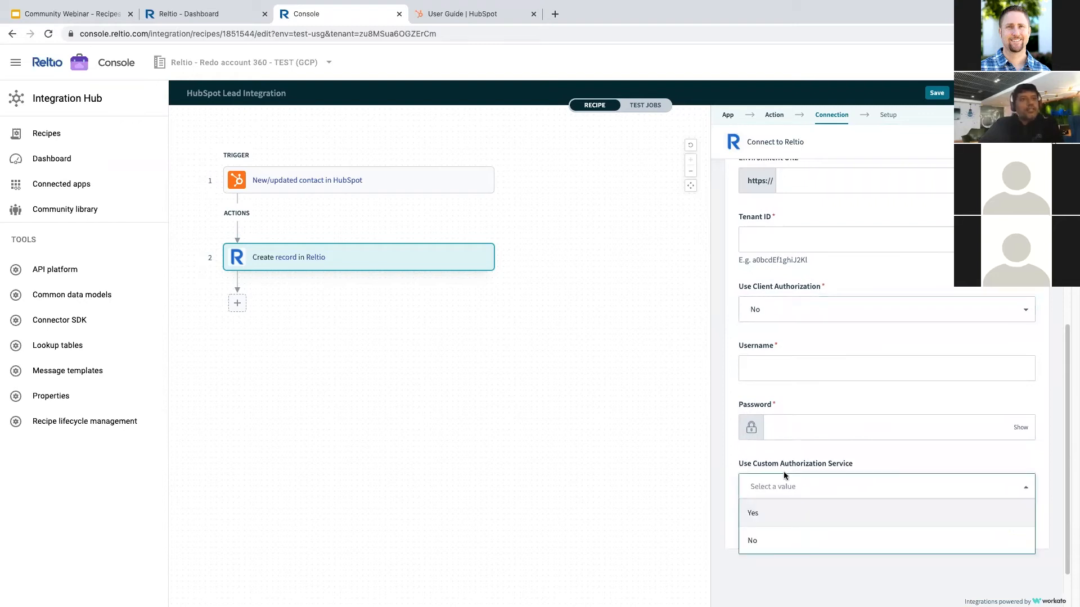
click(756, 512)
scroll(787, 494, down, 3)
click(783, 456)
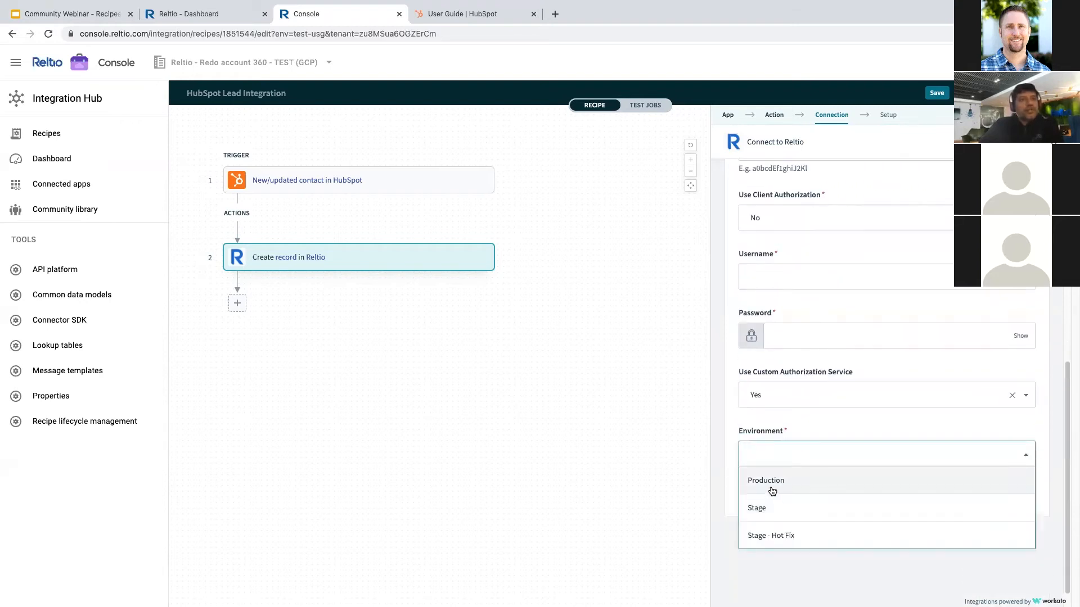
click(769, 483)
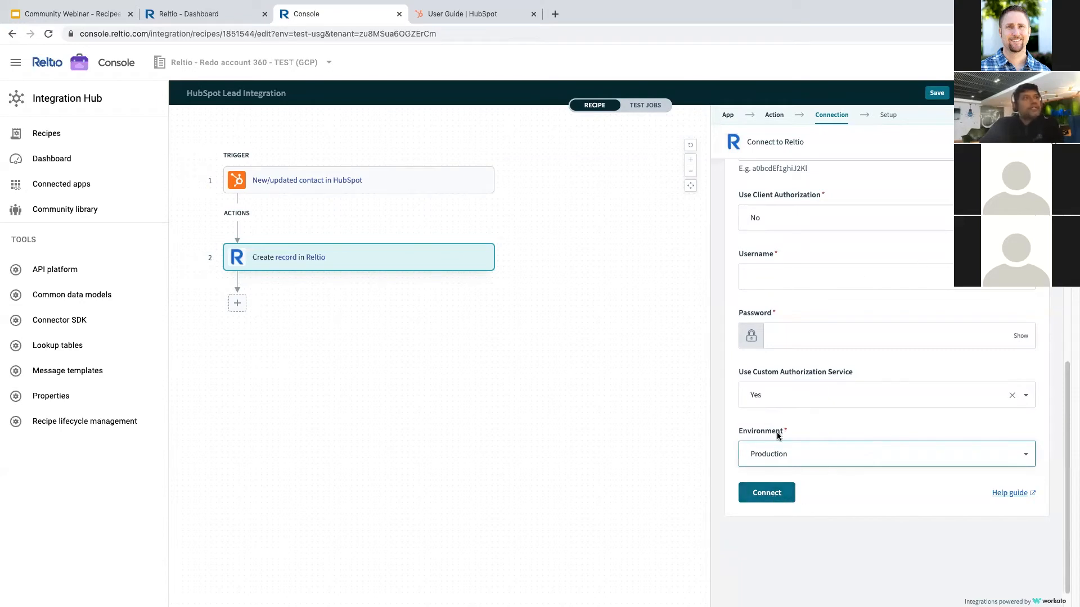
scroll(795, 401, up, 10)
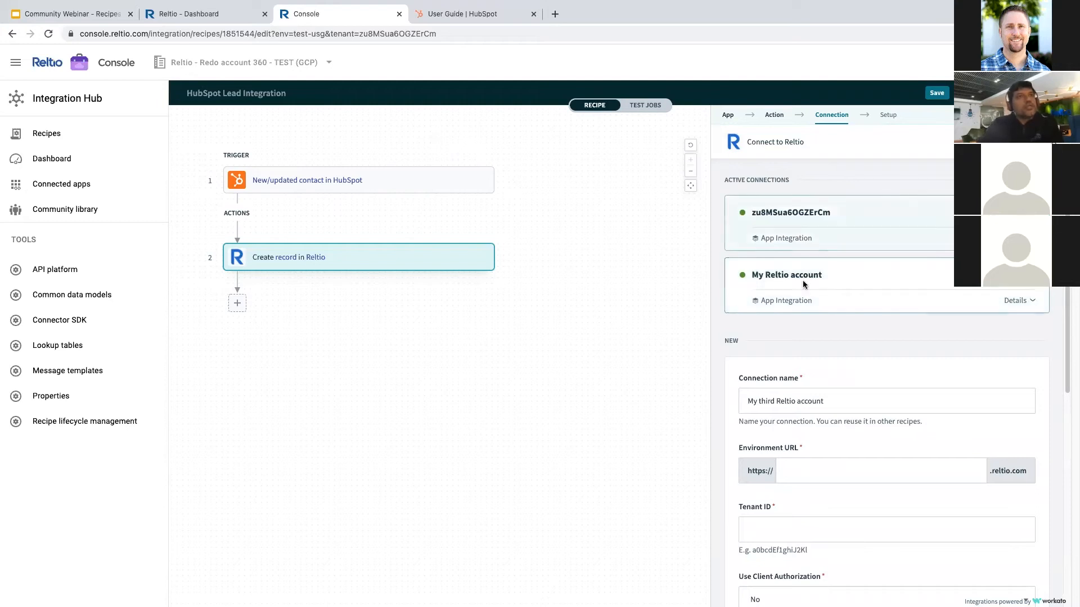
- Use the first active Reltio connection for the Create record step
click(808, 215)
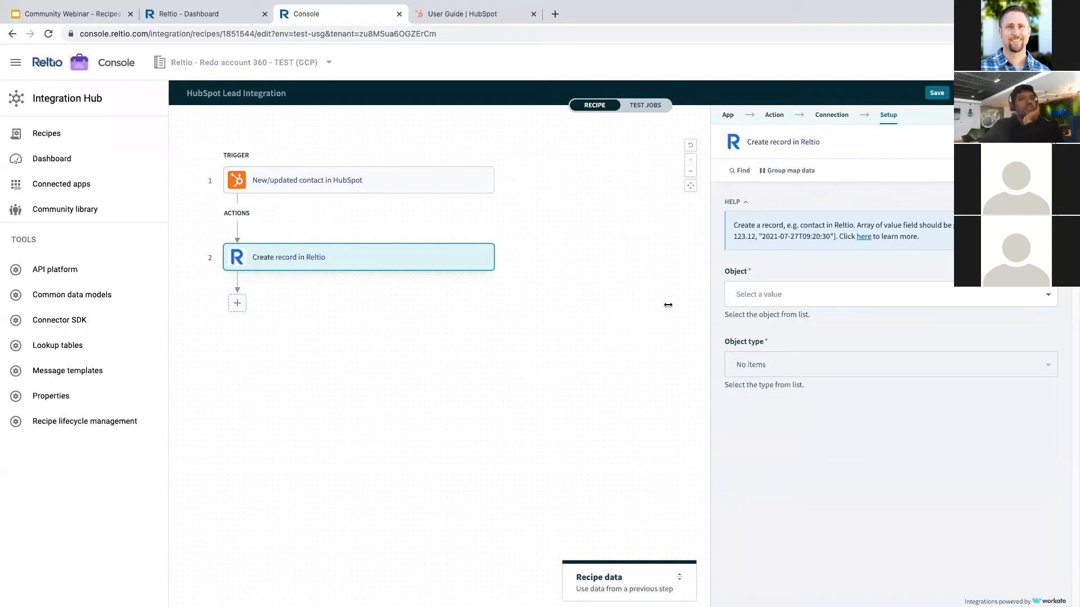
- Set Object to 'Entity' and Object type to 'Contact', loading the Contact fields
click(760, 296)
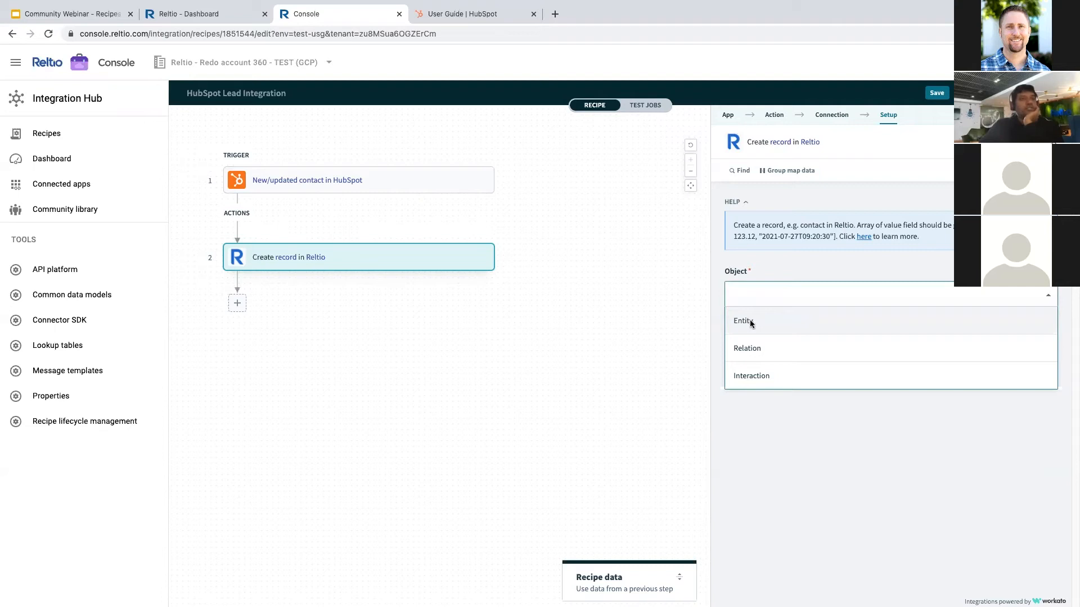
click(751, 322)
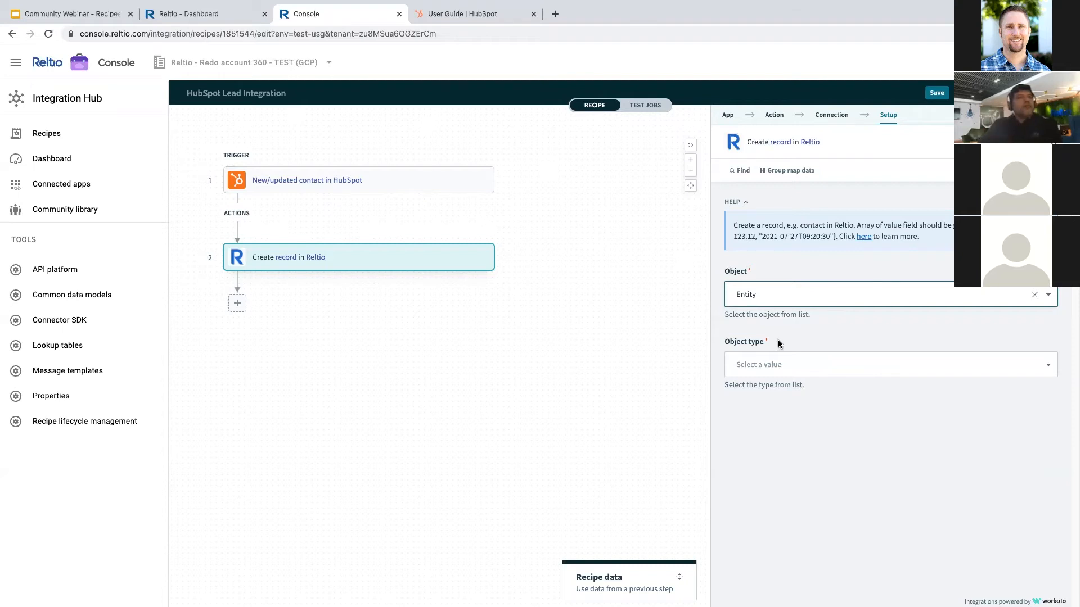
click(795, 362)
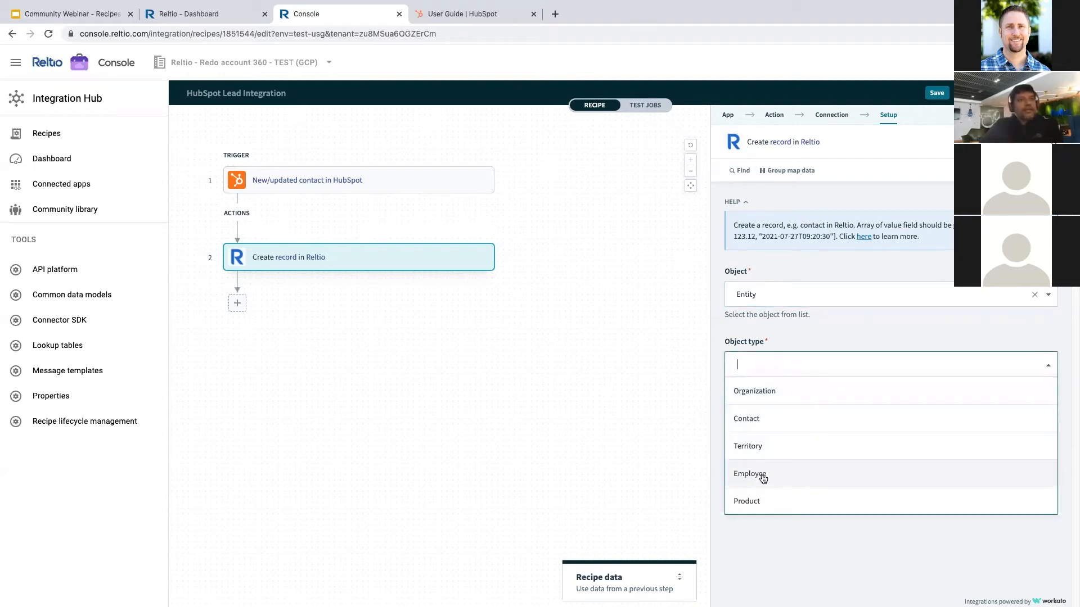
click(766, 423)
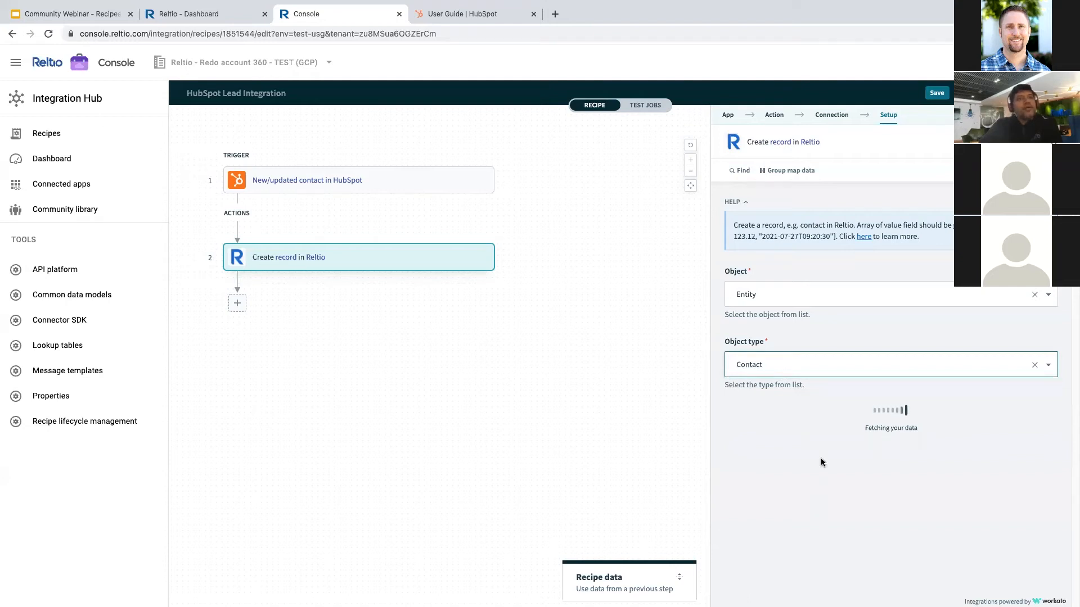
scroll(817, 433, down, 3)
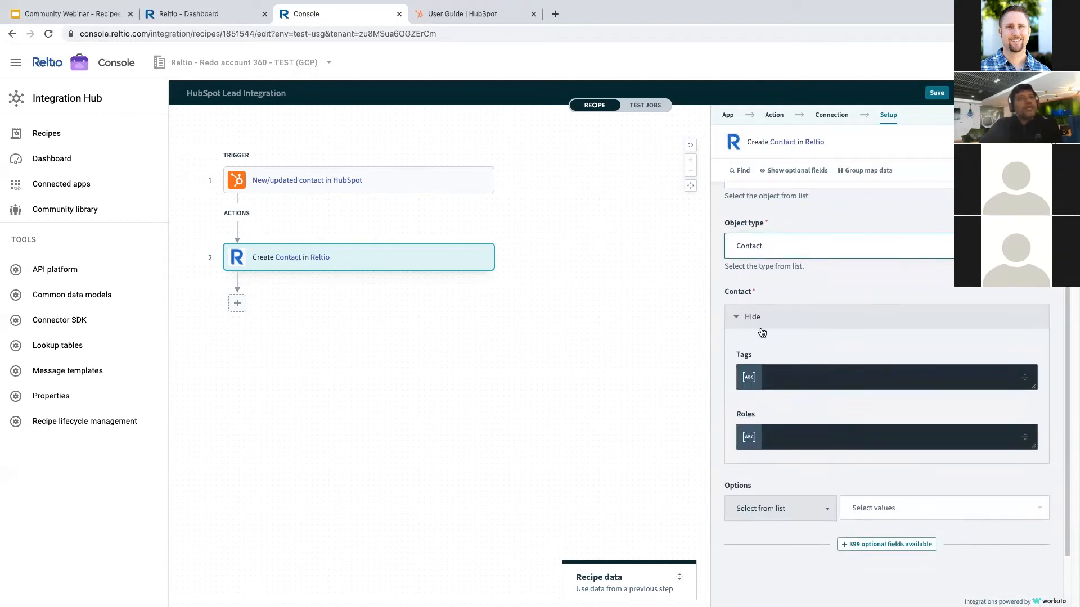
- Tick the crosswalk Type and Value plus the Full Name, First Name and Last Name optional fields
click(858, 545)
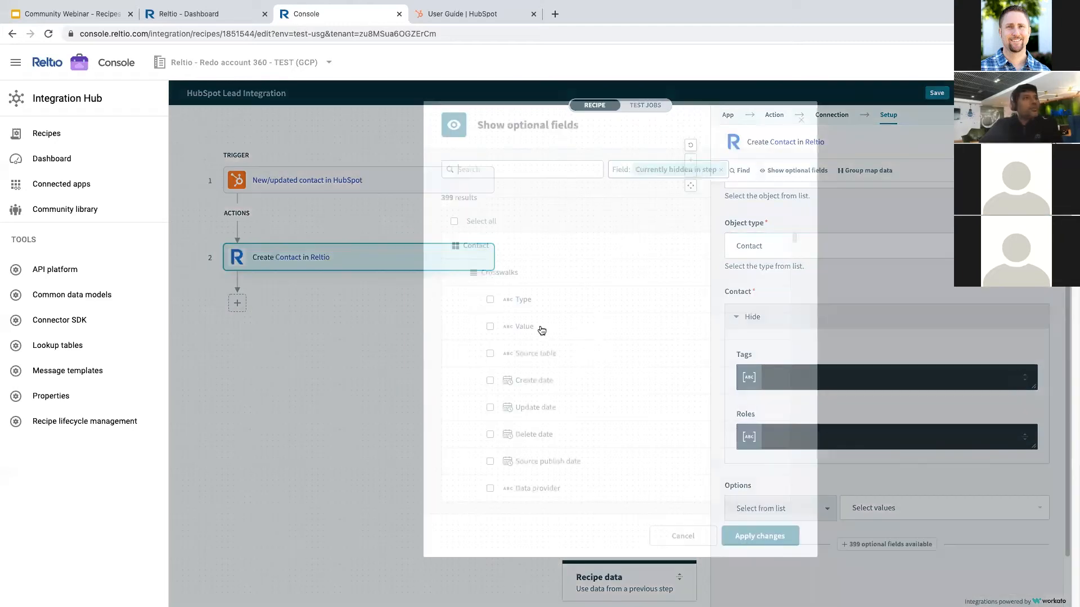
click(490, 299)
click(490, 326)
scroll(498, 353, down, 5)
click(491, 384)
click(490, 411)
click(490, 464)
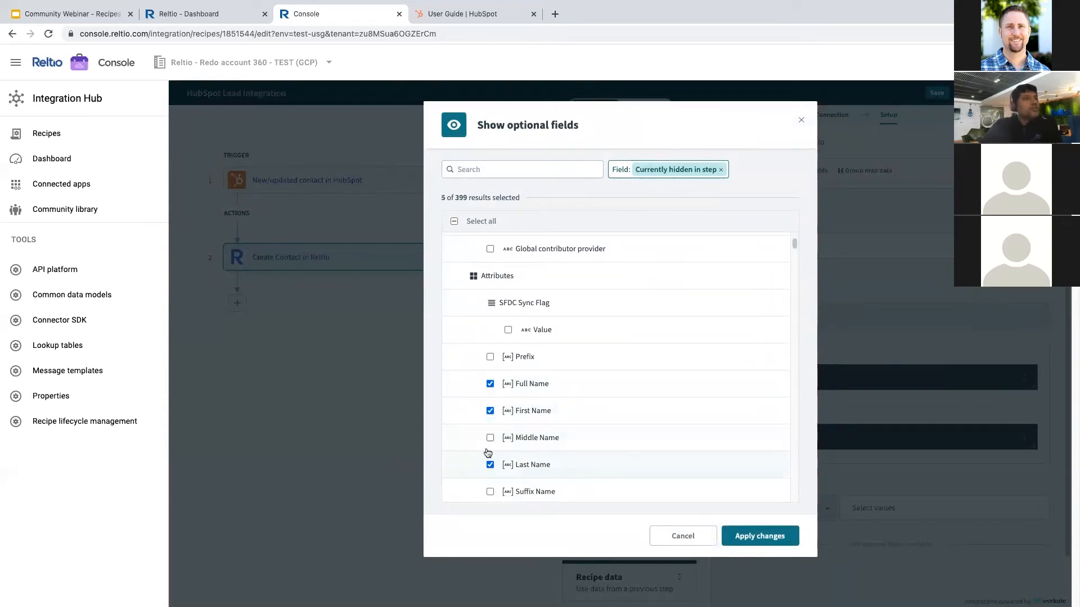
- Apply the optional field selection and expand the contact's Crosswalks section
scroll(552, 346, up, 2)
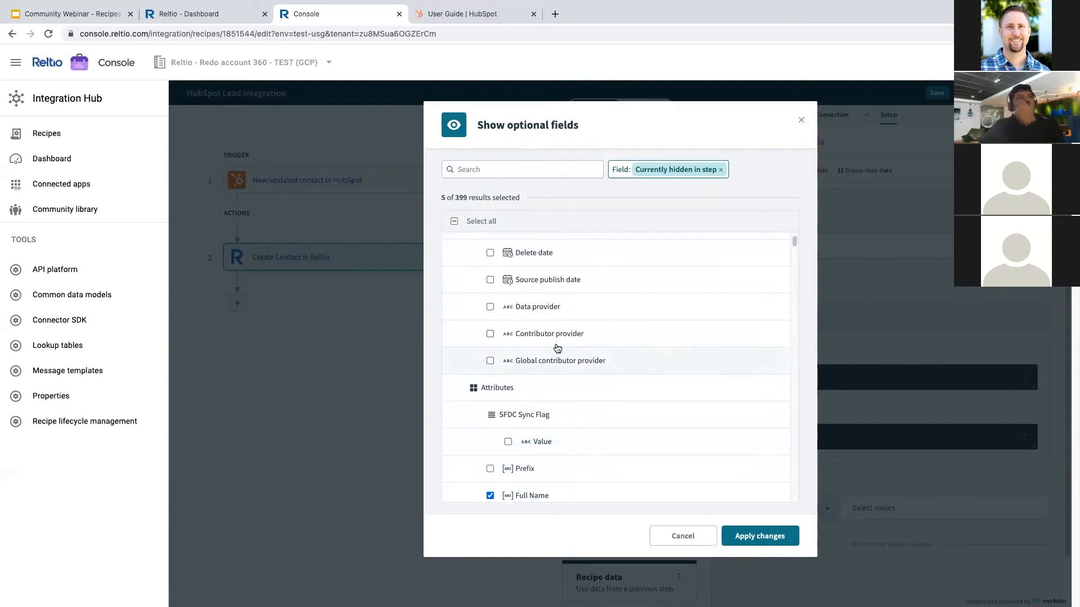
scroll(556, 348, up, 3)
scroll(500, 338, down, 3)
scroll(529, 360, down, 2)
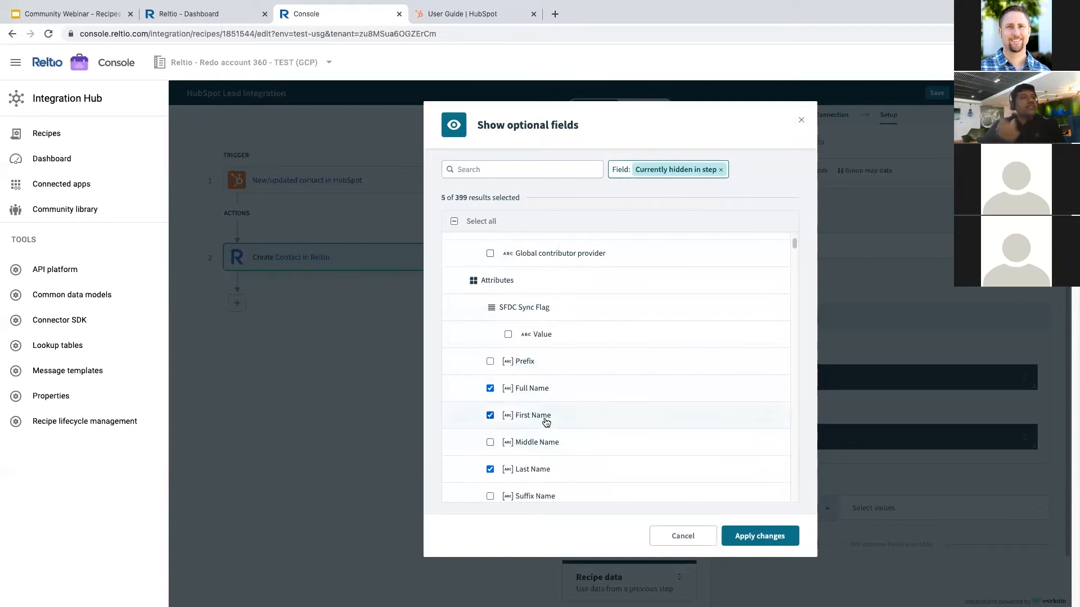
click(757, 536)
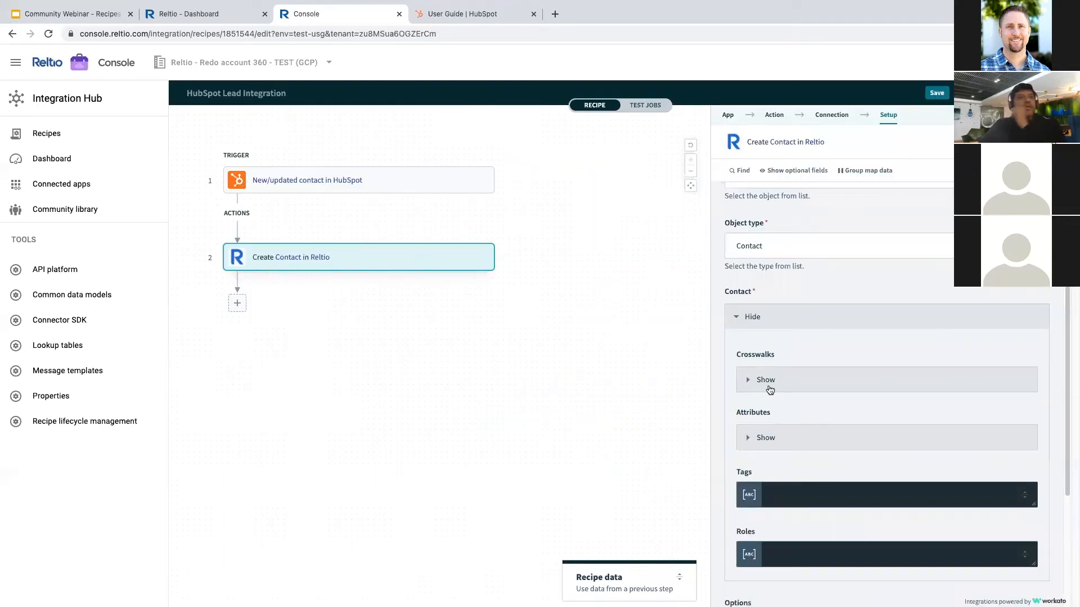
scroll(787, 377, down, 2)
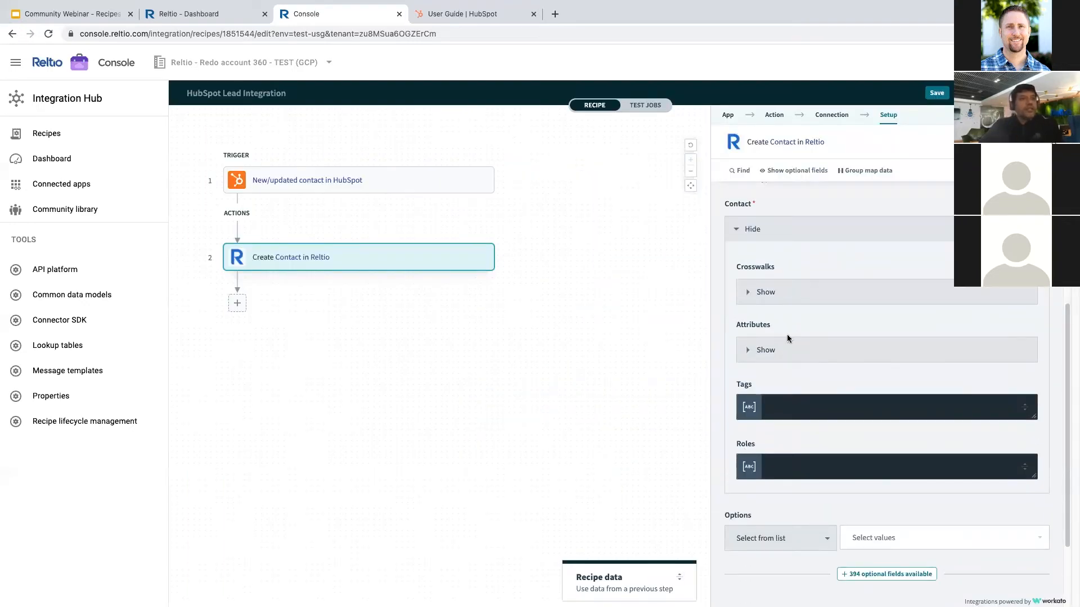
click(750, 293)
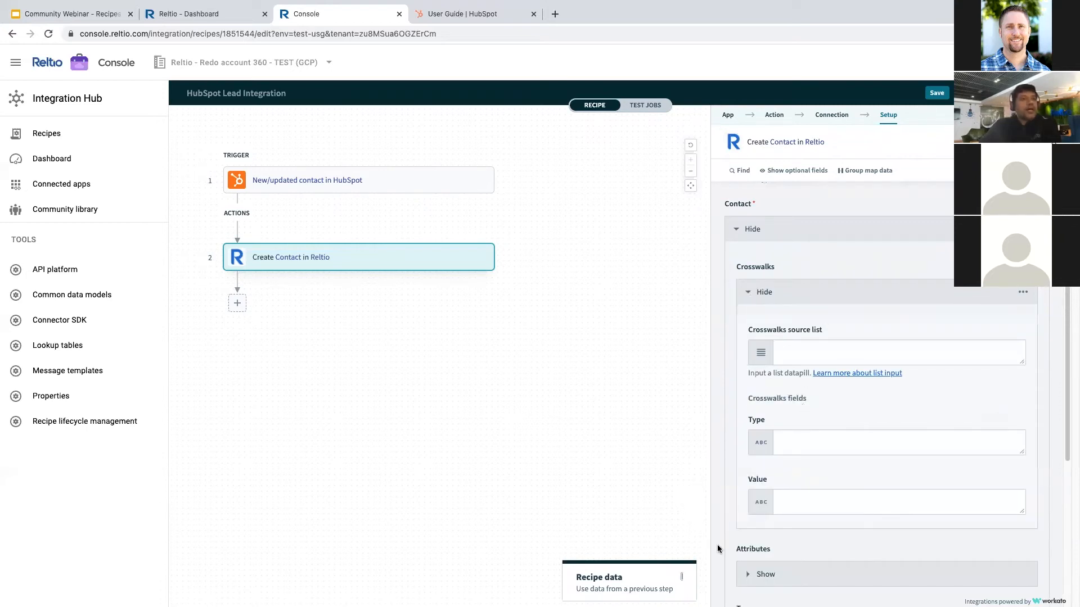
- Browse the HubSpot Step 1 output data in the Recipe data panel
click(654, 575)
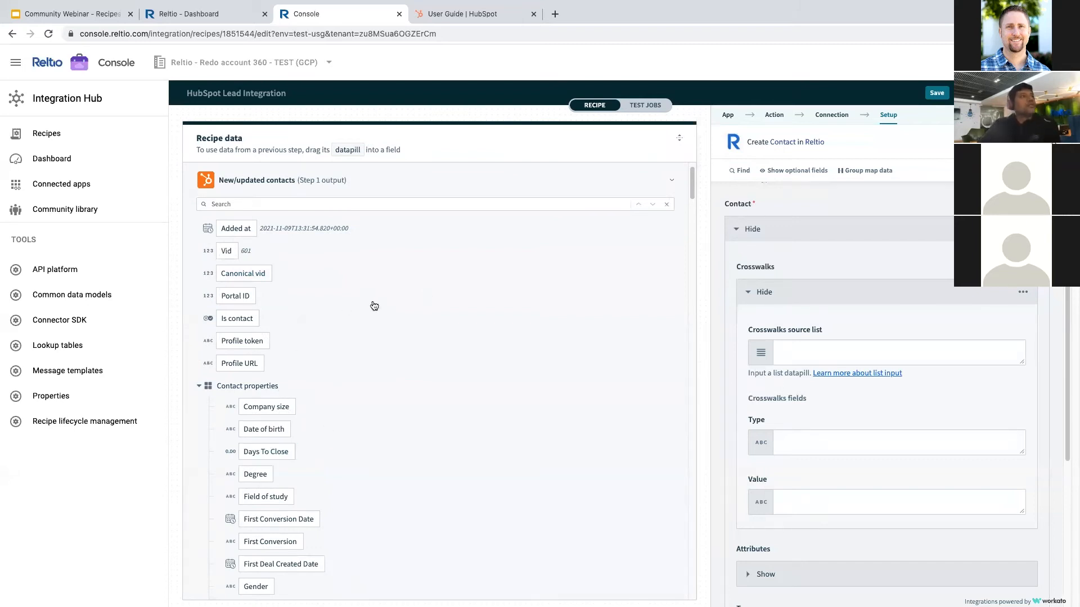
click(677, 138)
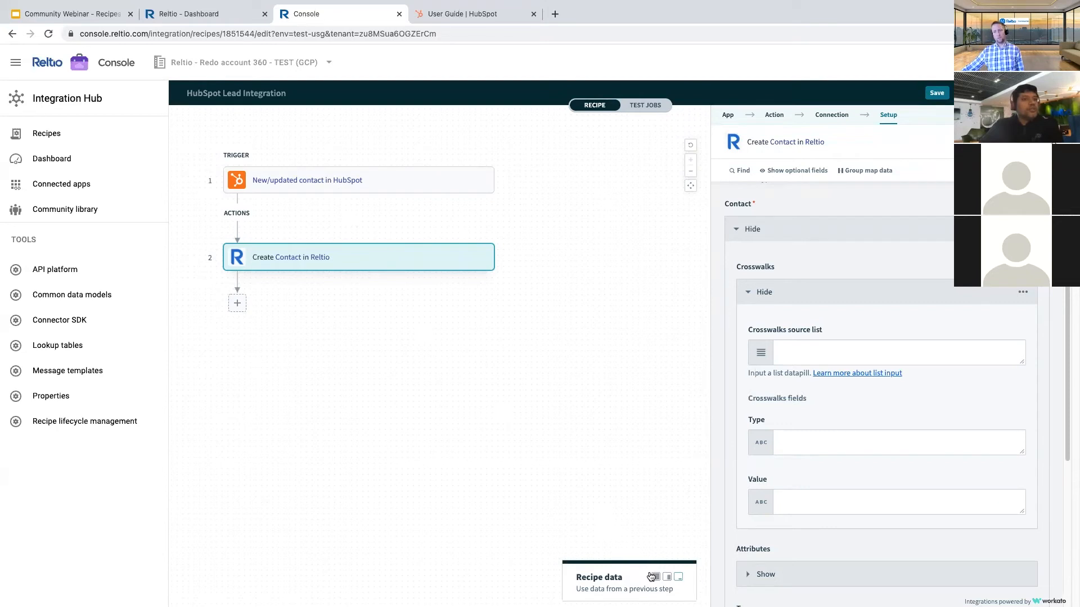
click(660, 578)
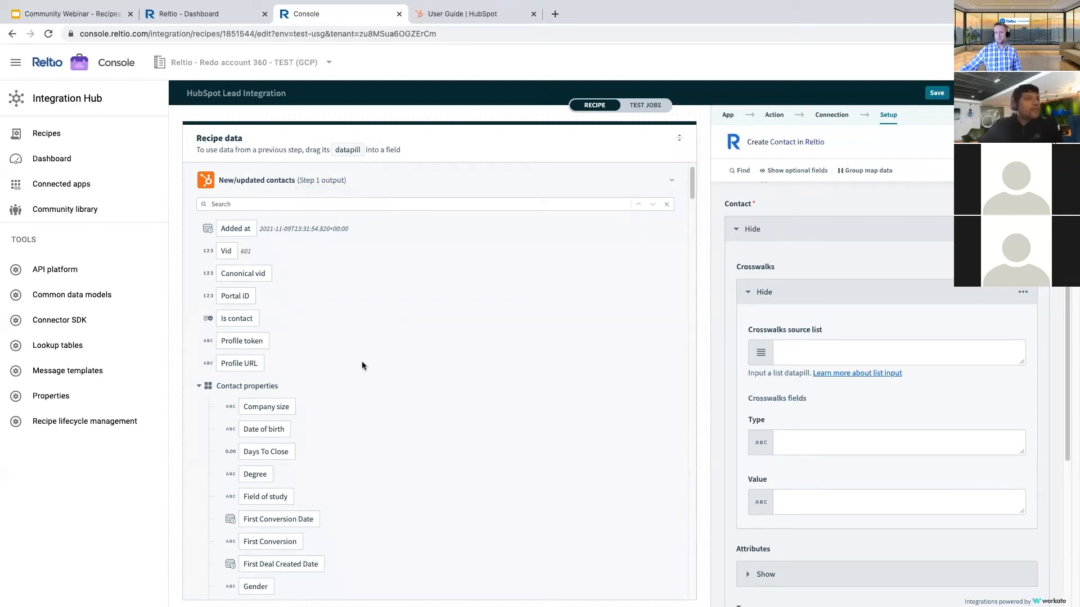
scroll(362, 366, down, 2)
scroll(346, 341, up, 3)
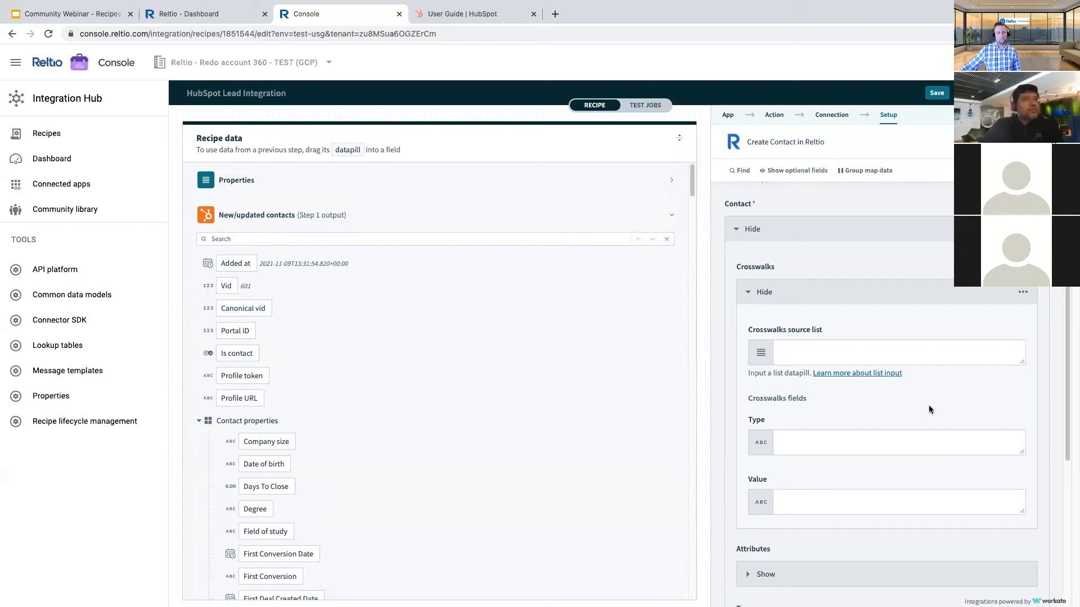
- Enter HubSpot as the crosswalk Type and map Value to Step 1's Contact ID datapill
click(796, 444)
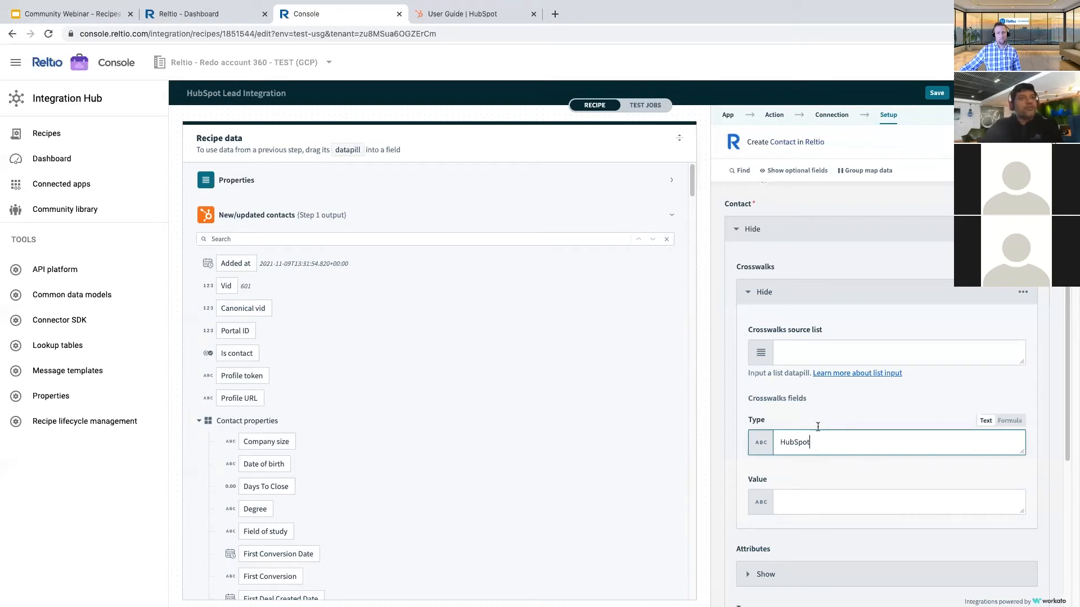
click(787, 501)
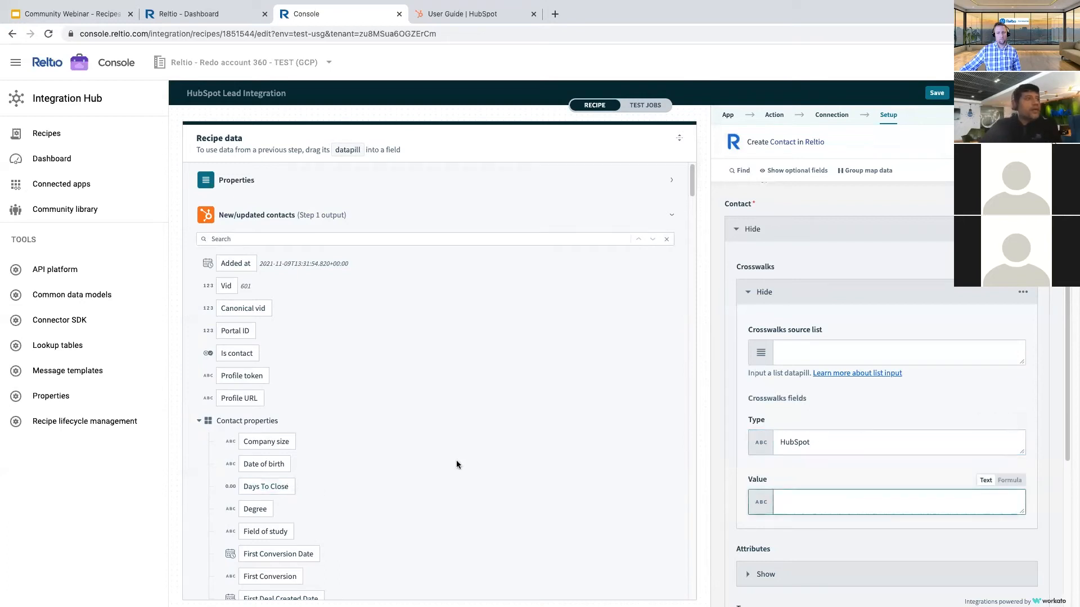
click(278, 239)
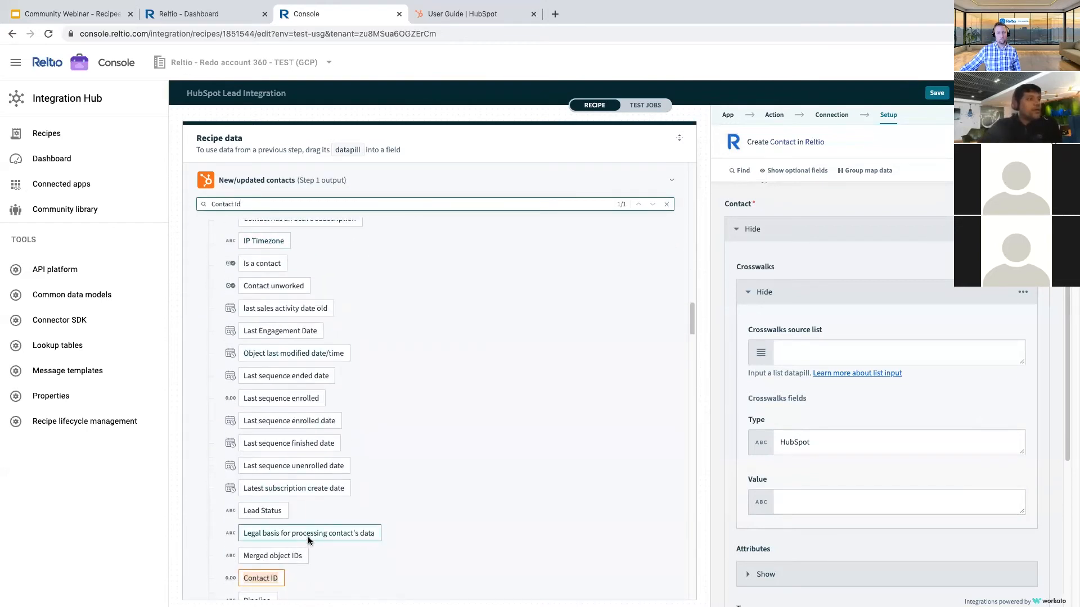
scroll(308, 537, down, 2)
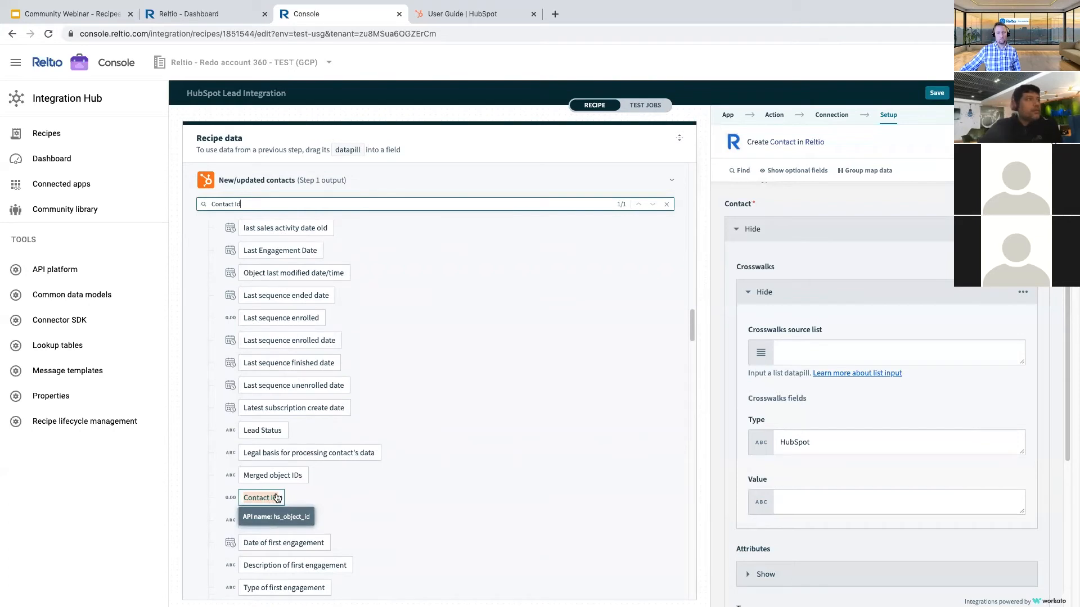
scroll(353, 422, down, 2)
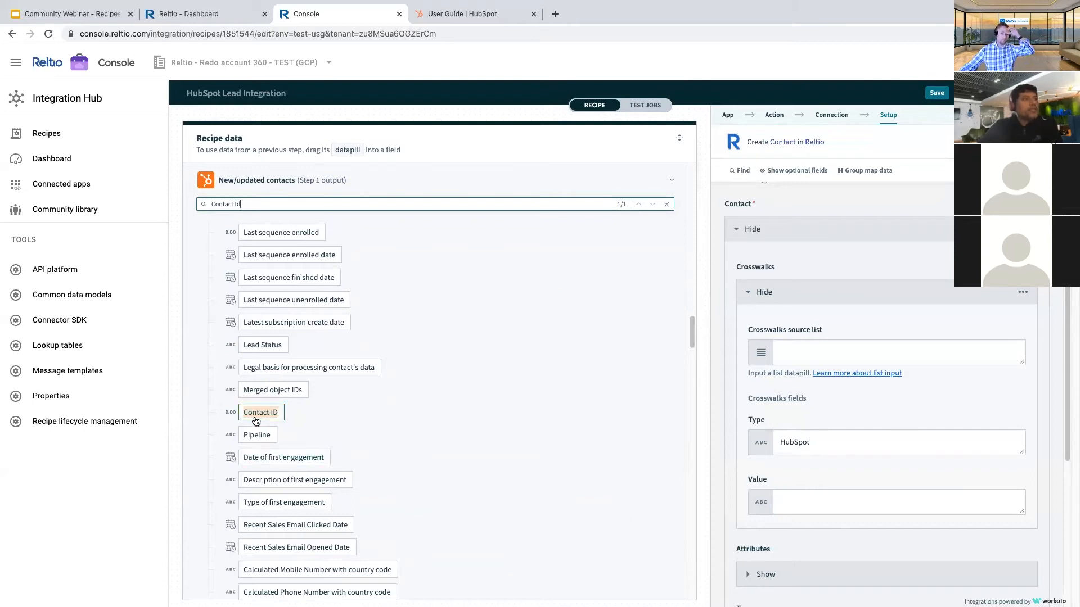
click(789, 500)
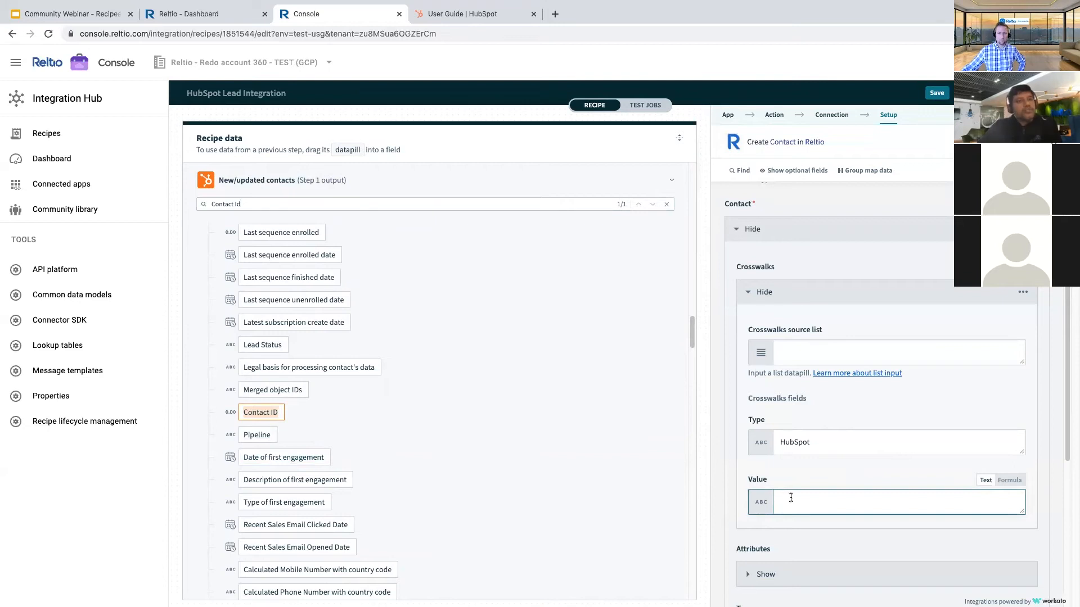
click(260, 412)
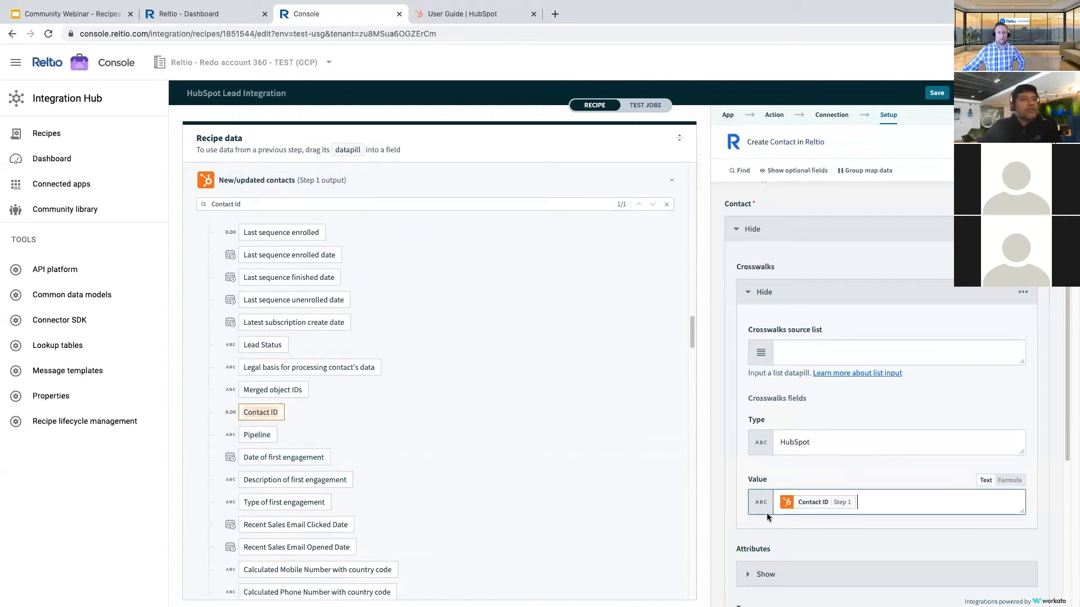
scroll(782, 473, down, 4)
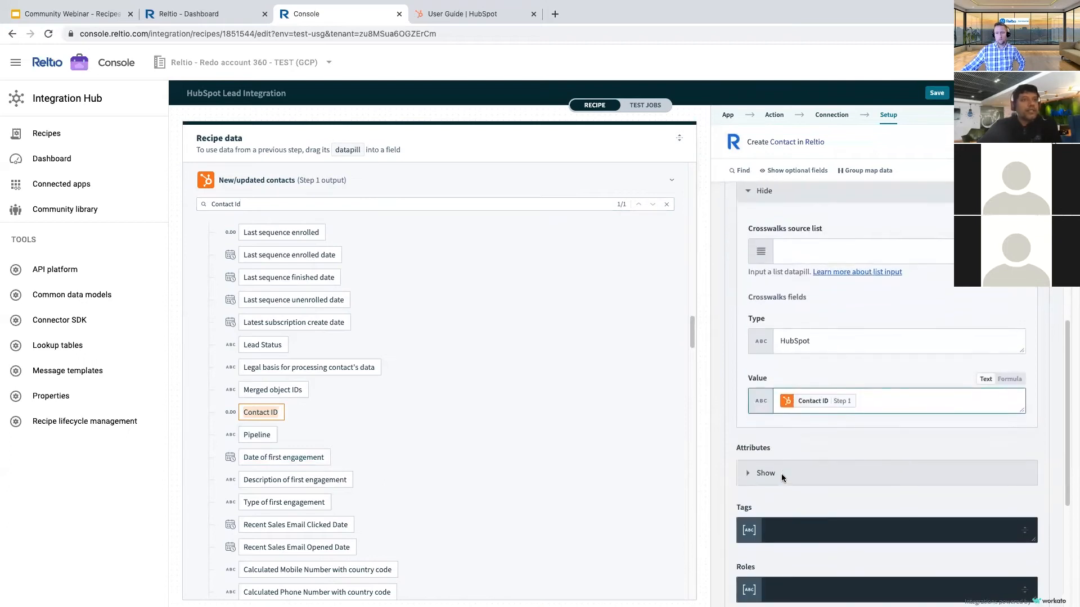
- Expand and collapse the contact attributes to inspect the name fields
click(751, 377)
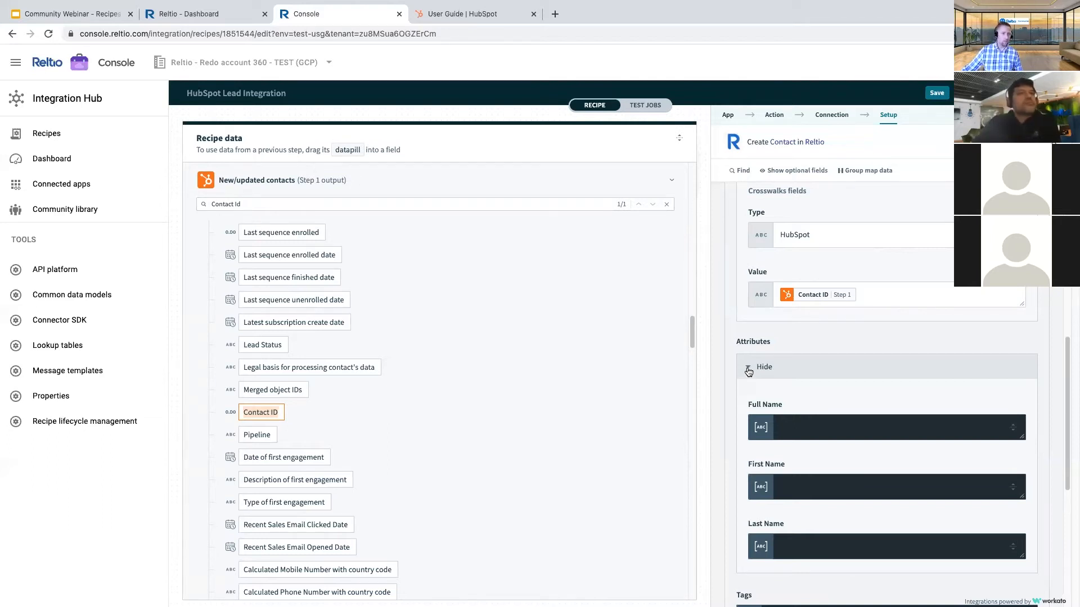
click(748, 369)
scroll(824, 382, up, 2)
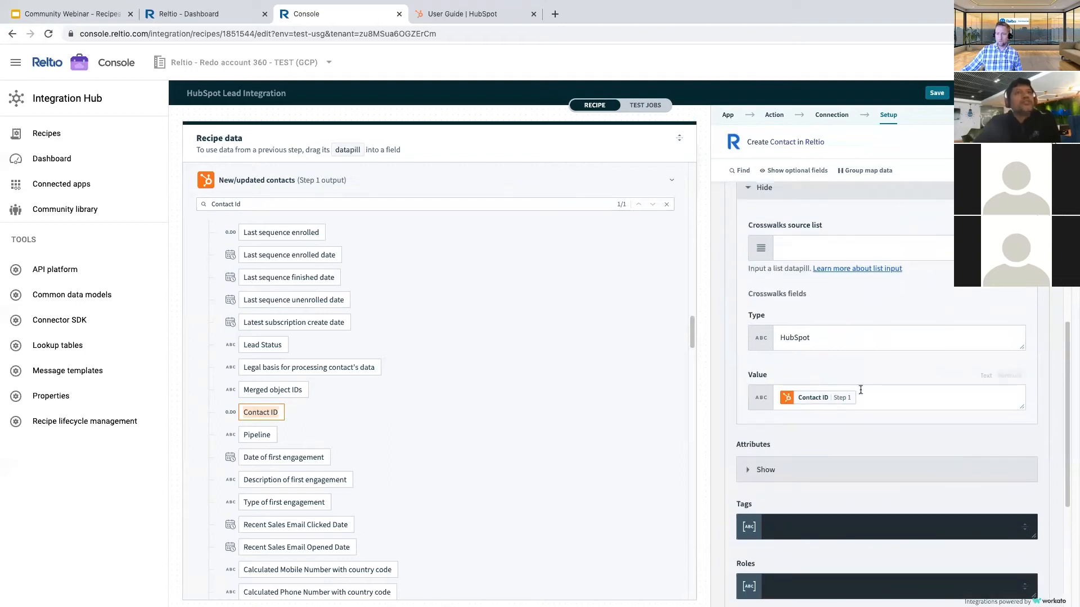
scroll(866, 389, down, 1)
scroll(844, 504, down, 2)
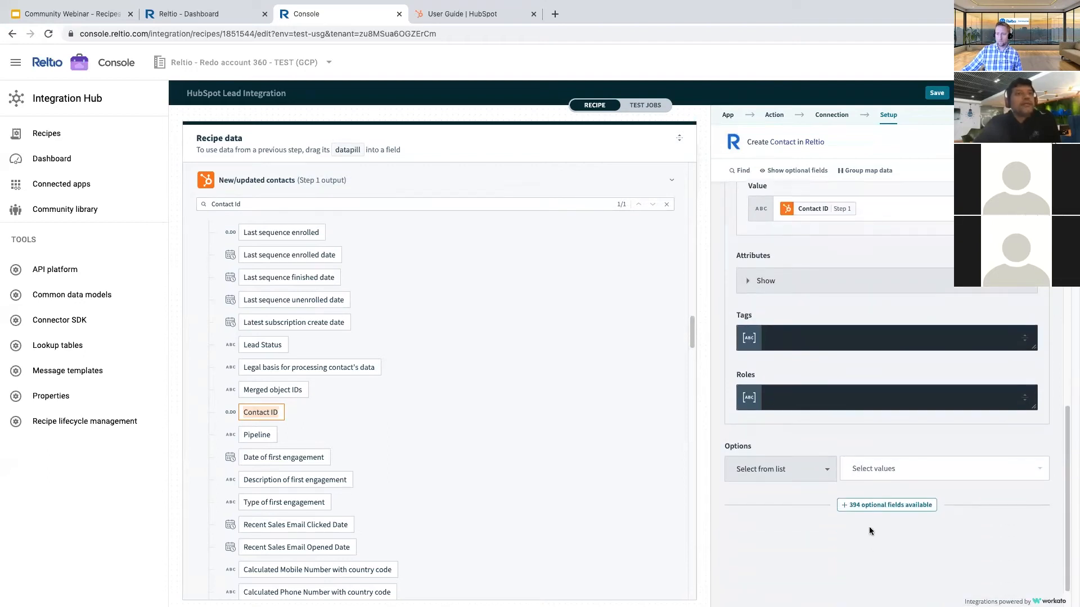
- Add the Email attribute from the optional fields and check its sub-fields
click(887, 505)
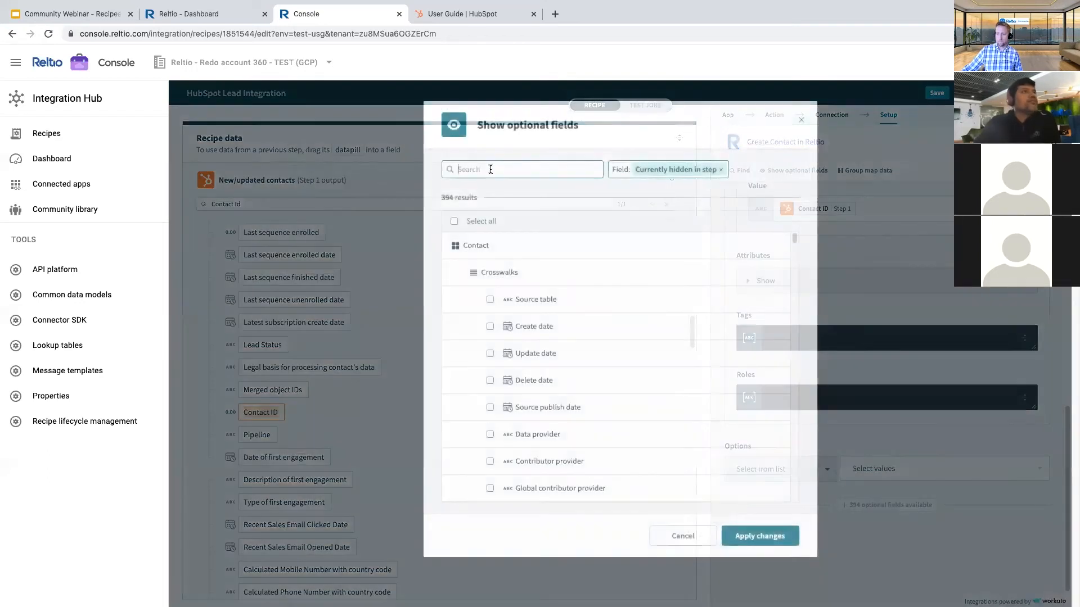
text(Email)
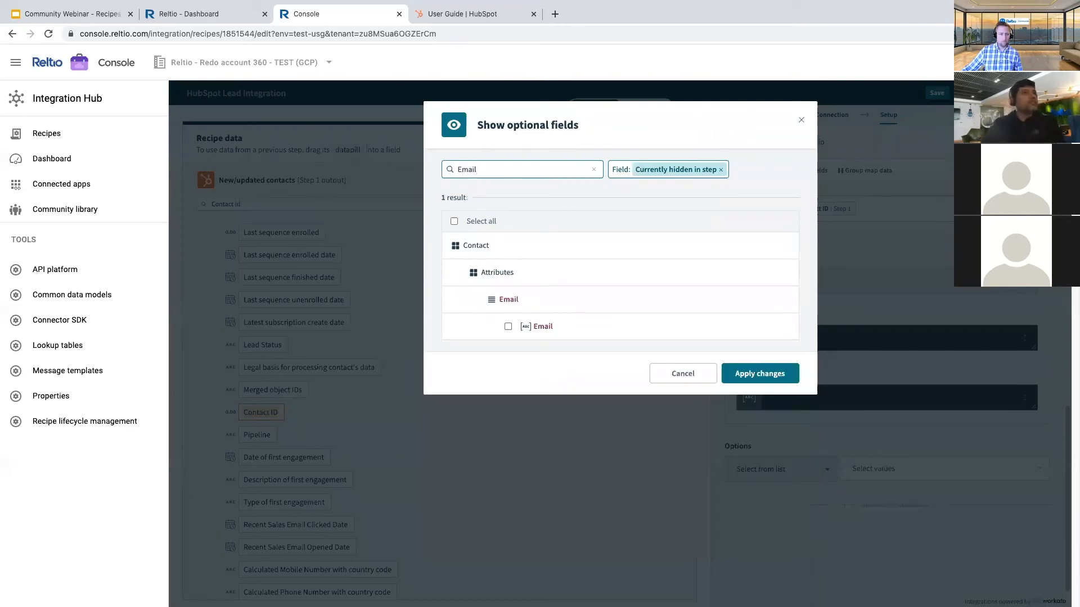
click(508, 326)
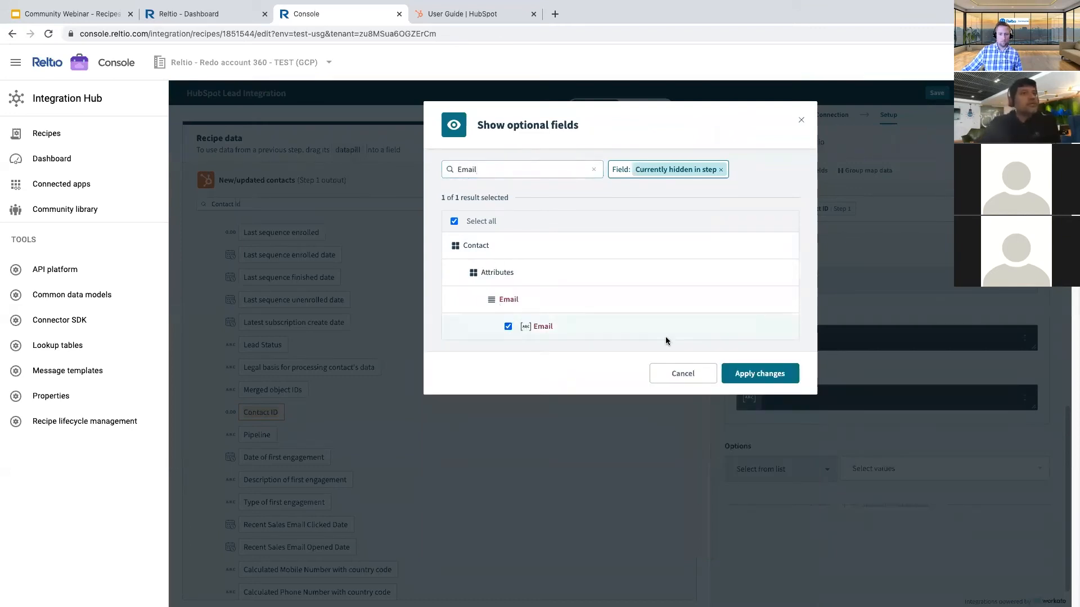
click(760, 374)
scroll(768, 376, up, 3)
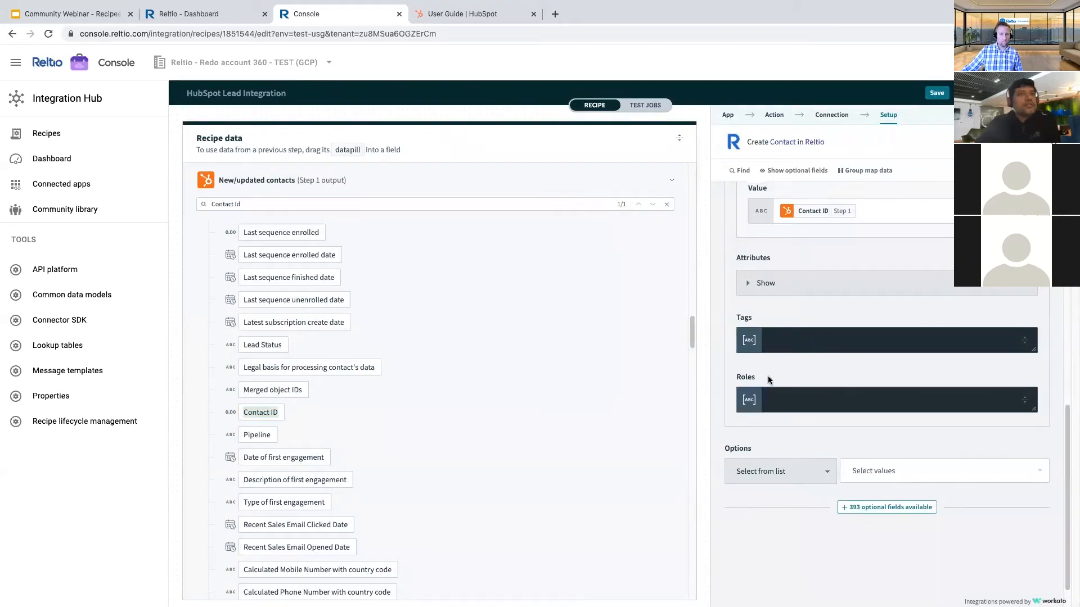
click(751, 460)
scroll(770, 427, down, 4)
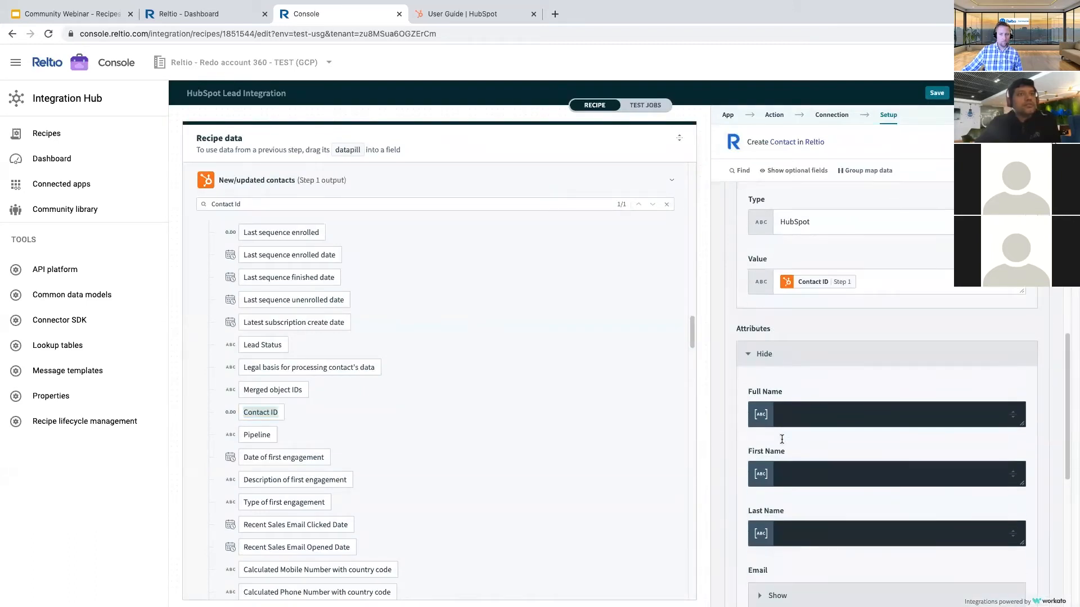
scroll(777, 440, down, 3)
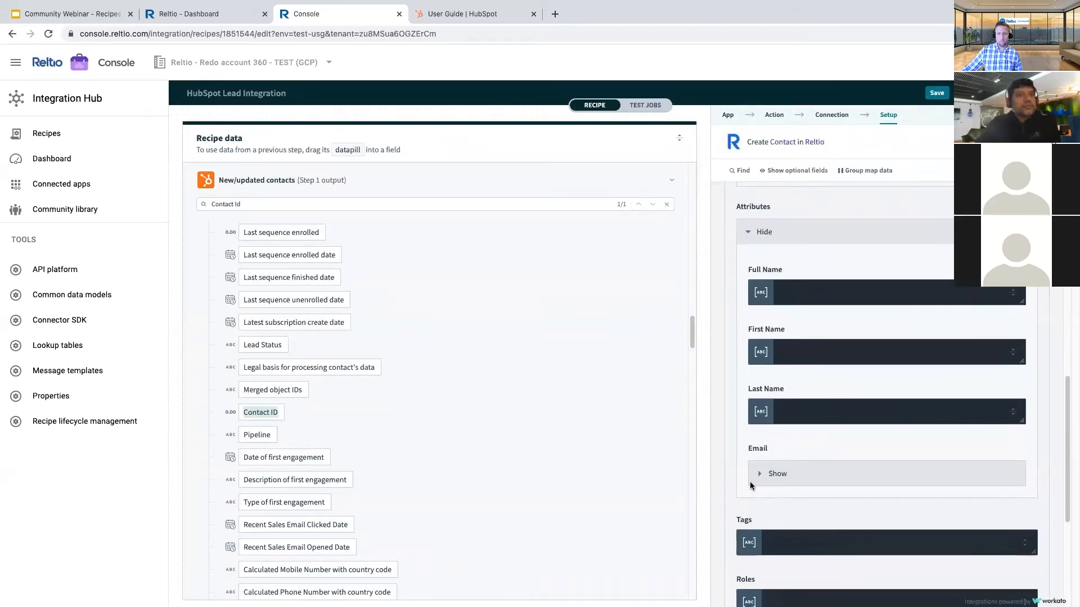
click(760, 381)
click(761, 381)
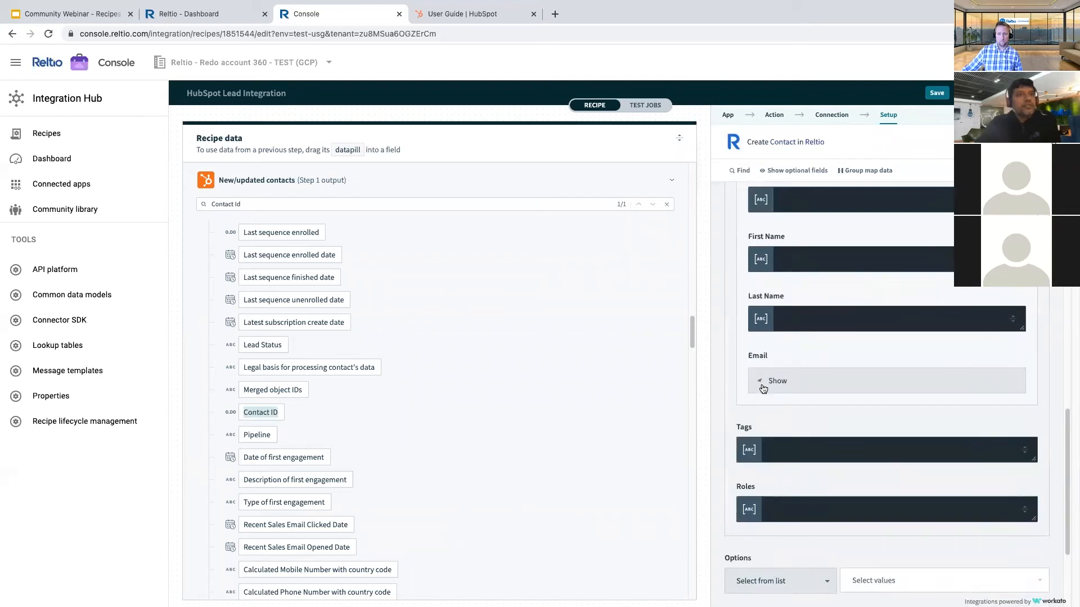
scroll(832, 444, down, 4)
- Tick Lead Source and the email Type field, then apply the changes
click(850, 474)
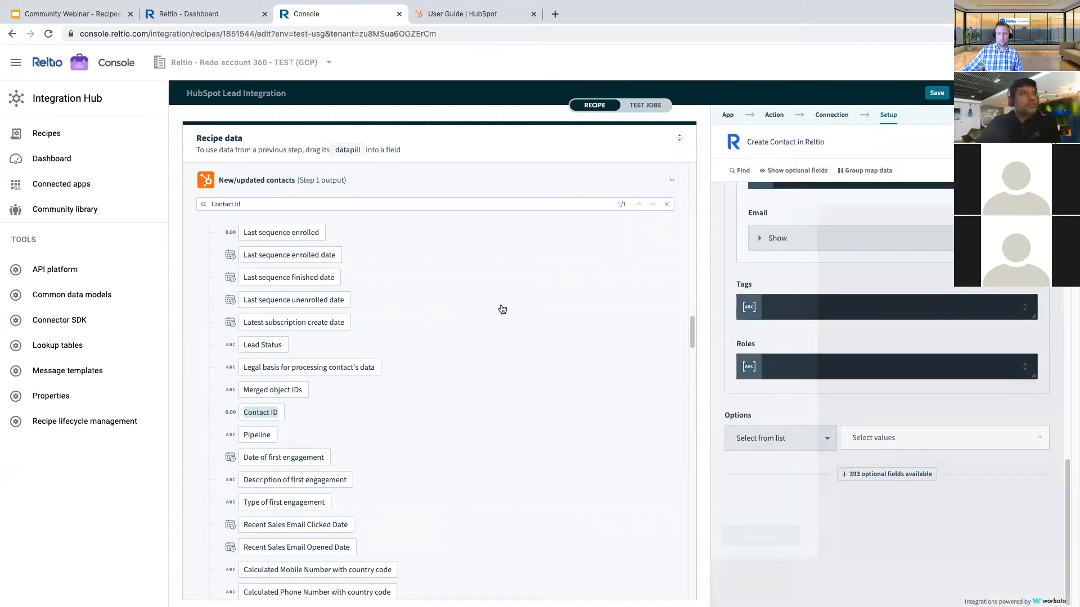
scroll(579, 381, down, 15)
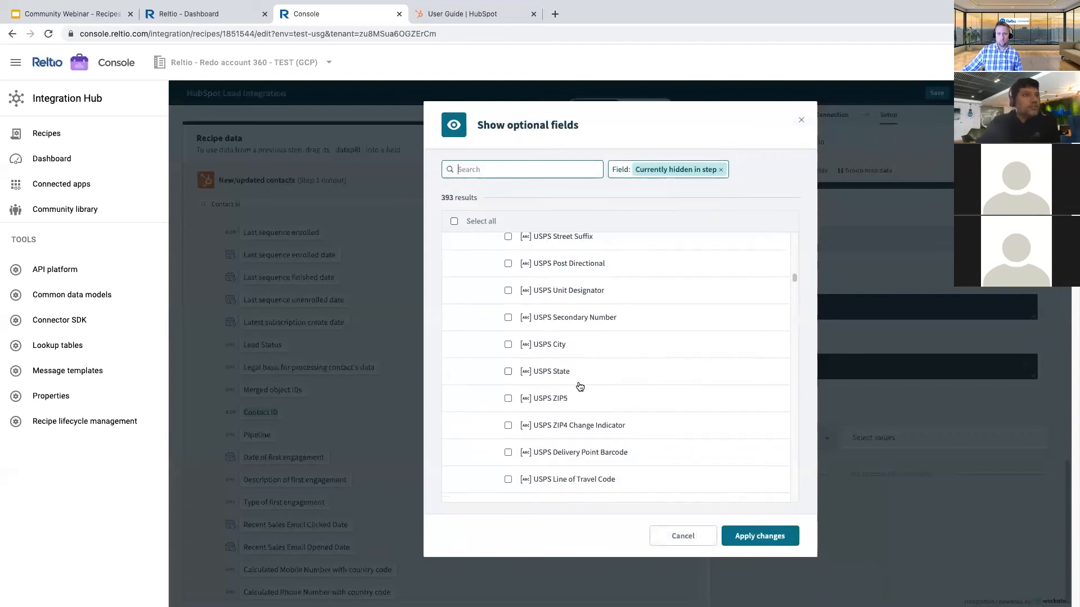
scroll(580, 392, down, 5)
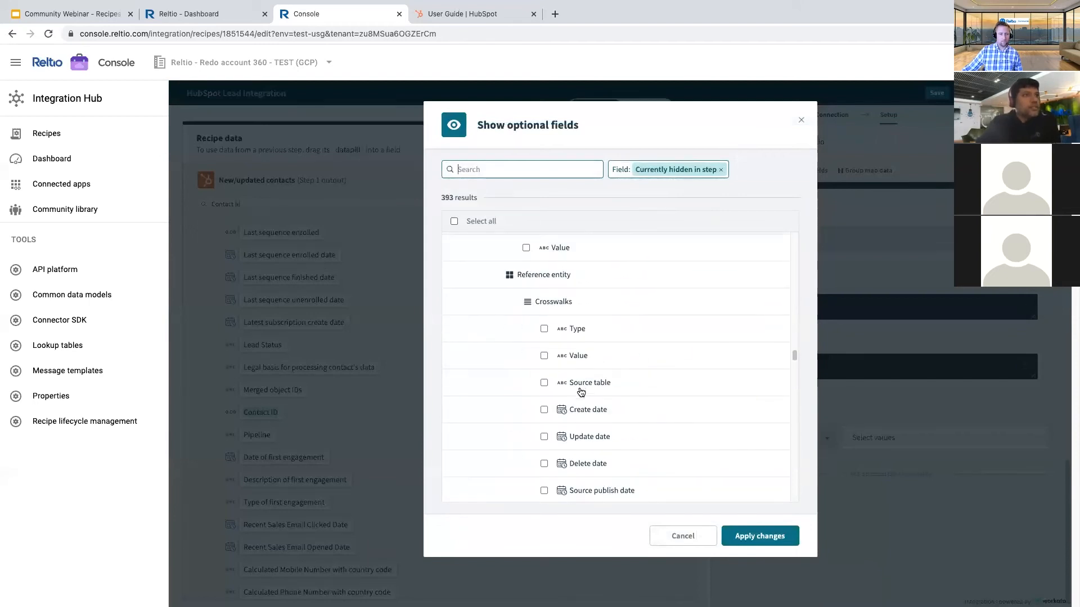
scroll(581, 392, down, 15)
scroll(580, 393, down, 15)
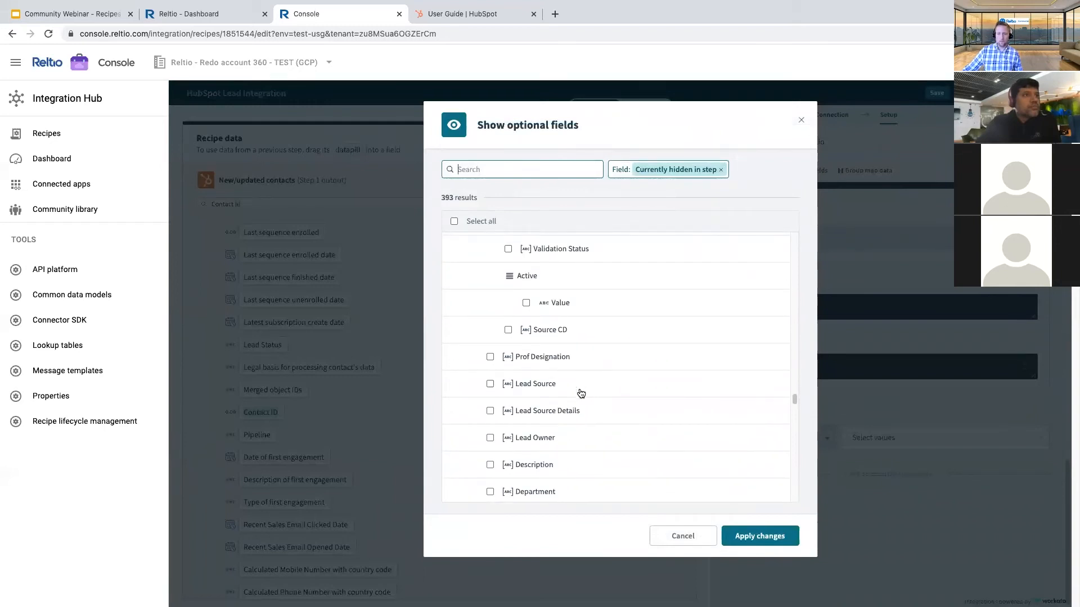
click(490, 384)
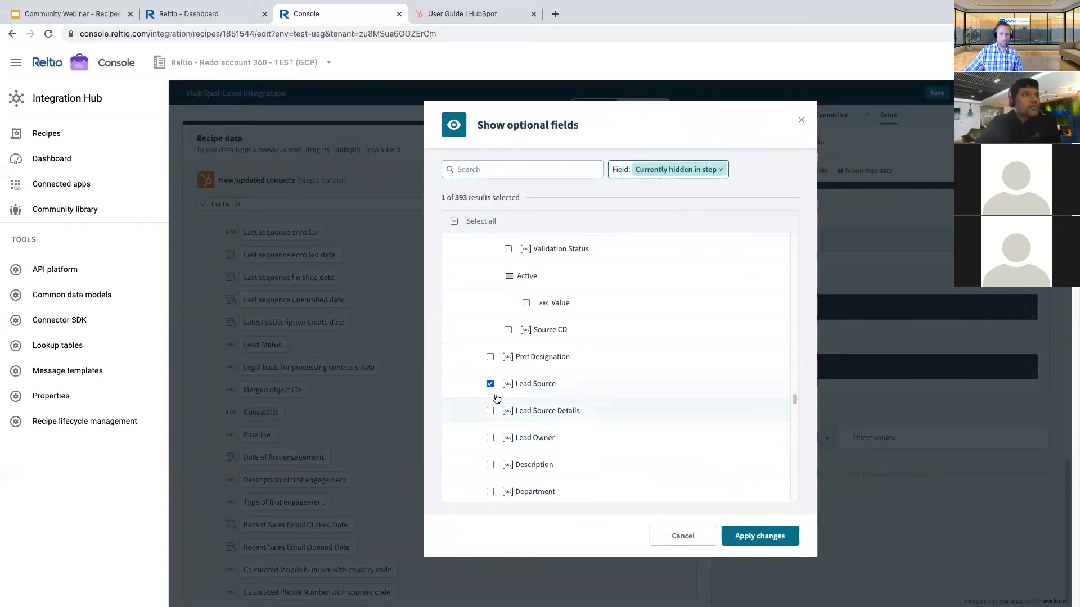
scroll(497, 399, up, 5)
click(508, 379)
click(755, 536)
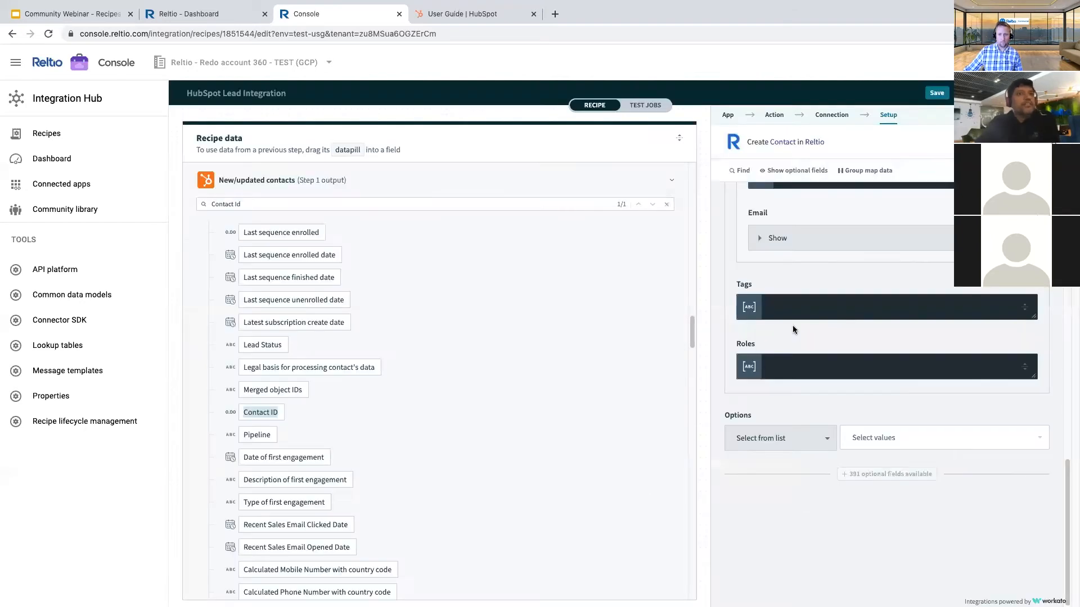
scroll(819, 358, up, 4)
scroll(819, 358, down, 2)
scroll(813, 363, up, 1)
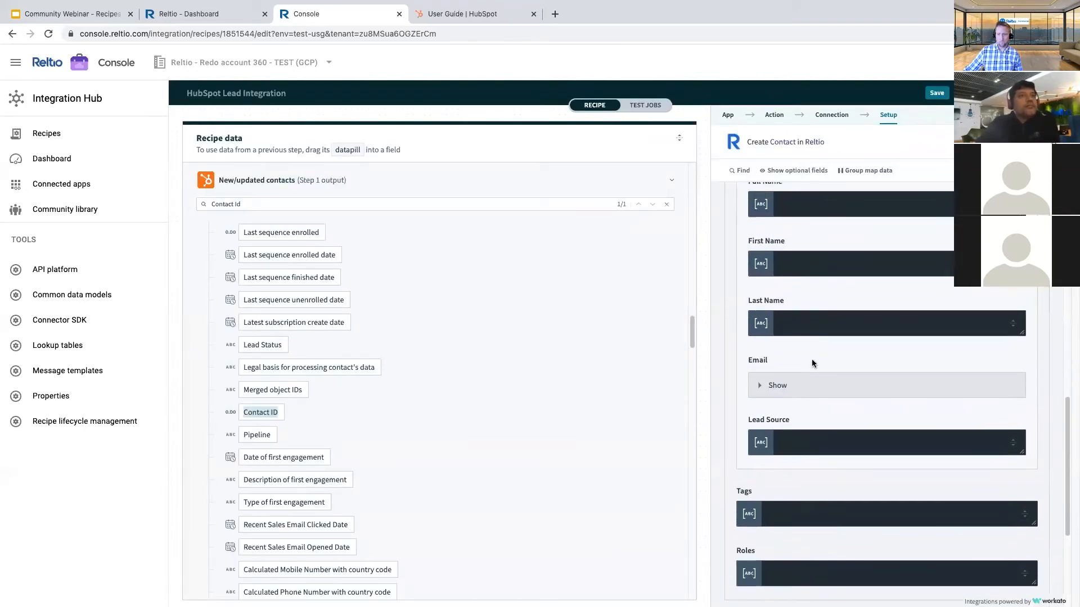
scroll(812, 363, up, 2)
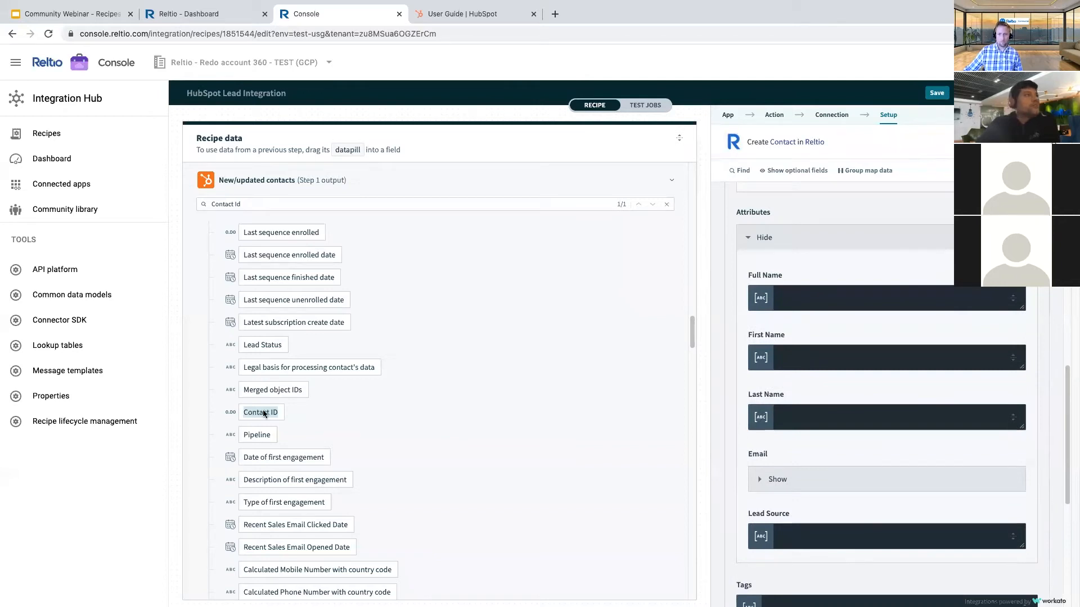
- Map HubSpot First Name into First Name and start the Full Name formula with it
click(779, 353)
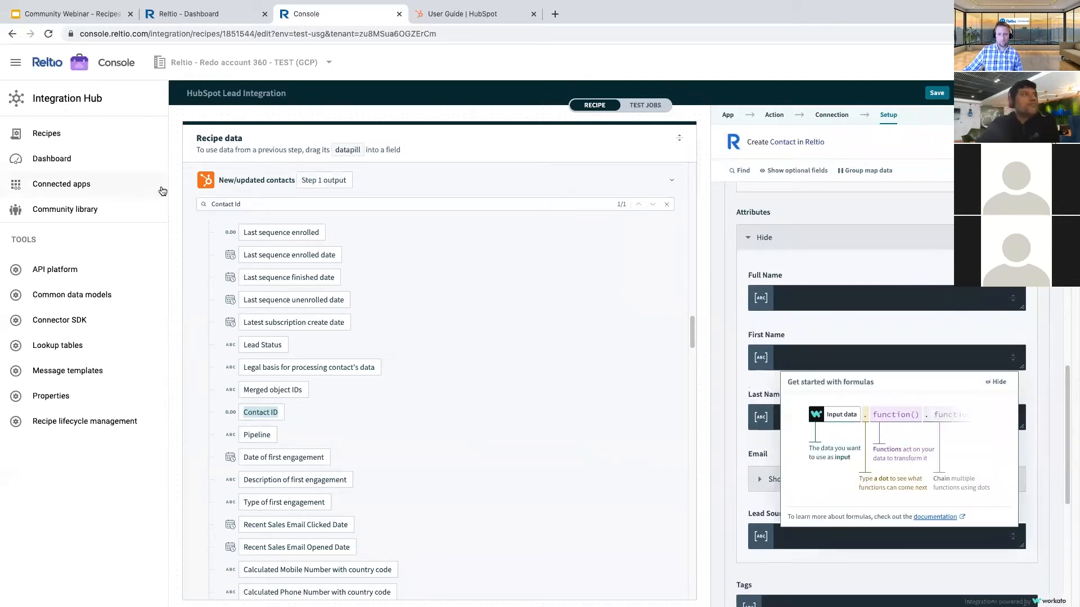
click(216, 206)
text(Fi)
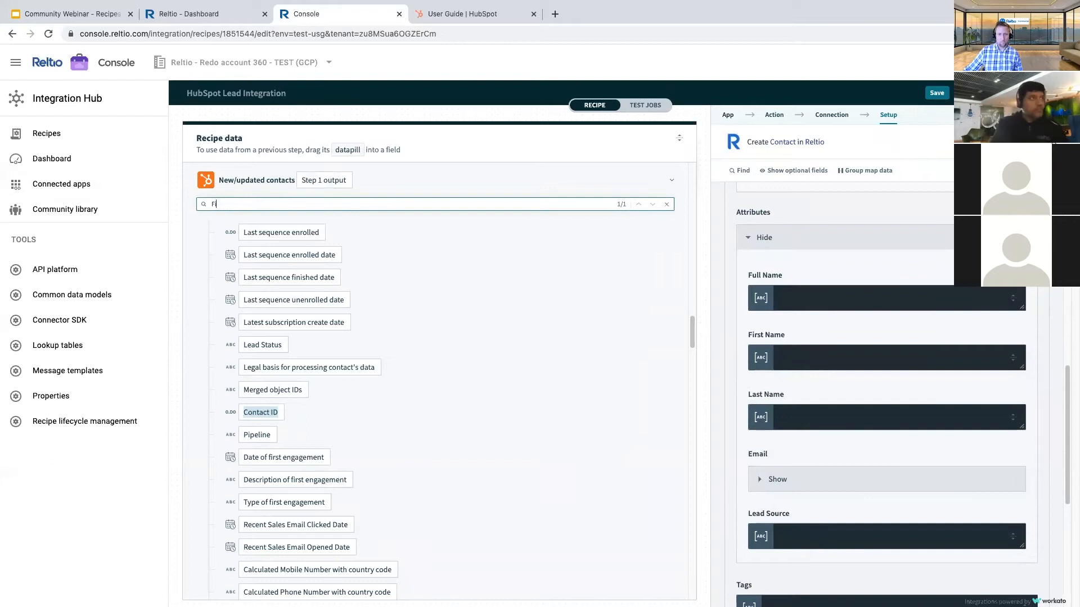
text(rst name)
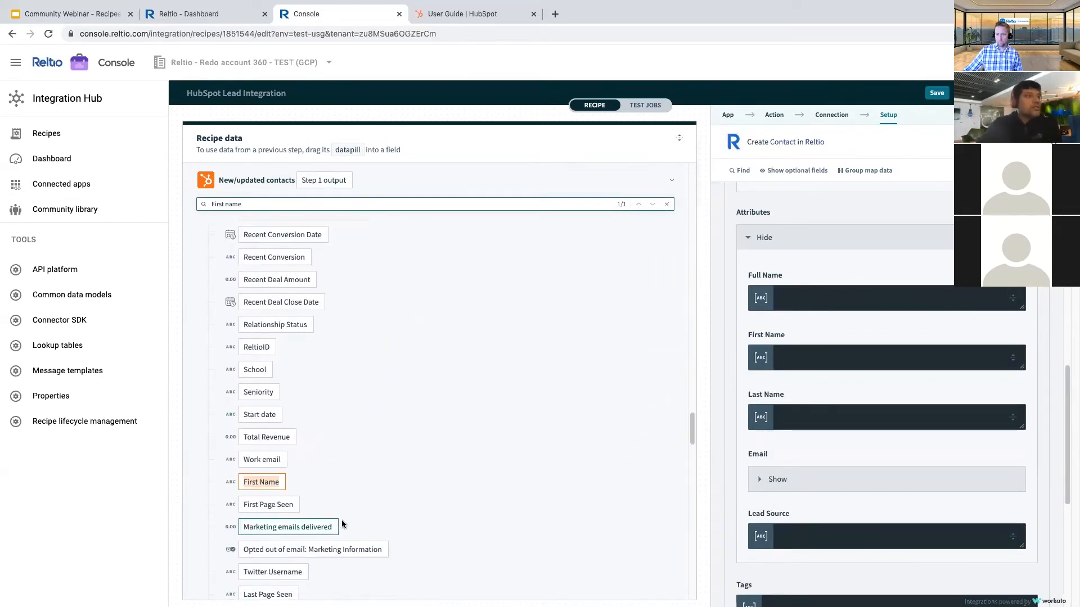
drag(264, 483, 796, 365)
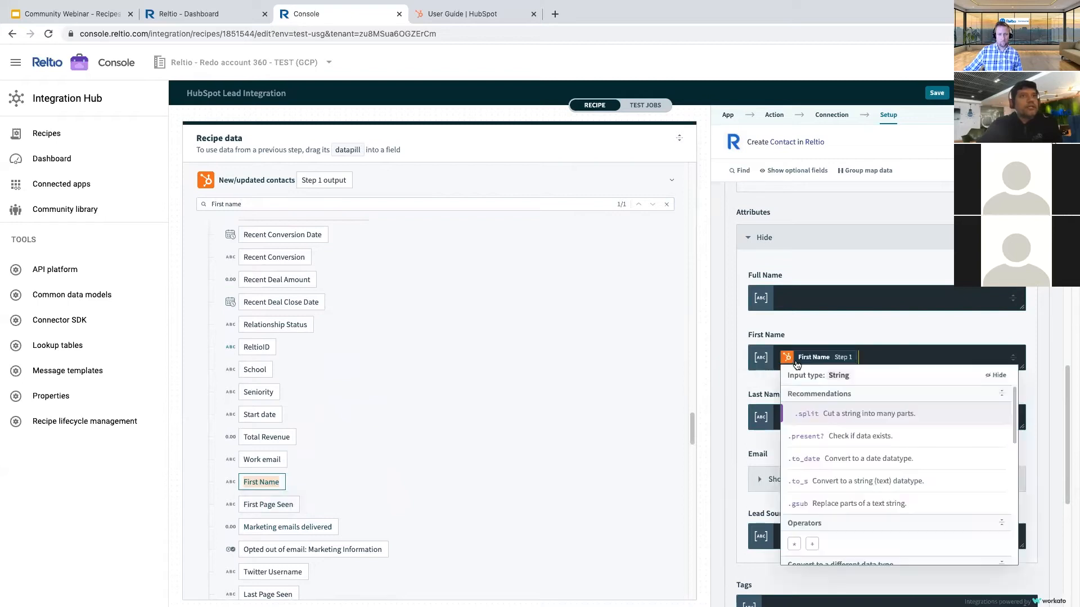
click(791, 416)
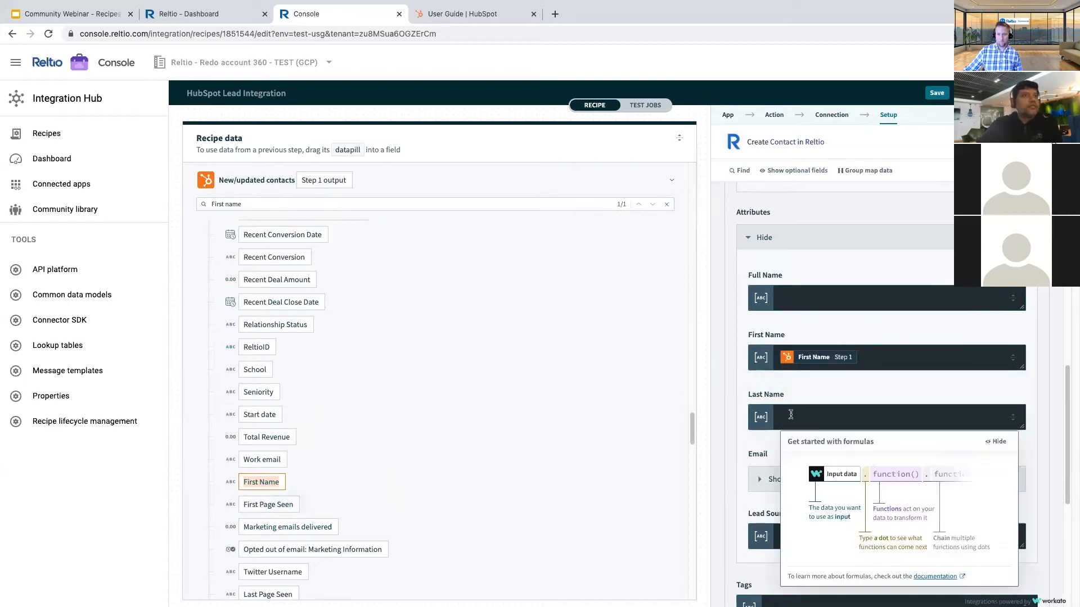
drag(262, 482, 812, 306)
click(734, 374)
- Map Last Name, and complete Full Name as First Name + ' ' + Last Name
click(785, 416)
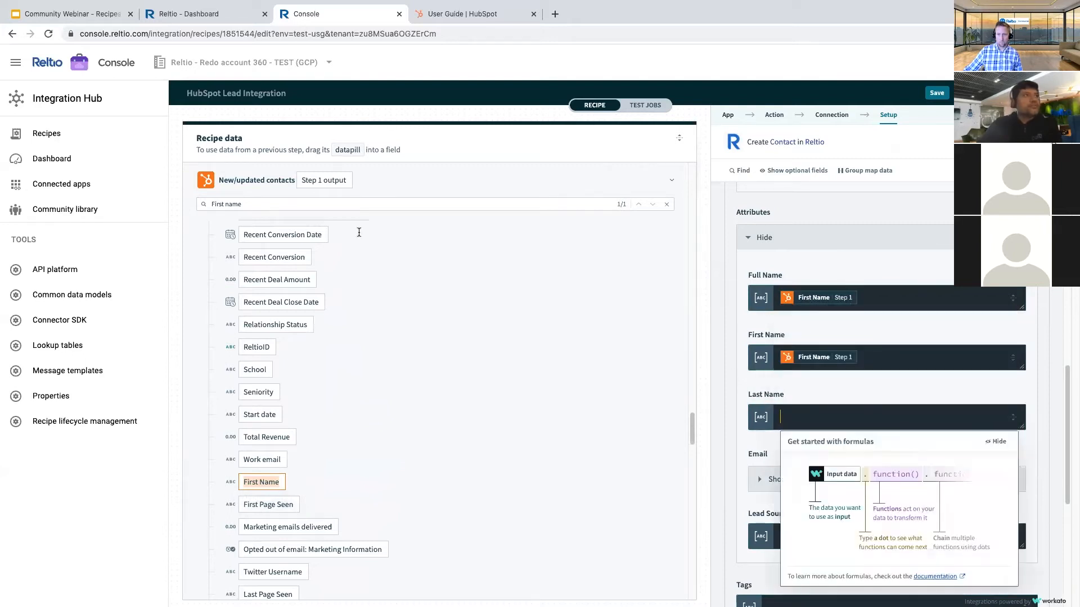
drag(250, 204, 212, 205)
text(La)
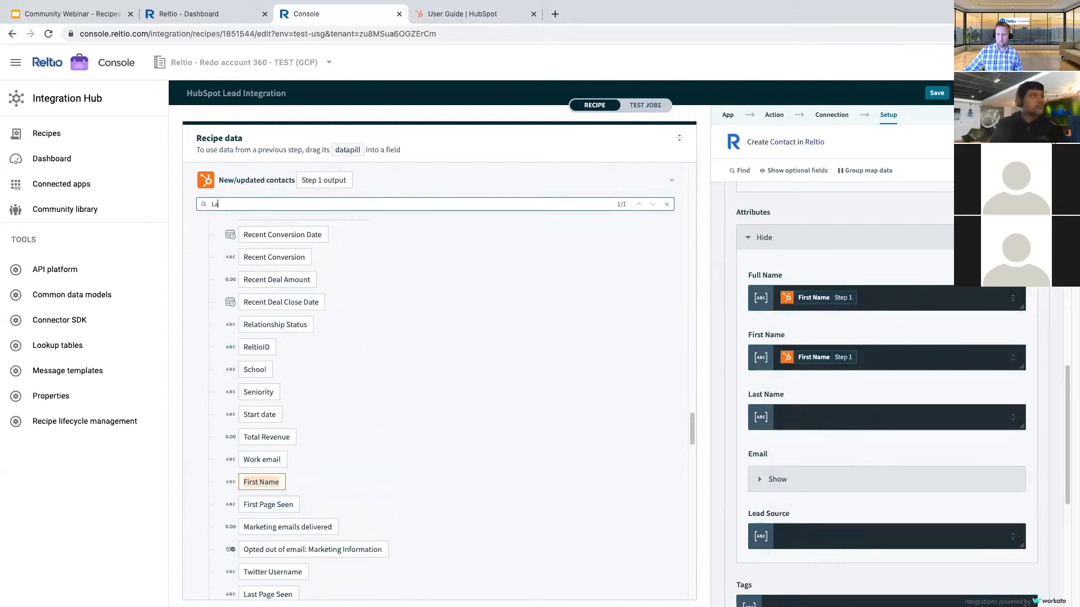
text(st Name)
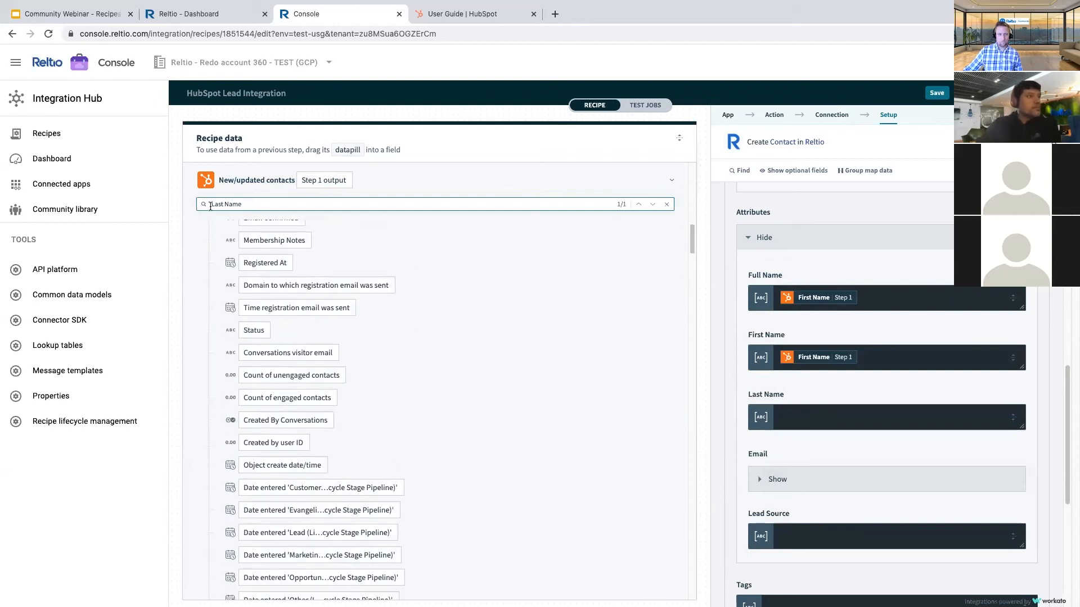
drag(655, 412, 821, 423)
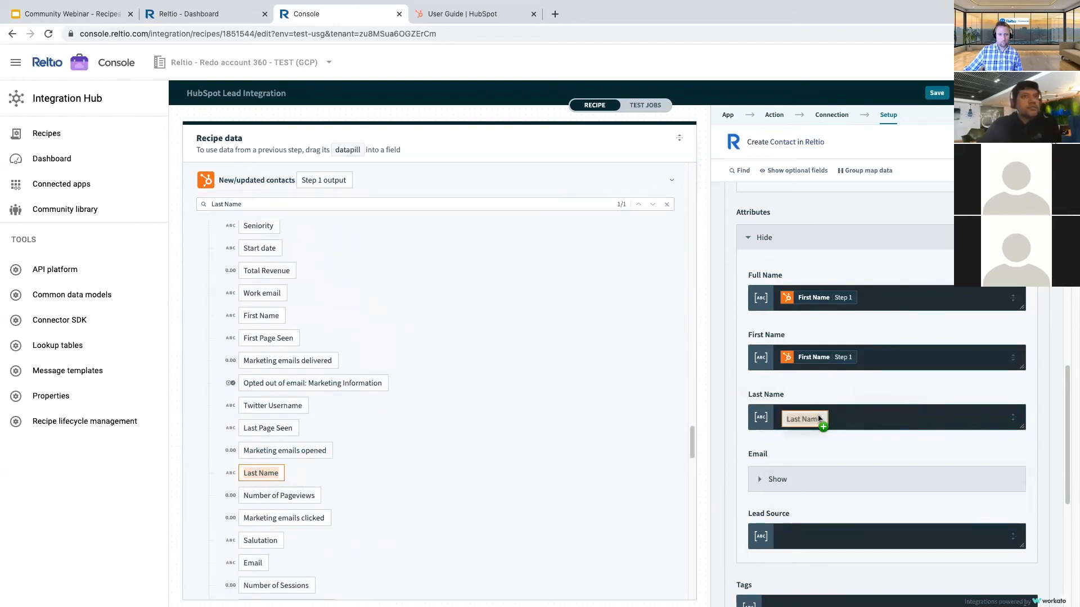
click(870, 302)
text(+)
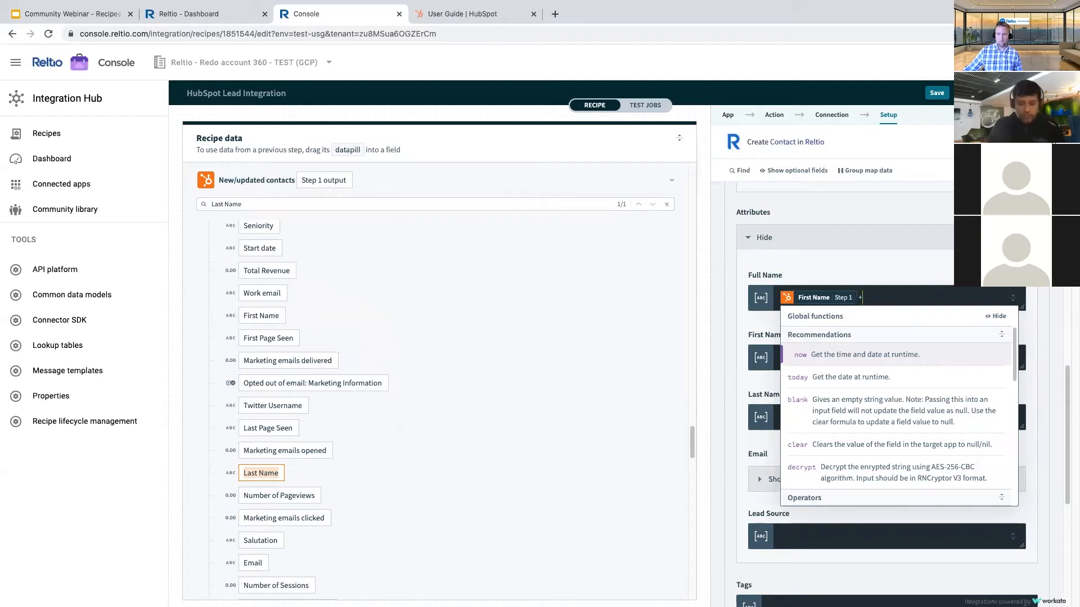
text( ' ')
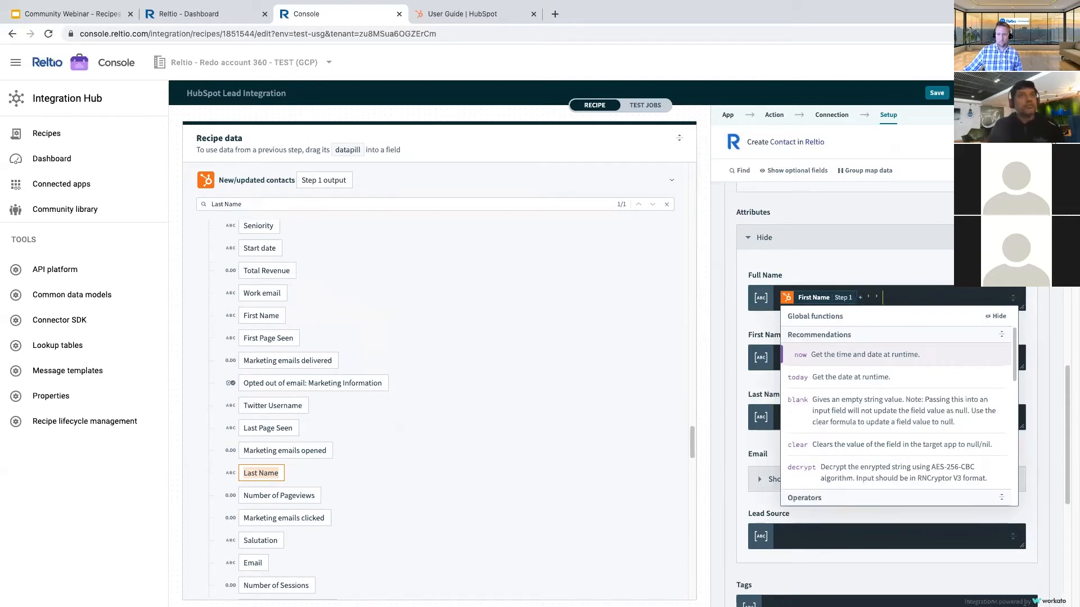
text( +)
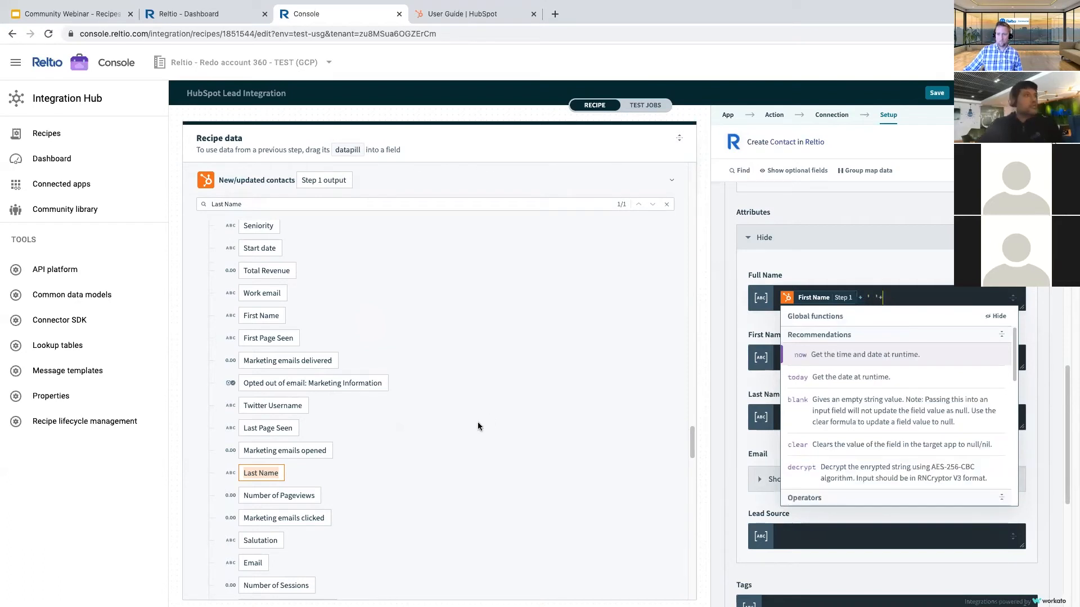
drag(262, 473, 947, 301)
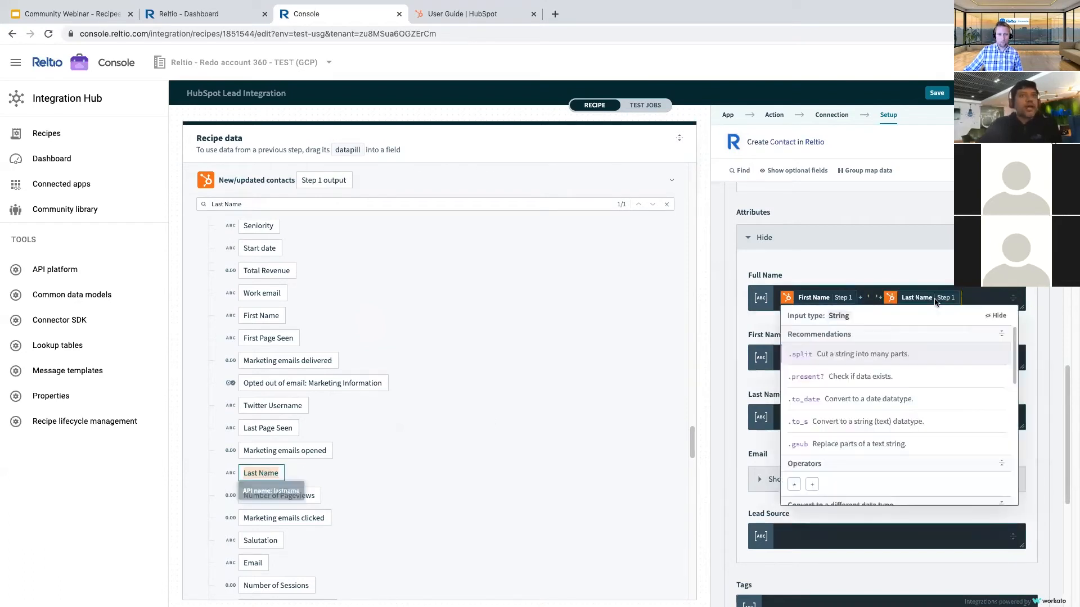
click(728, 301)
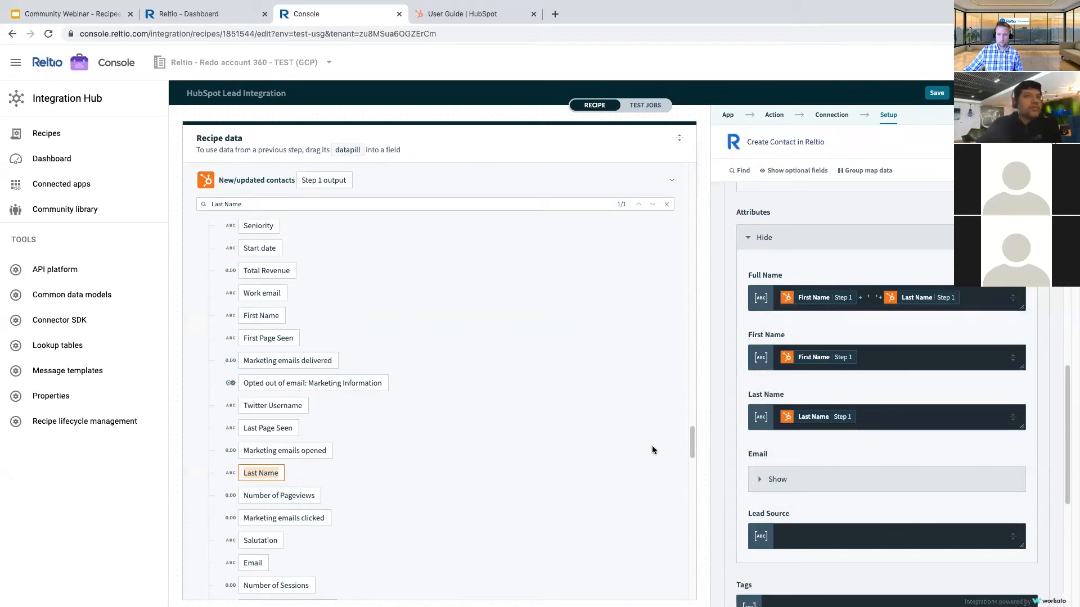
scroll(780, 446, down, 1)
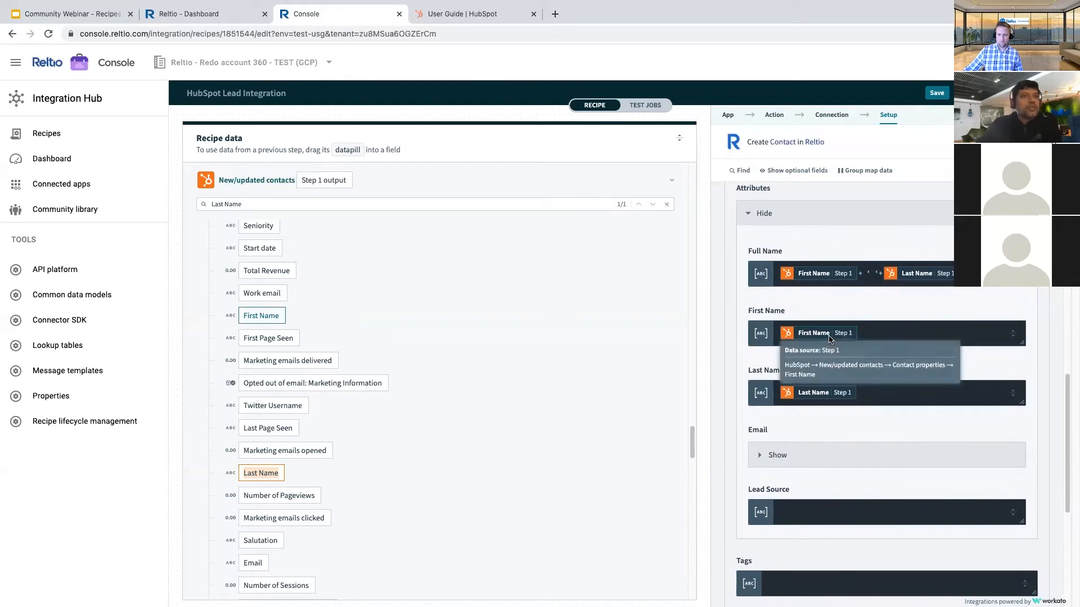
- Expand the Email fields and enter Personal as the email Type
click(775, 456)
scroll(780, 401, down, 4)
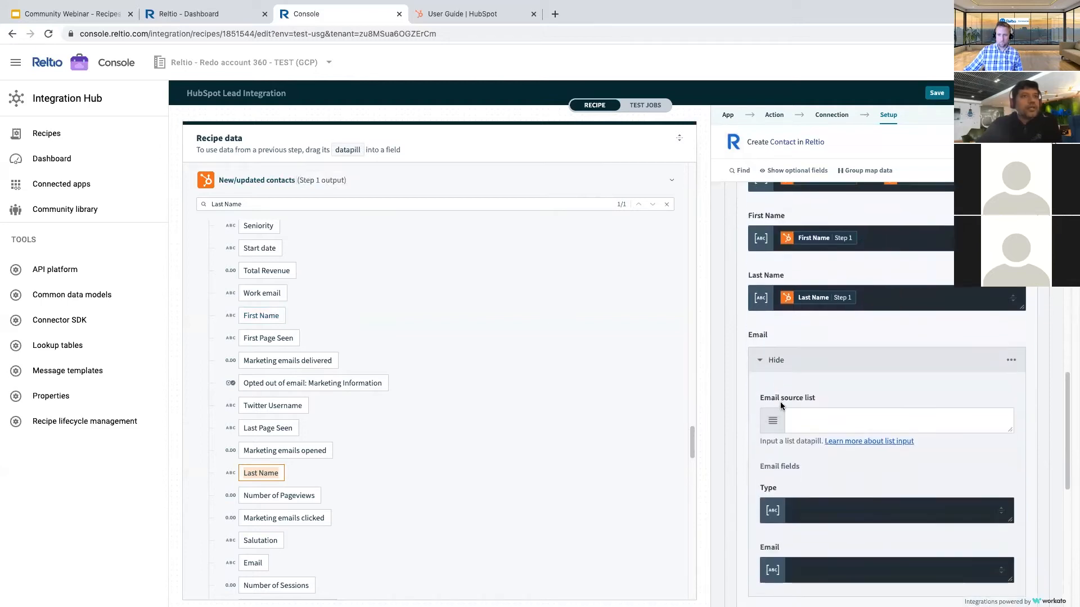
scroll(801, 393, down, 3)
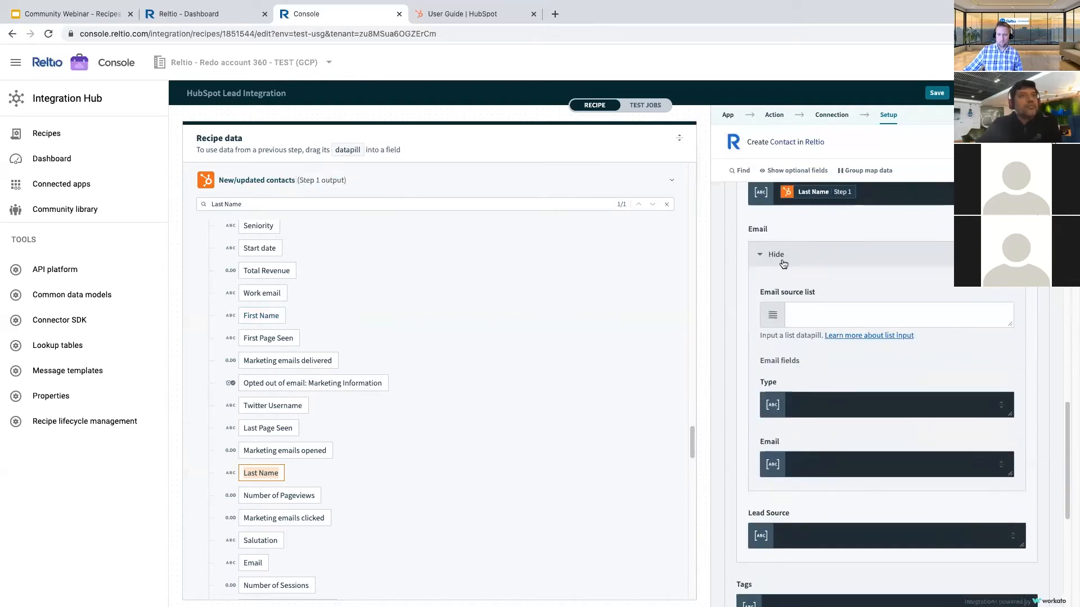
click(802, 400)
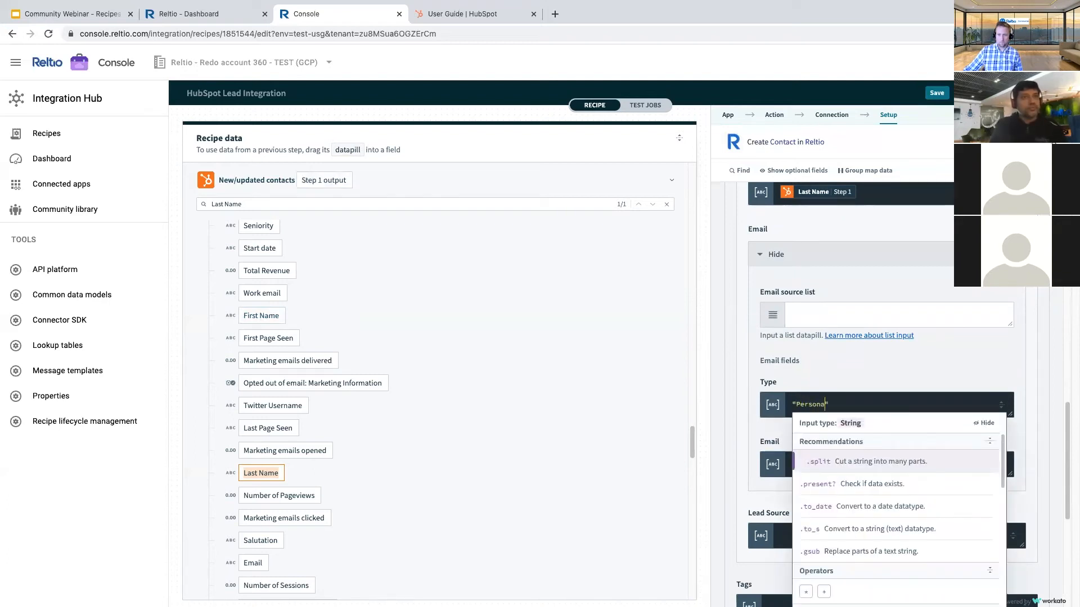
click(336, 262)
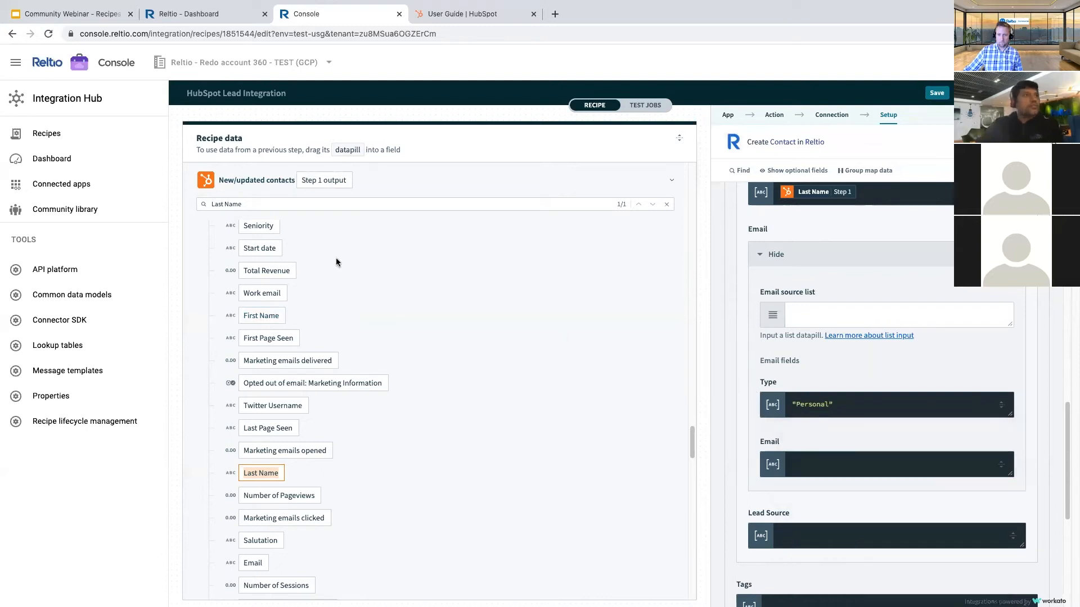
- Search the recipe data for Email and drag the Email datapill into the Email field
triple_click(245, 205)
text(Em)
text(ia)
key(BackSpace)
key(BackSpace)
text(ail)
scroll(374, 445, down, 15)
scroll(372, 450, down, 10)
scroll(336, 482, down, 1)
scroll(336, 483, down, 2)
drag(253, 483, 799, 468)
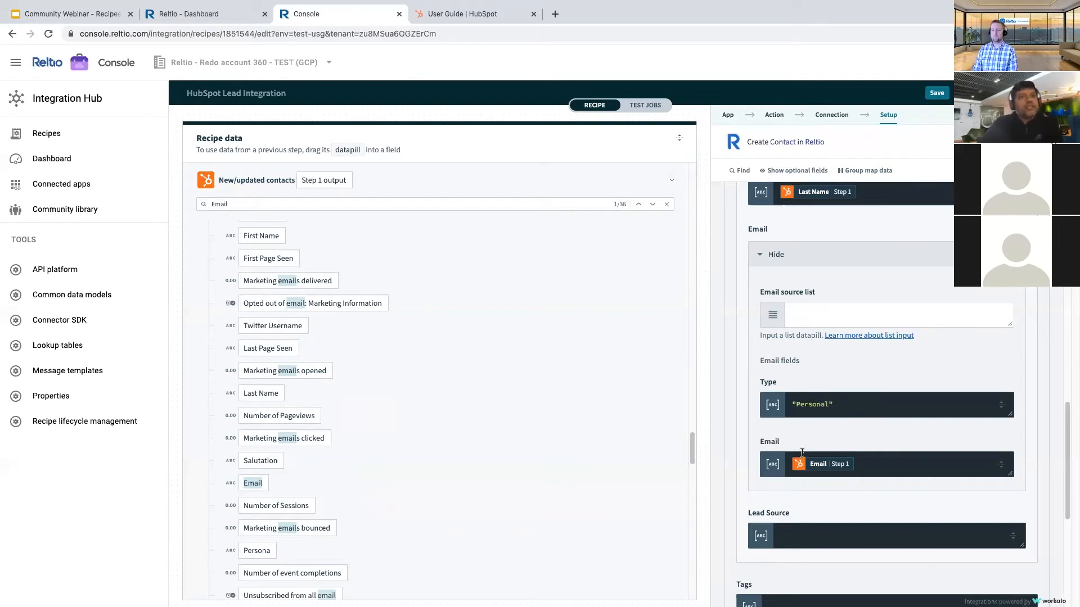
scroll(802, 440, down, 1)
- Switch Email to a fixed list and add item 1 with Type 'Personal' mapped to Email
click(1003, 252)
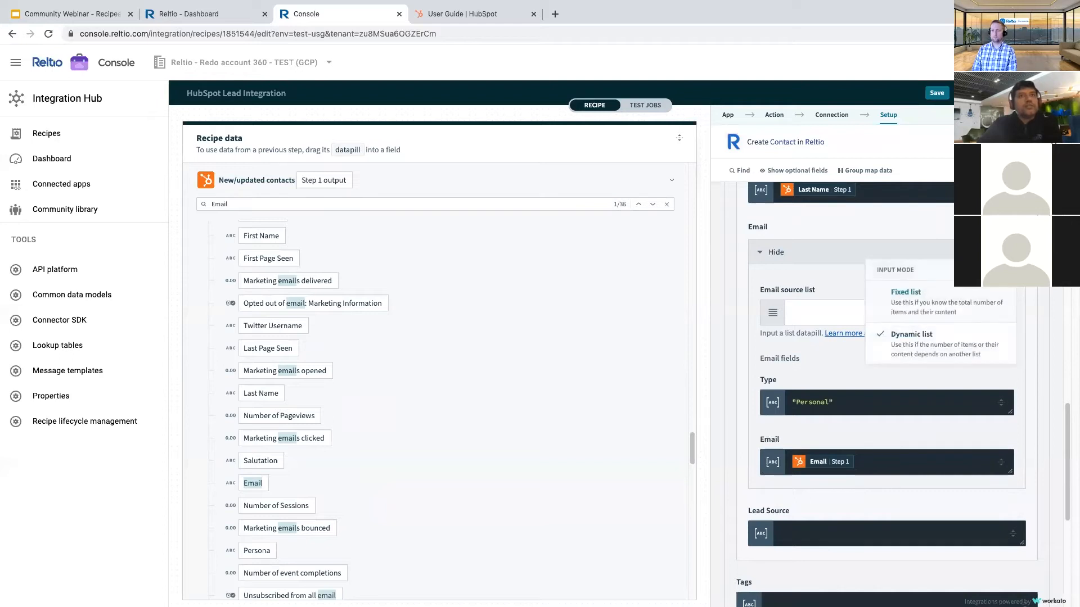
click(919, 303)
click(882, 346)
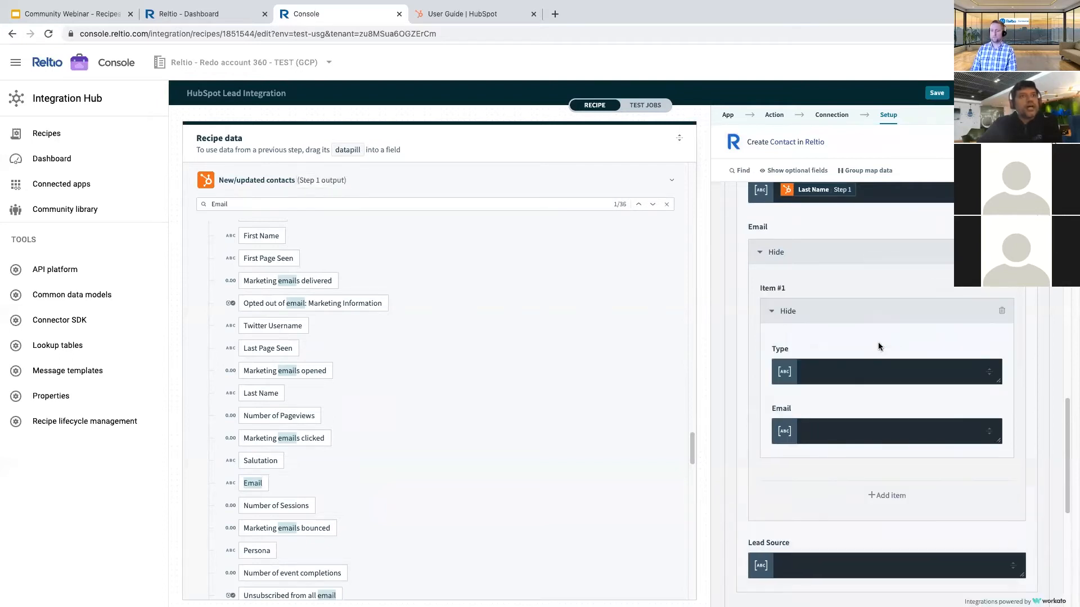
click(824, 366)
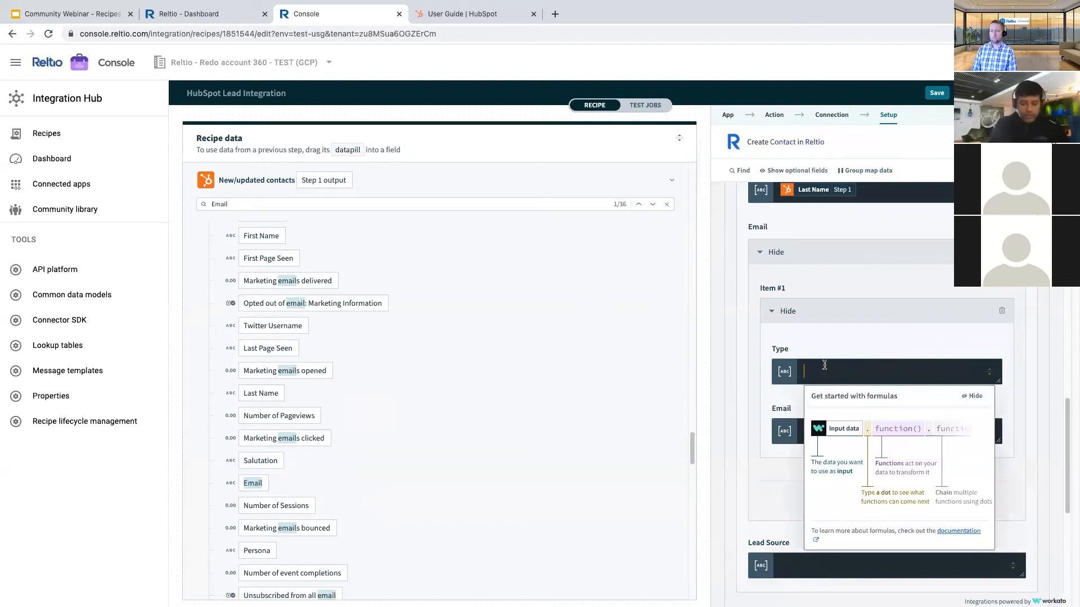
text("Work)
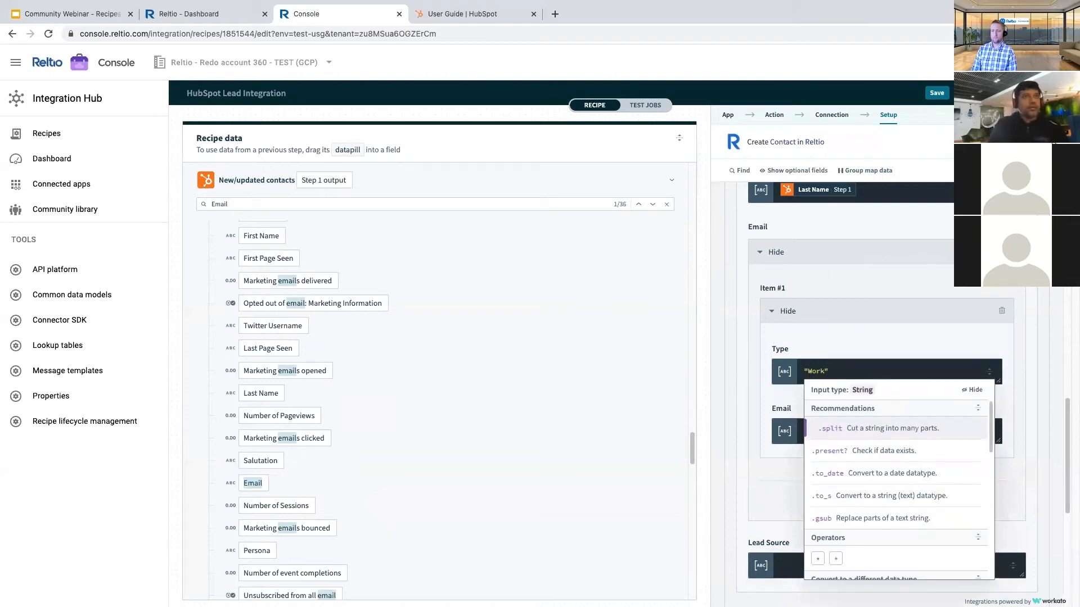
click(754, 409)
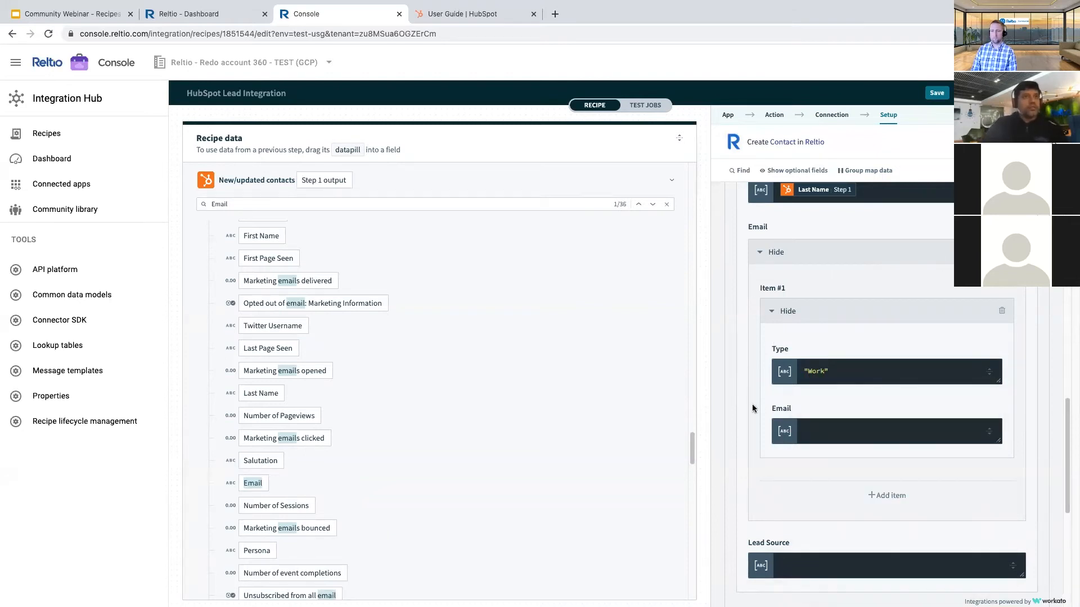
click(823, 374)
key(BackSpace)
text(Personal)
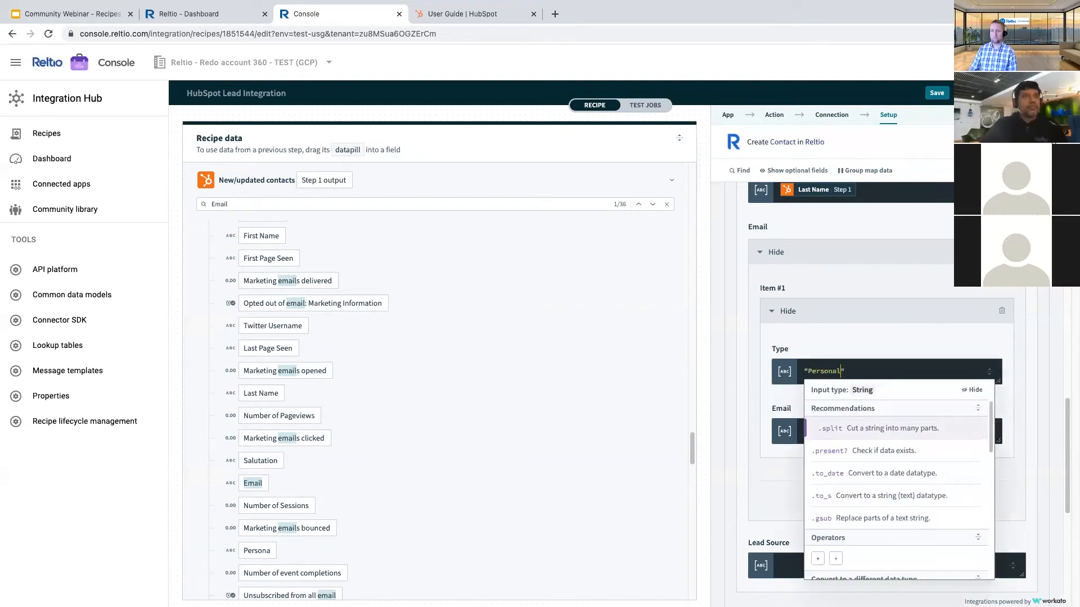
key(Tab)
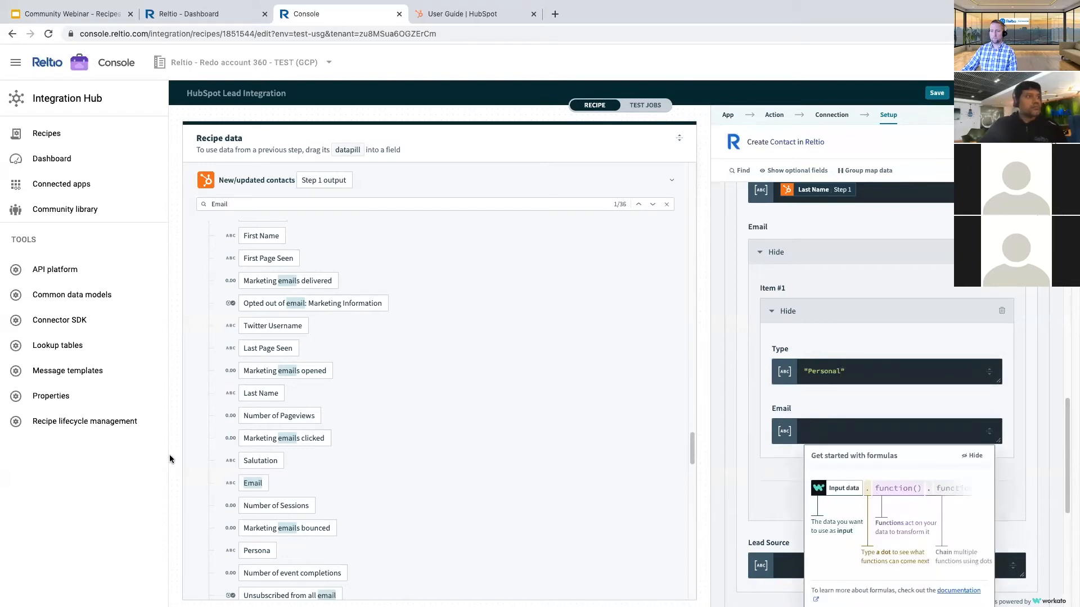
drag(252, 483, 774, 442)
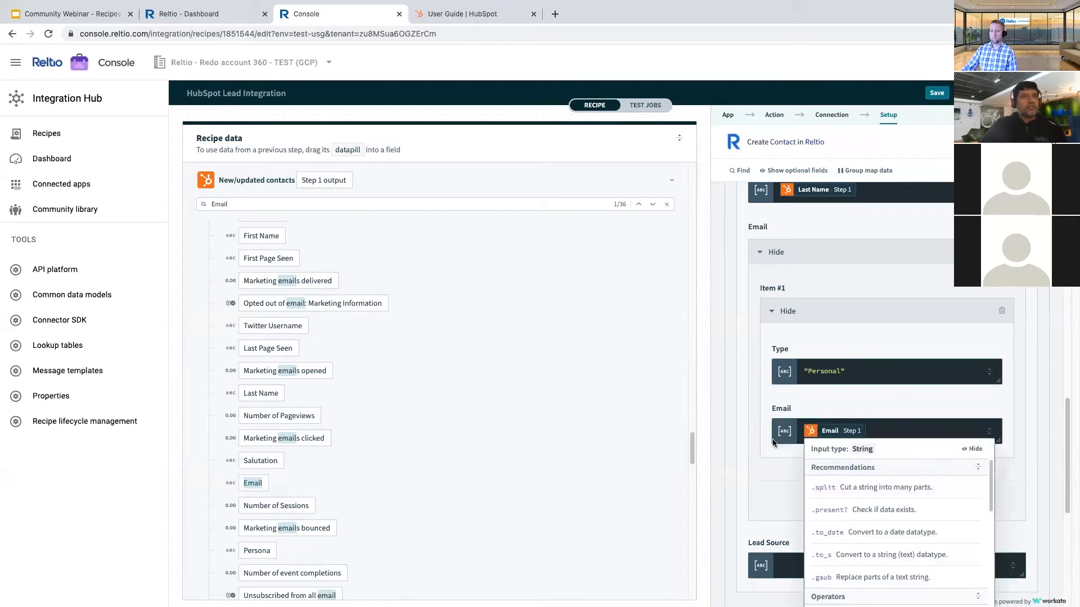
click(757, 427)
- Add a second email item with Type 'Work' mapped to the Work email datapill
click(886, 475)
scroll(819, 442, down, 3)
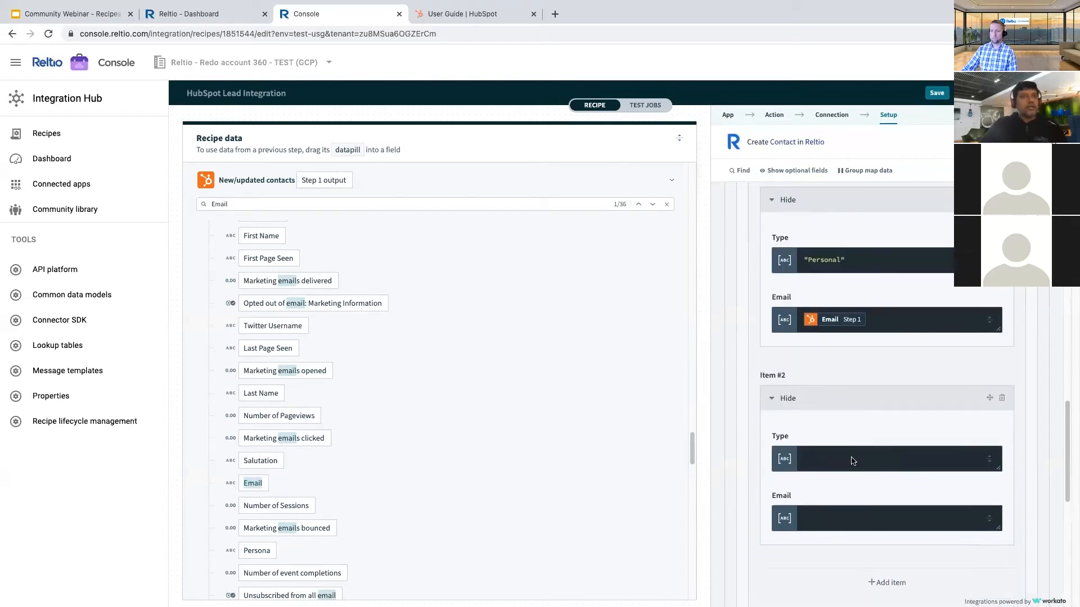
click(819, 443)
text("Wo)
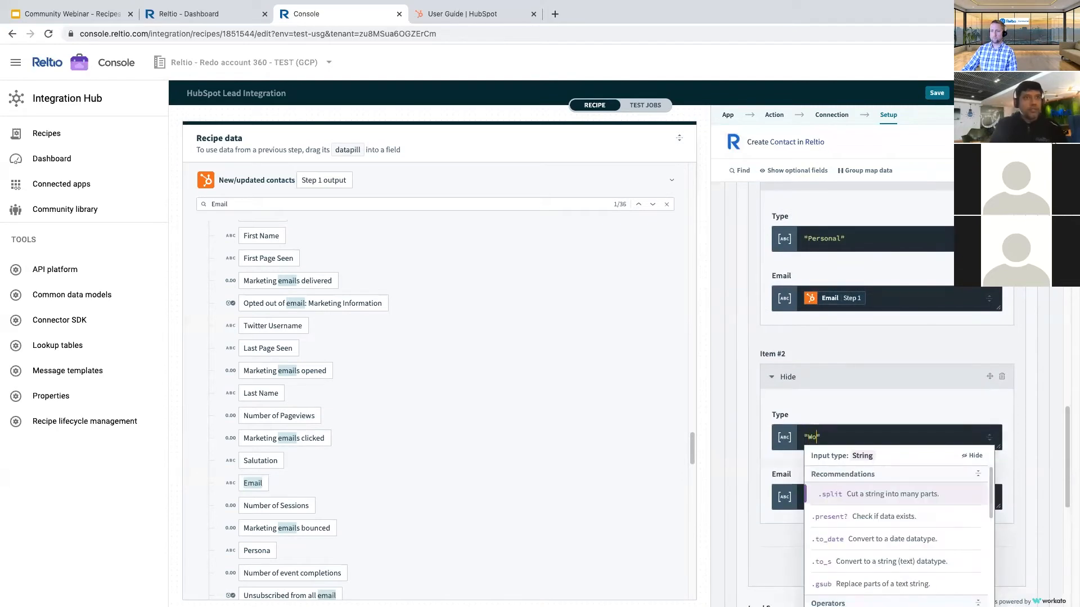
click(738, 447)
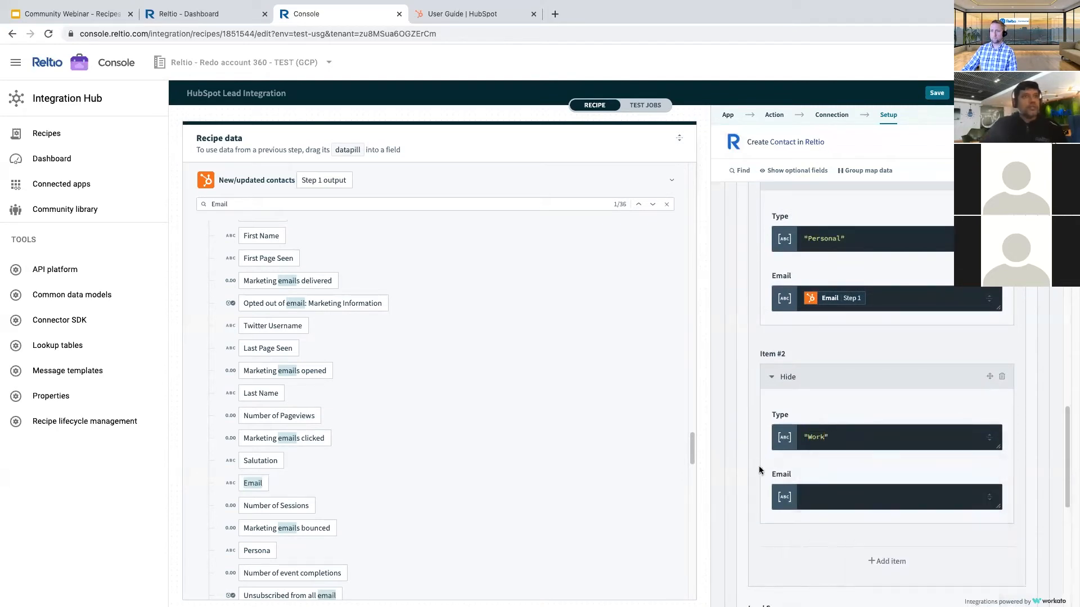
click(799, 474)
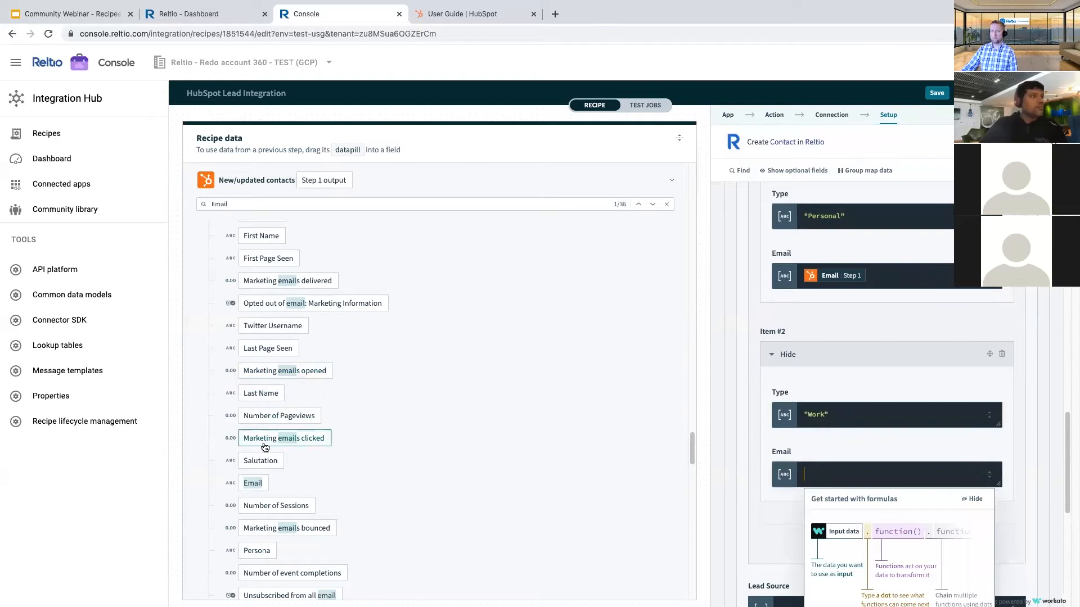
scroll(260, 344, up, 2)
drag(261, 326, 812, 475)
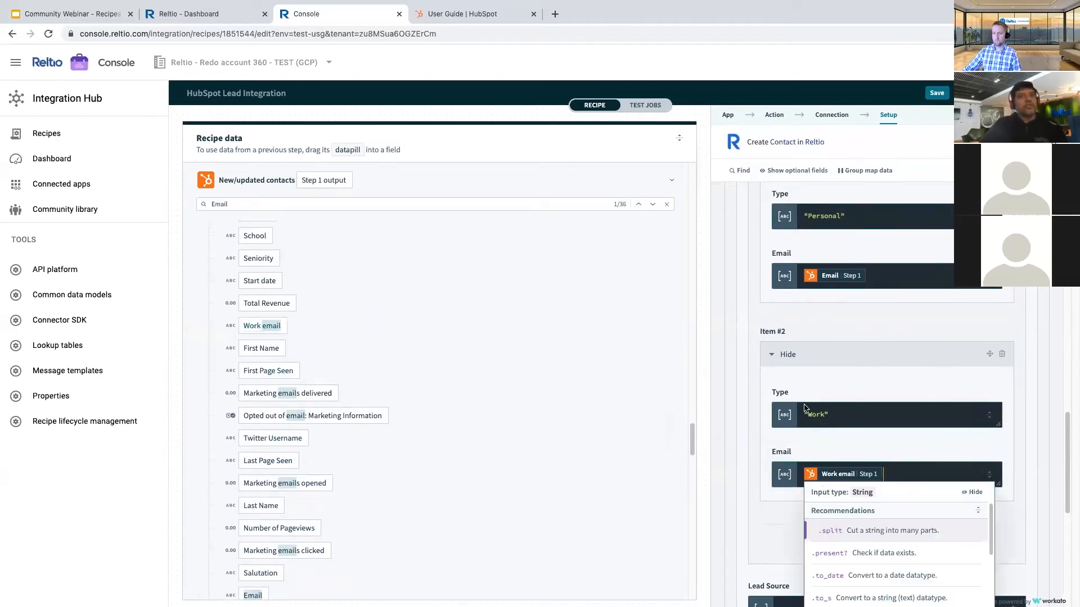
click(748, 359)
scroll(817, 362, up, 2)
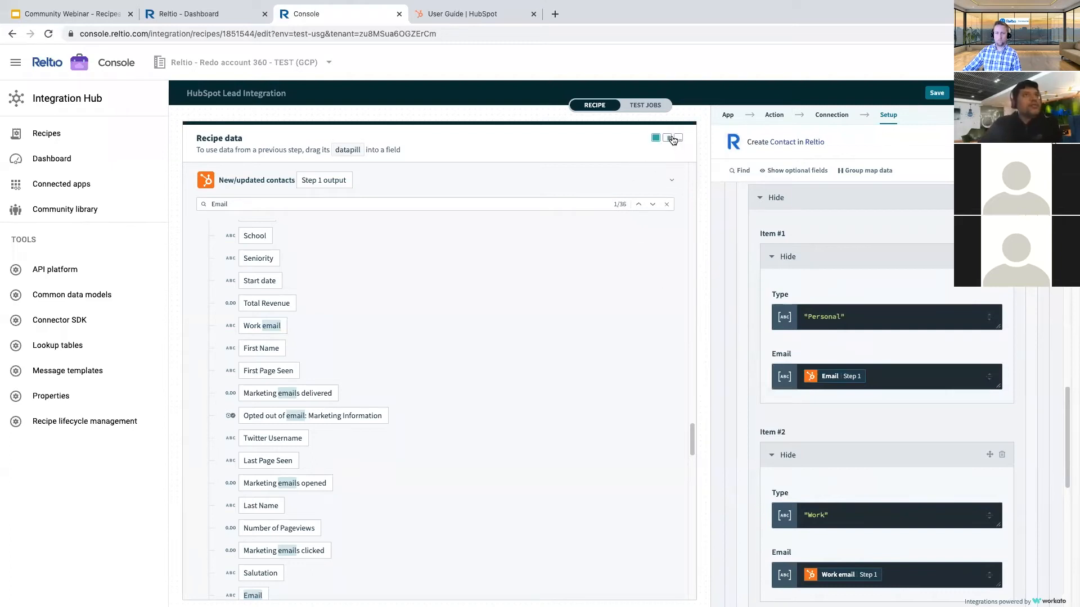
scroll(837, 486, down, 4)
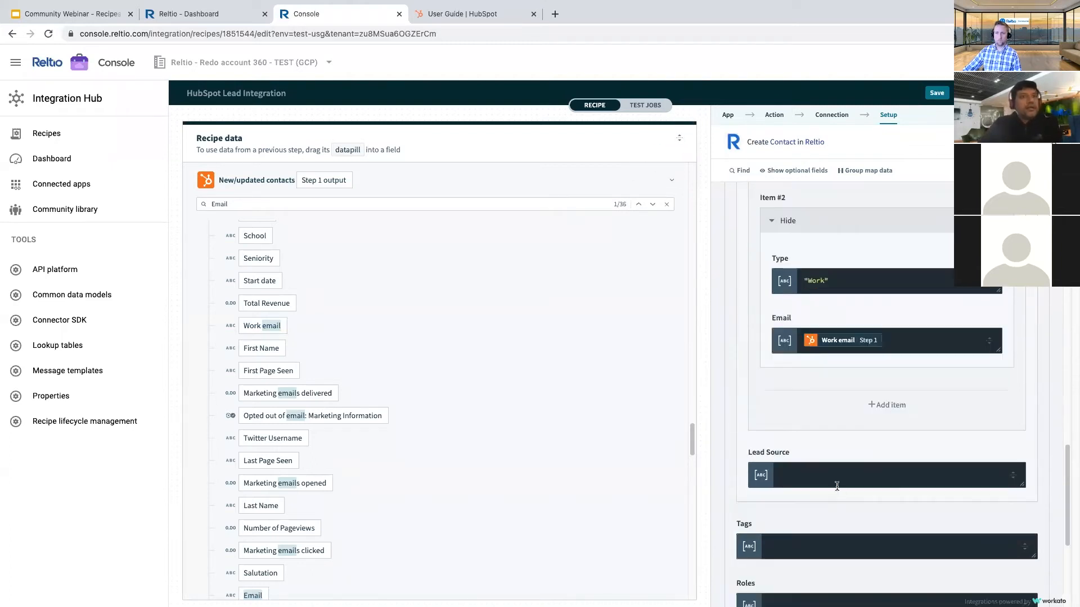
- Search the recipe data for 'Source' and map Original Source into Lead Source
click(802, 472)
click(202, 205)
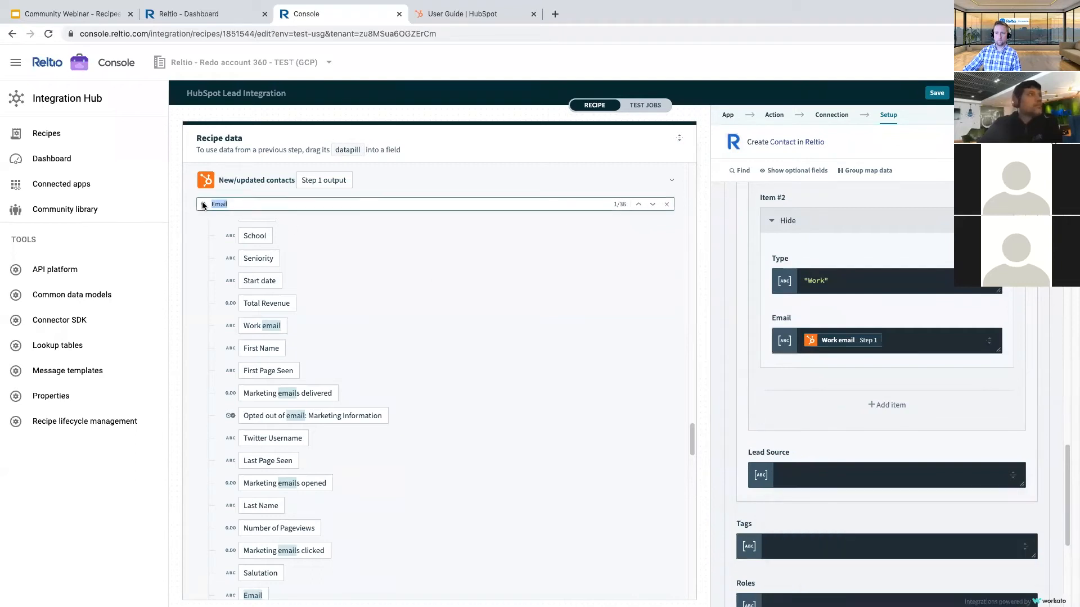
text(S)
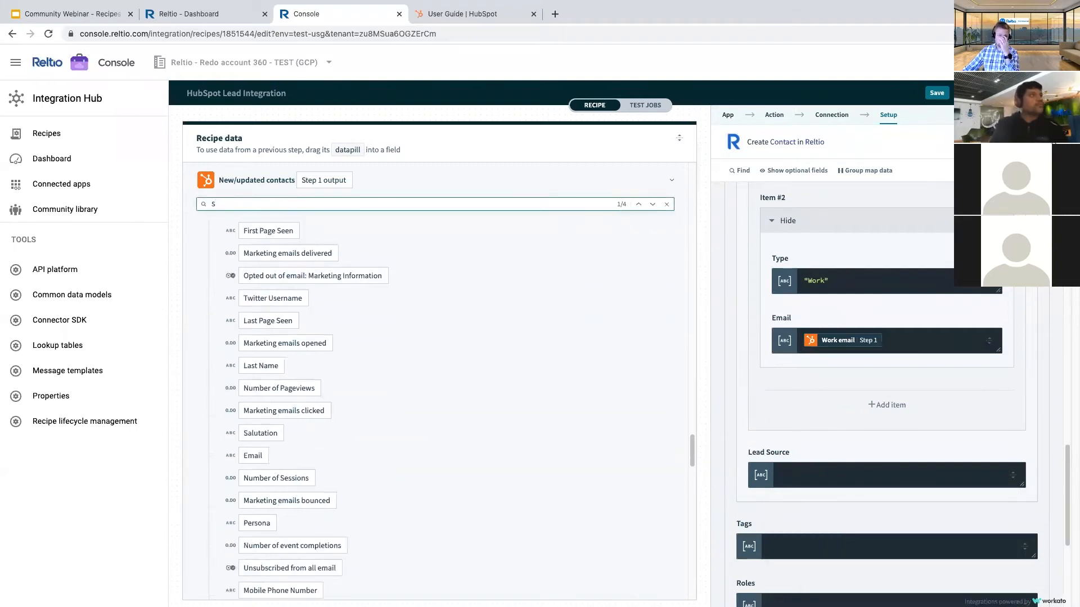
text(ource)
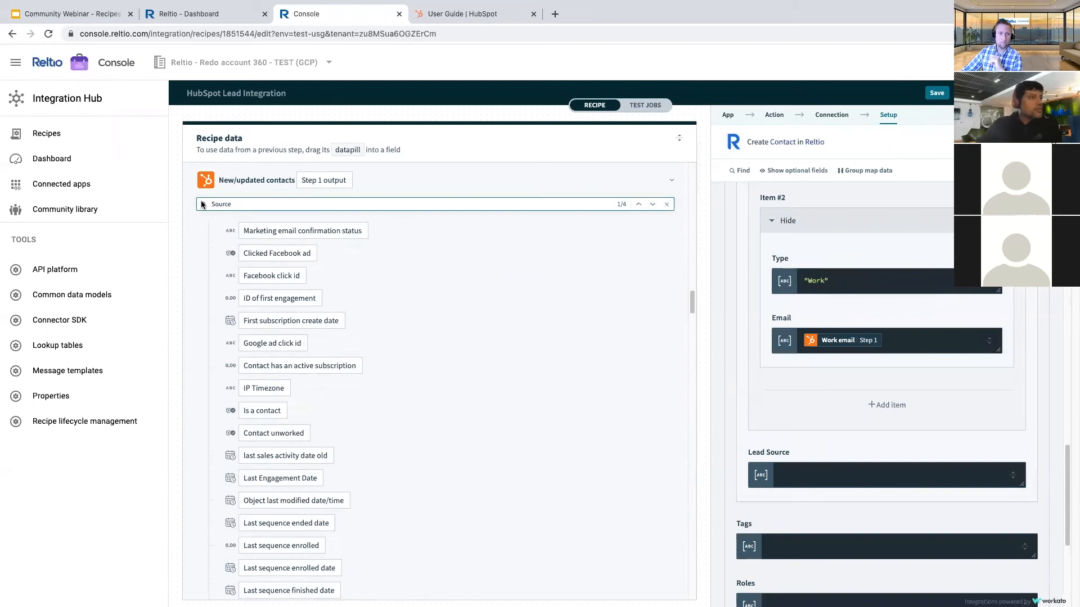
scroll(337, 511, down, 10)
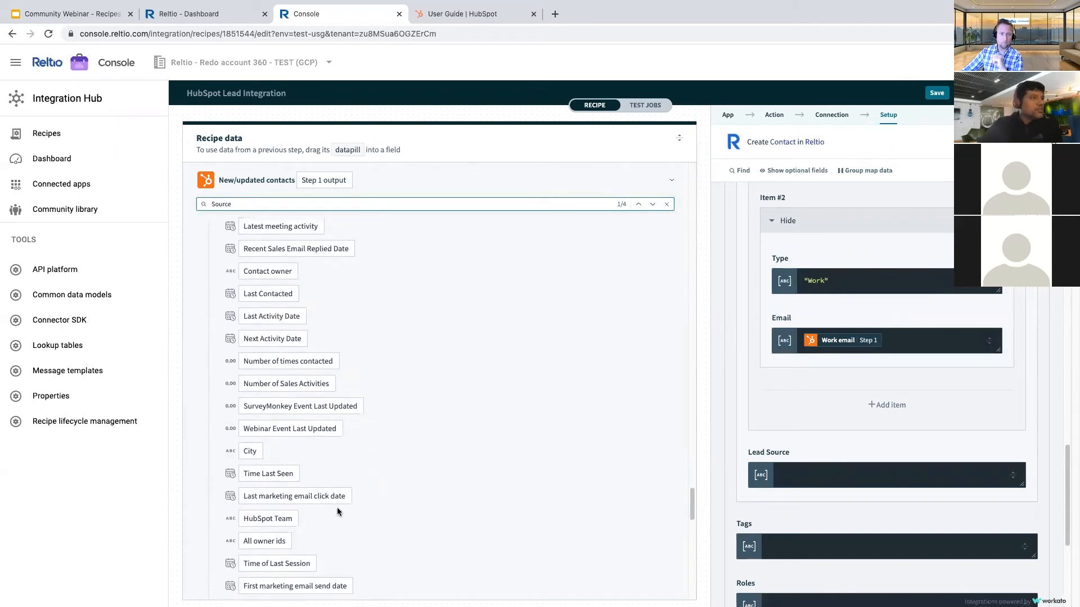
drag(270, 499, 821, 477)
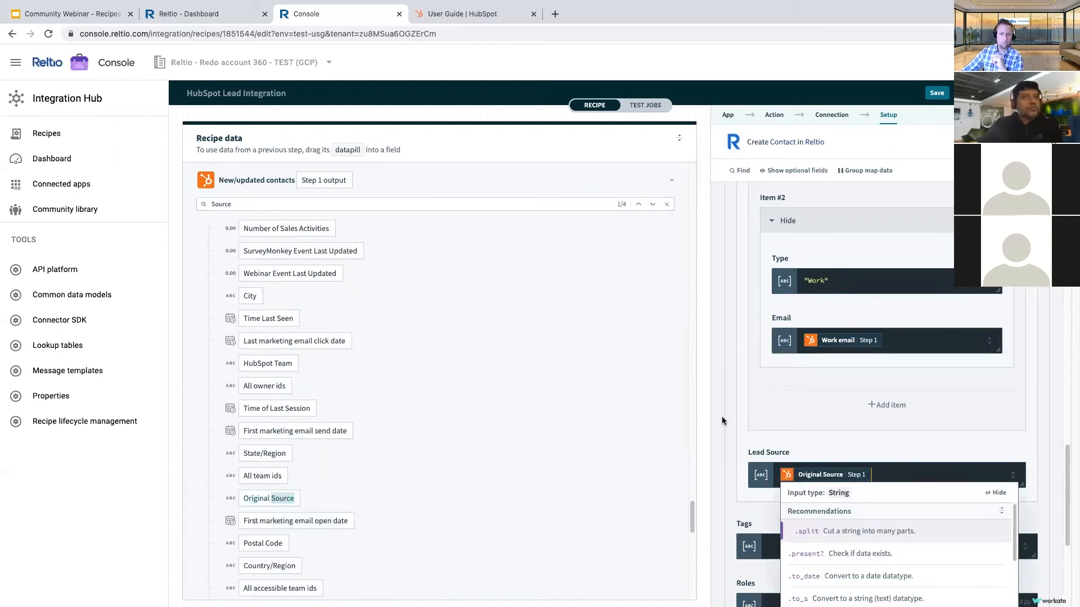
- Collapse the Recipe data panel and save the HubSpot Lead Integration recipe
click(679, 138)
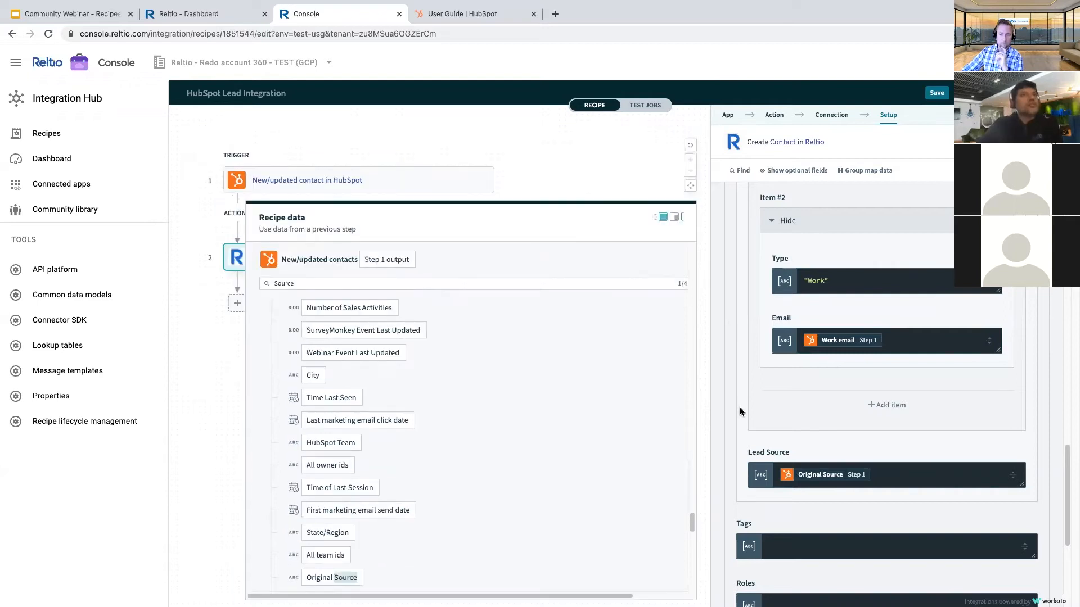
scroll(804, 343, up, 3)
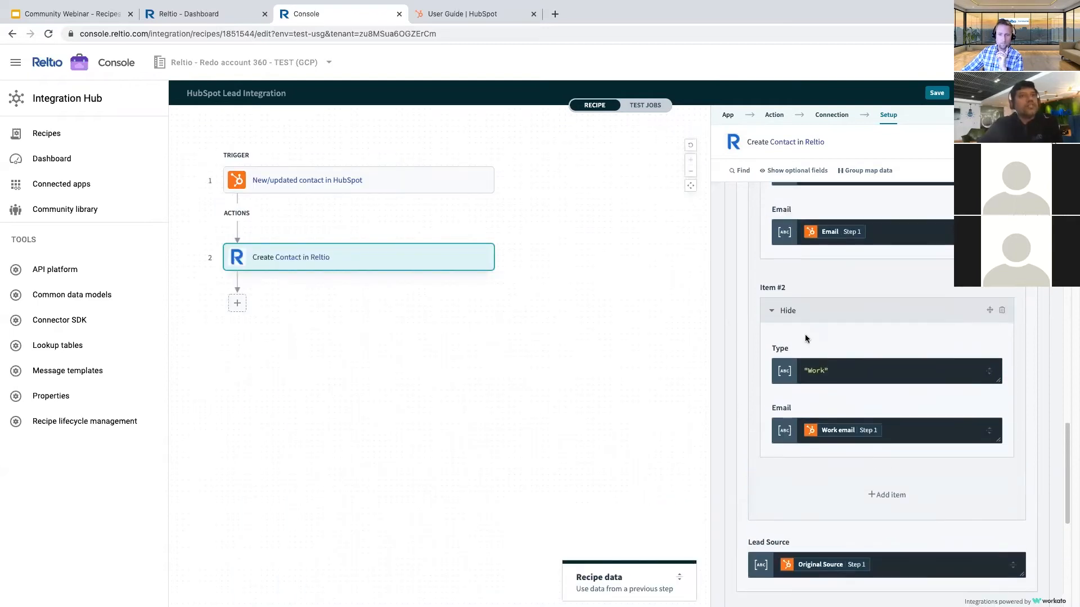
scroll(864, 349, up, 3)
scroll(838, 348, up, 3)
scroll(834, 315, up, 4)
click(937, 93)
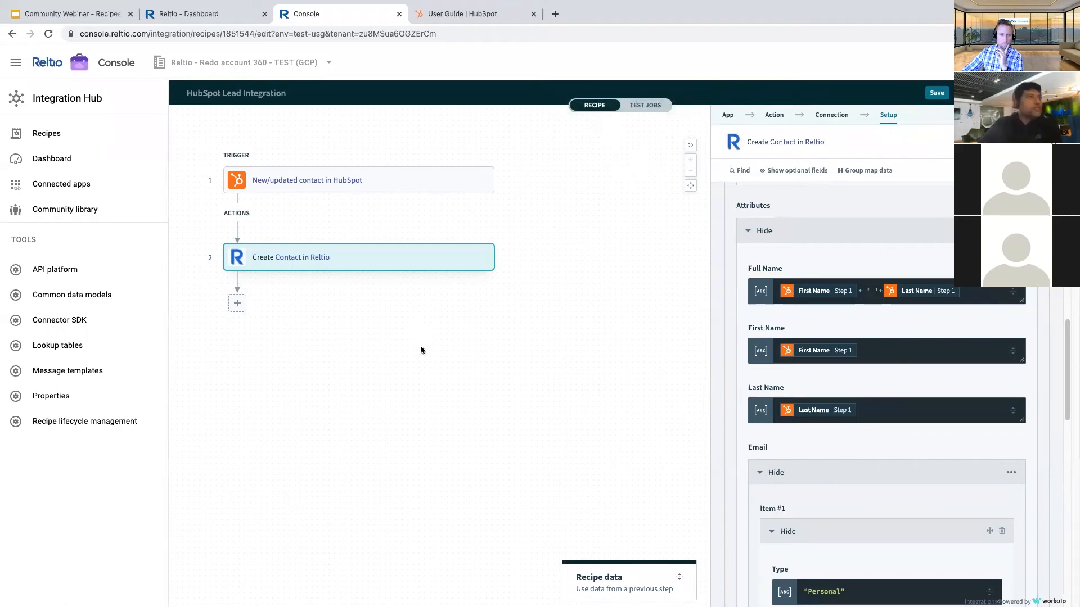
click(501, 13)
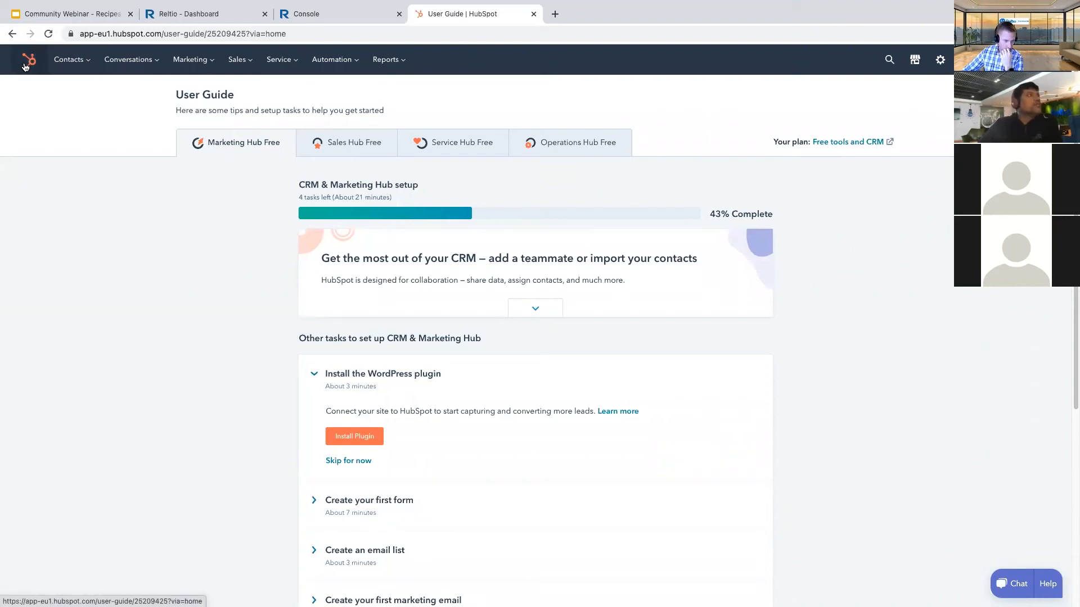
- Go to the HubSpot contacts list and start creating a new contact
click(61, 65)
click(66, 92)
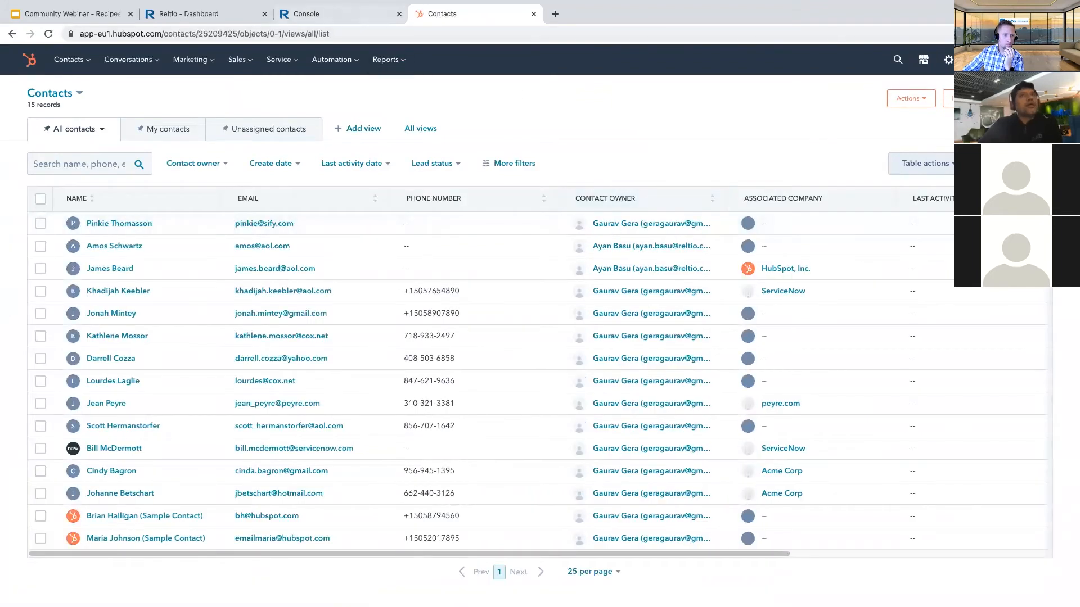
click(1019, 98)
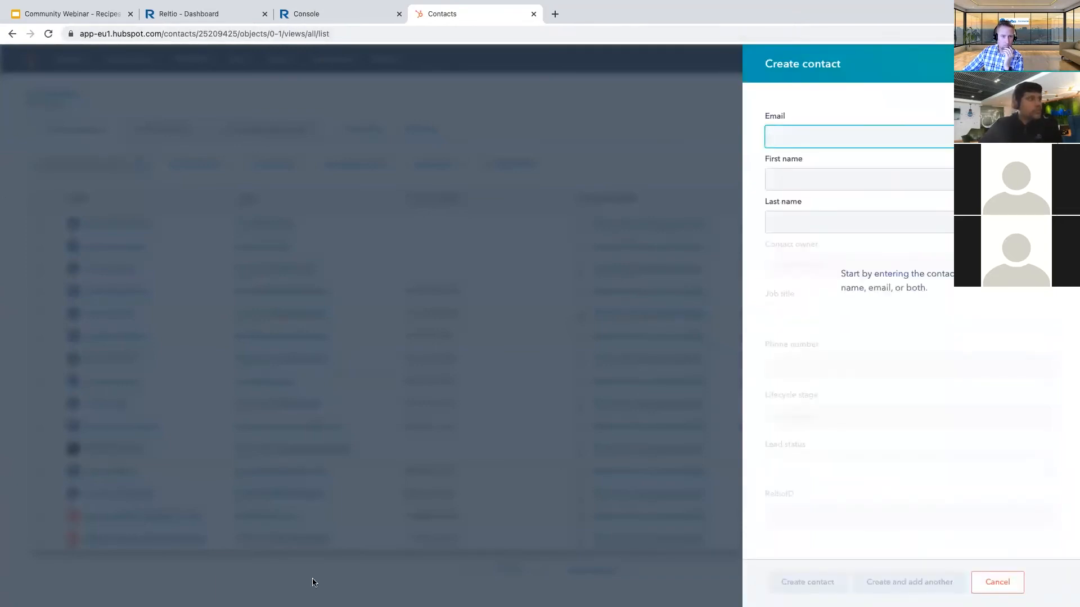
mouse_move(293, 588)
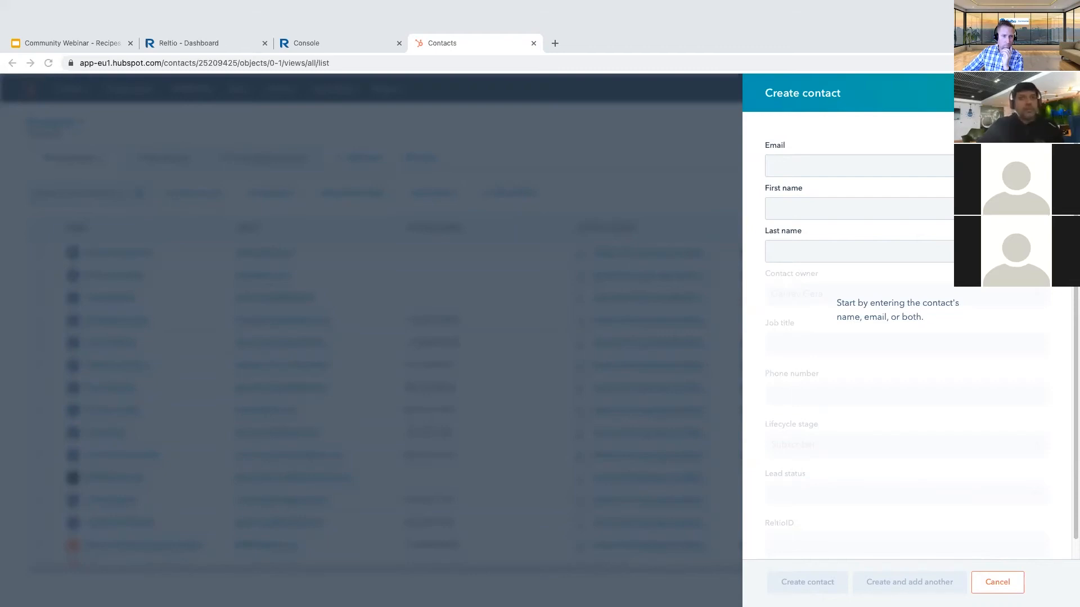
- Paste the contact's email address and type their first name
click(789, 139)
key(ctrl+v)
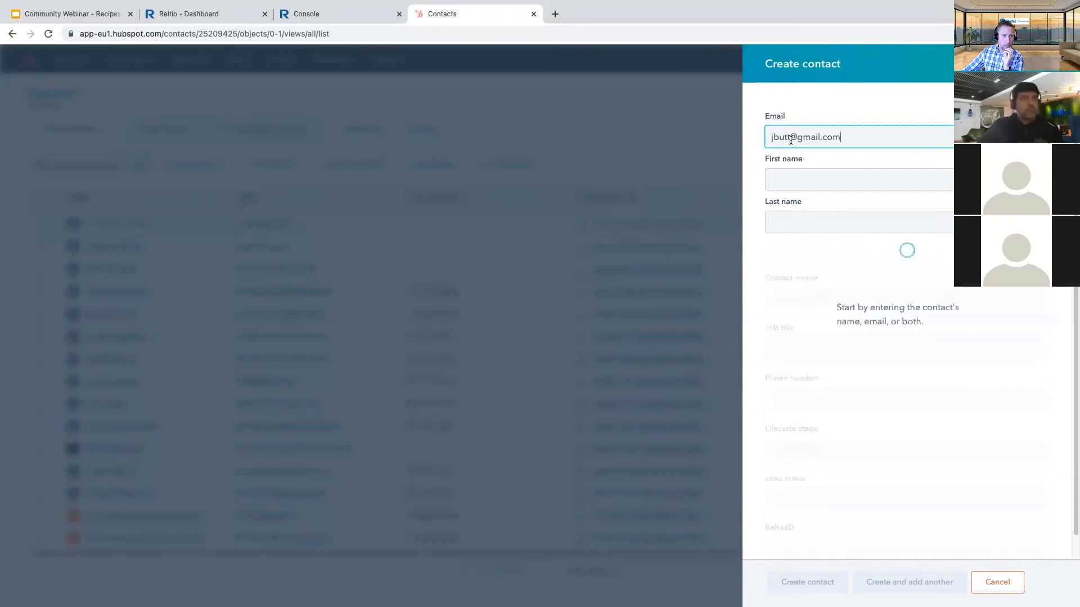
click(785, 177)
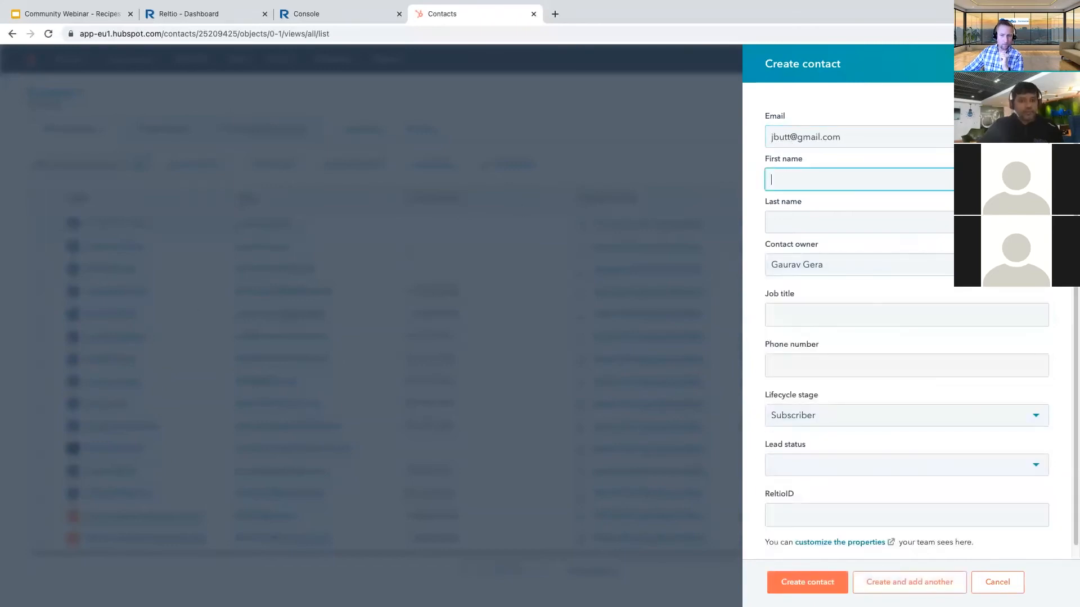
key(super+Tab)
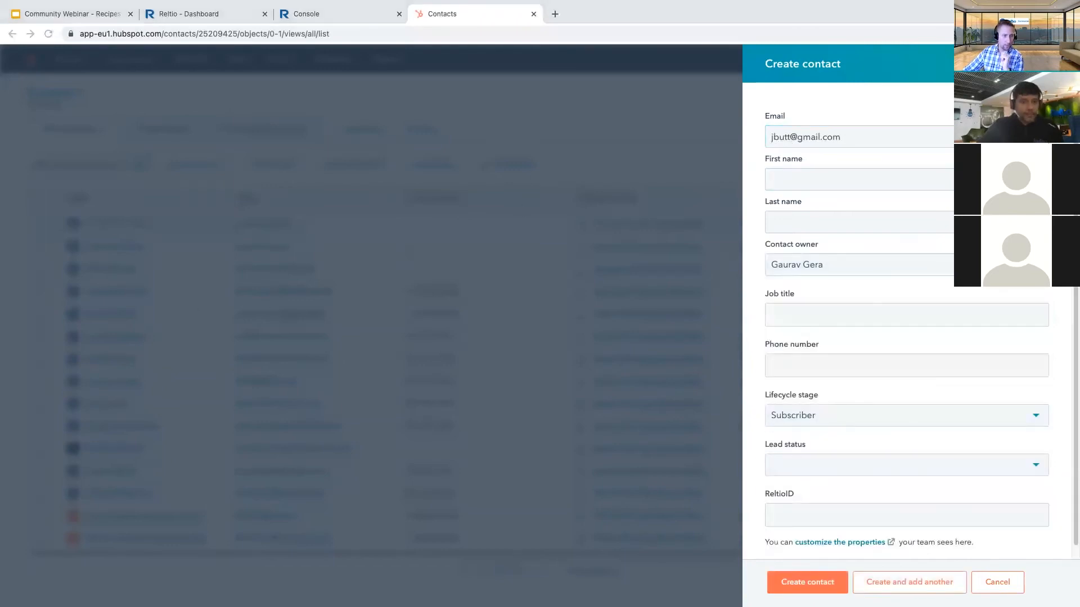
click(782, 180)
text(James)
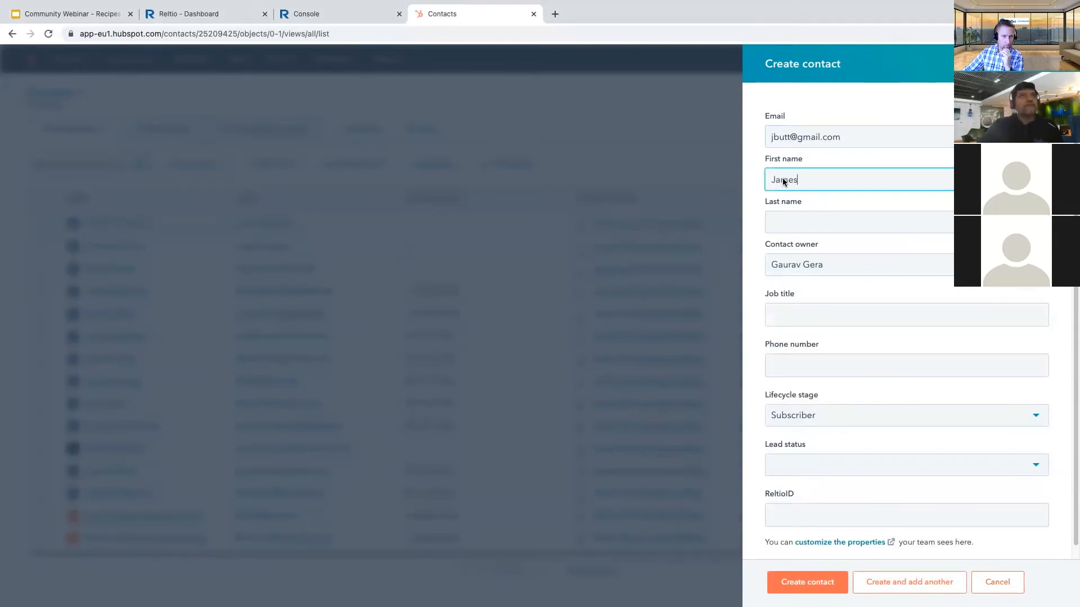
- Enter the contact's last name and return to the integration recipe
key(super+Tab)
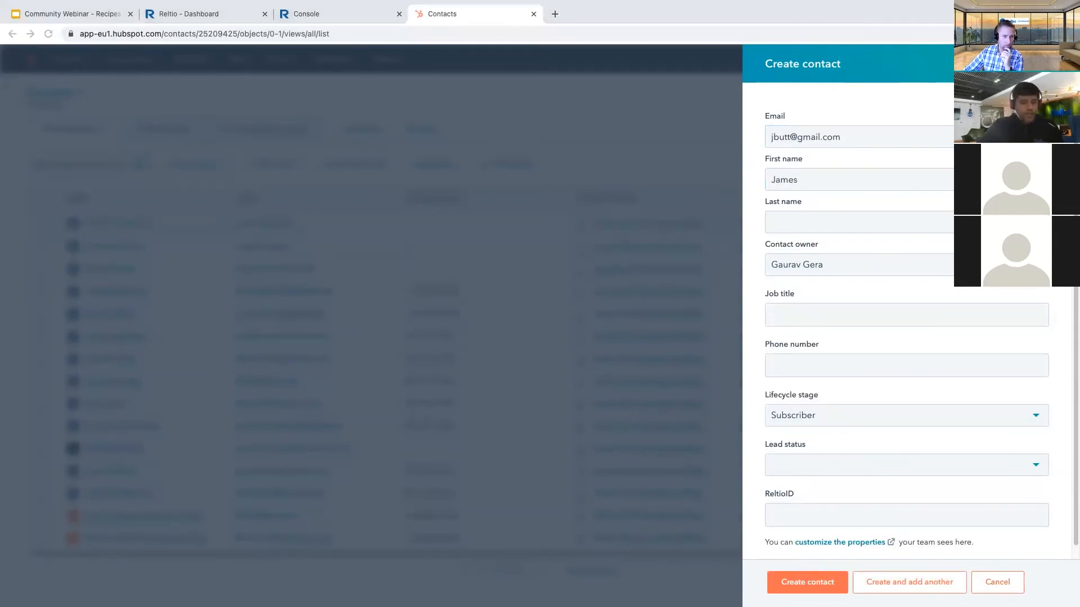
key(super+Tab)
click(798, 221)
text(Butt)
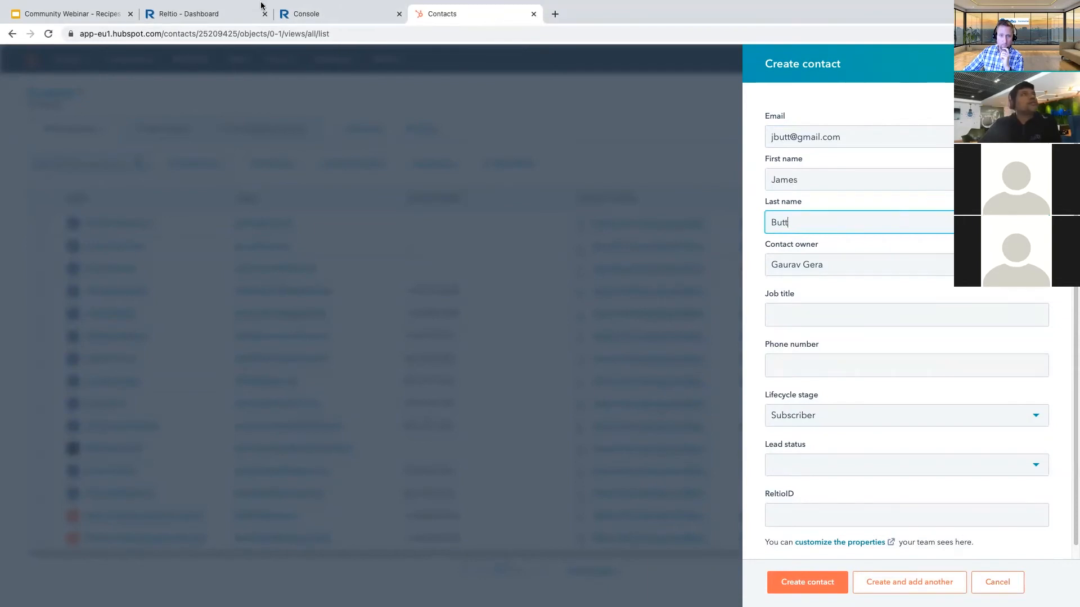
click(293, 15)
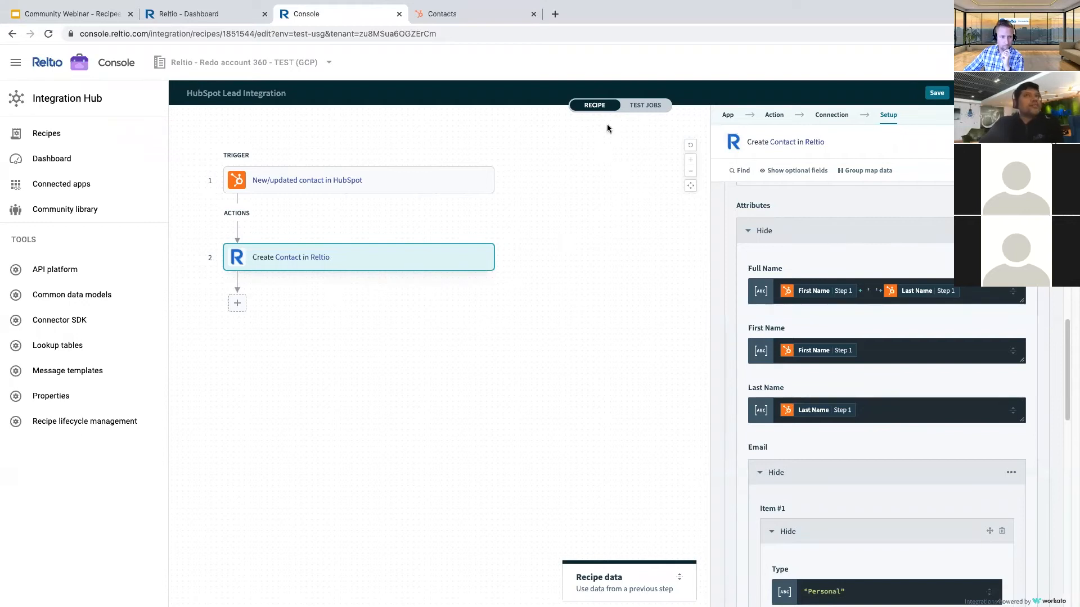
- Run TEST JOBS on the recipe, then return to the HubSpot new contact form
click(1035, 93)
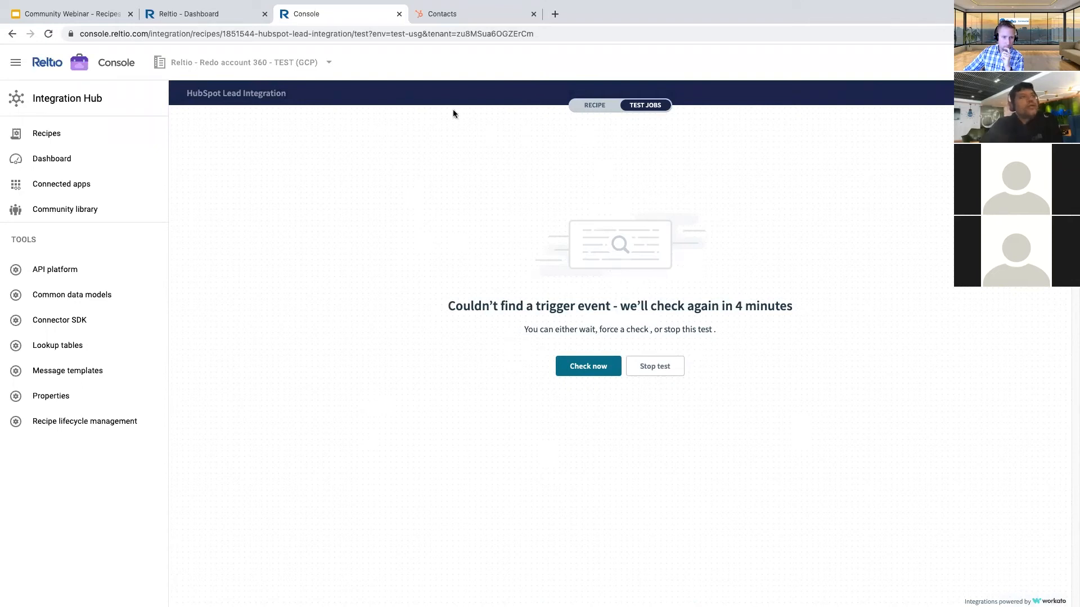
click(474, 16)
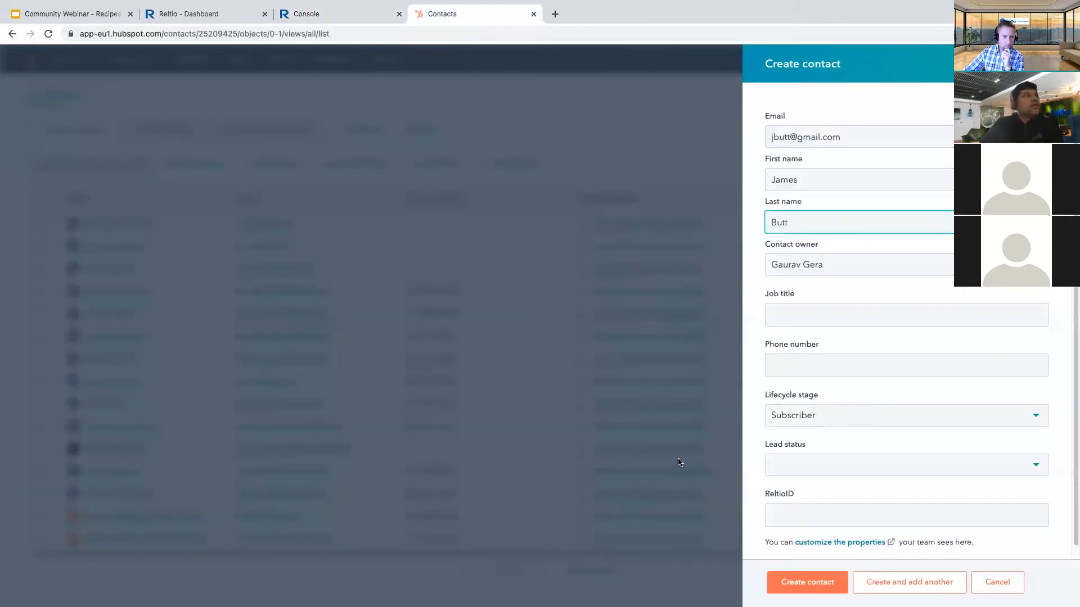
- Save the new HubSpot contact and return to the Console tab's waiting recipe test
click(779, 584)
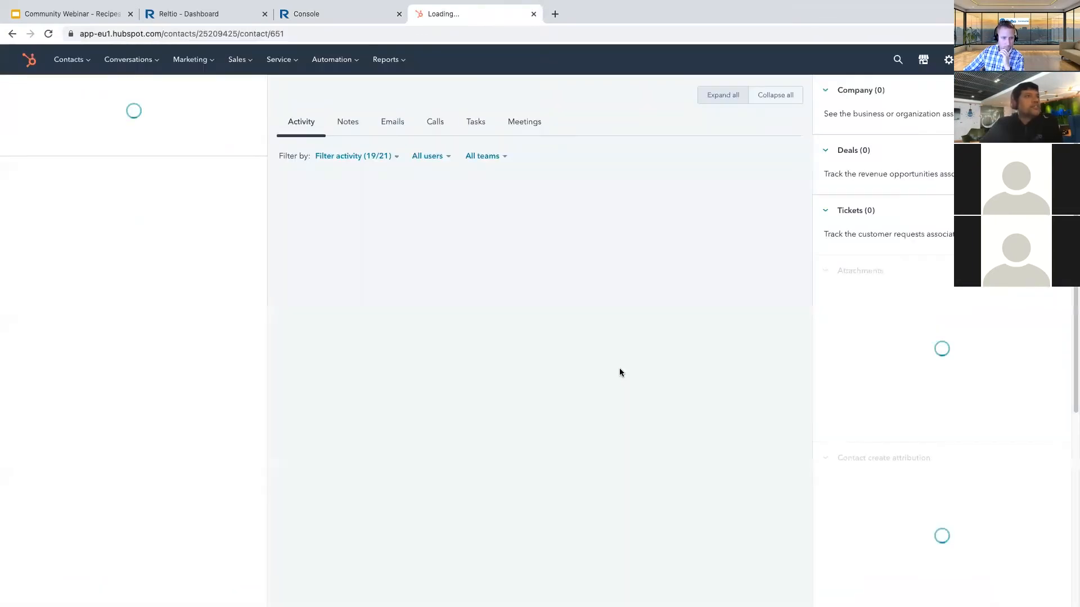
click(340, 15)
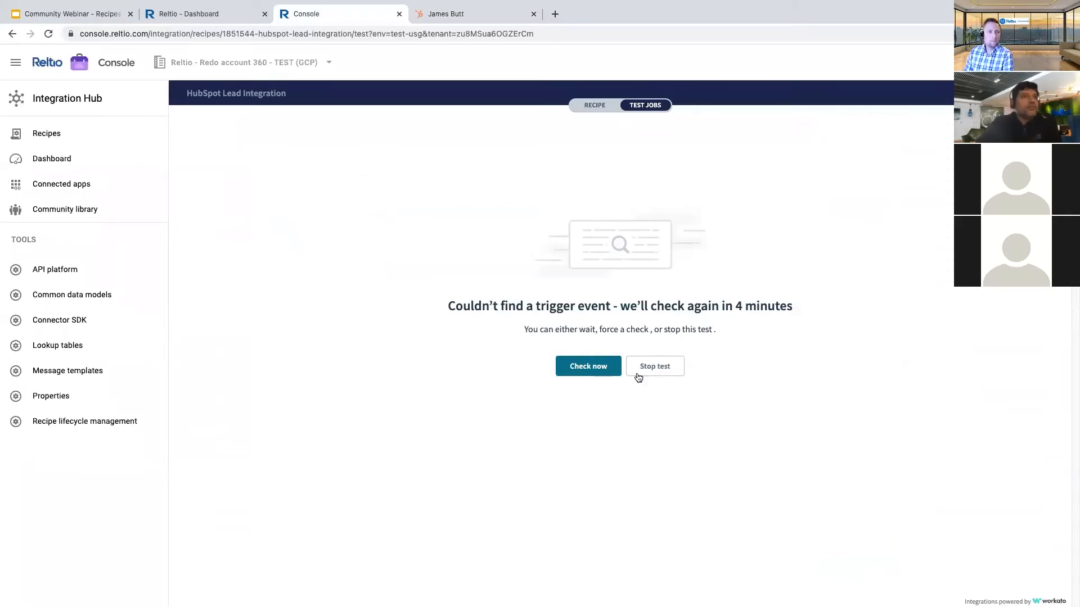
- Run Check now until the test job shows Successful, then open the HubSpot trigger step's details
click(592, 365)
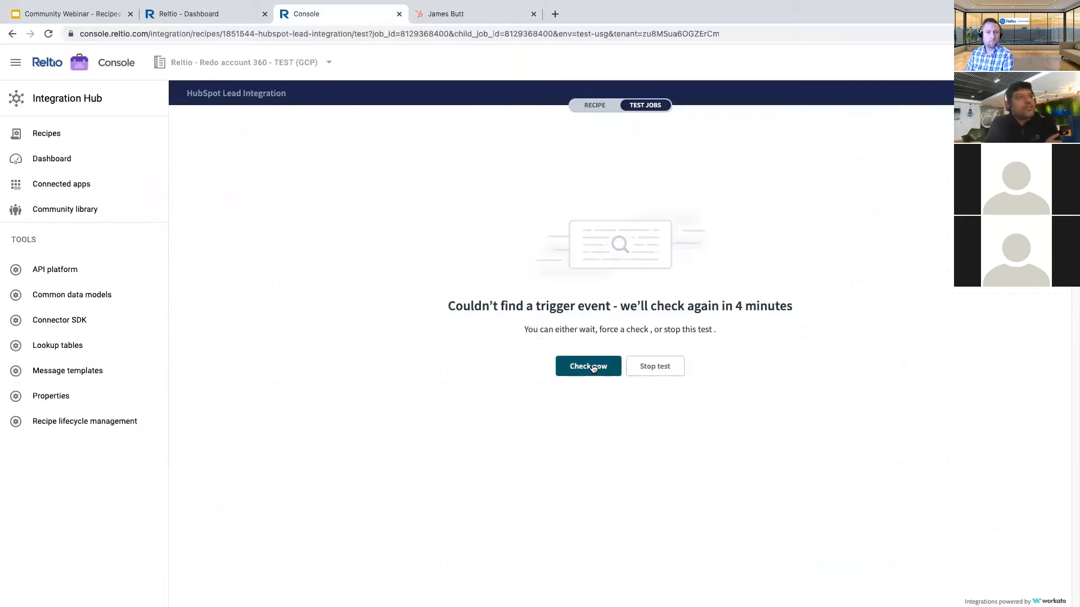
click(593, 367)
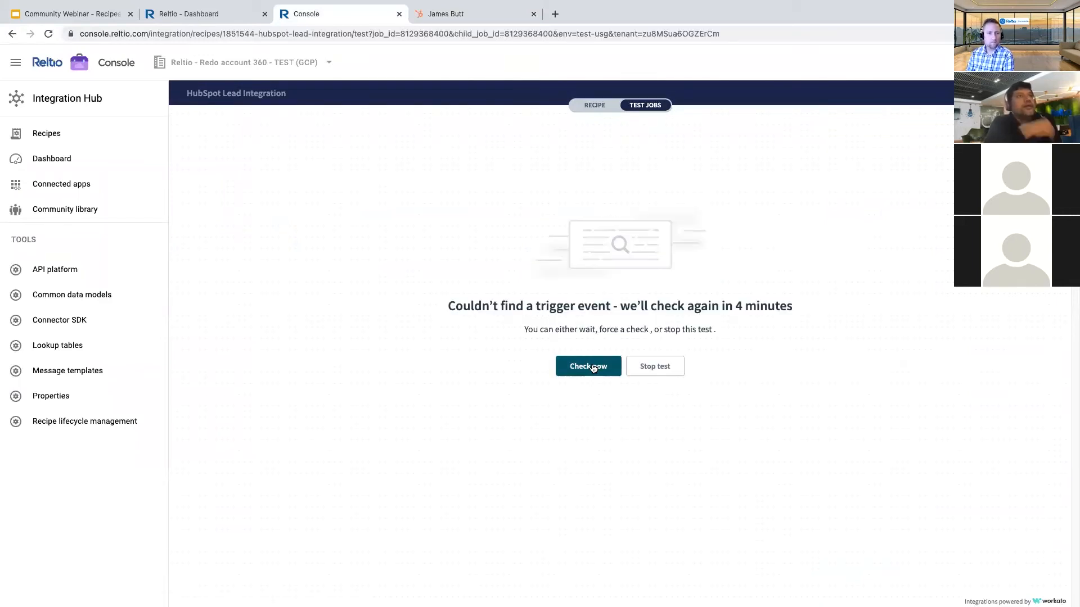
click(592, 366)
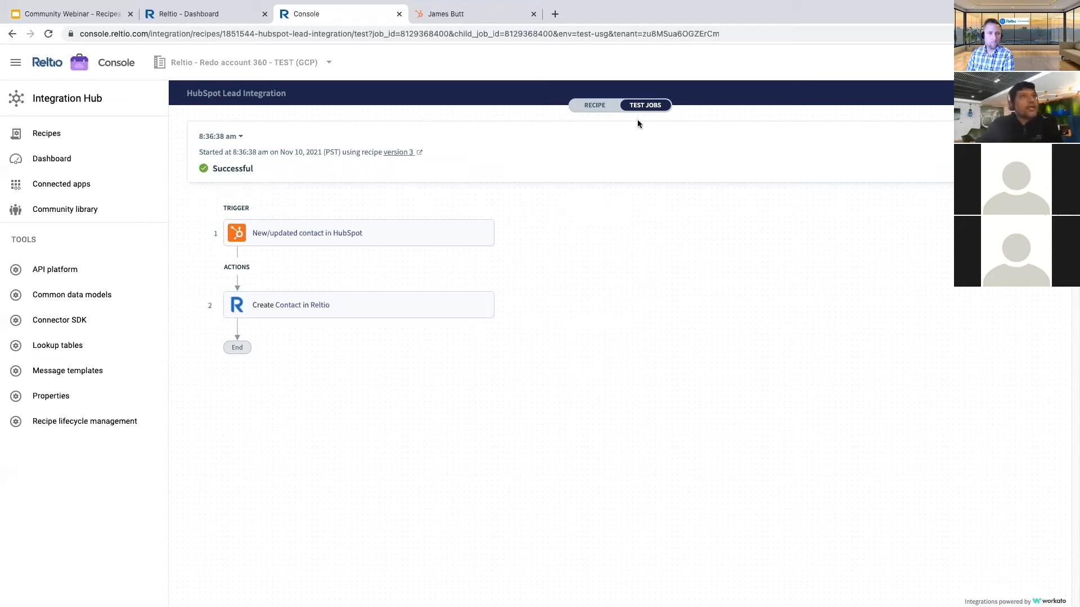
click(424, 242)
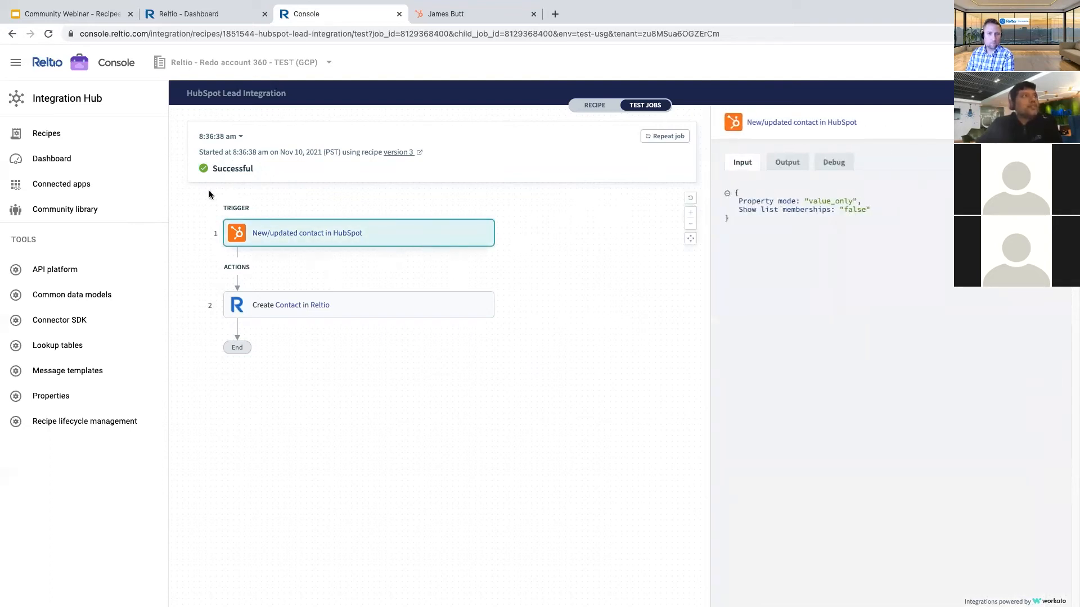
- Inspect the HubSpot trigger's output, expanding the contact properties down to the firstname value
click(784, 162)
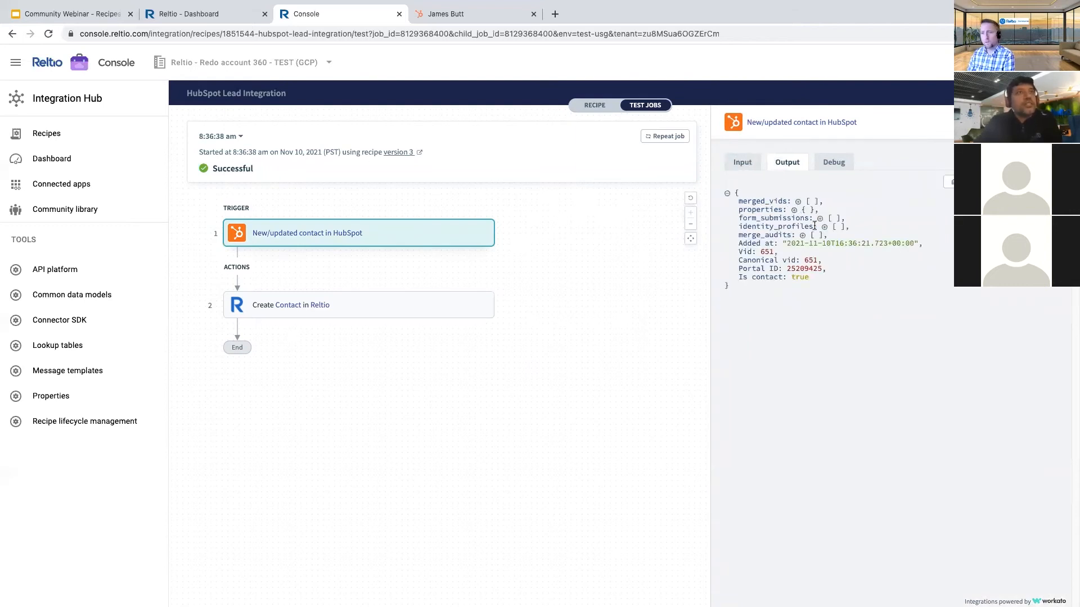
click(794, 210)
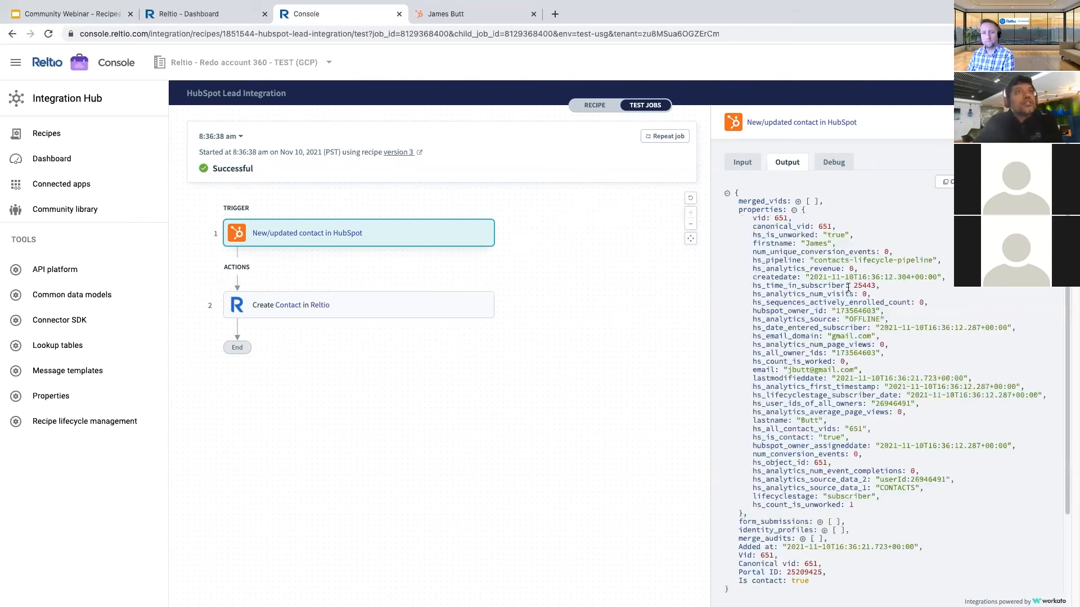
double_click(804, 244)
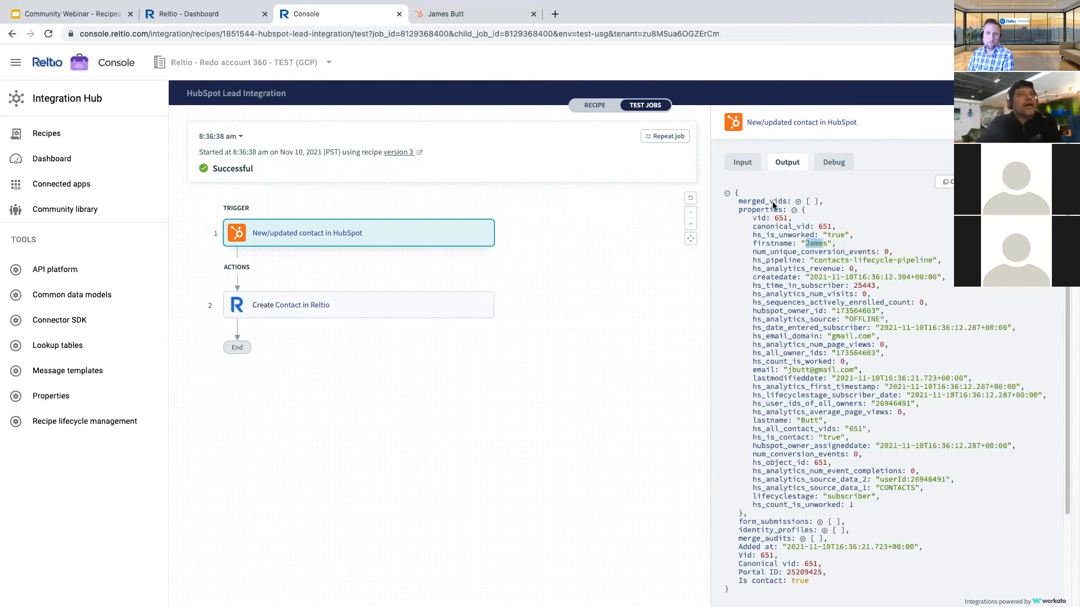
- Review Create Contact in Reltio's output object, then switch to the Reltio Dashboard
click(383, 313)
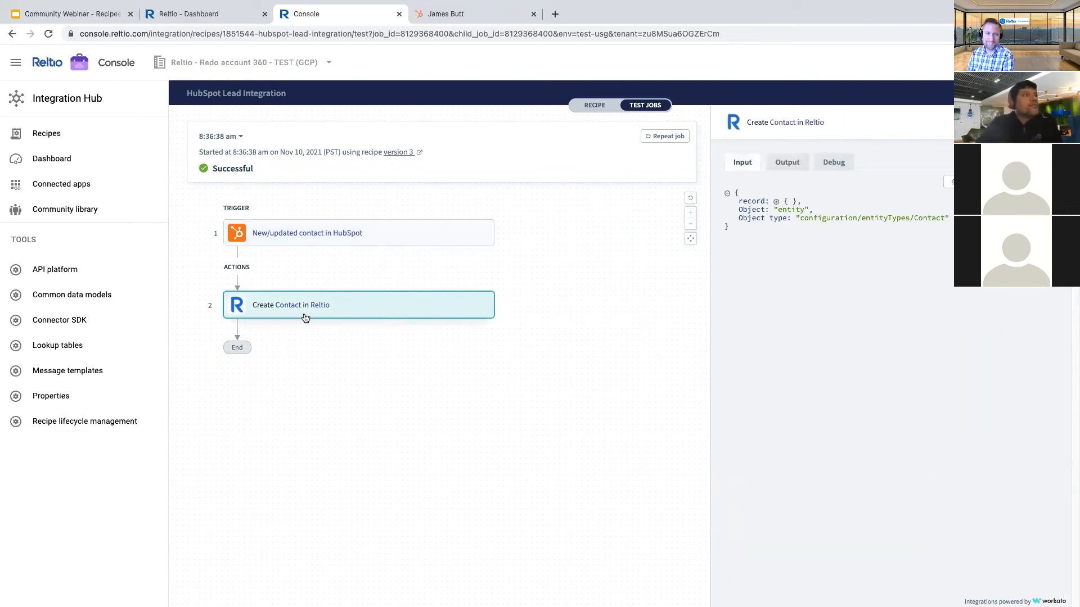
click(789, 167)
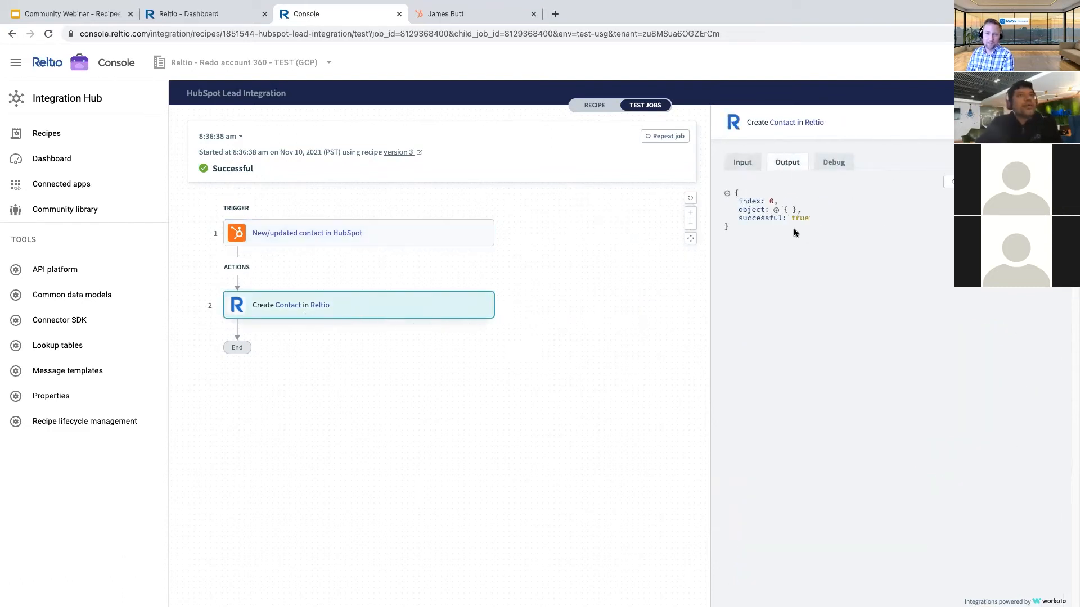
click(776, 211)
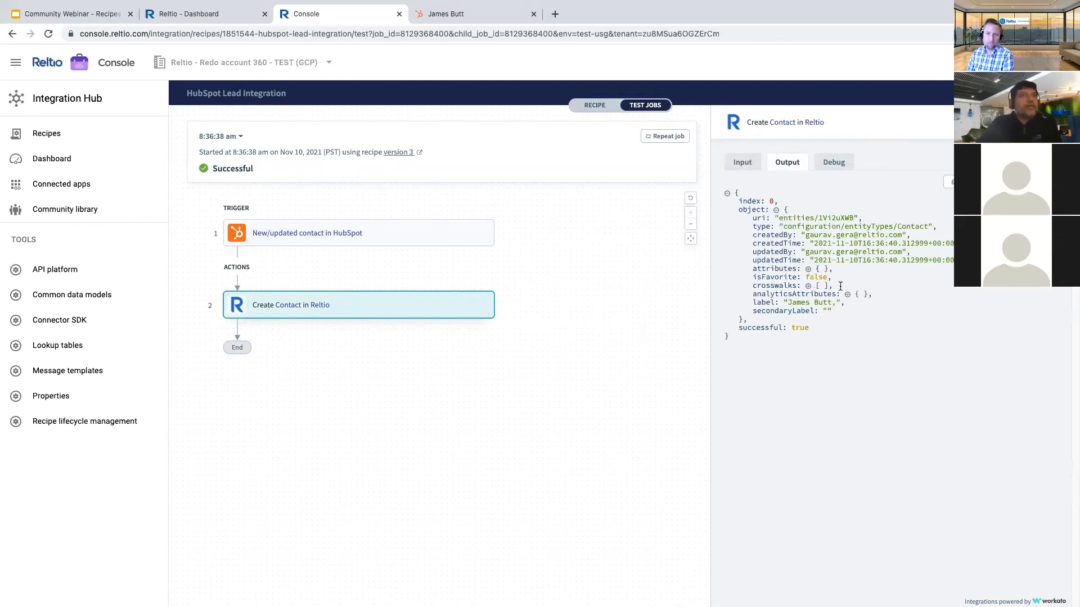
click(179, 14)
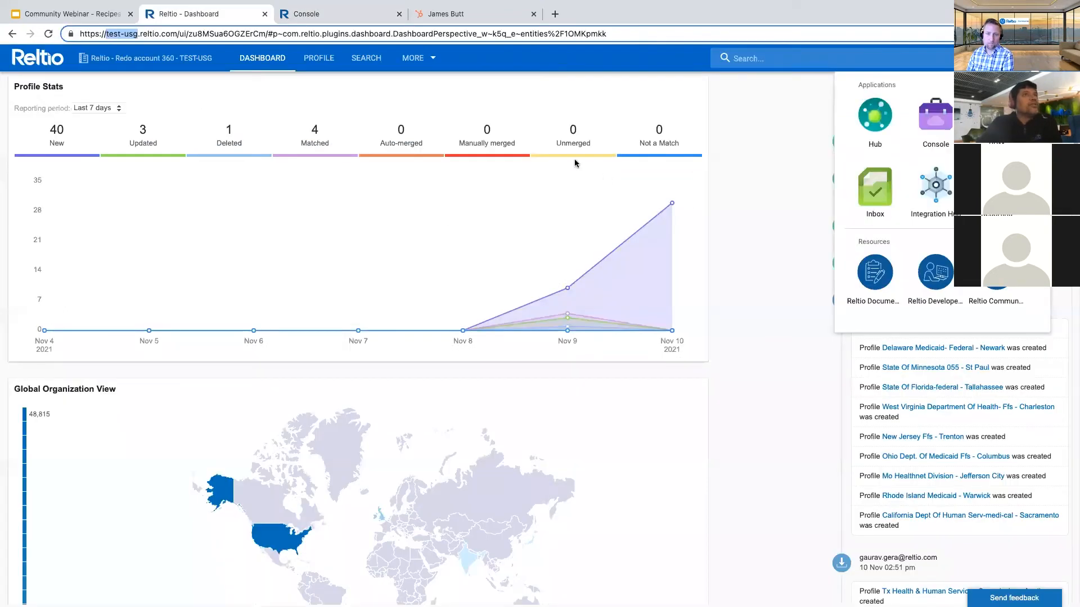
click(754, 163)
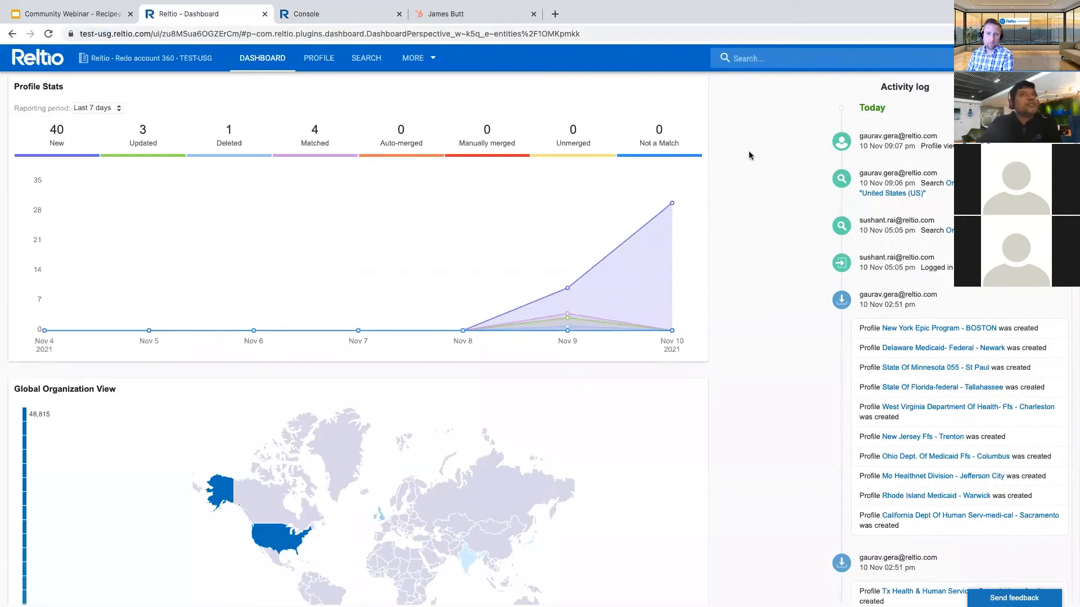
- Open the new contact from the refreshed Activity log, expand both emails, and check attribute sources
click(53, 60)
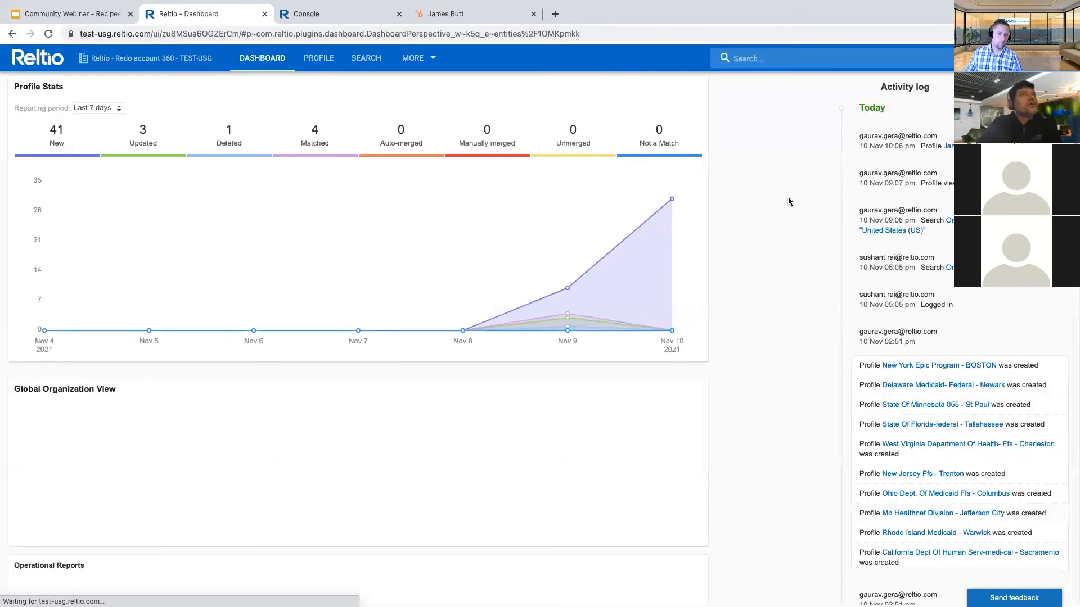
click(948, 146)
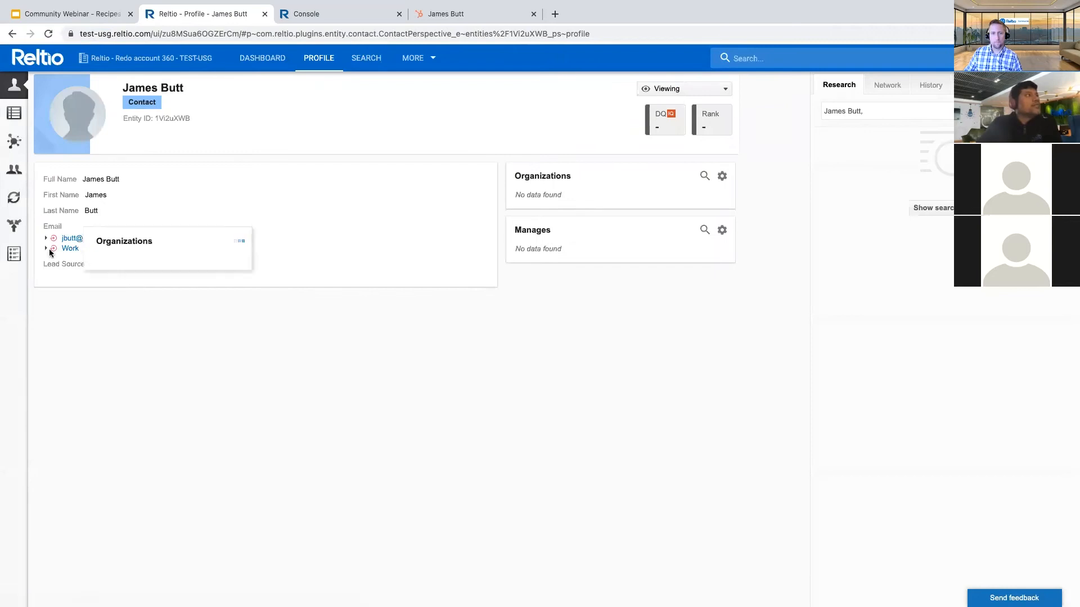
click(46, 248)
click(47, 239)
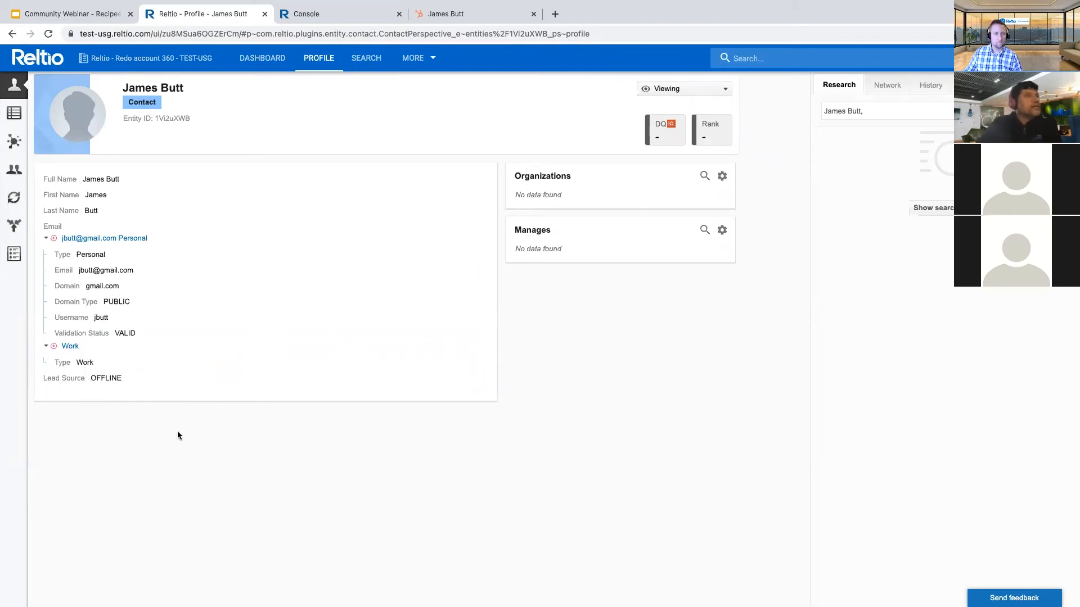
click(14, 226)
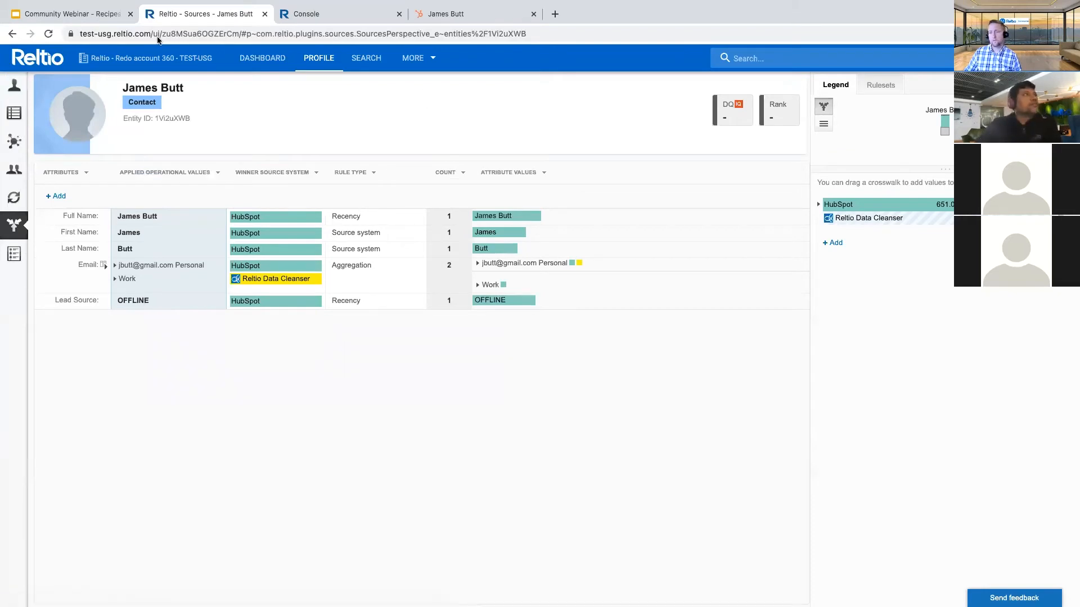
click(350, 14)
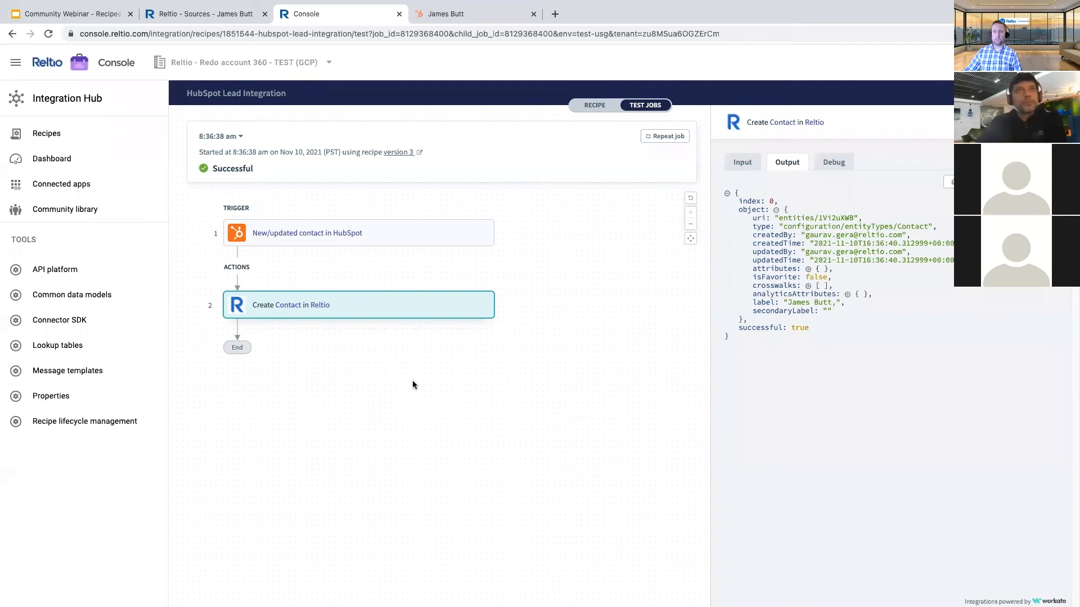
- Click the empty canvas to dismiss the Create Contact in Reltio output panel
click(1054, 122)
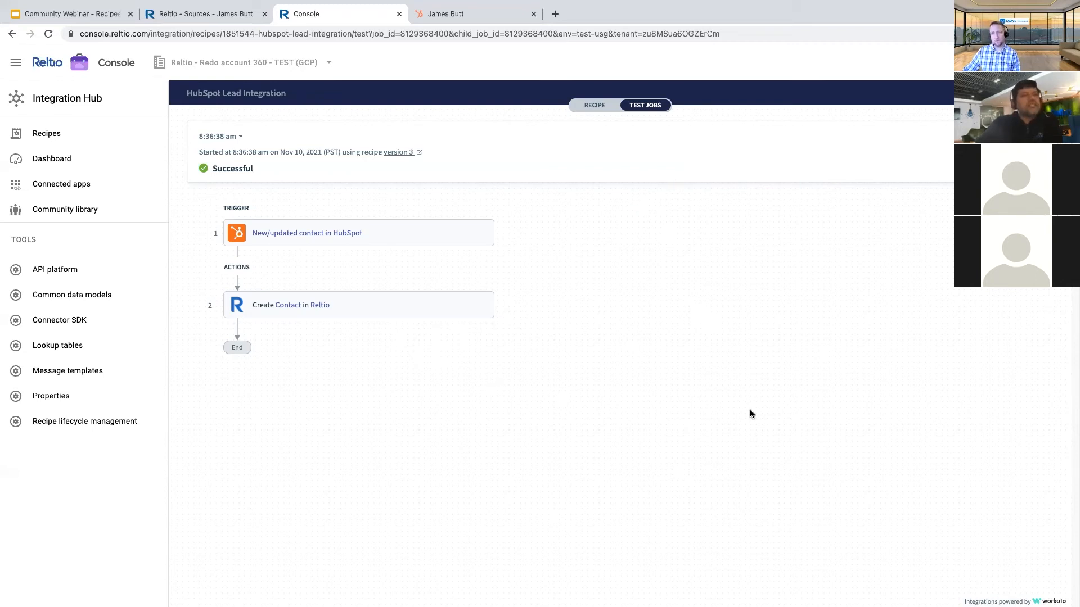
- Back in the recipe editor, append .present? to Item #2's Work email pill in Email
click(599, 110)
scroll(821, 423, down, 10)
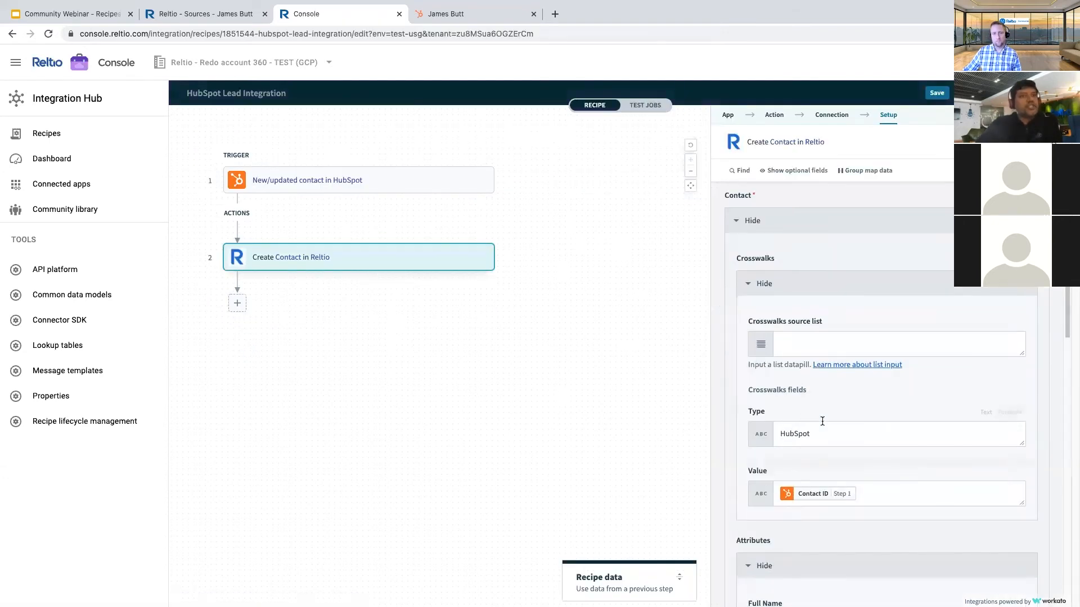
scroll(820, 423, down, 8)
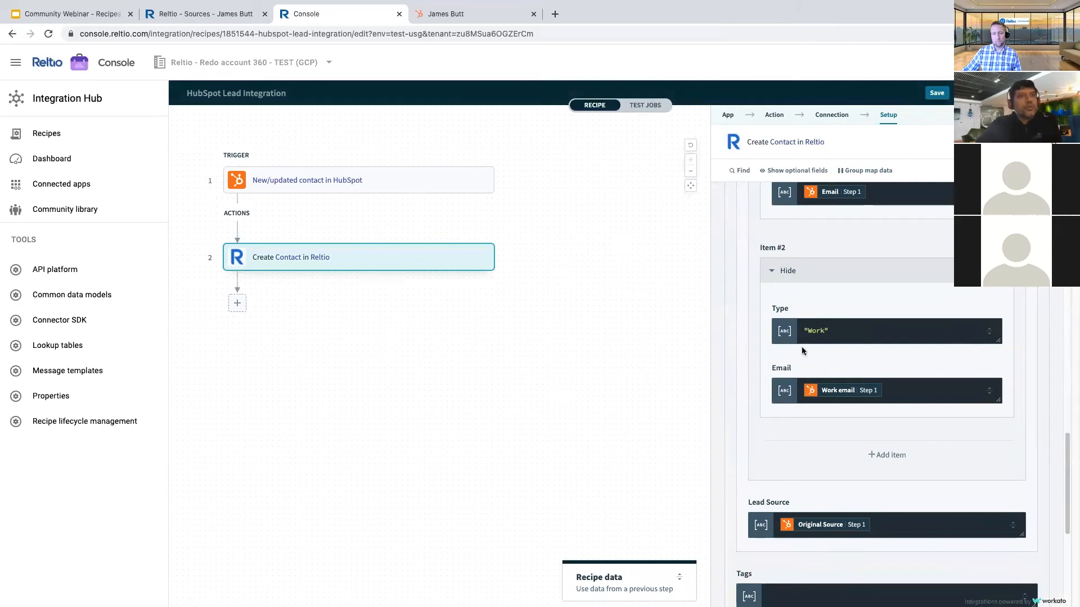
click(894, 392)
text(.)
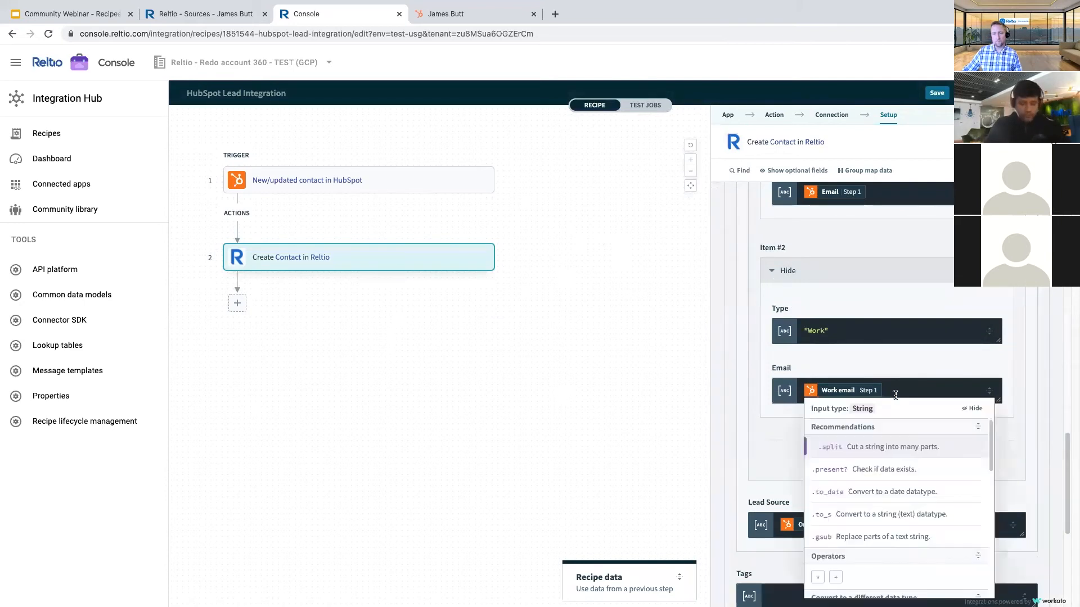
text(prese)
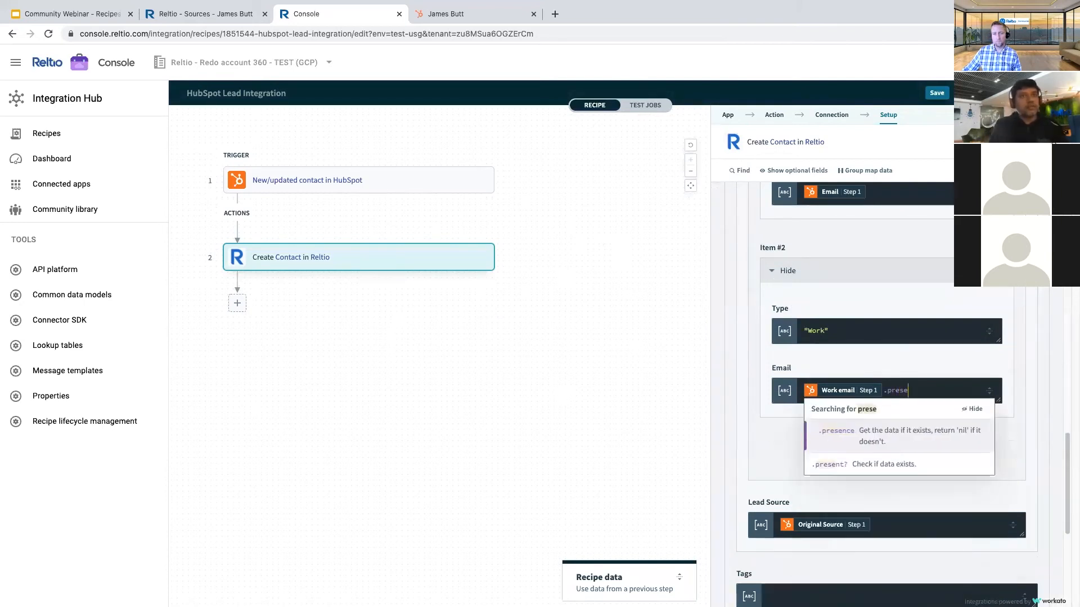
key(Down)
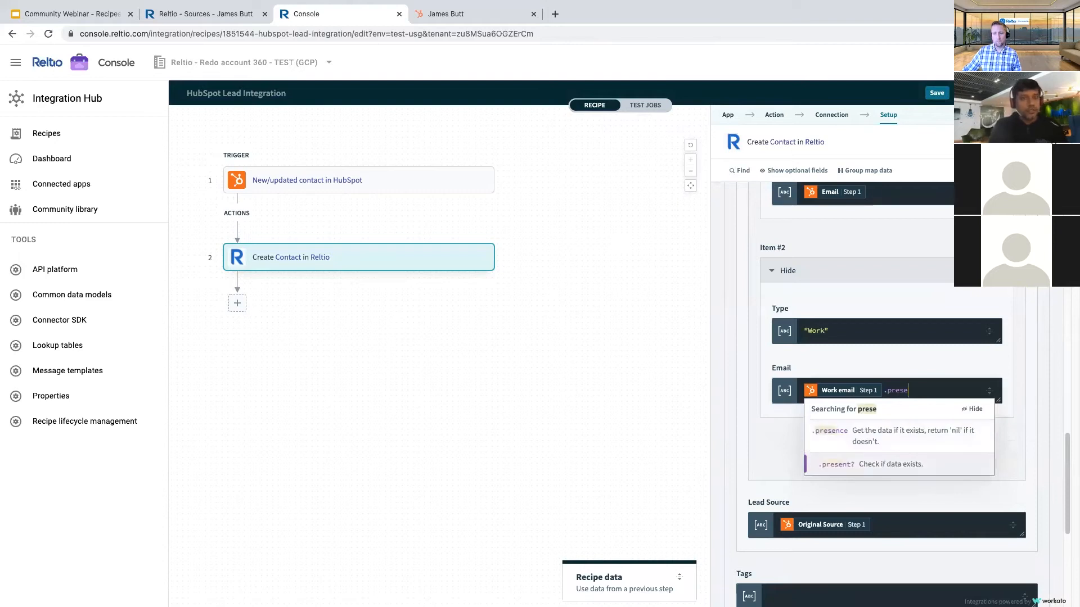
key(Return)
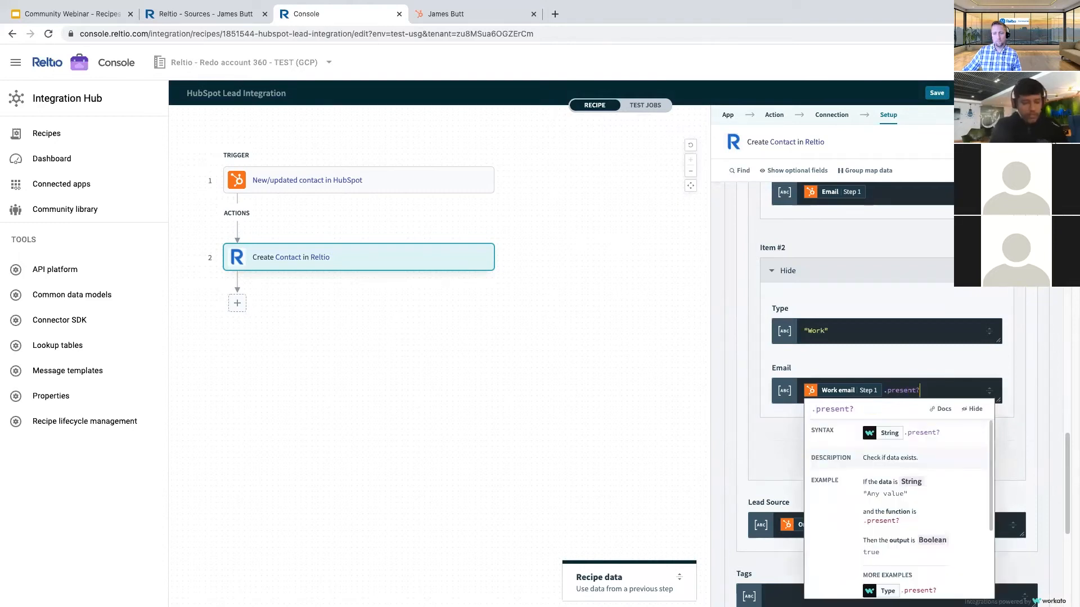
text(nul)
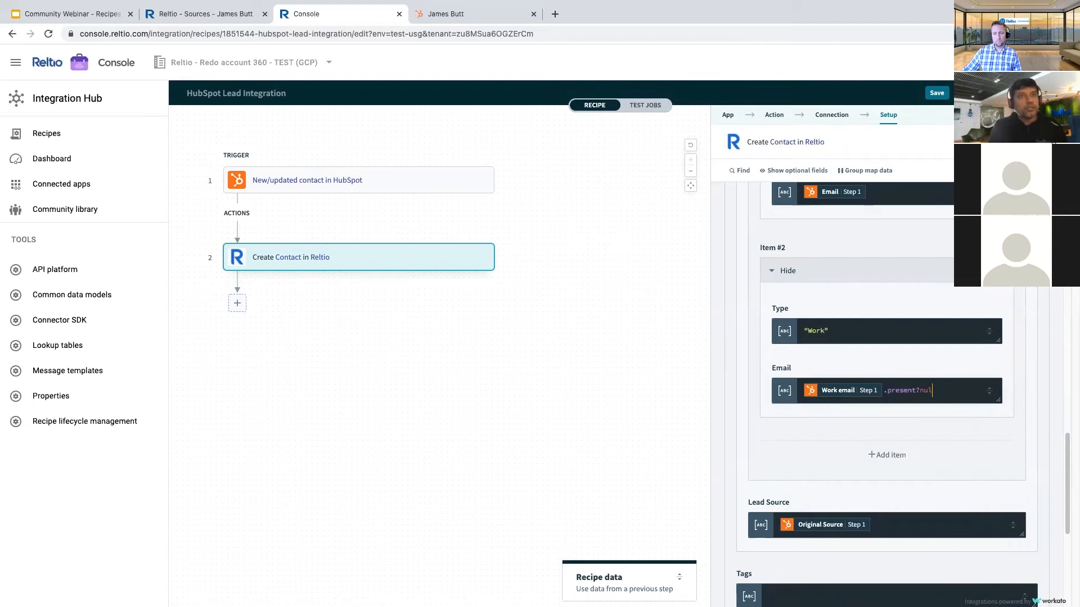
key(BackSpace)
key(BackSpace)
key(BackSpace)
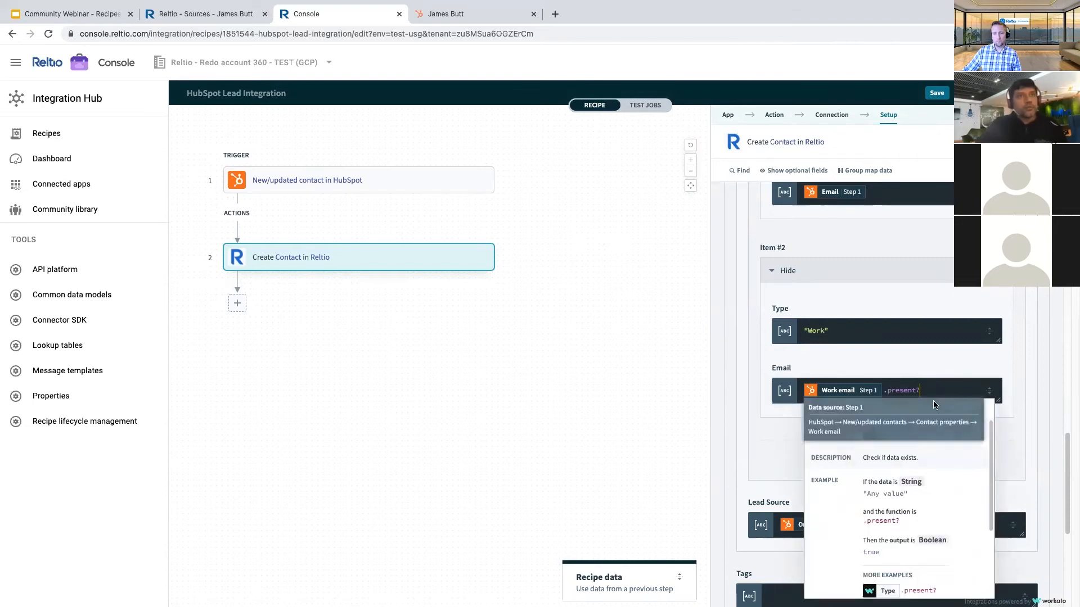
- Complete the Type value "Work" inside the formula with its closing quote
click(905, 391)
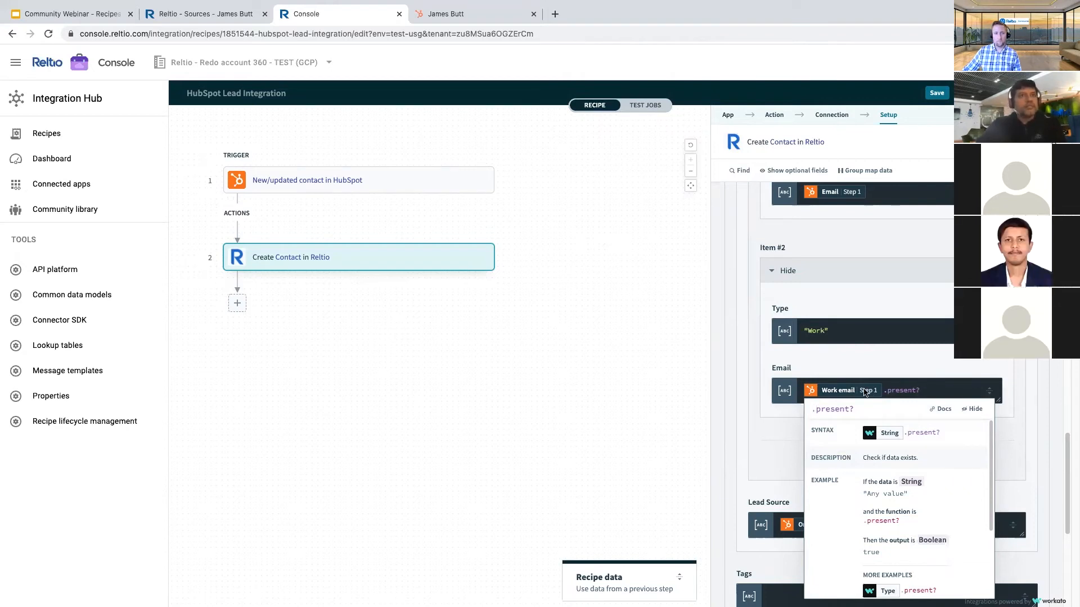
click(842, 328)
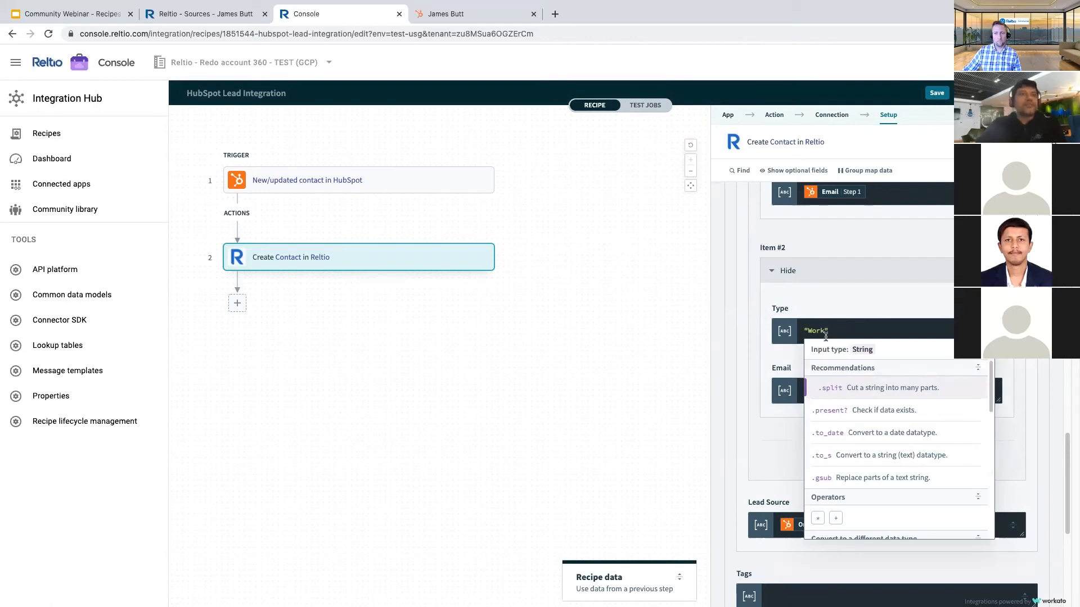
click(769, 369)
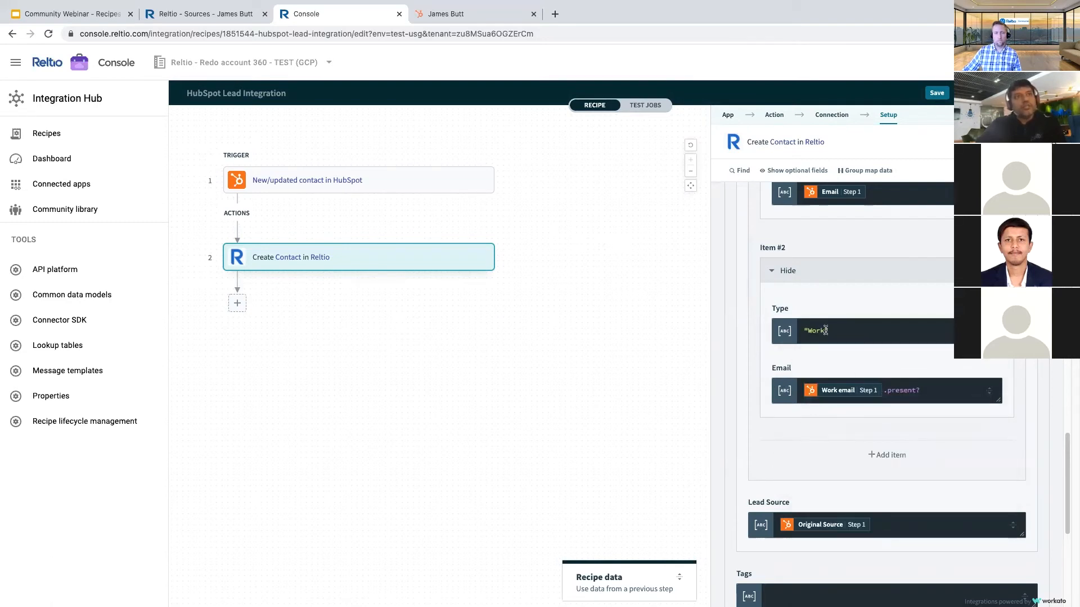
text(")
click(766, 347)
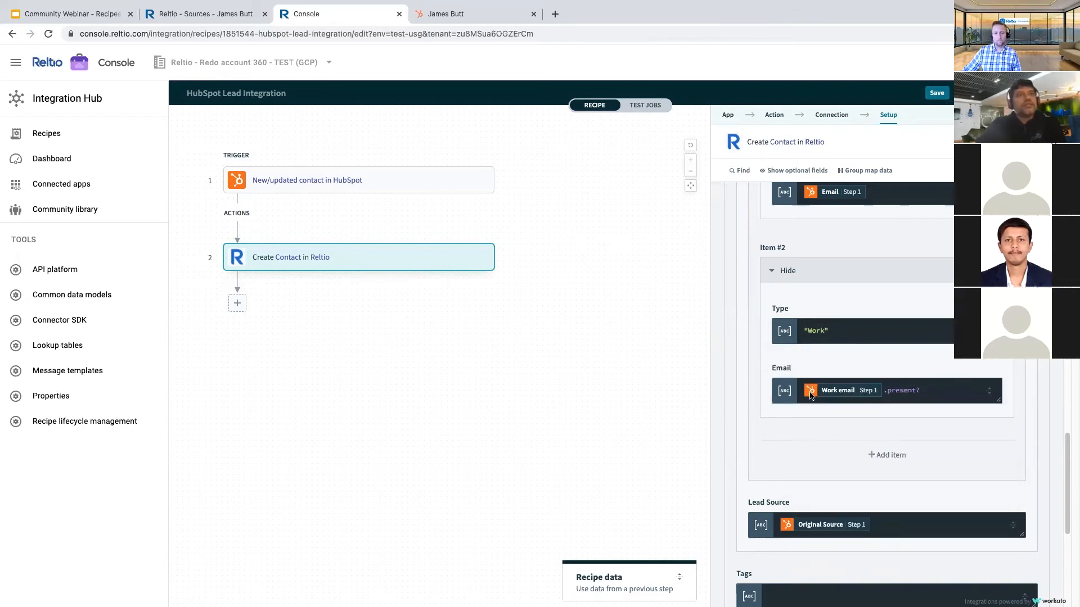
- Read the .present? documentation, then delete the formula so Email maps plain Work email
click(922, 390)
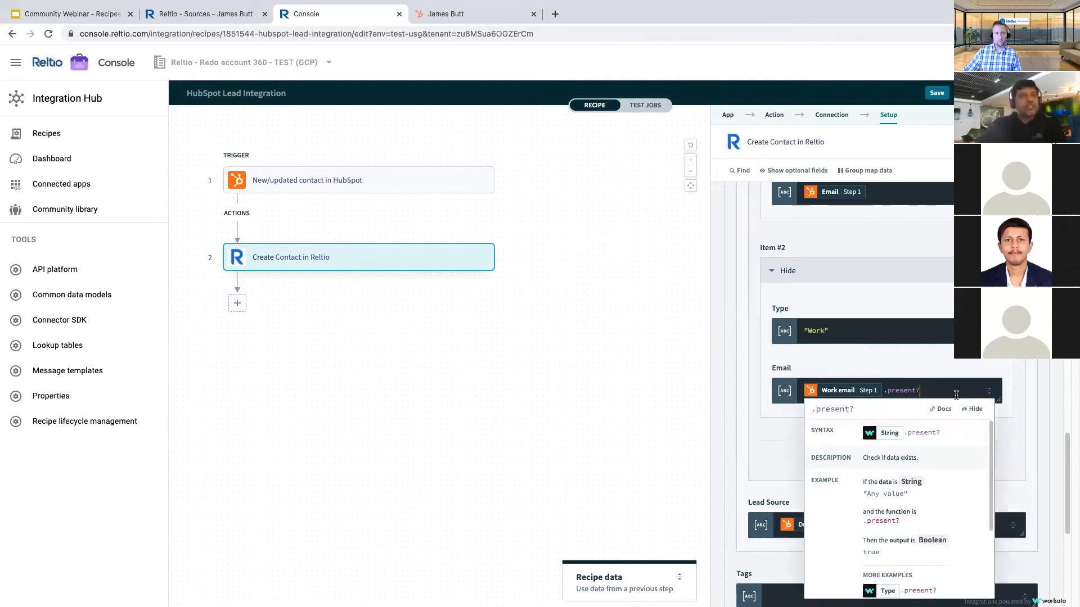
scroll(863, 513, down, 1)
scroll(862, 516, down, 3)
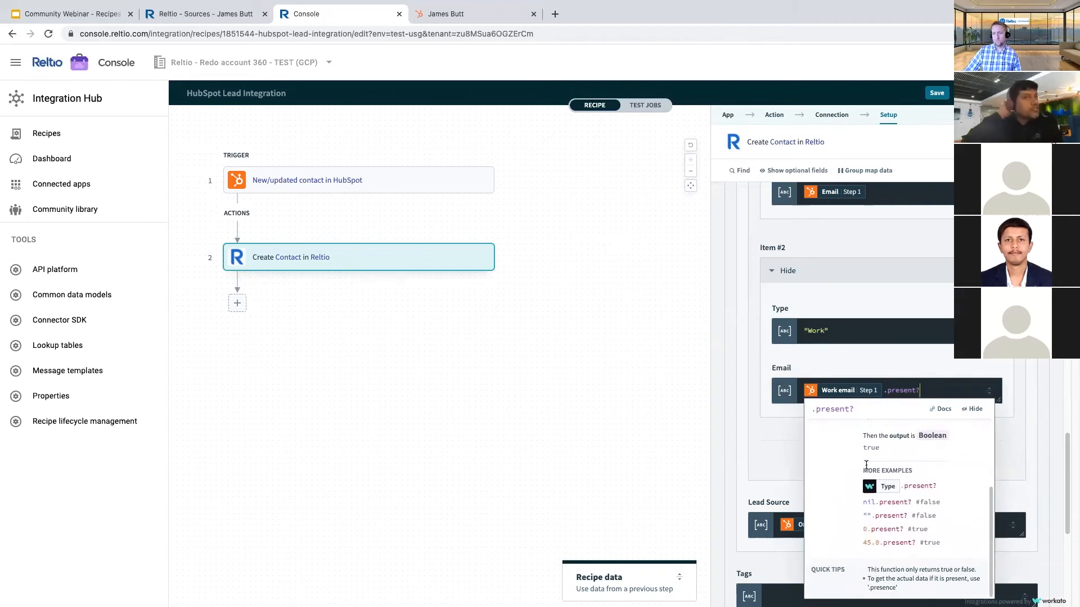
key(BackSpace)
key(BackSpace)
key(BackSpace)
key(BackSpace)
key(BackSpace)
key(BackSpace)
key(BackSpace)
key(BackSpace)
key(BackSpace)
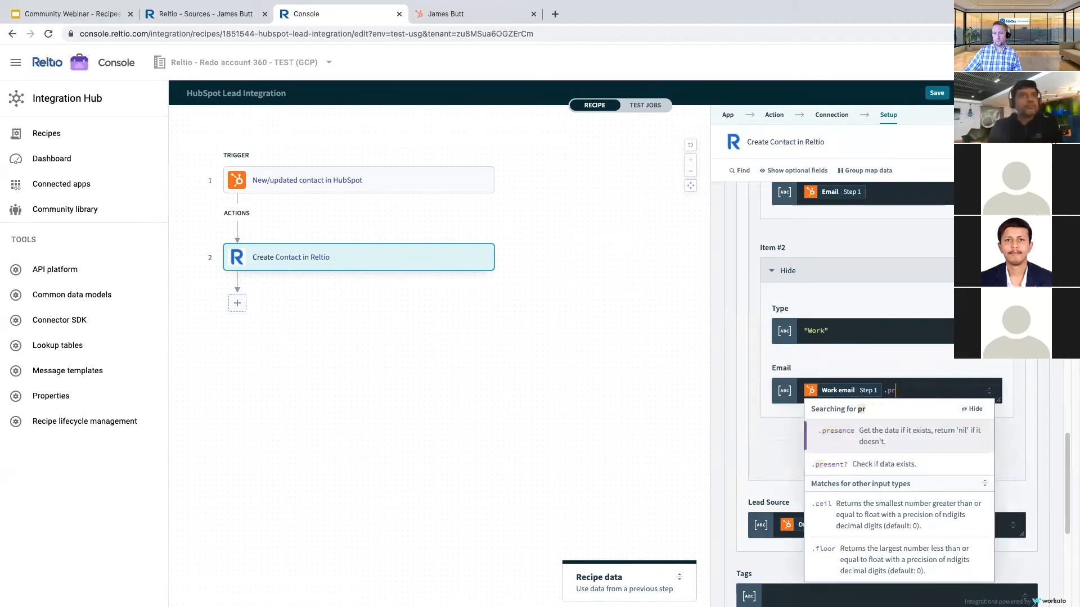
click(728, 400)
scroll(740, 295, up, 2)
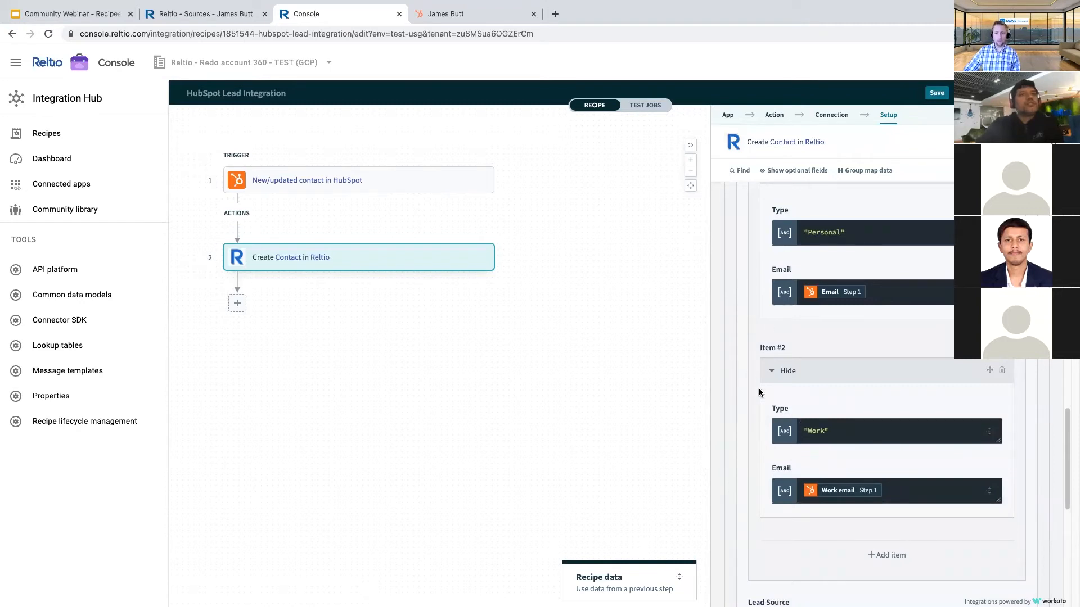
scroll(759, 351, up, 5)
scroll(763, 347, up, 8)
scroll(782, 387, down, 1)
scroll(782, 387, down, 5)
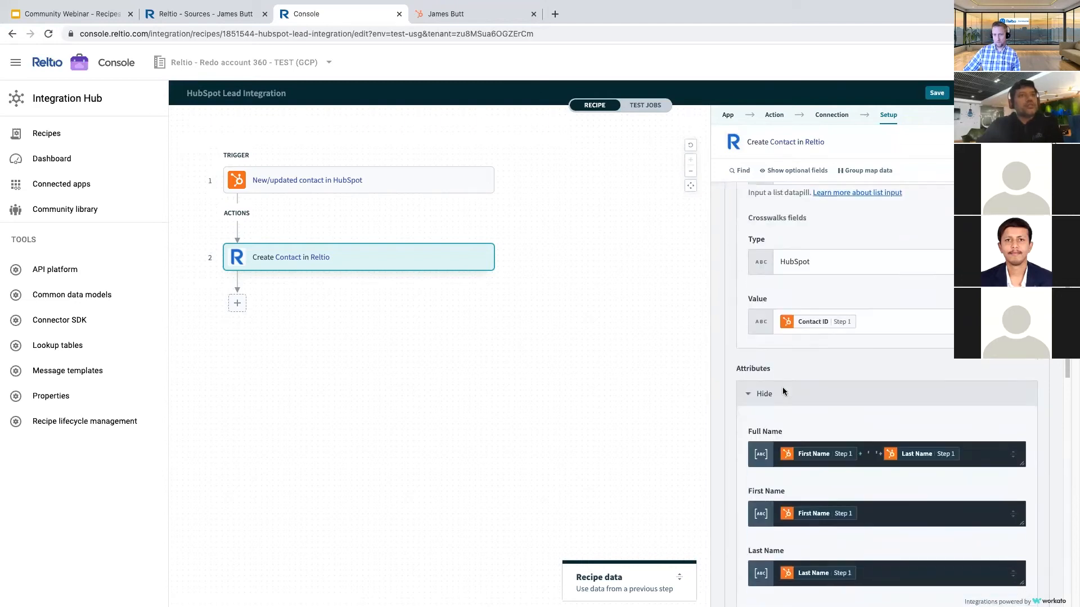
scroll(978, 384, down, 1)
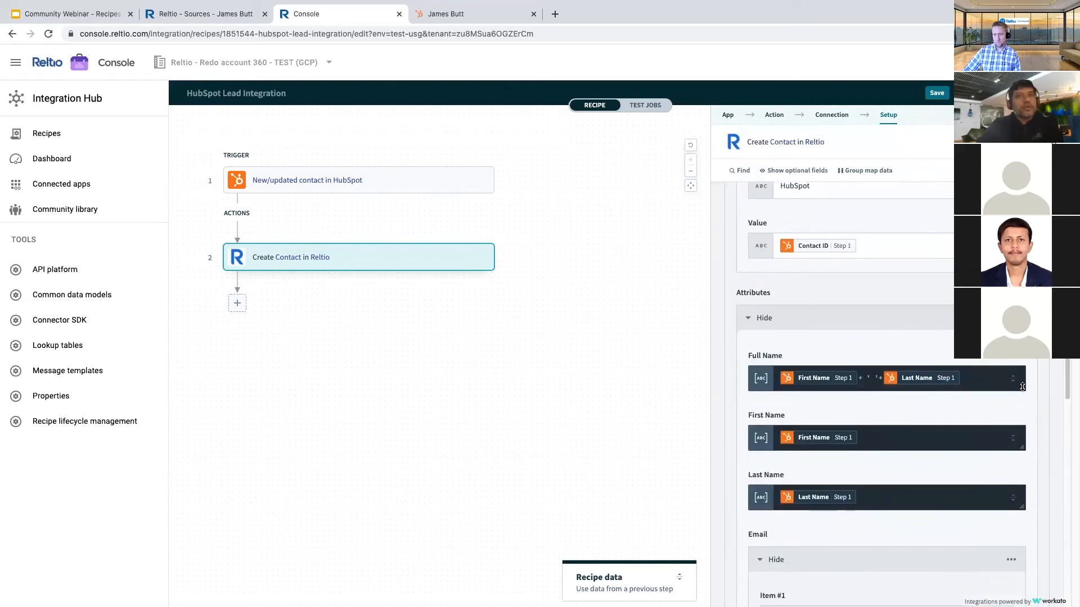
scroll(809, 386, down, 2)
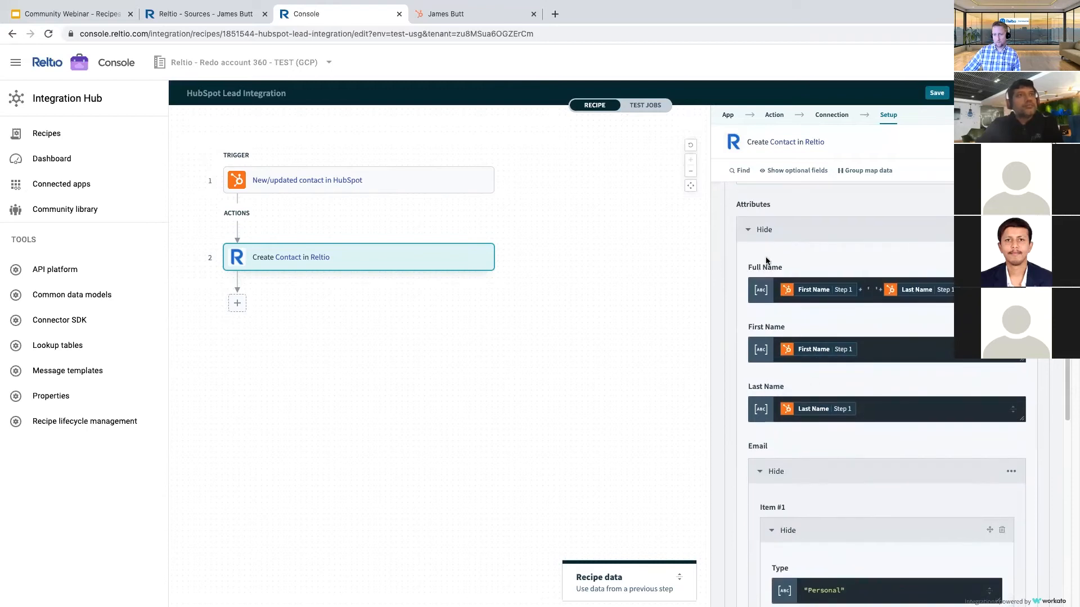
click(747, 234)
click(752, 253)
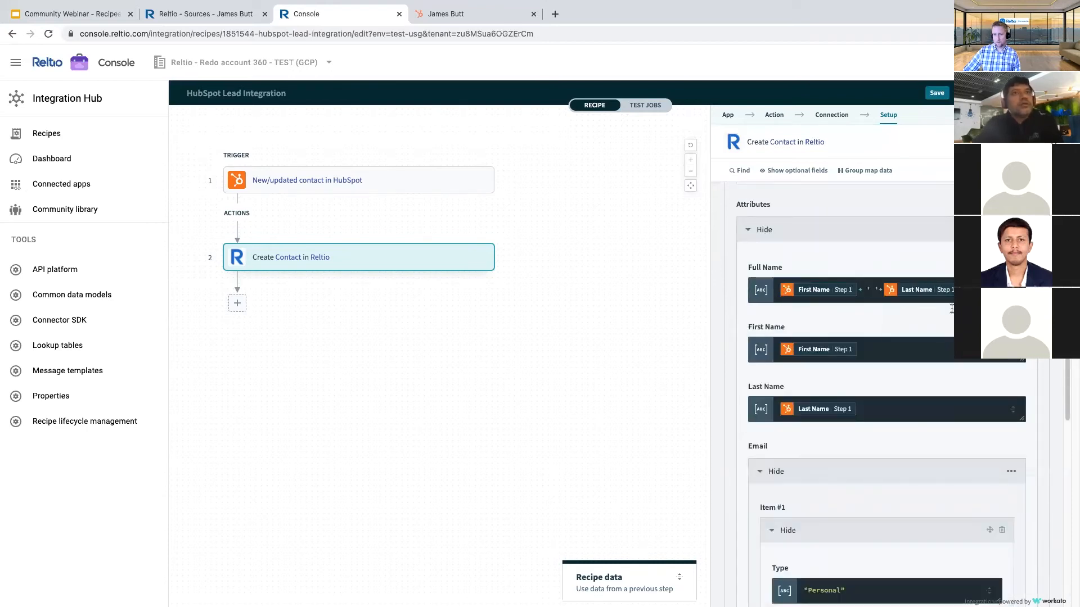
click(859, 351)
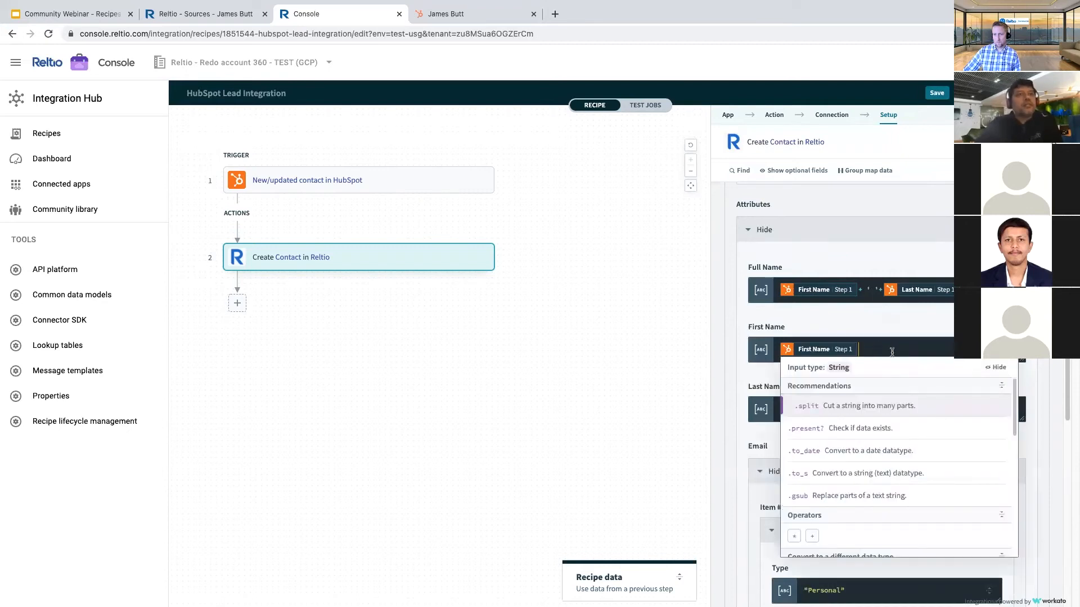
click(744, 355)
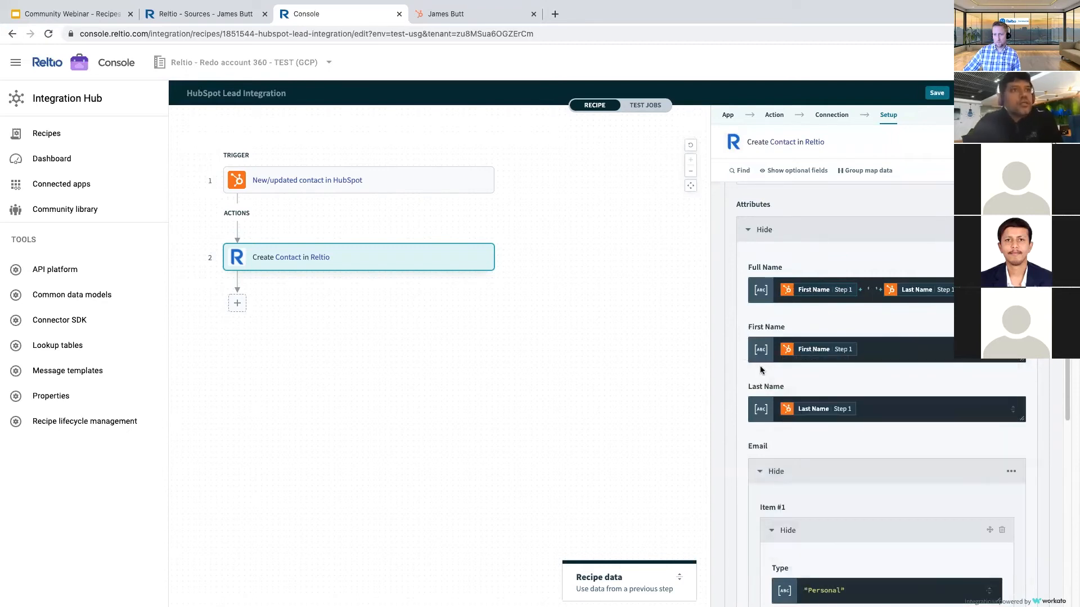
scroll(789, 390, down, 3)
scroll(789, 390, down, 7)
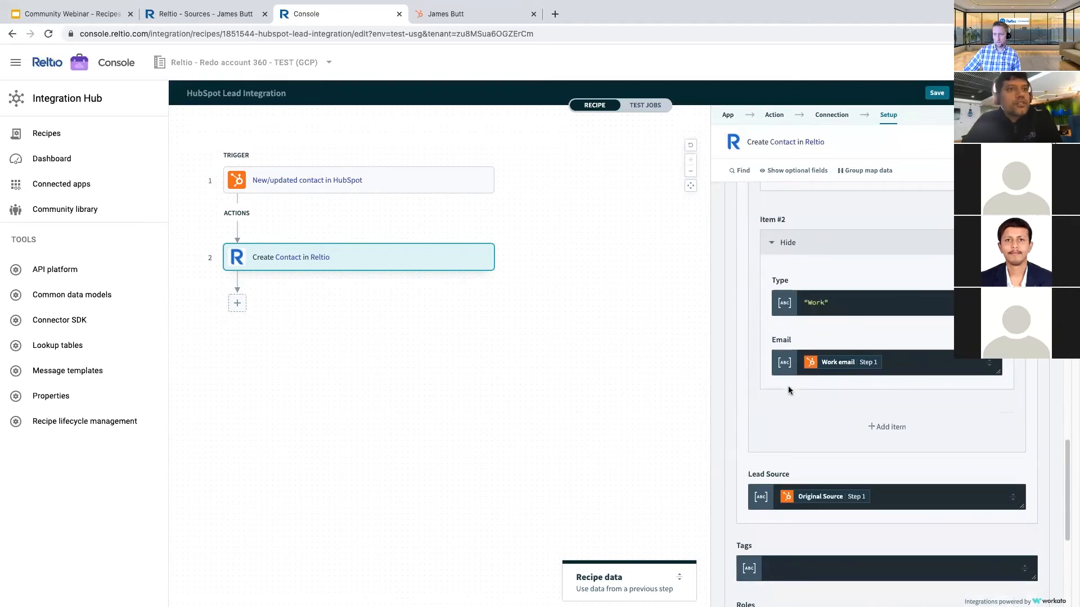
scroll(789, 390, up, 4)
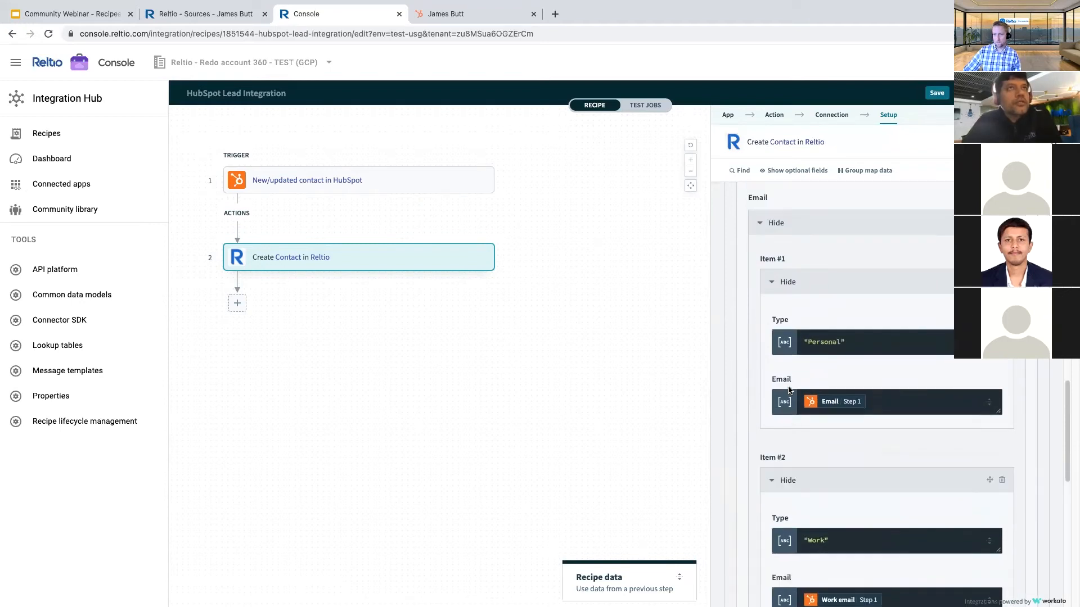
scroll(878, 278, up, 4)
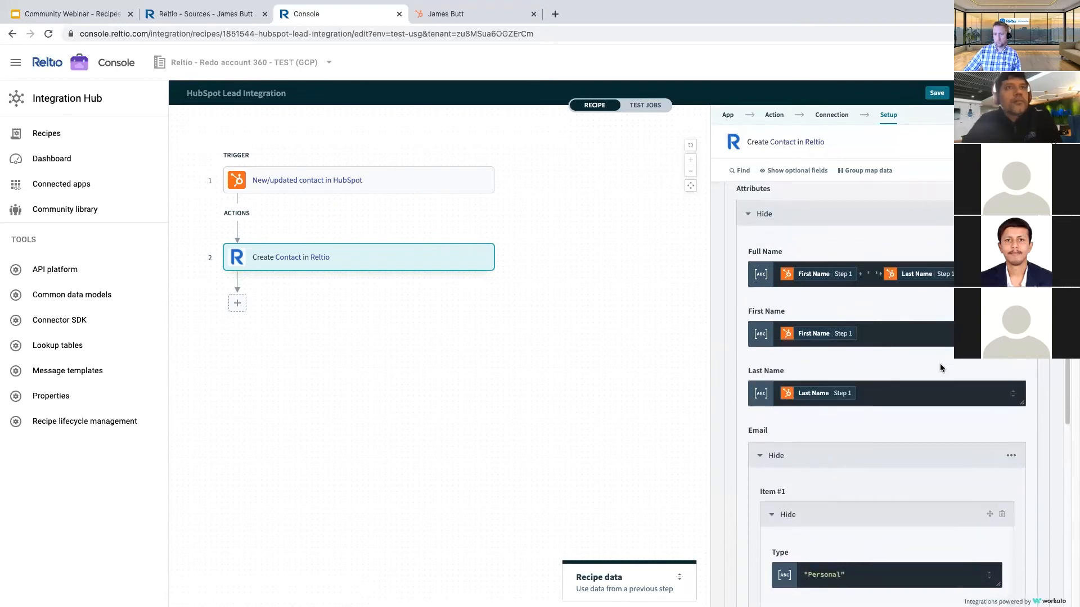
click(1011, 392)
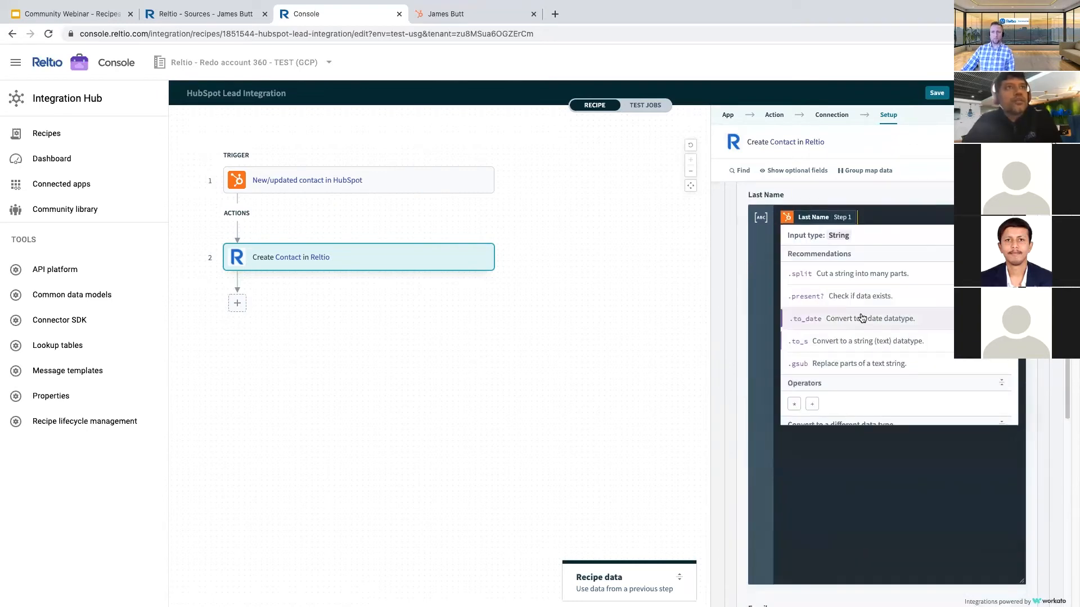
click(734, 249)
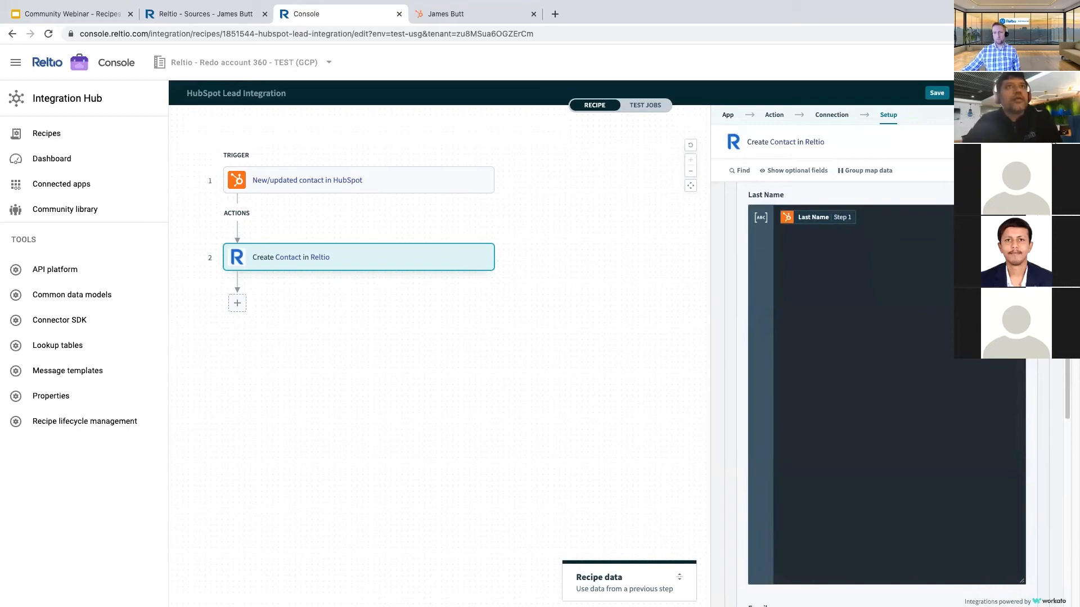
click(726, 235)
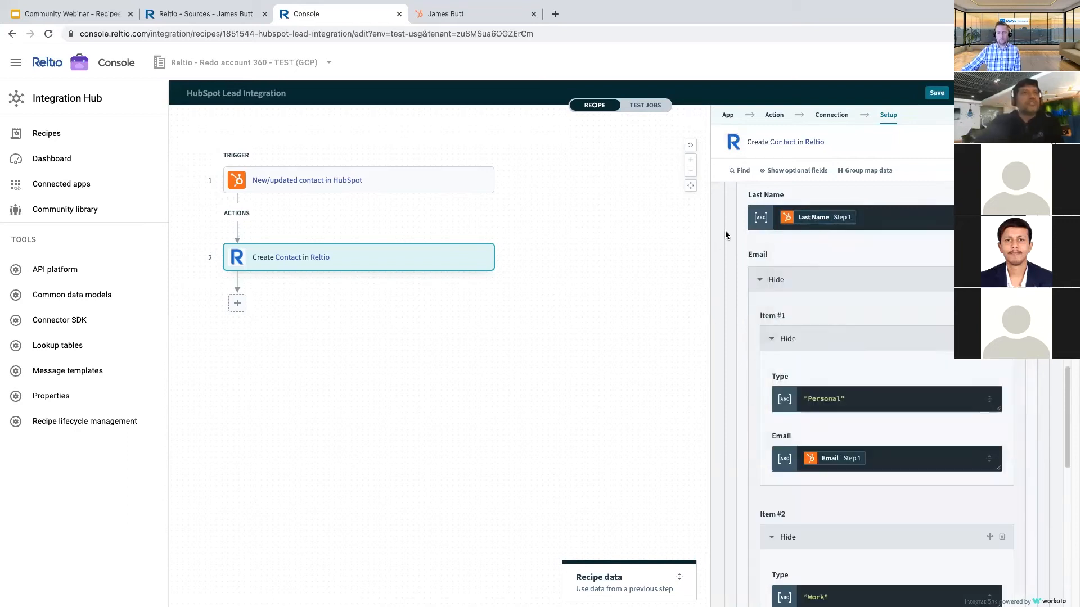
scroll(738, 248, up, 3)
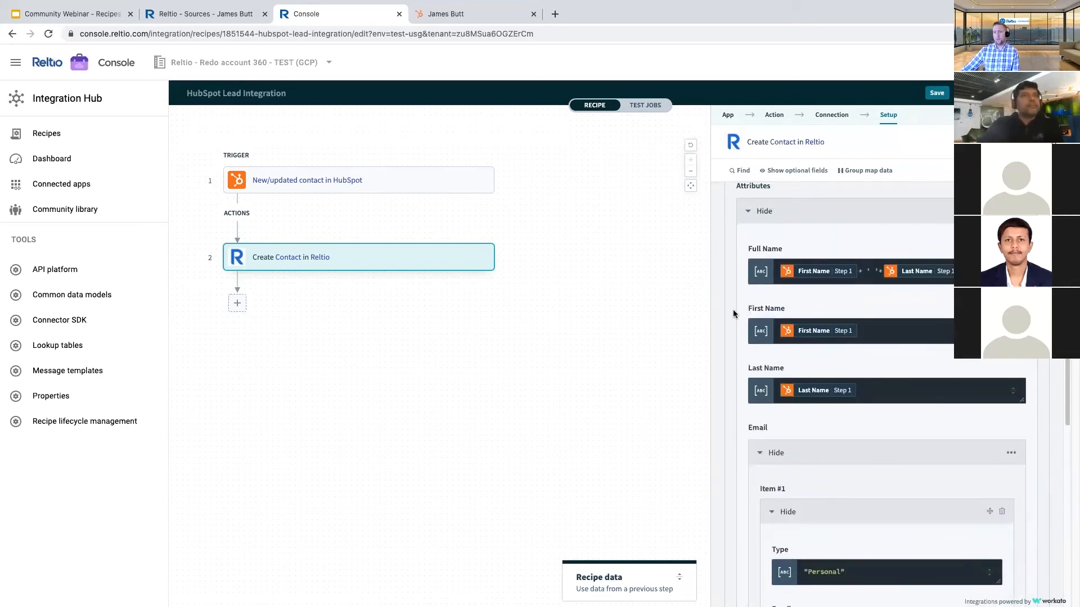
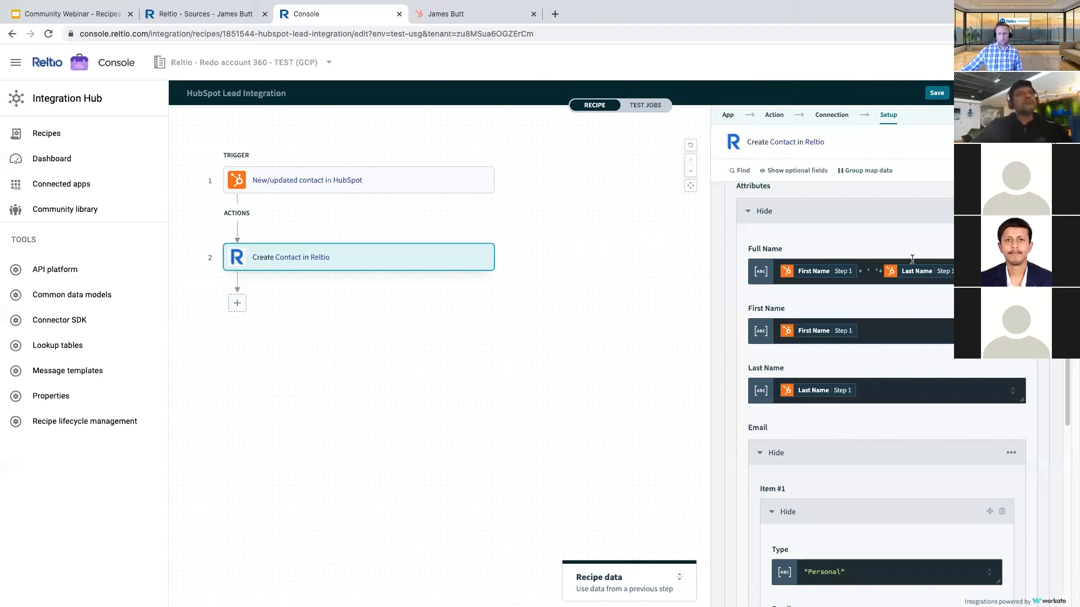
- Scroll the Create Contact fields and close the optional fields list without changes
scroll(797, 338, down, 1)
scroll(796, 338, down, 10)
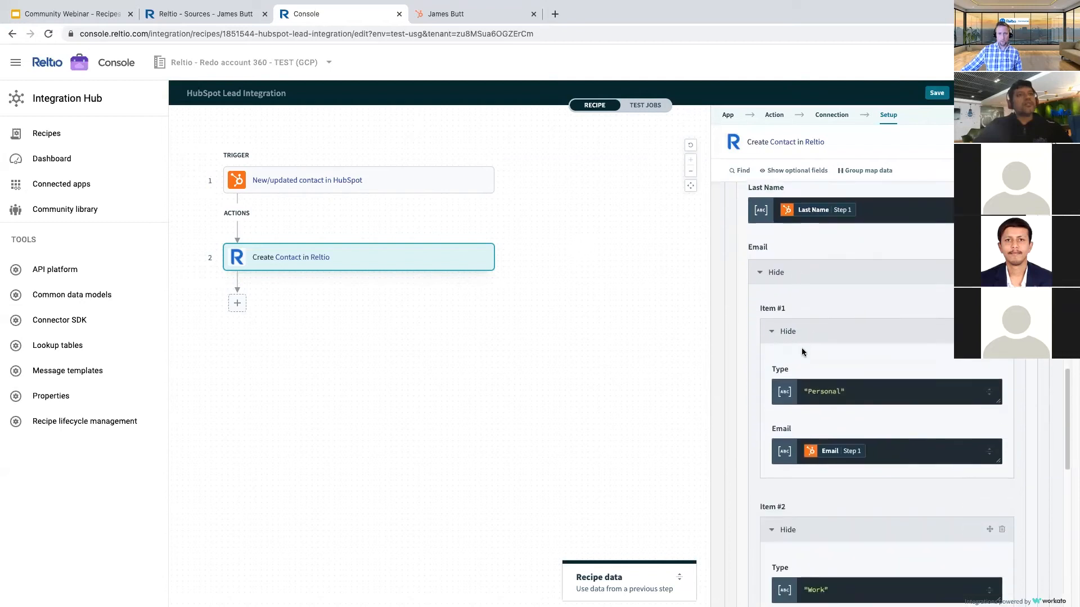
scroll(821, 418, down, 5)
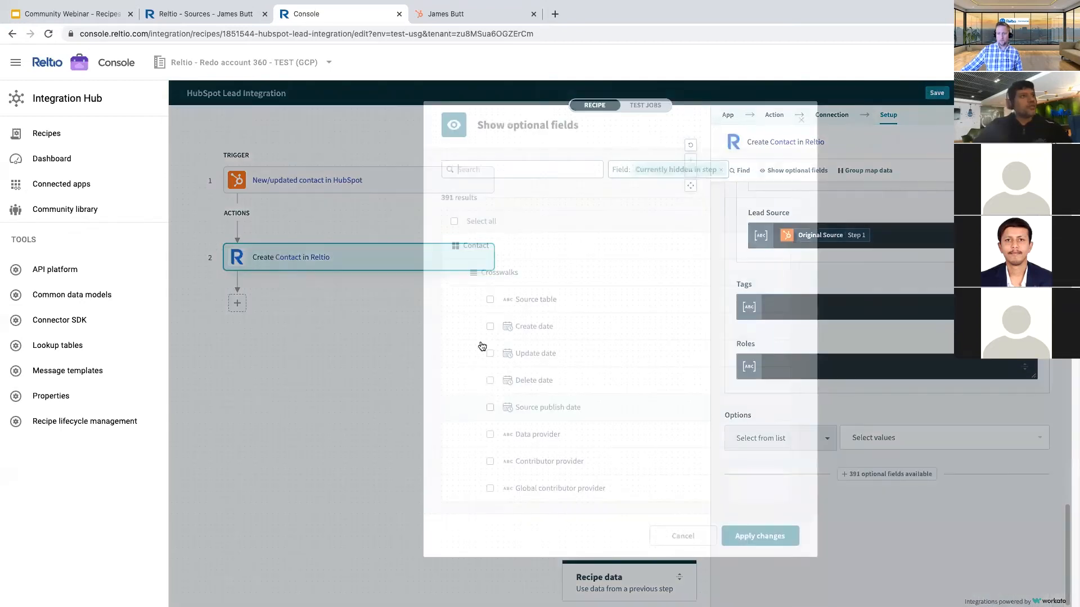
scroll(490, 328, down, 7)
scroll(495, 341, down, 5)
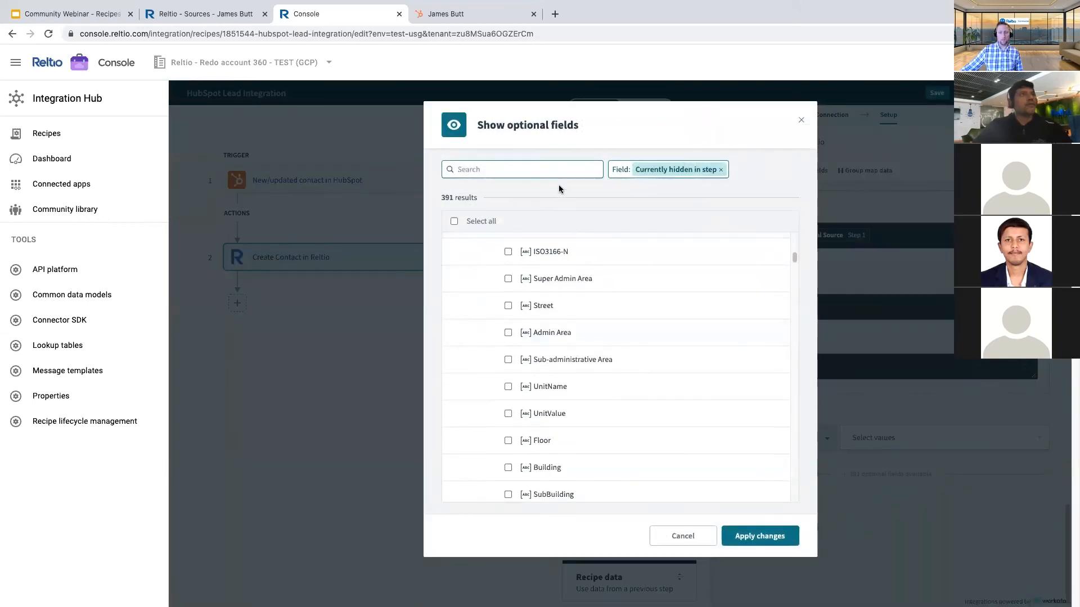
click(801, 120)
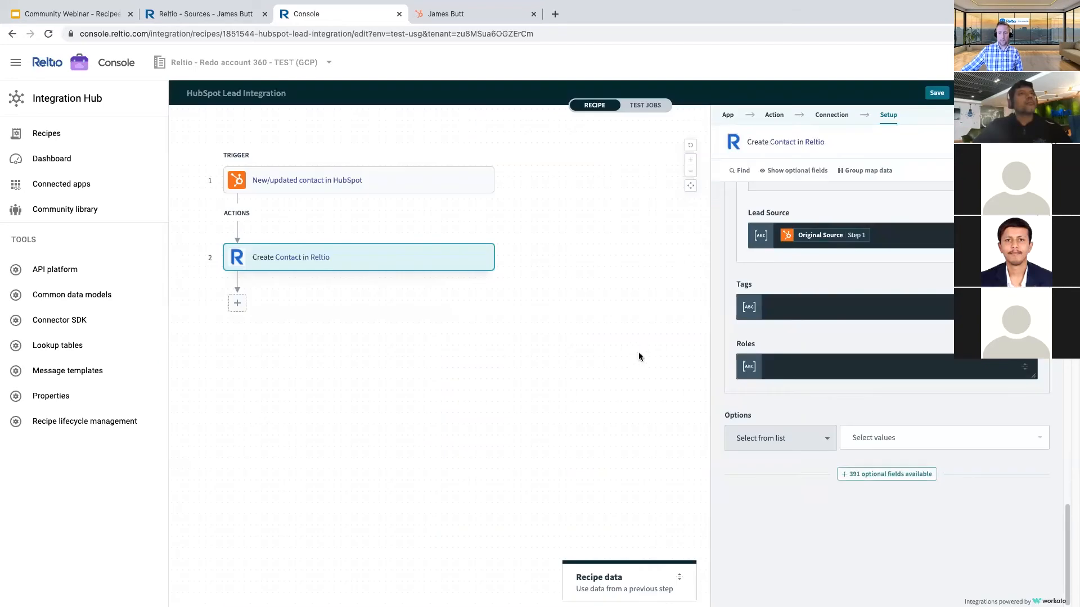
scroll(753, 299, up, 7)
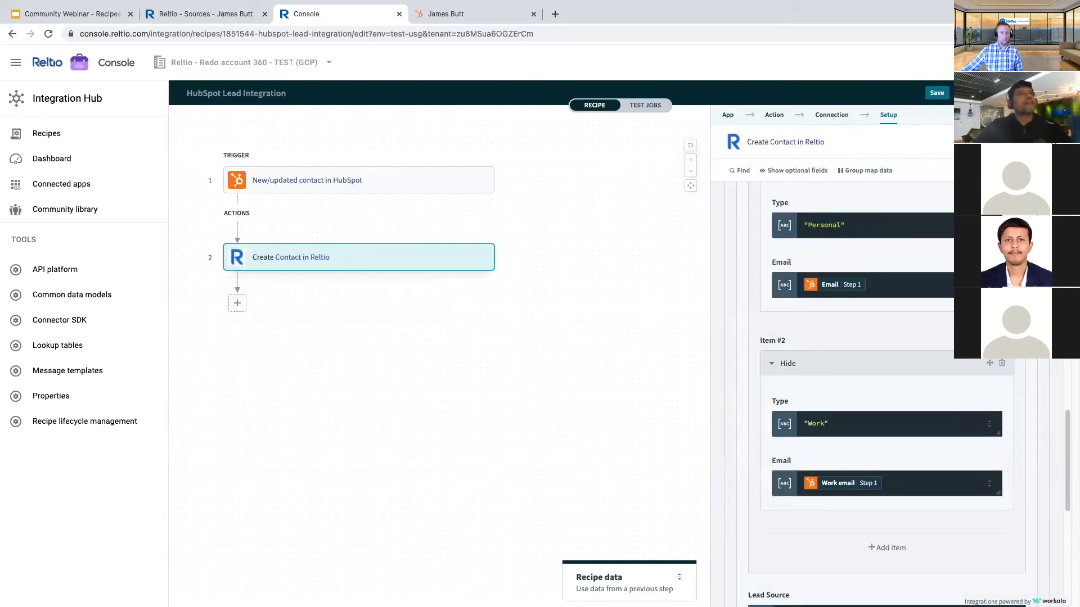
- Go back to the recipe overview, reopen HubSpot Lead Integration for editing, and scroll to Email Item #2
click(970, 92)
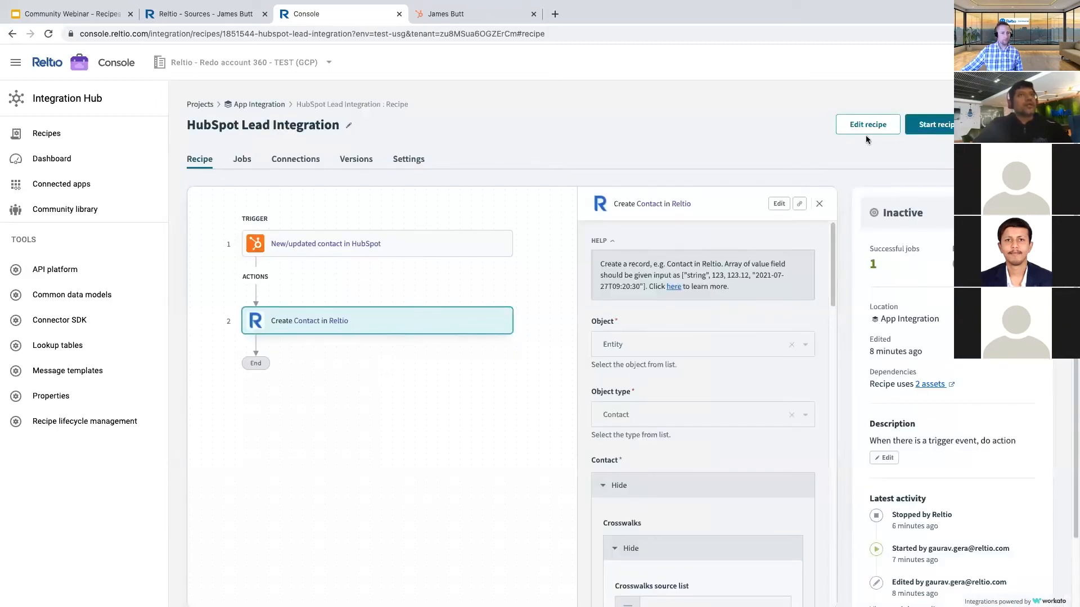
click(868, 125)
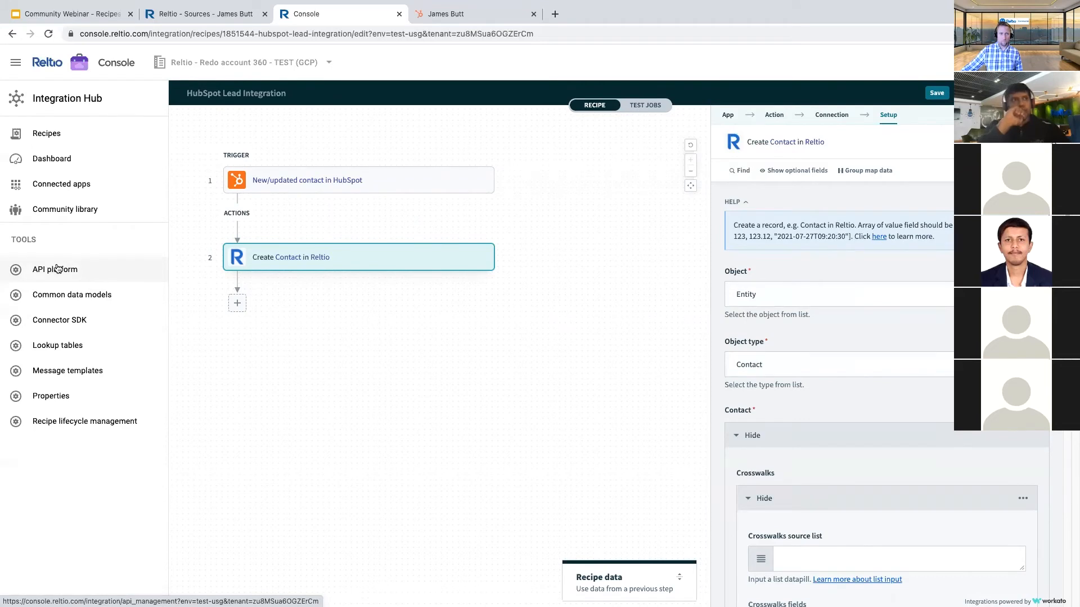
scroll(861, 465, down, 10)
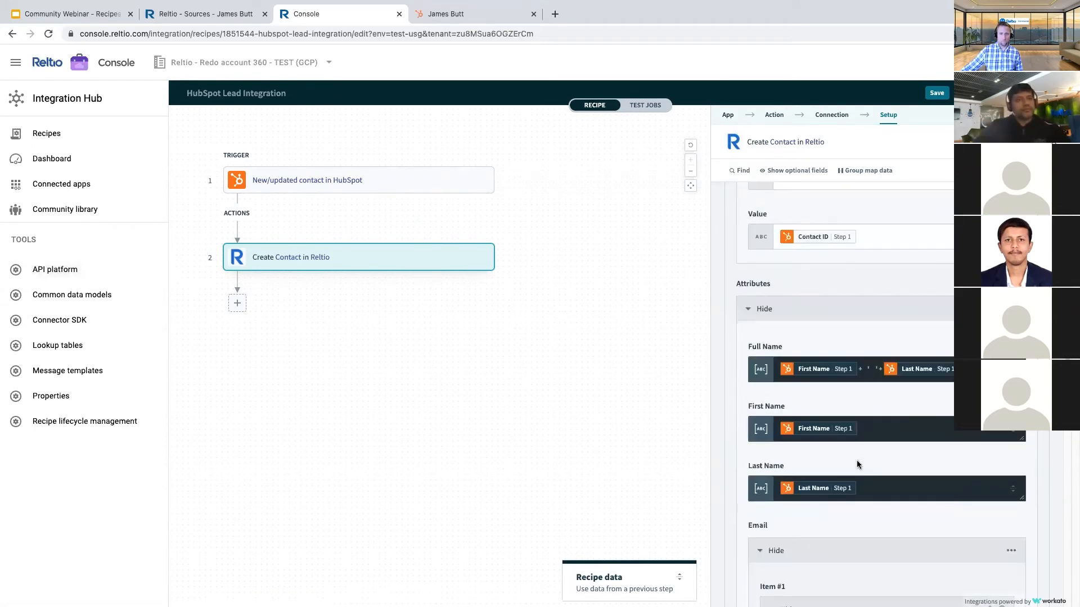
scroll(857, 465, down, 3)
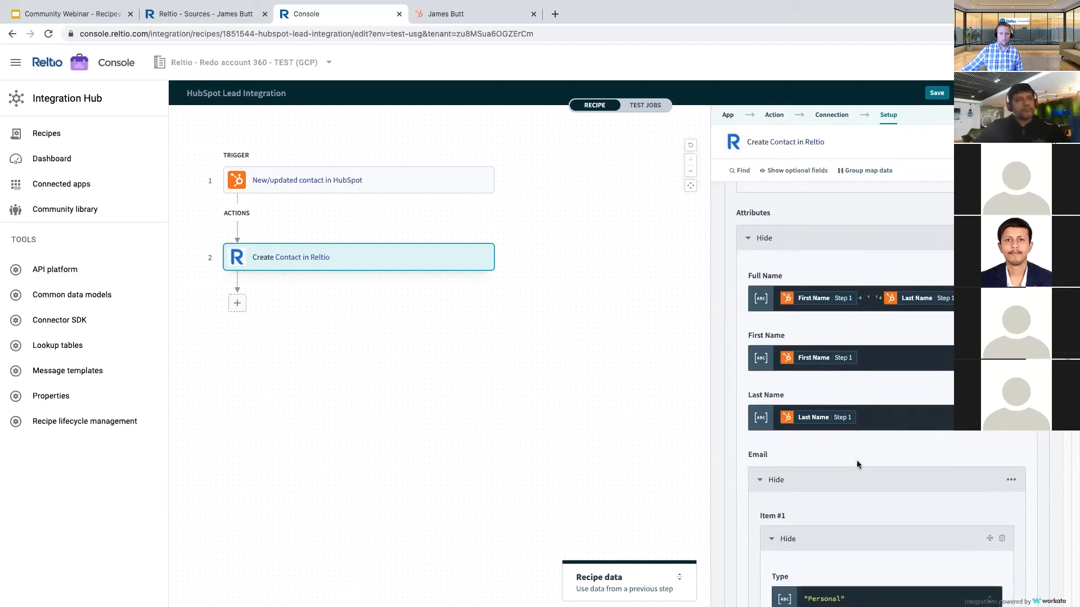
scroll(857, 464, down, 8)
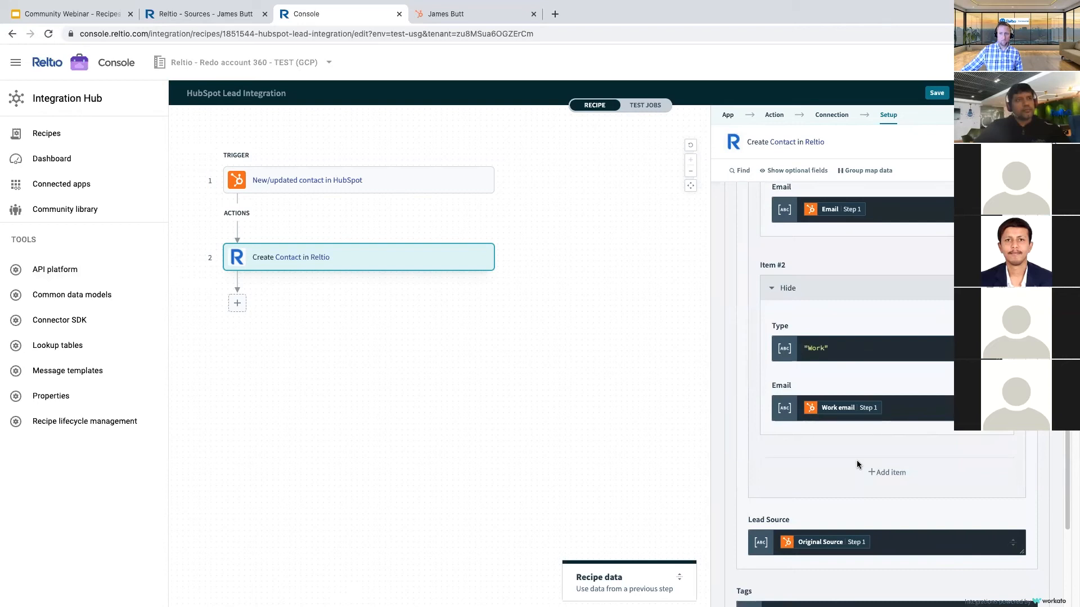
- Turn Item #2's Type "Work" into a .present? conditional with "Not available" and "Emails" outcomes
click(858, 350)
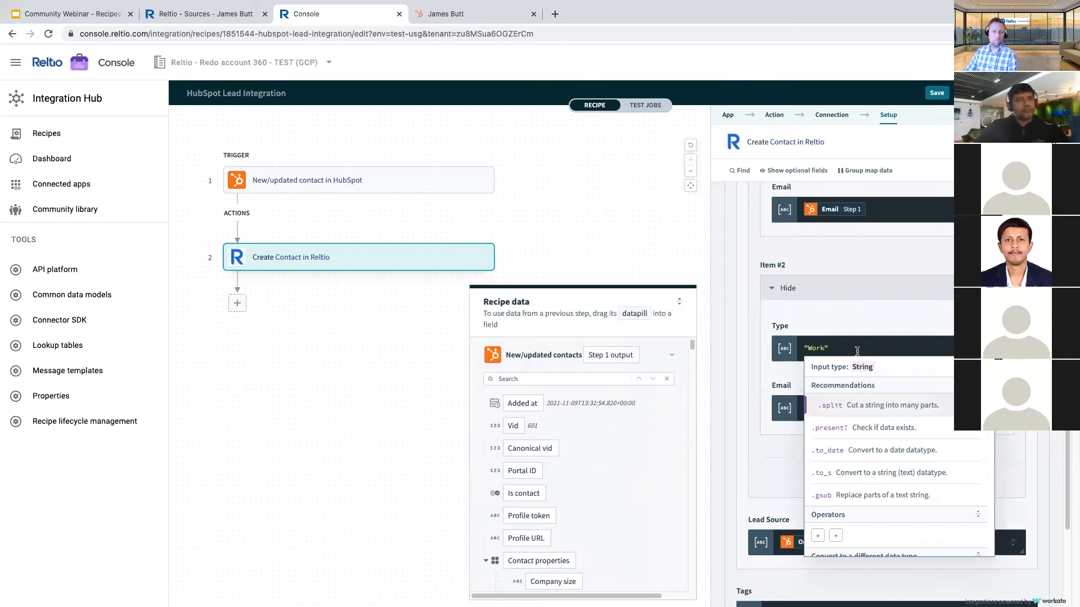
click(743, 321)
click(679, 302)
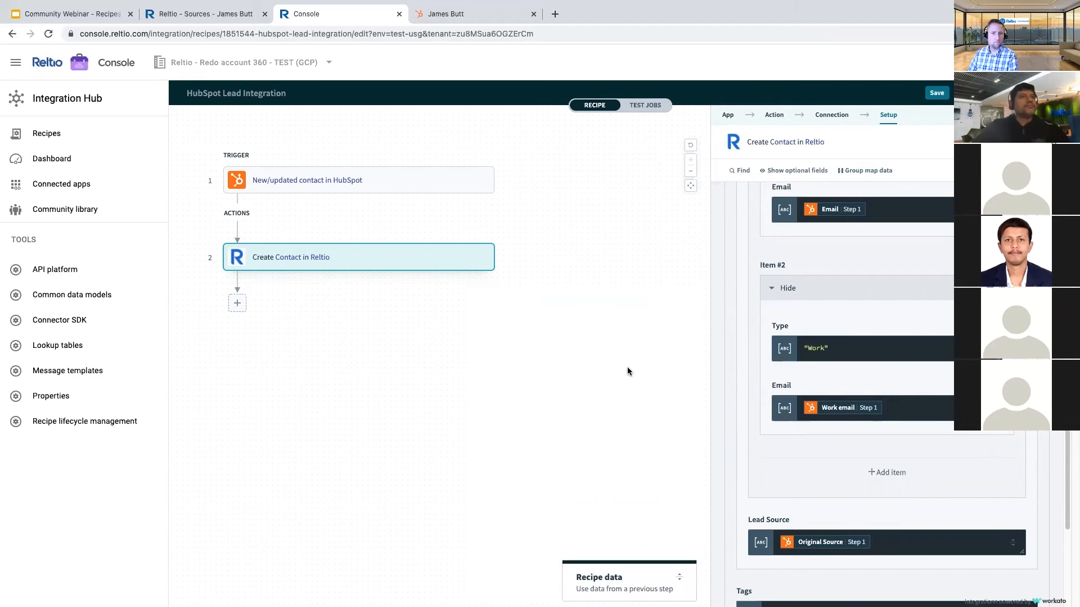
scroll(877, 337, up, 4)
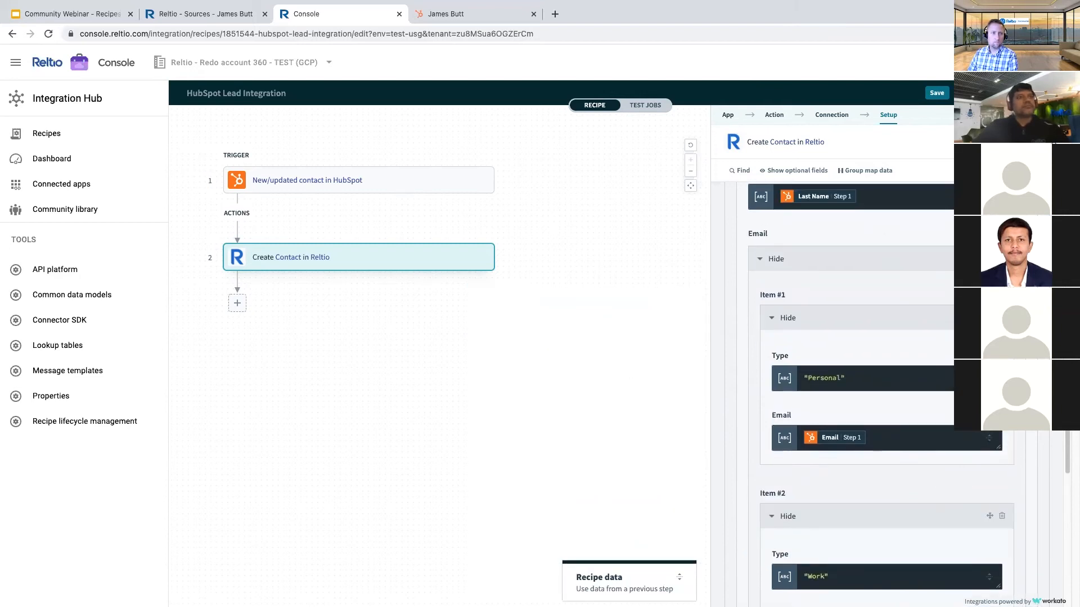
scroll(840, 538, down, 4)
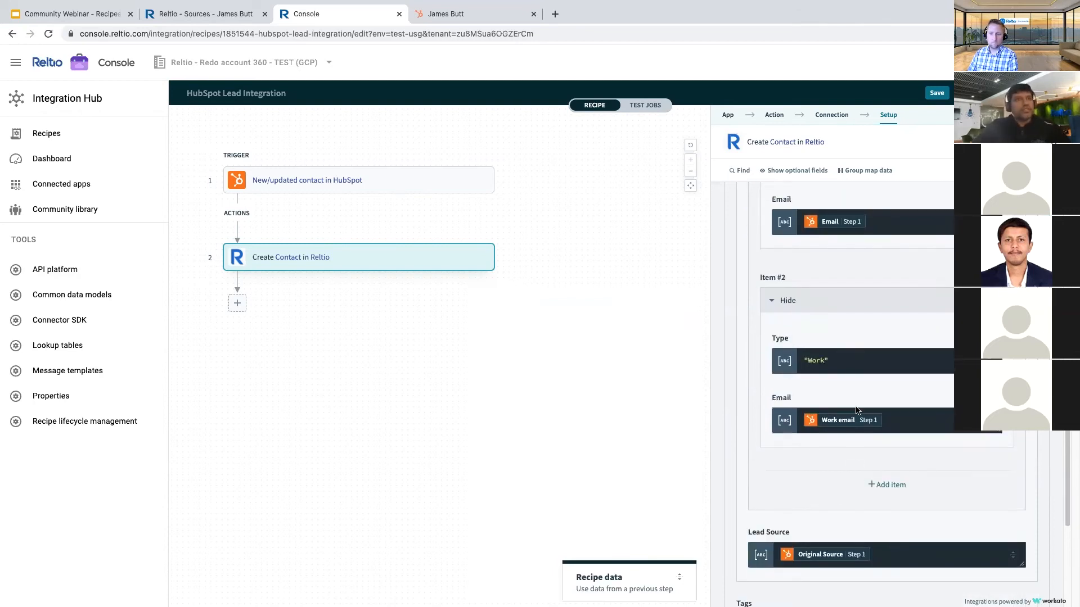
click(846, 363)
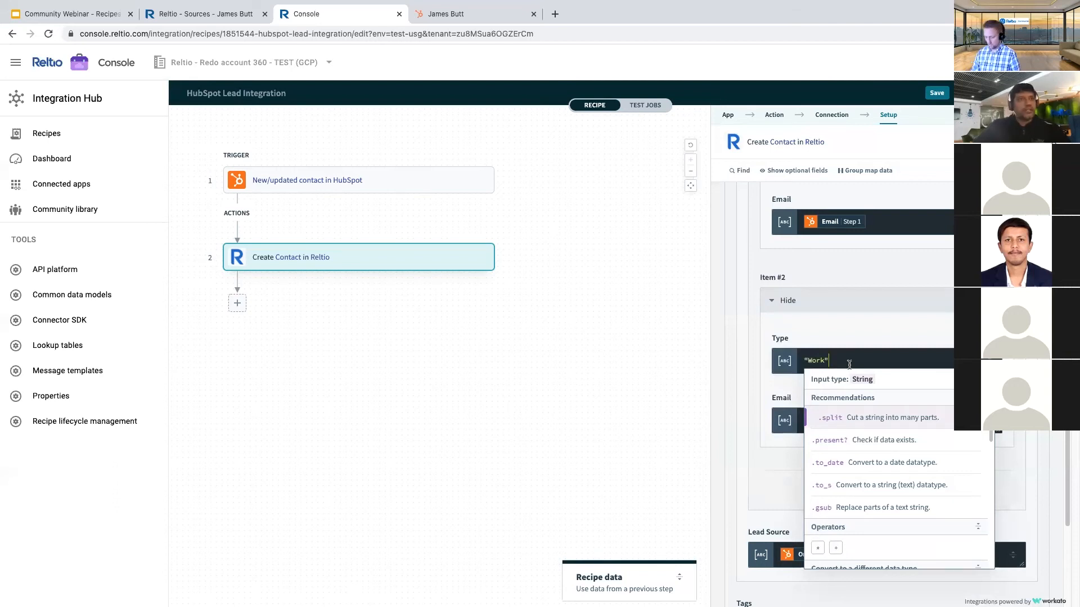
text(.)
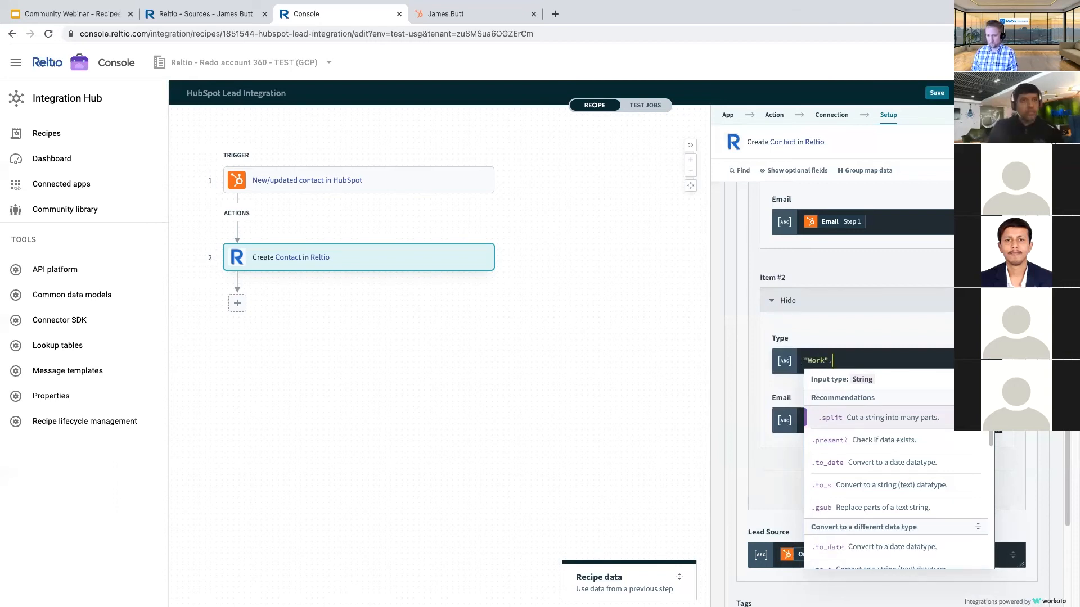
text(pre)
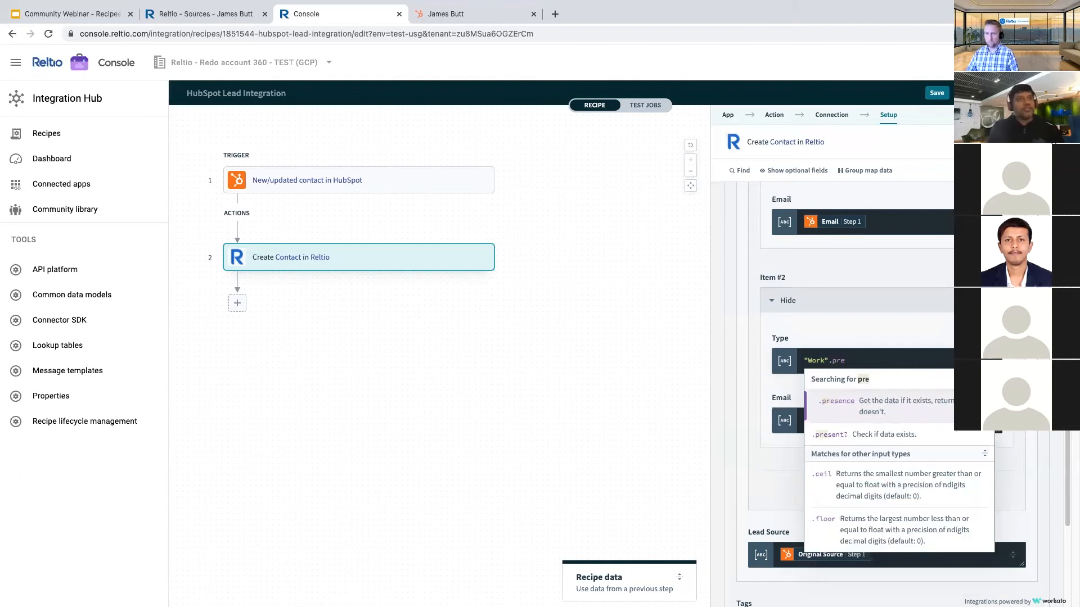
click(832, 435)
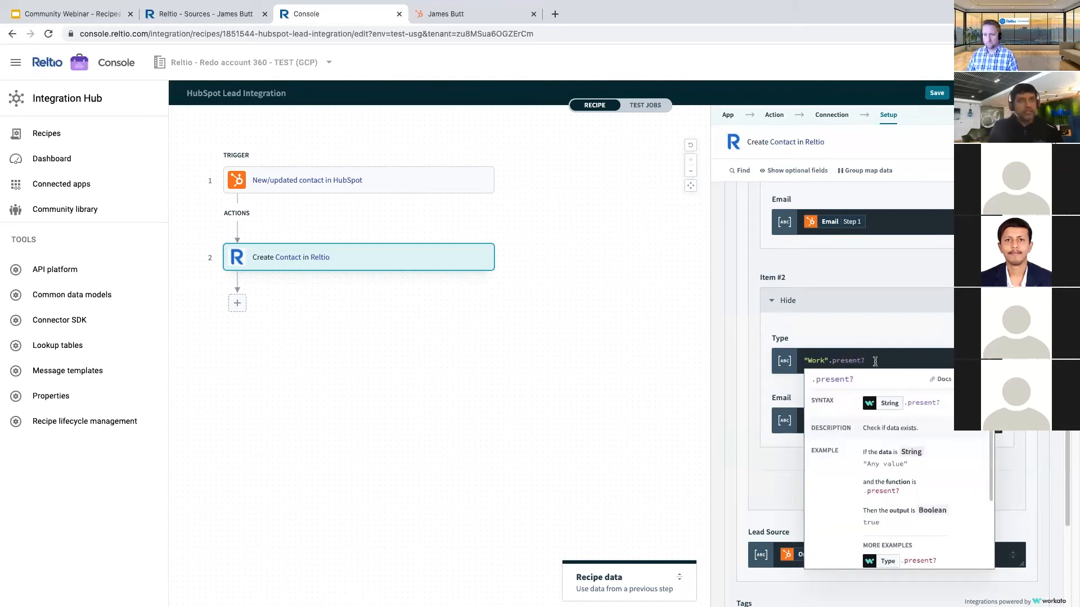
text("Not available")
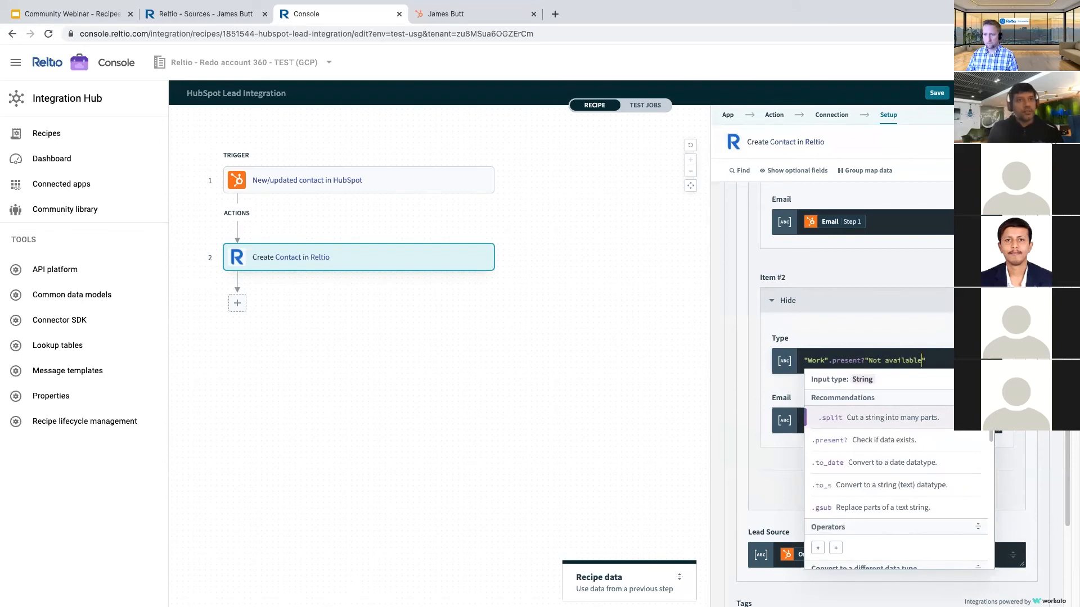
text(:)
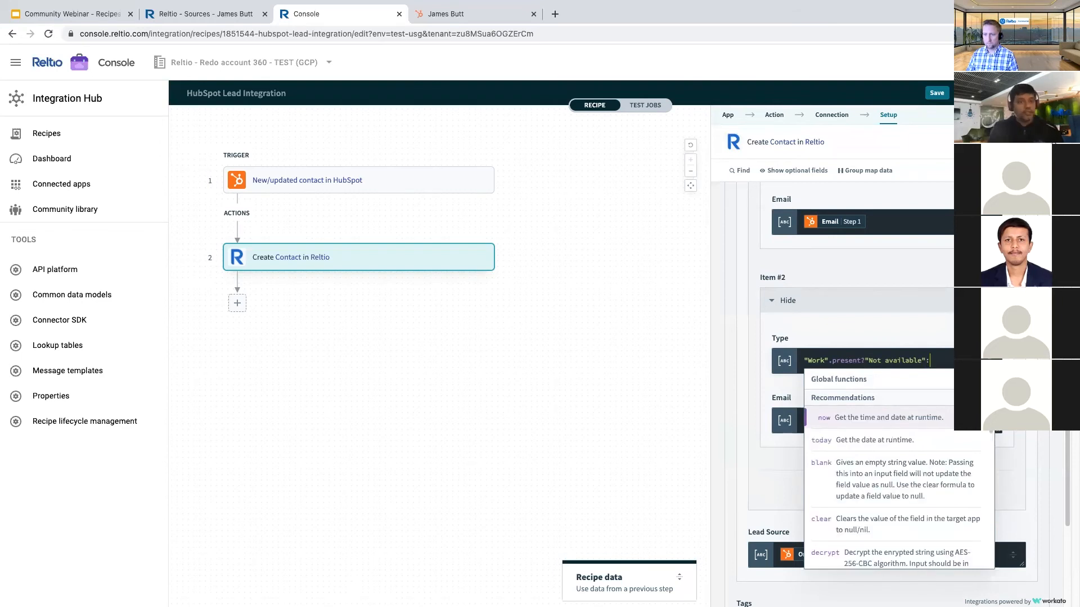
text("Email)
click(764, 358)
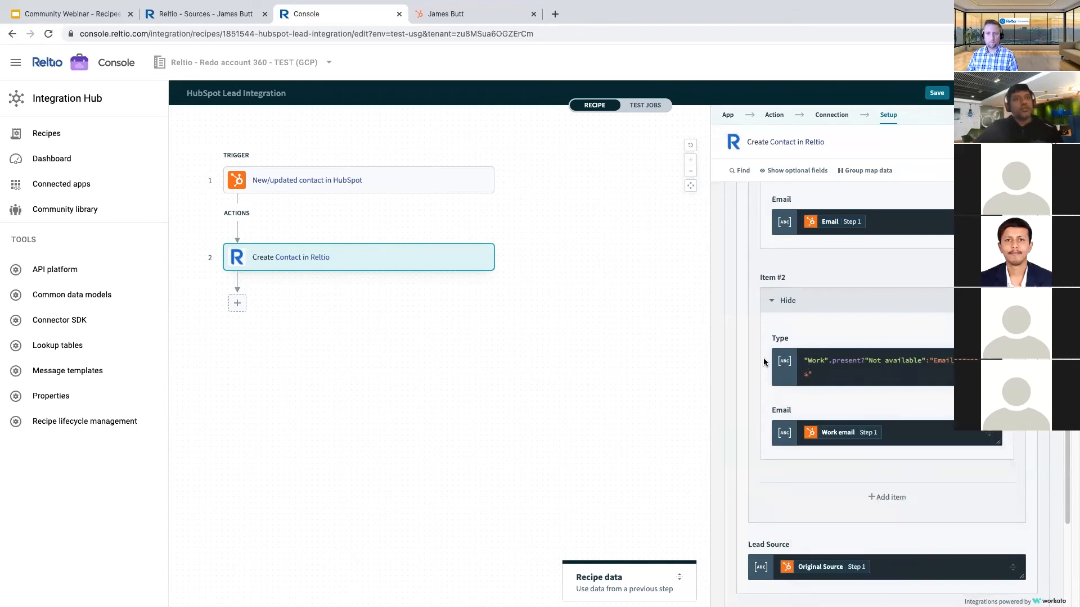
- Delete present? from the Type formula
drag(808, 360, 922, 362)
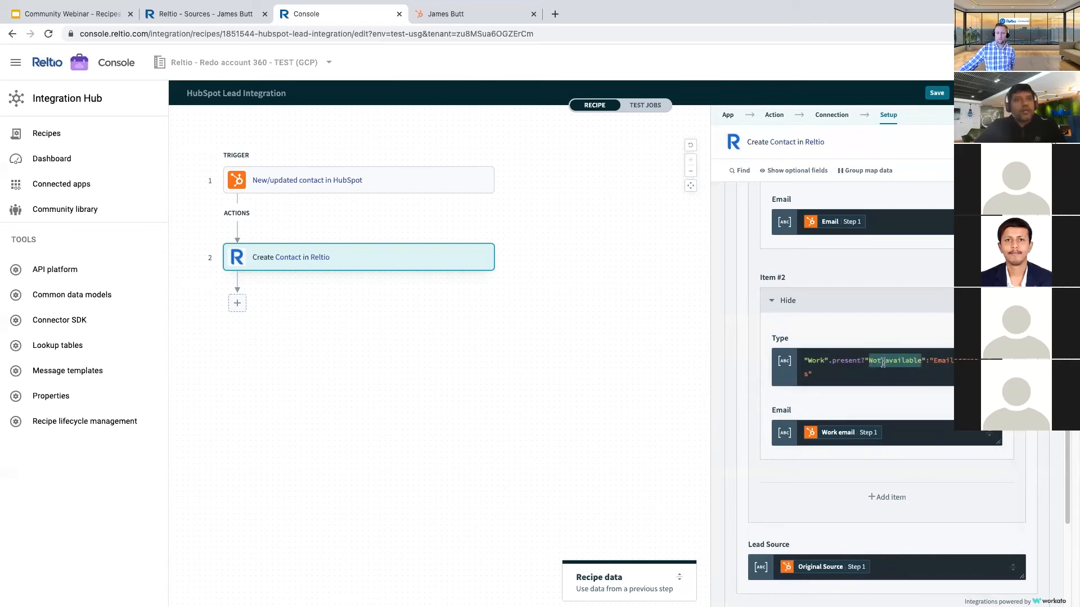
double_click(943, 360)
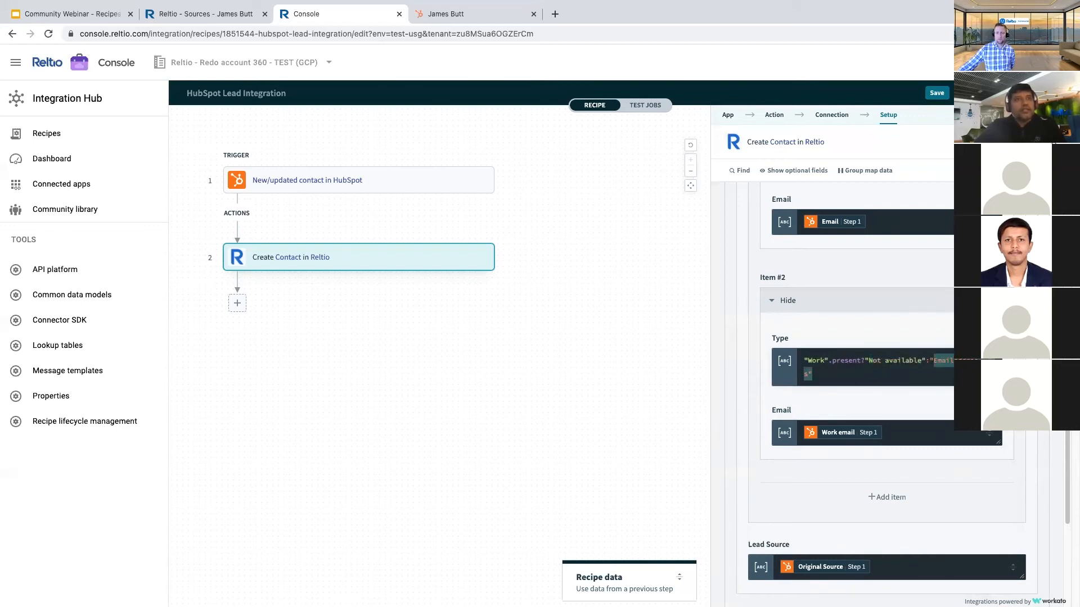
double_click(840, 360)
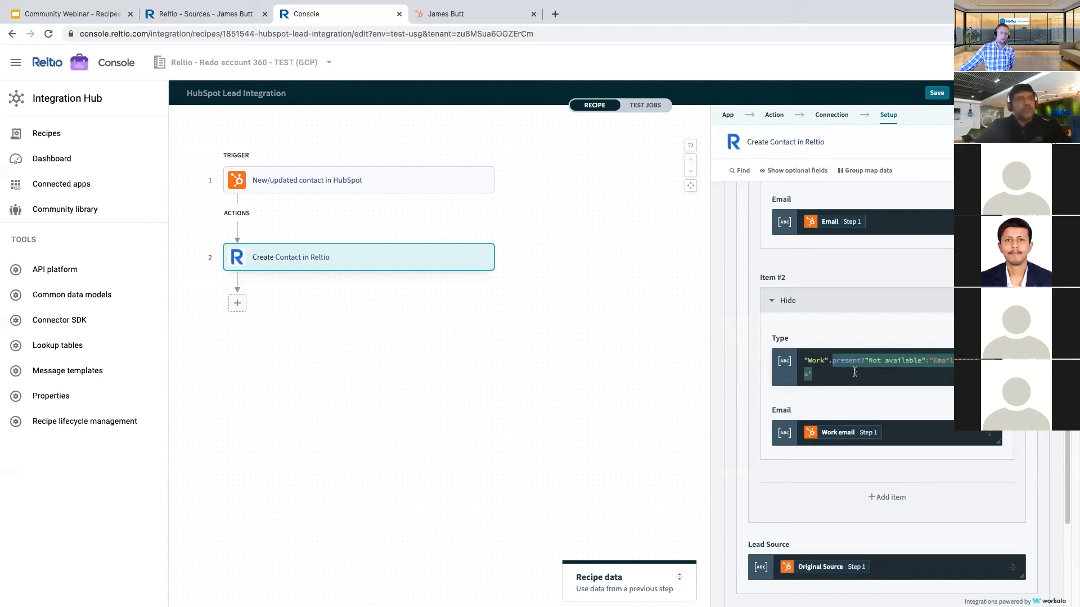
key(BackSpace)
key(BackSpace)
click(745, 359)
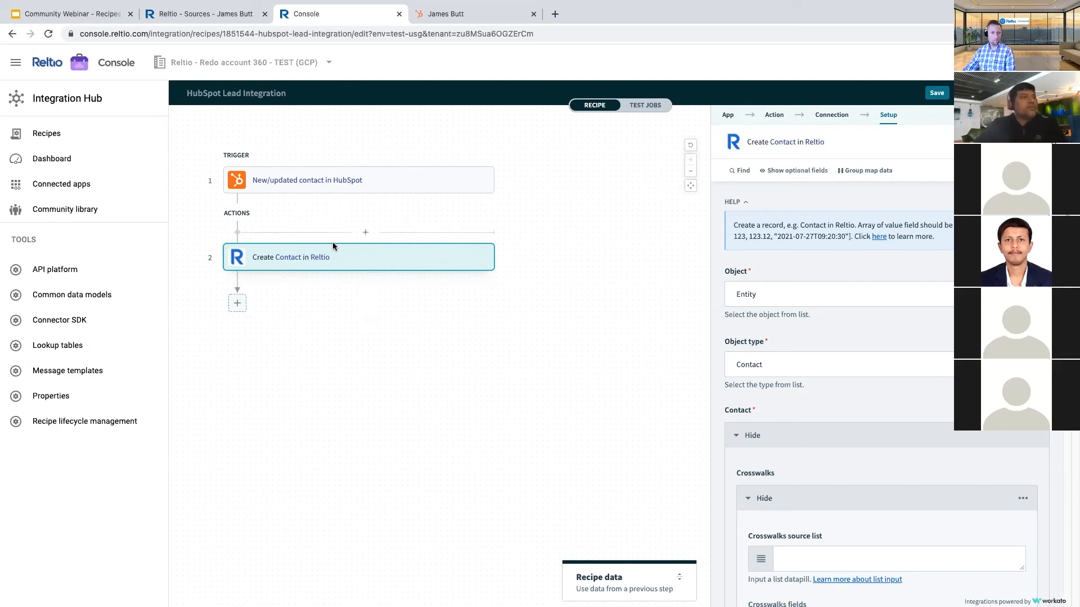
- Show the next-step choices after Create Contact in Reltio, then view the contact's HubSpot record
click(236, 303)
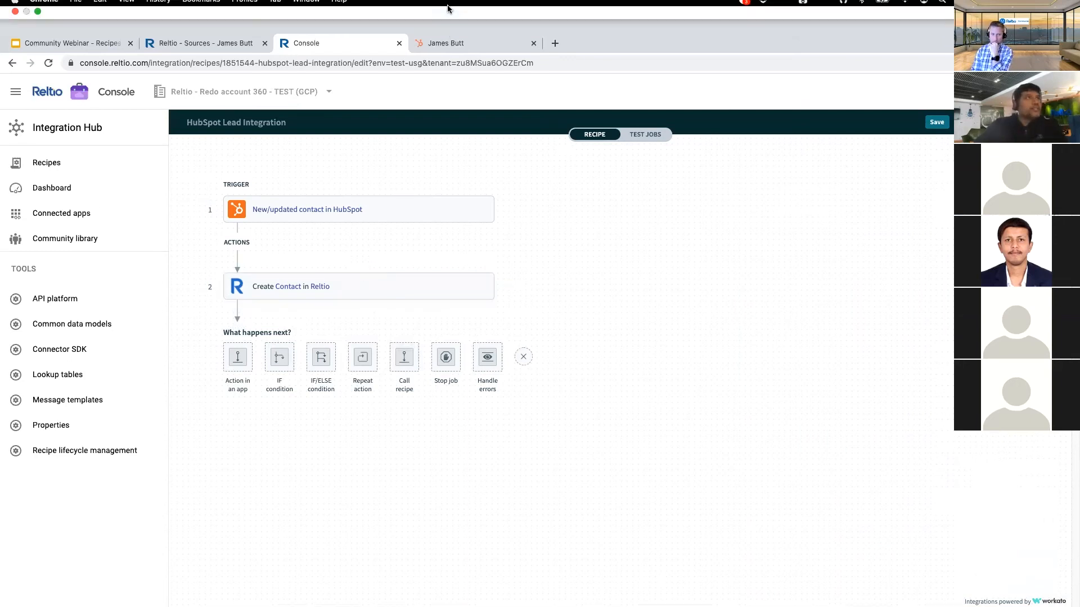
click(446, 13)
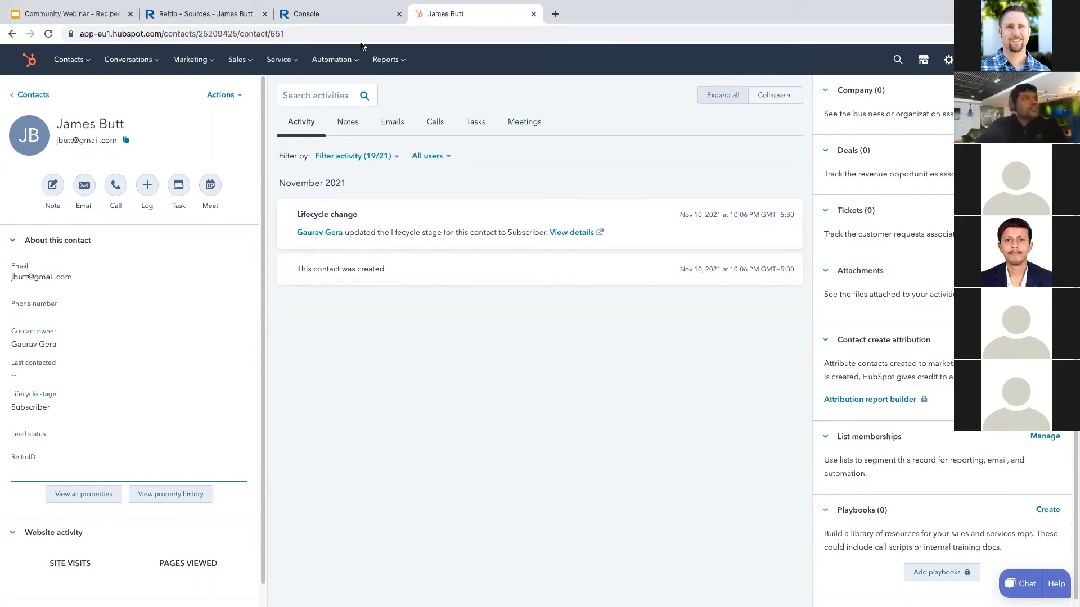
- Return from HubSpot to the HubSpot Lead Integration recipe editor
click(343, 14)
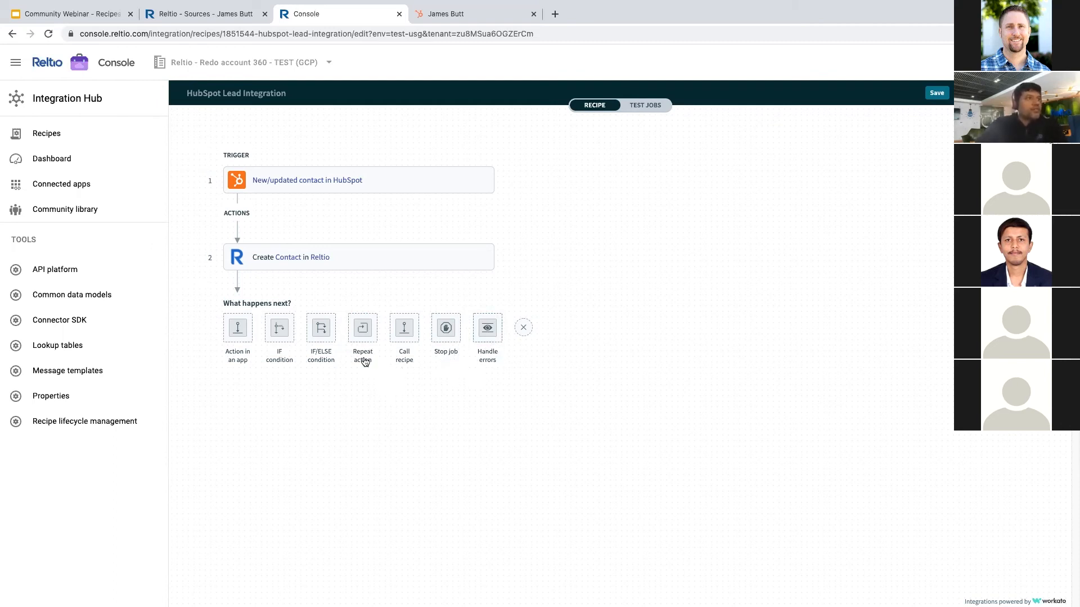
- Add an IF condition as step 3 that checks whether the Step 2 URI is present
click(333, 342)
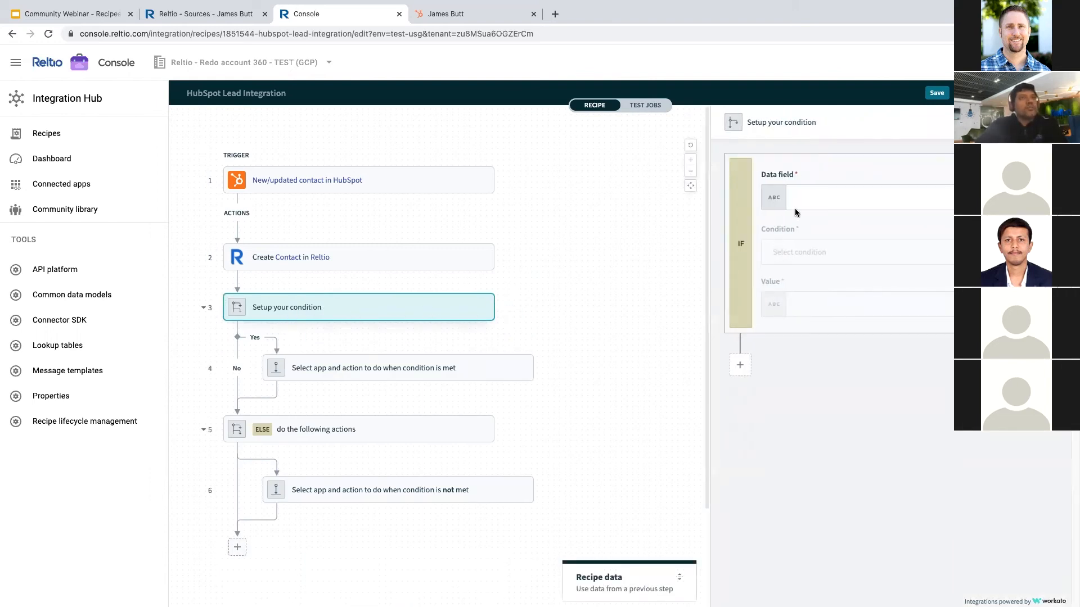
click(801, 198)
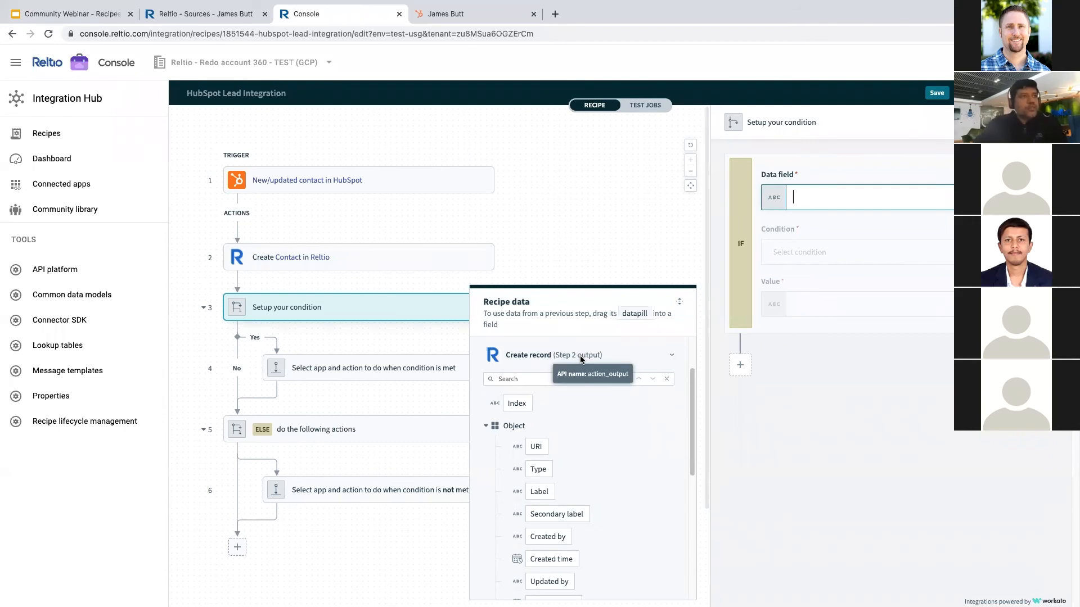
drag(536, 447, 792, 208)
click(802, 251)
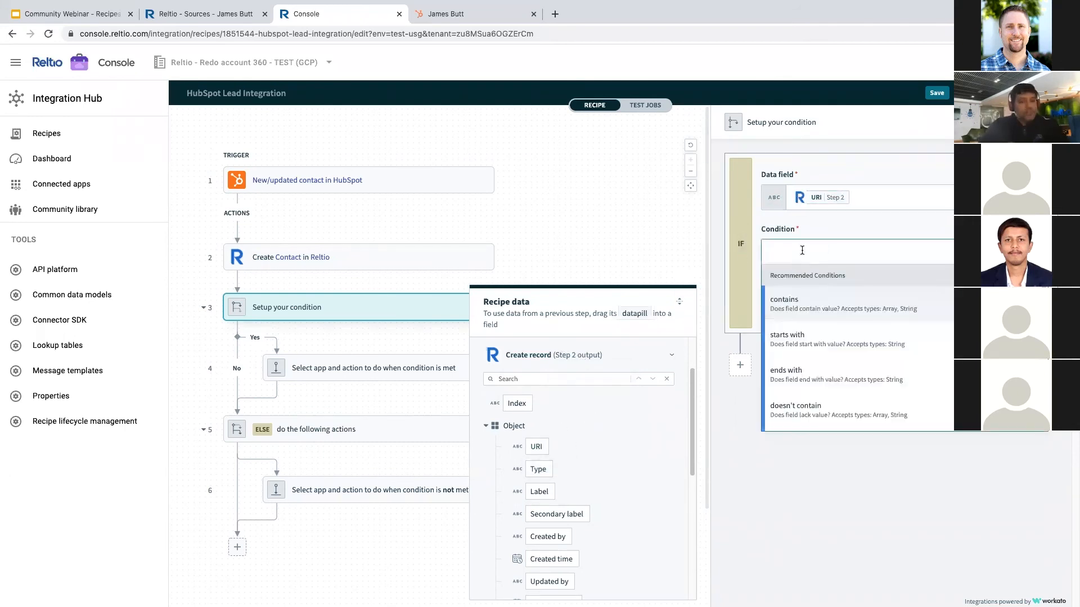
text(ispre)
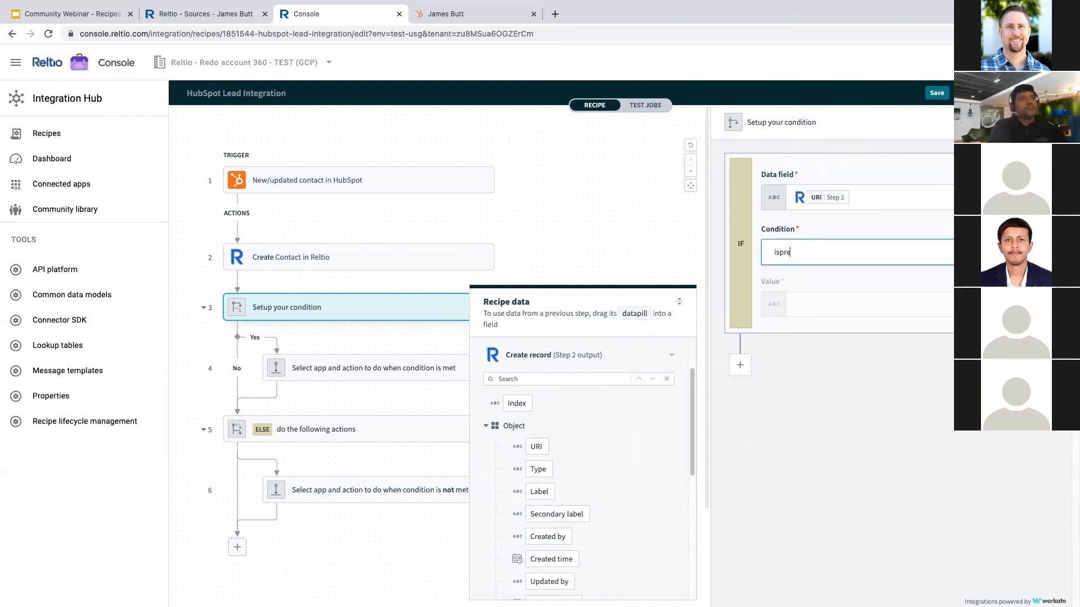
key(BackSpace)
text(p)
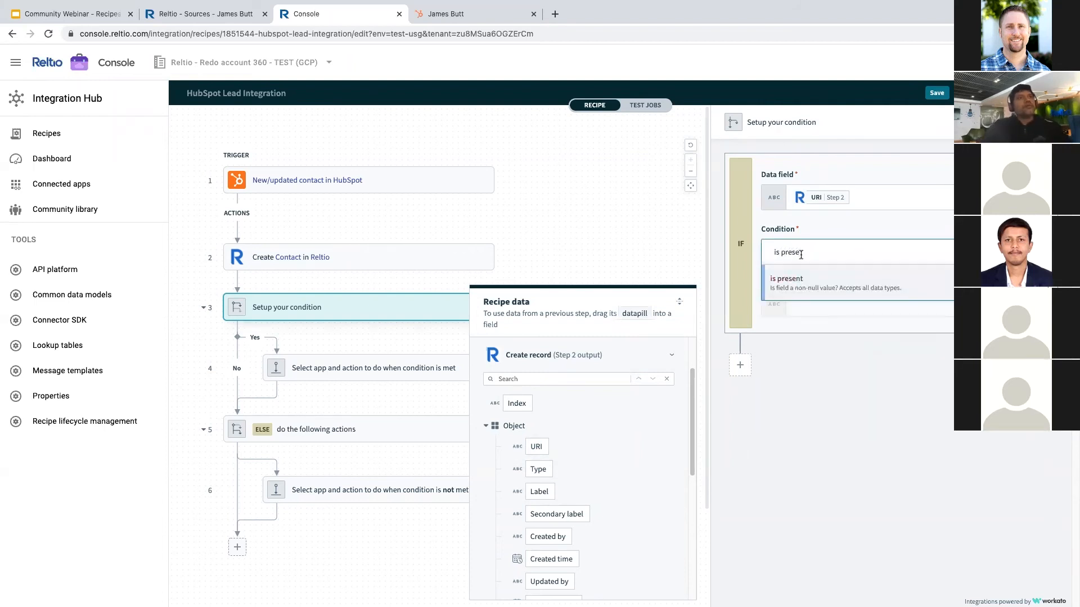
click(802, 283)
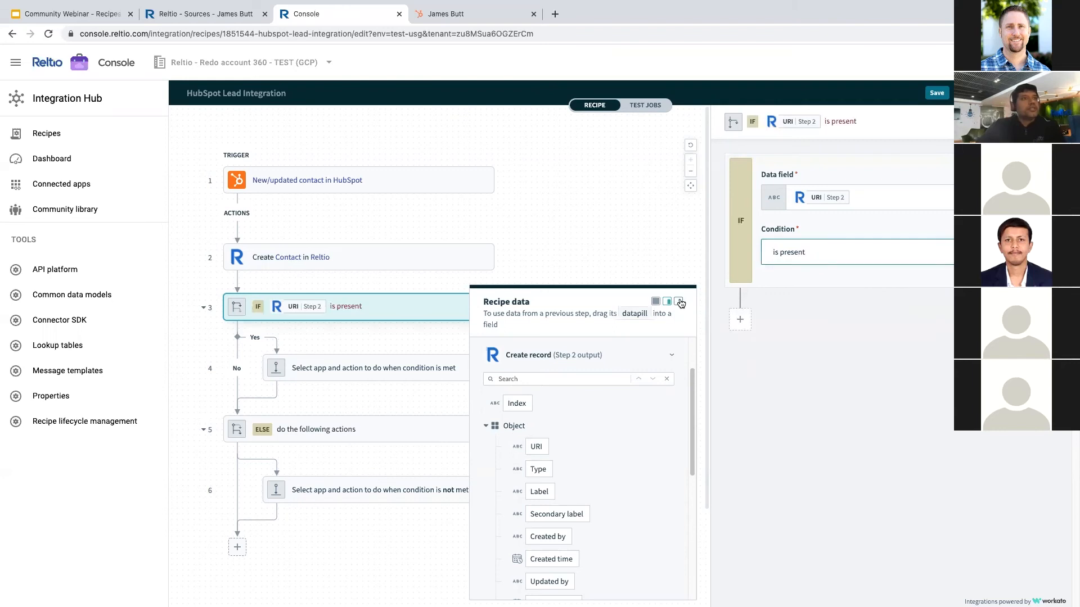
click(682, 302)
click(313, 368)
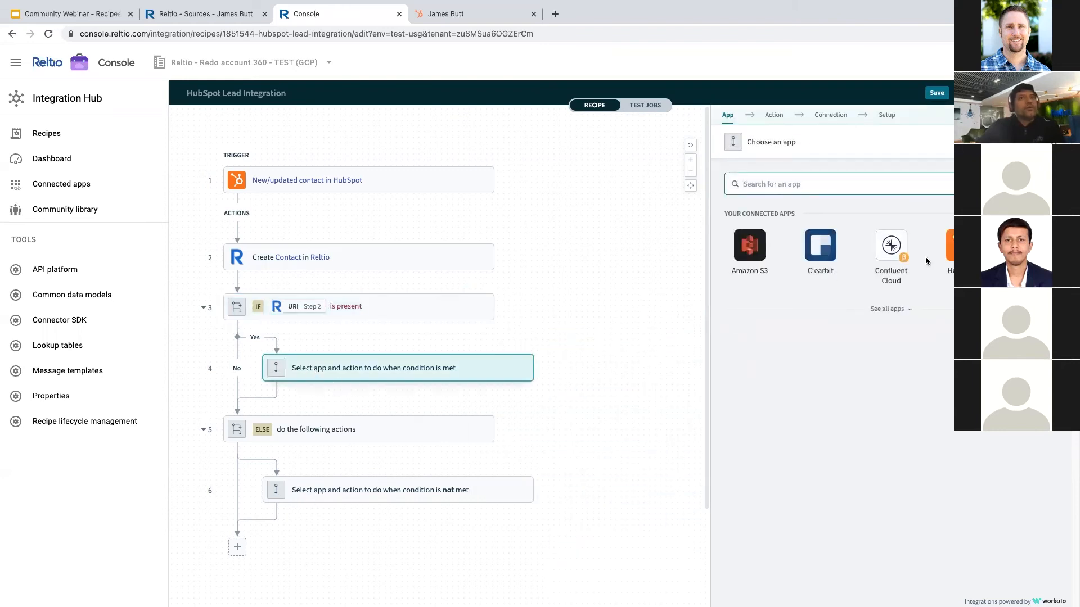
- Make step 4 a HubSpot Create/update contact action and start filling Contact email
click(950, 247)
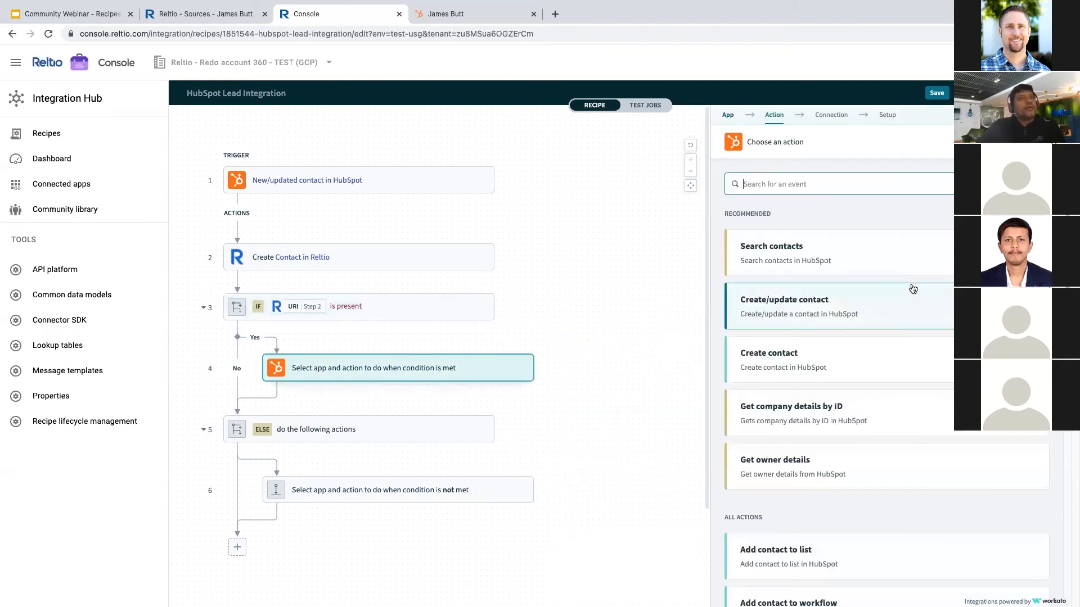
click(806, 309)
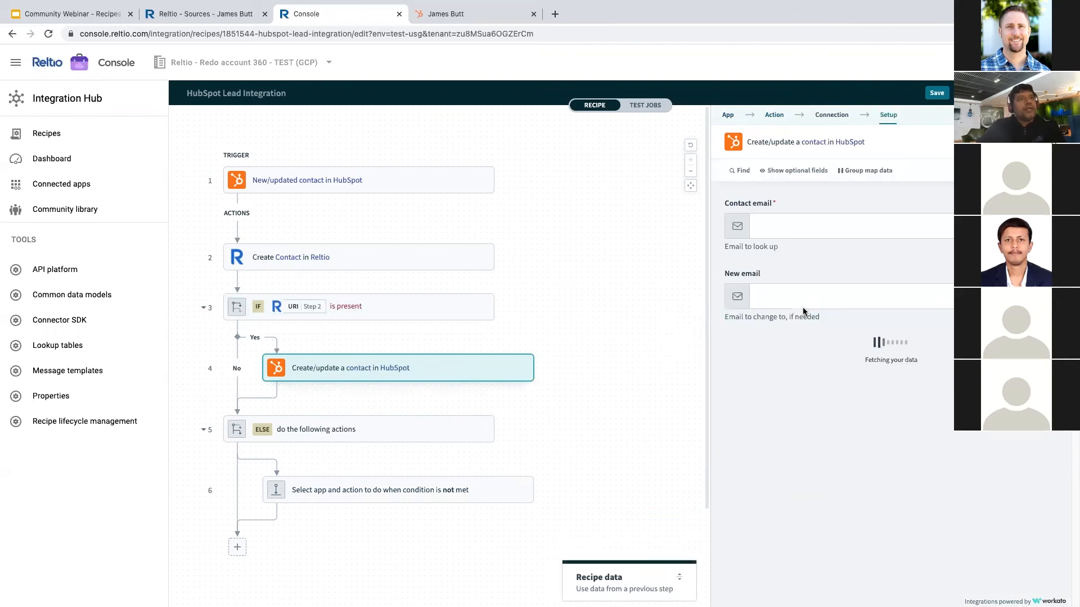
click(793, 234)
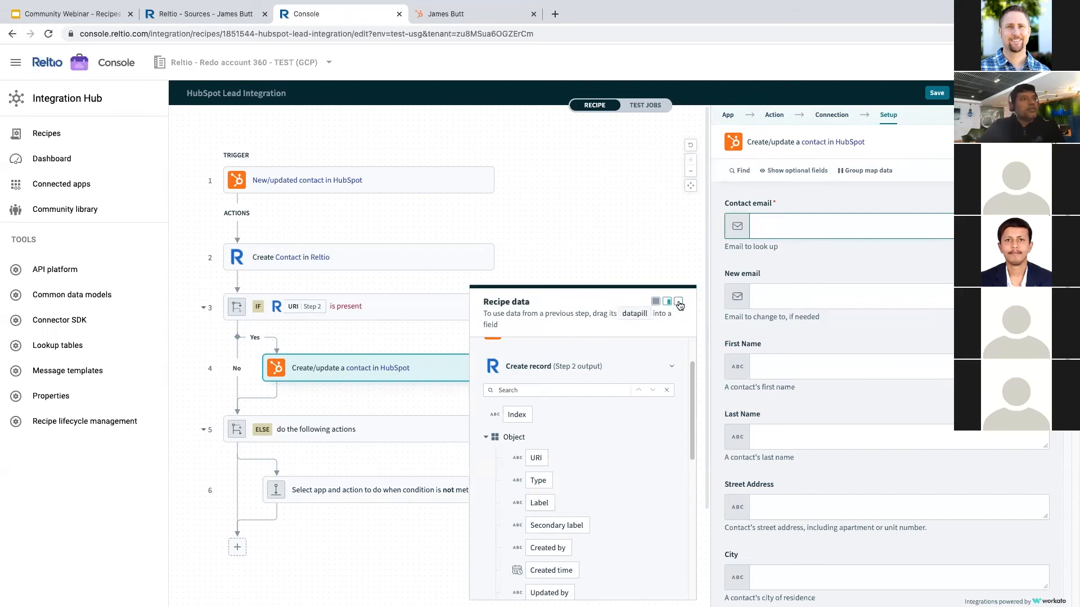
click(679, 302)
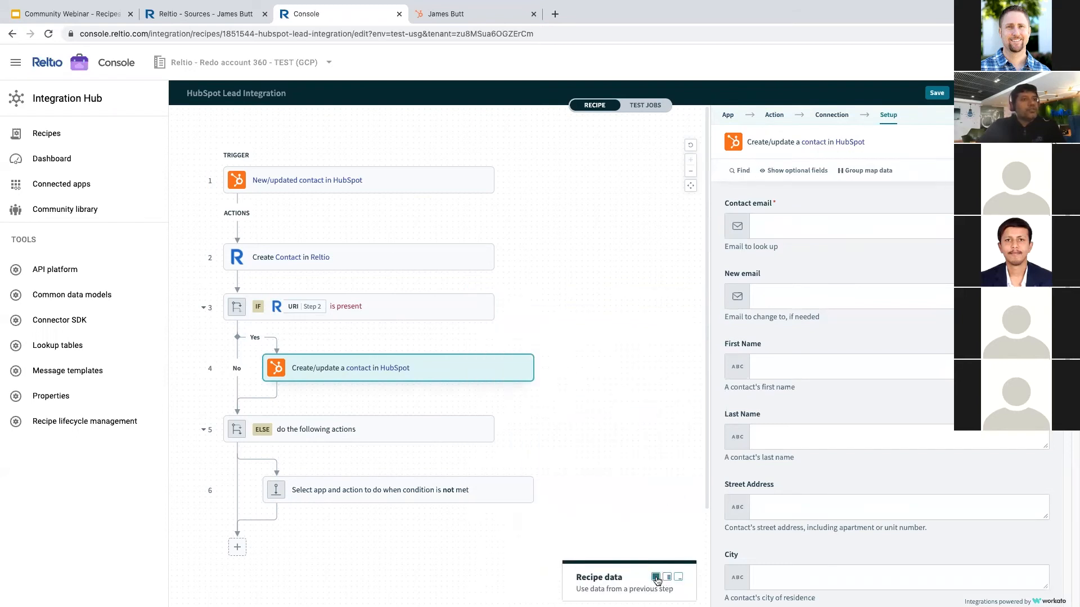
click(666, 579)
scroll(325, 245, up, 1)
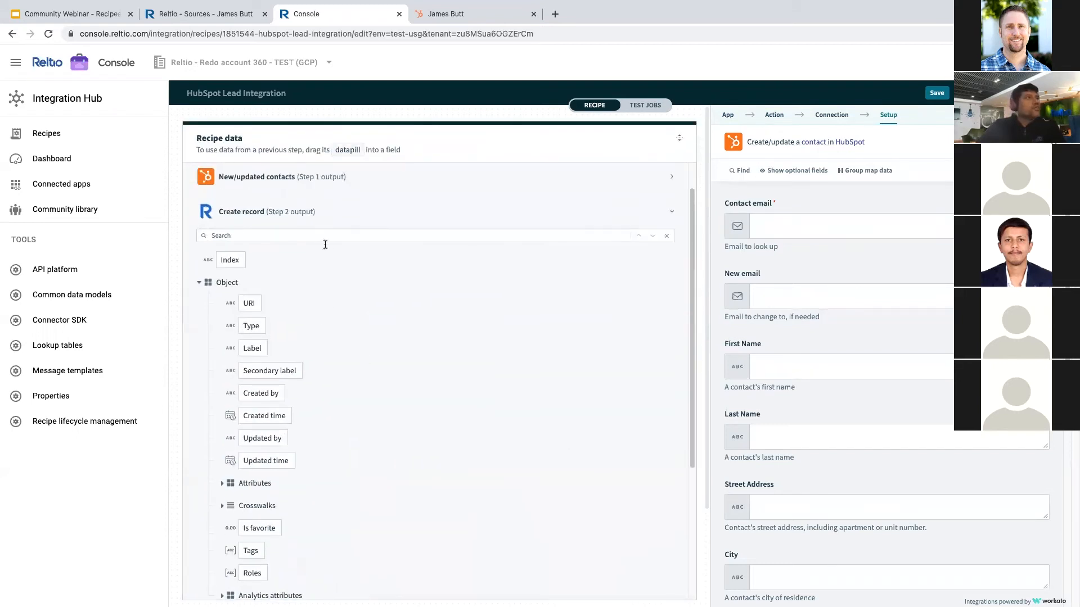
click(314, 187)
- Search recipe data for 'Email' and map the contact's Email pill into Contact email
click(258, 203)
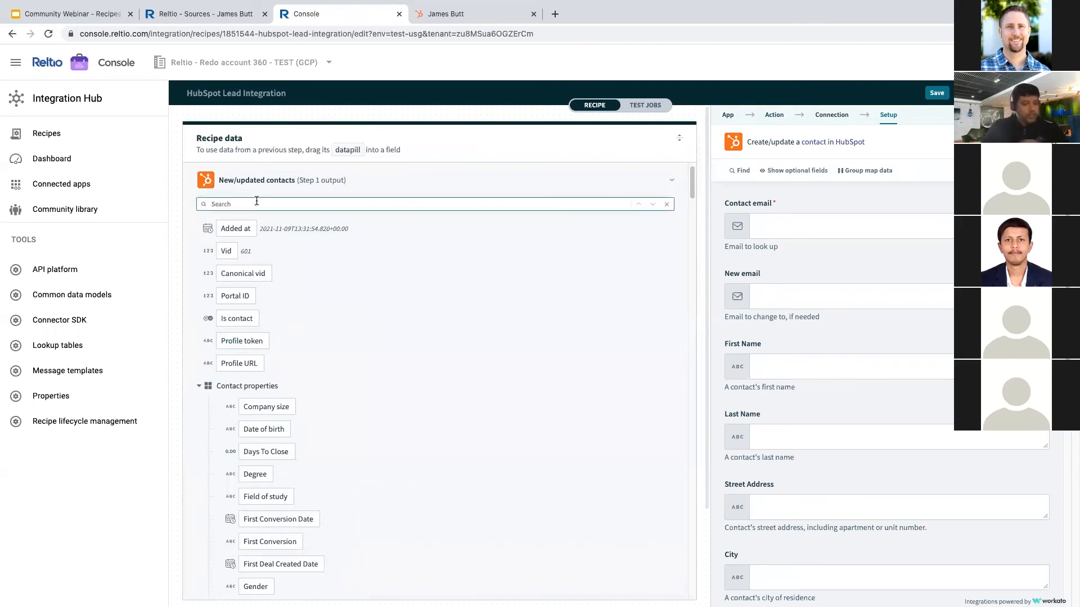
text(Email)
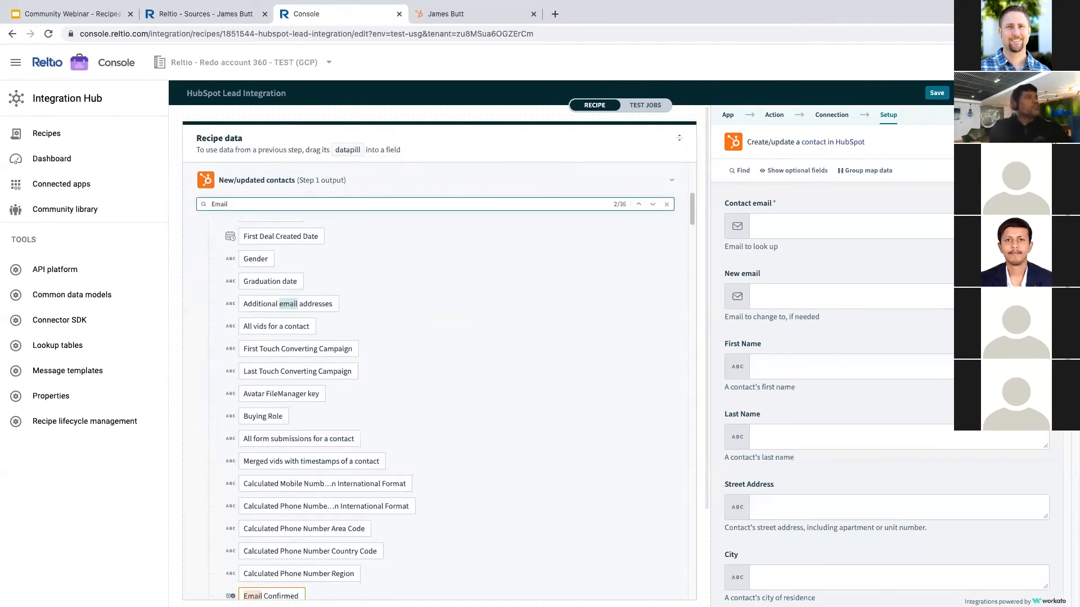
key(Return)
scroll(316, 514, down, 15)
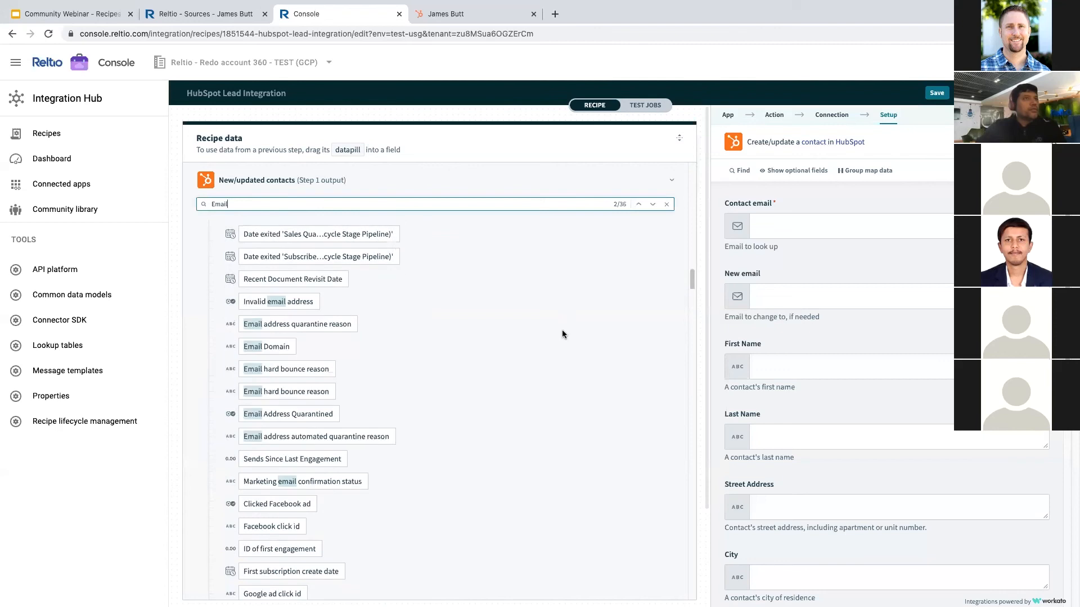
scroll(495, 413, up, 10)
drag(253, 437, 804, 225)
scroll(805, 394, down, 5)
scroll(804, 445, down, 3)
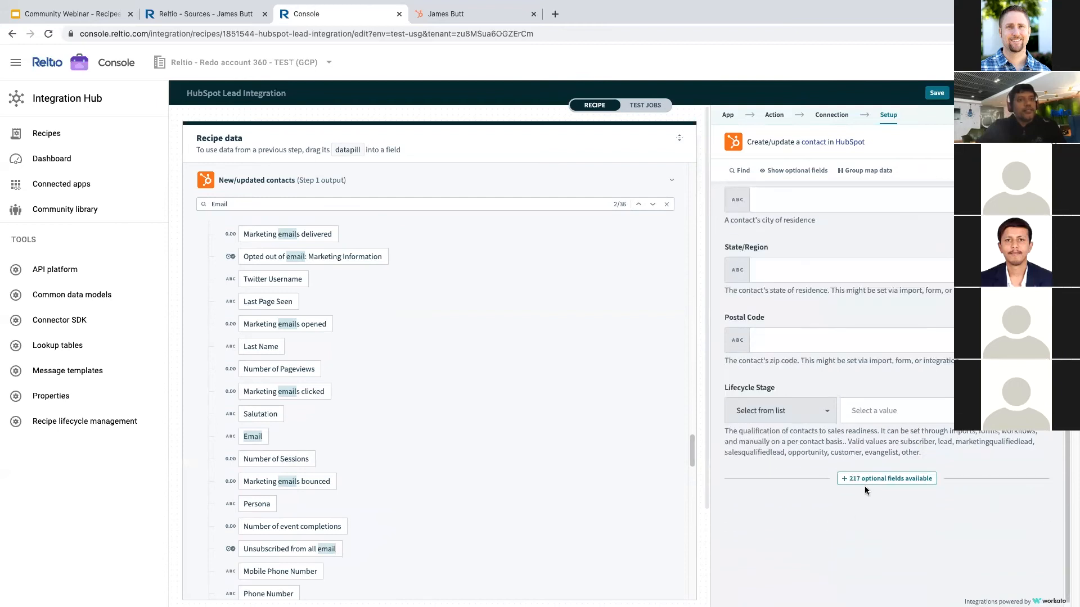
click(881, 480)
- Add the ReltioID optional field to the HubSpot contact step
text(rel)
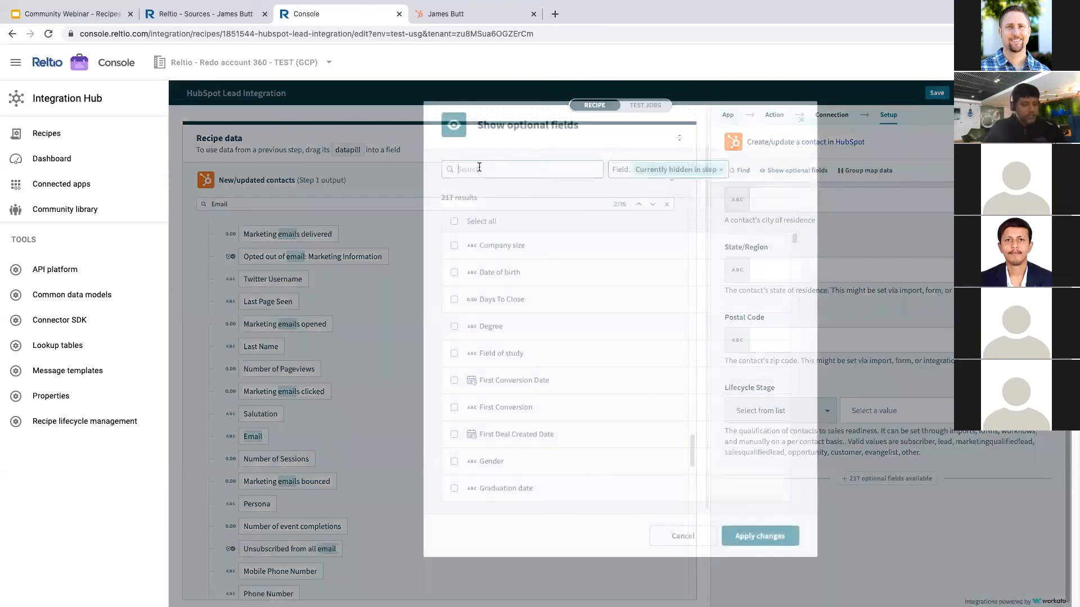
text(t)
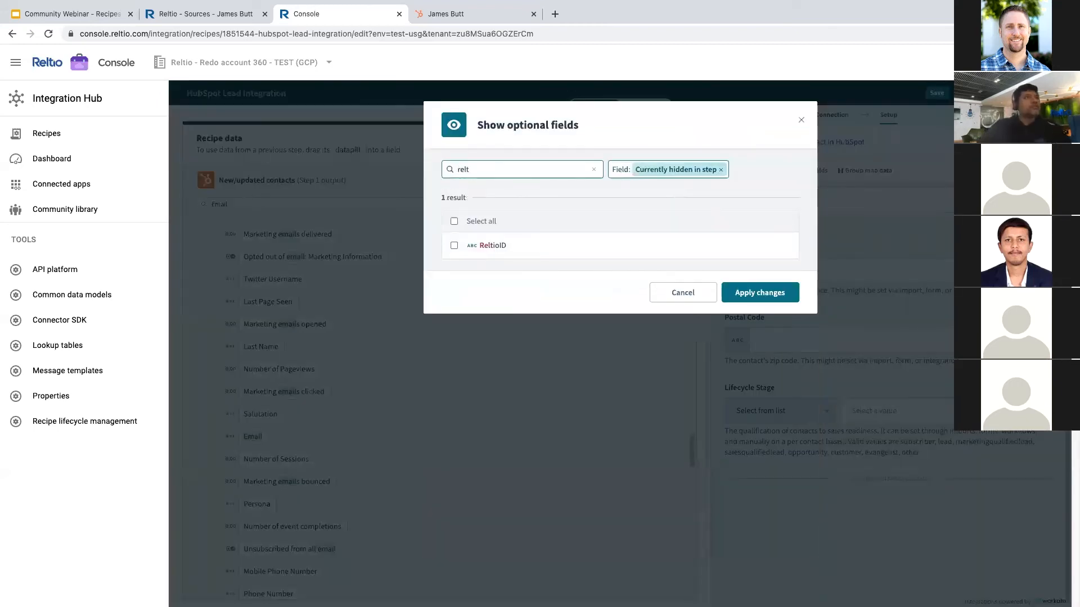
click(454, 246)
click(760, 292)
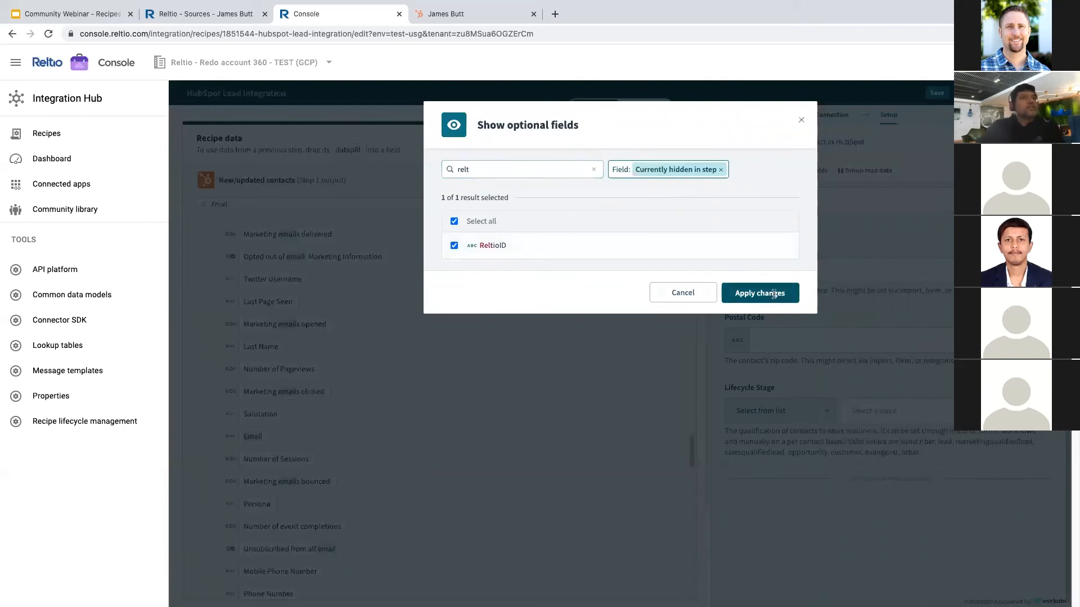
- Map the Step 2 URI pill into the ReltioID field
click(258, 186)
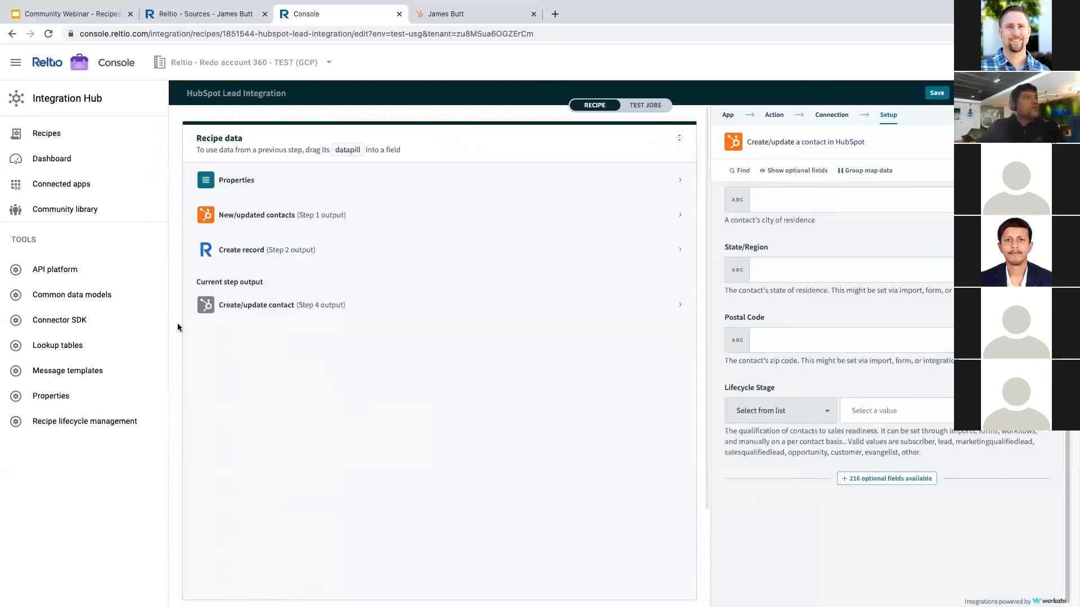
click(254, 250)
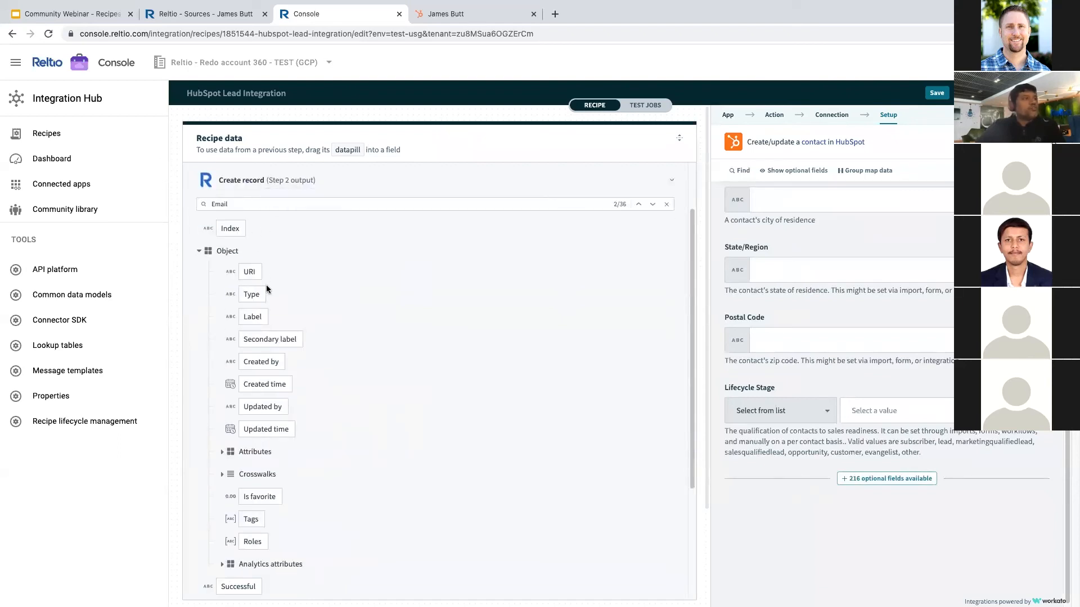
drag(252, 278, 754, 334)
scroll(780, 281, up, 3)
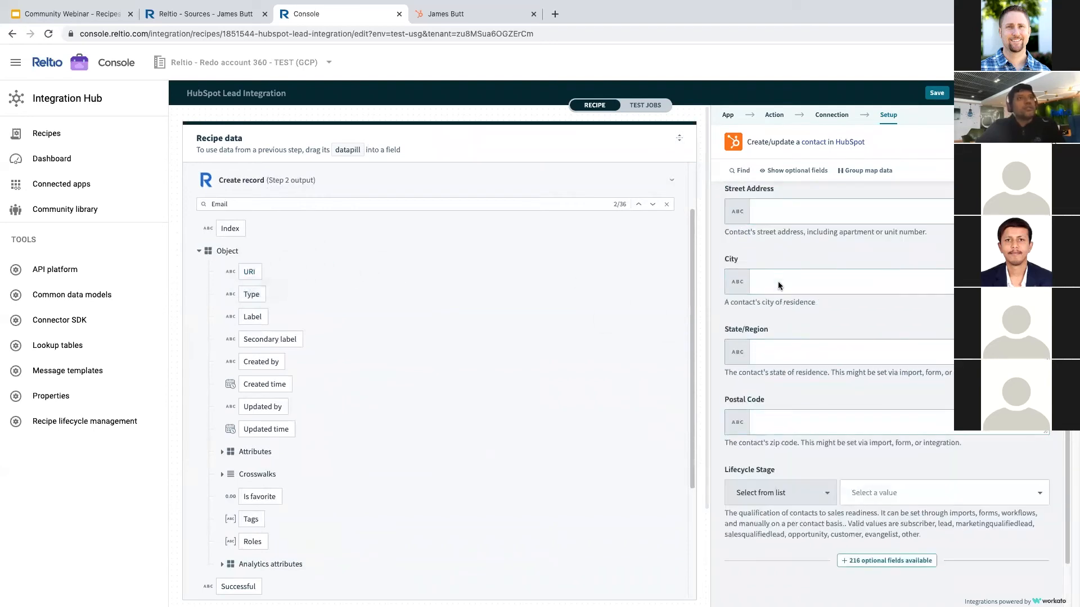
scroll(780, 281, up, 5)
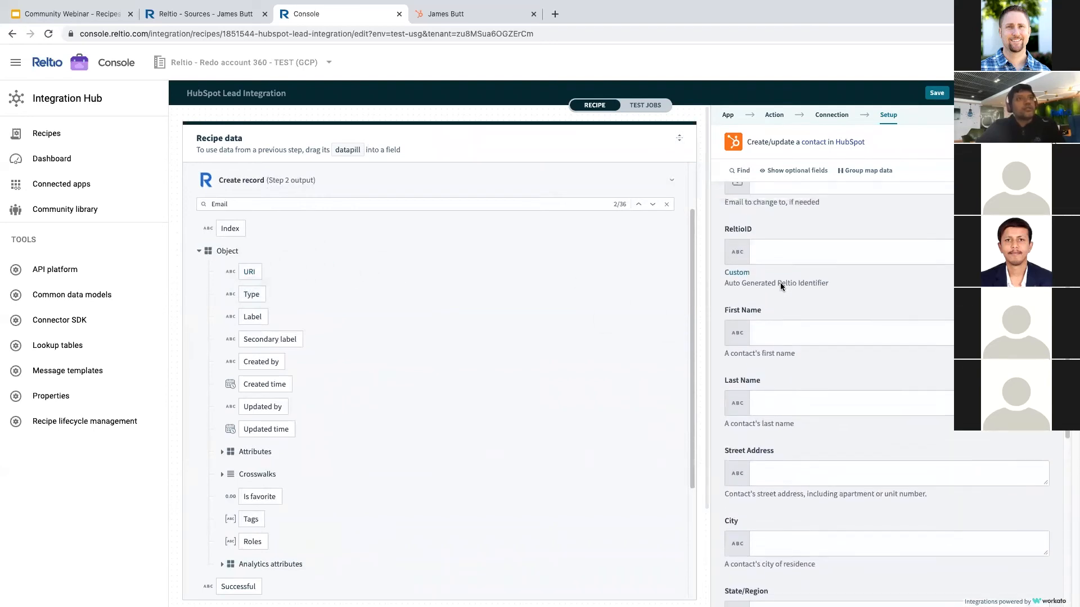
click(762, 316)
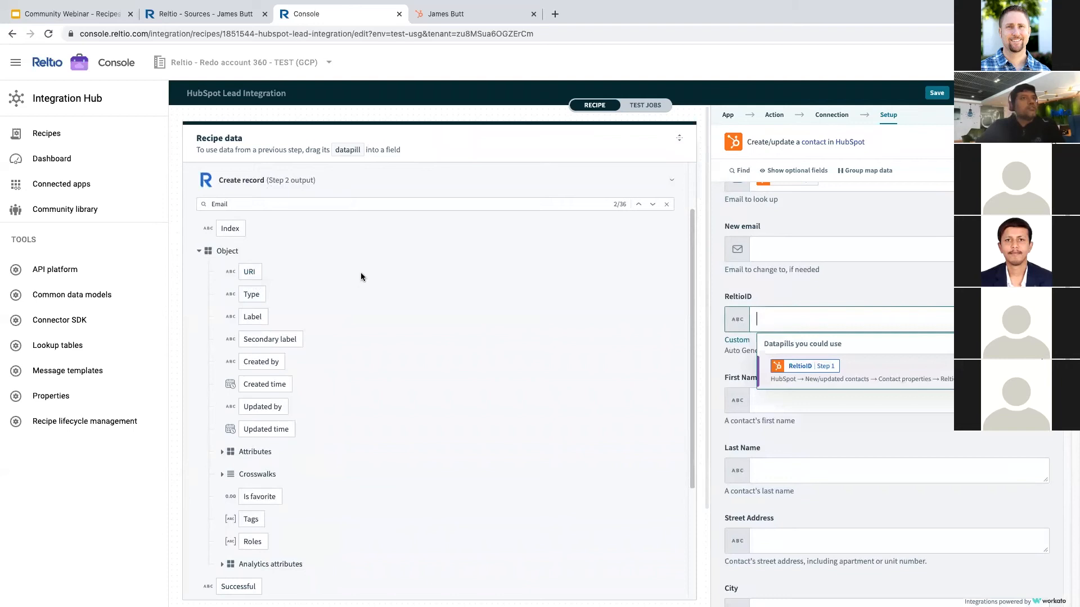
click(253, 272)
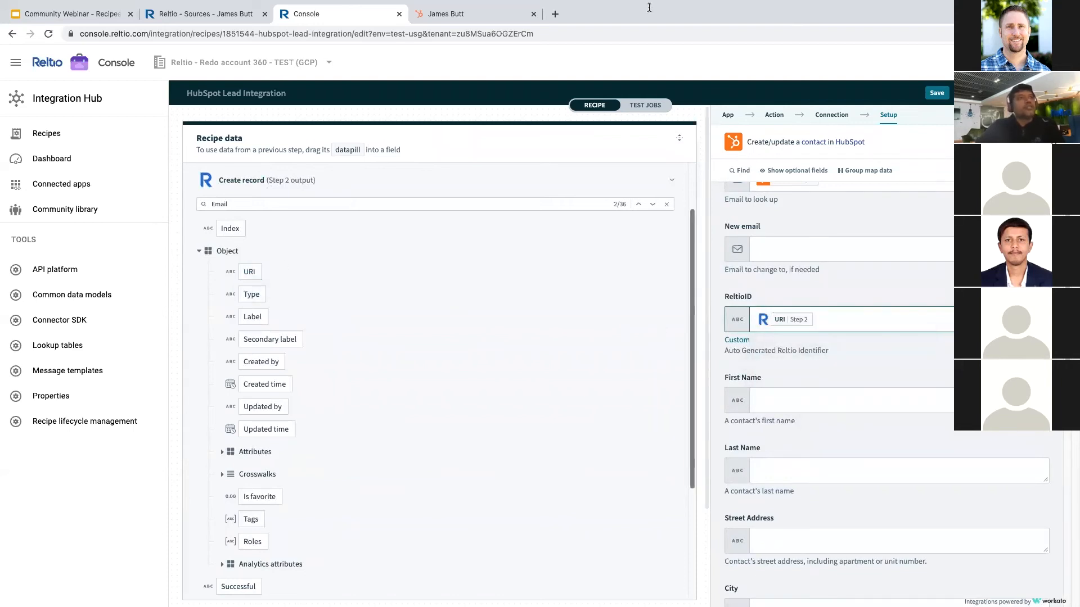
click(679, 138)
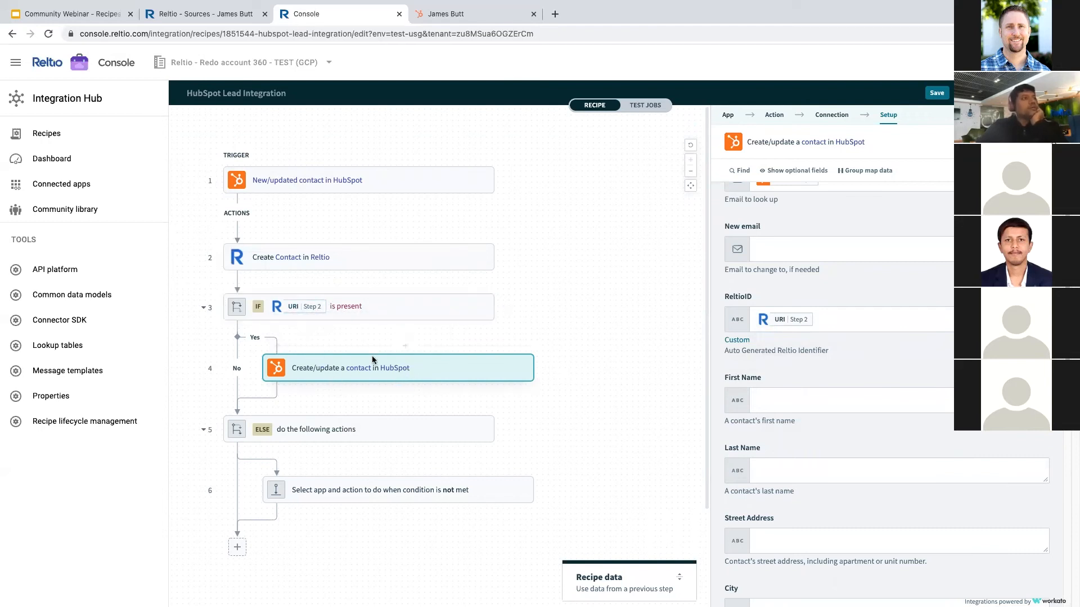
- Set the ELSE step to Logger's Log message to output with "Contact not created!"
click(317, 490)
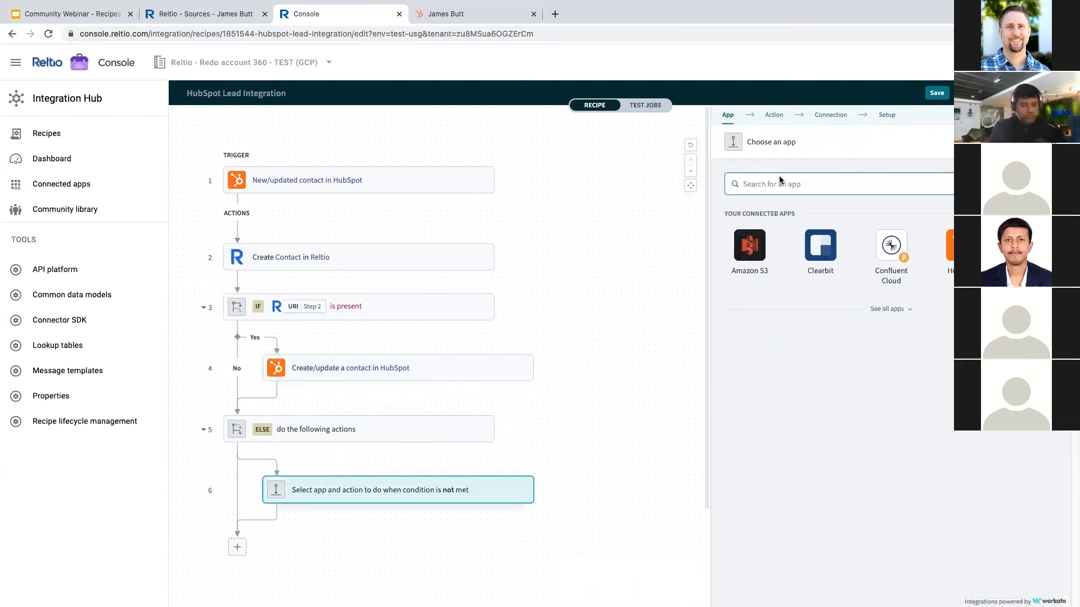
text(log)
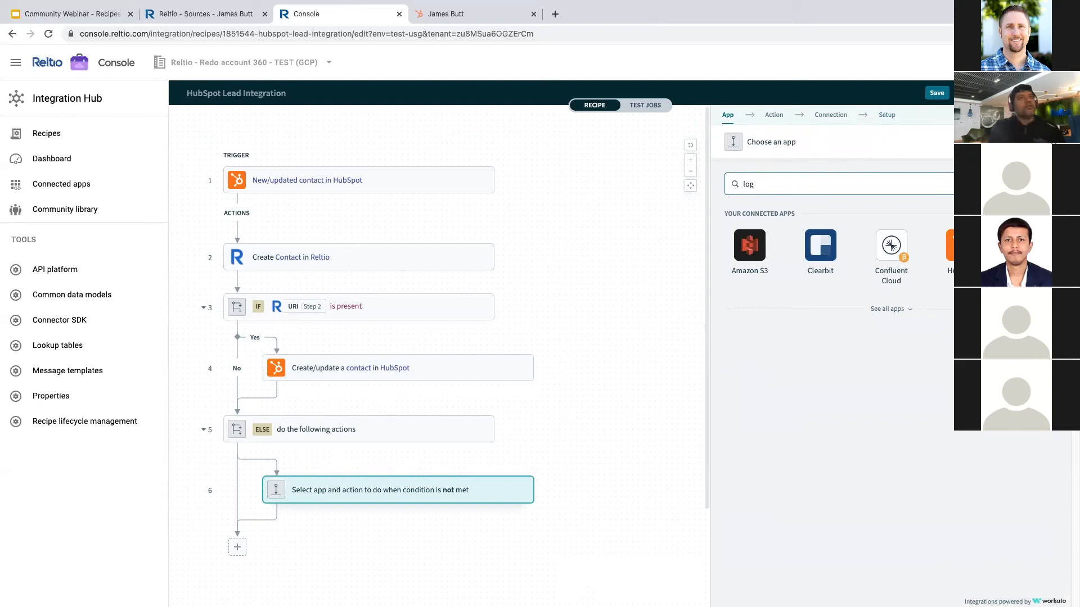
click(749, 245)
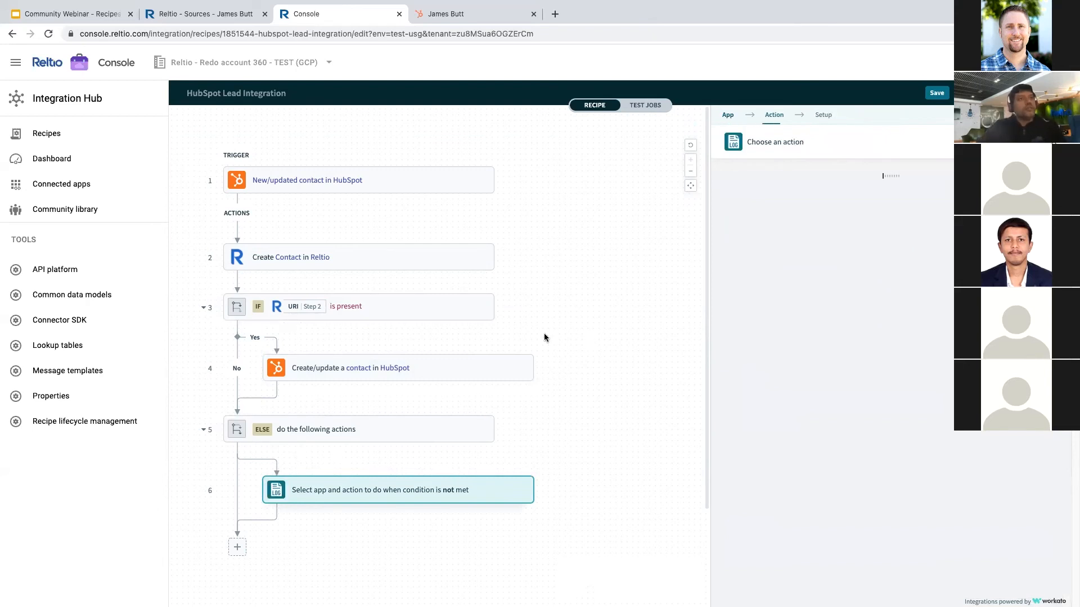
click(767, 297)
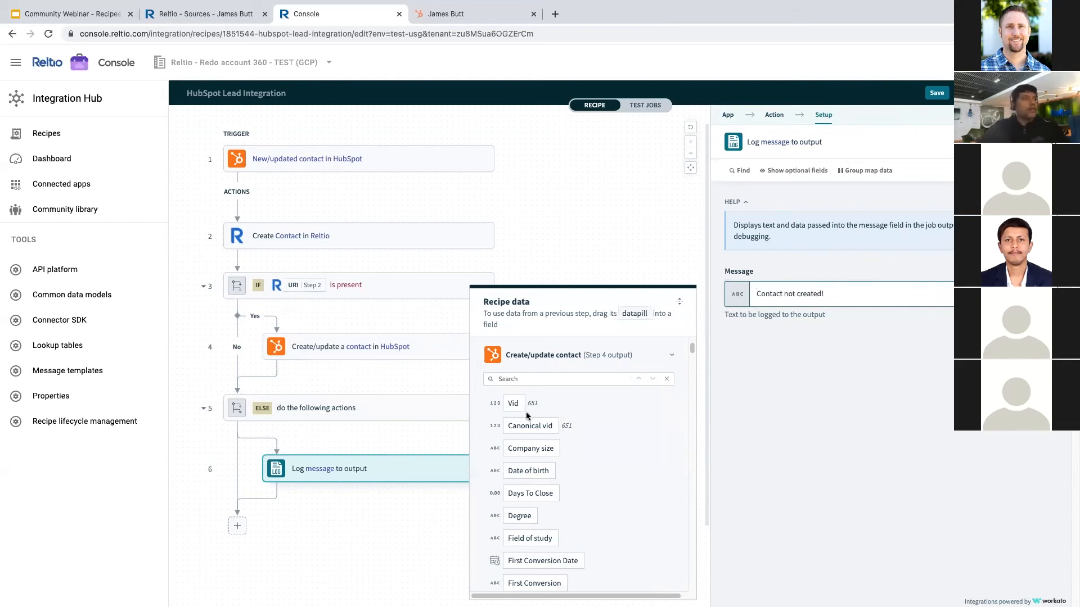
click(406, 495)
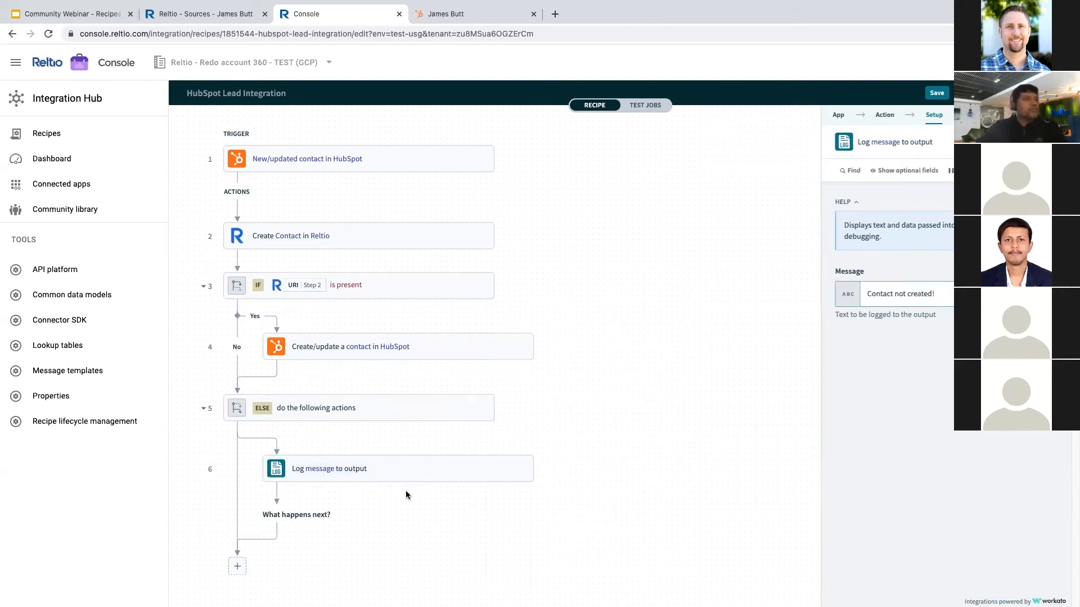
- Add a Stop job step reporting Successful, then leave the editor without saving
click(485, 541)
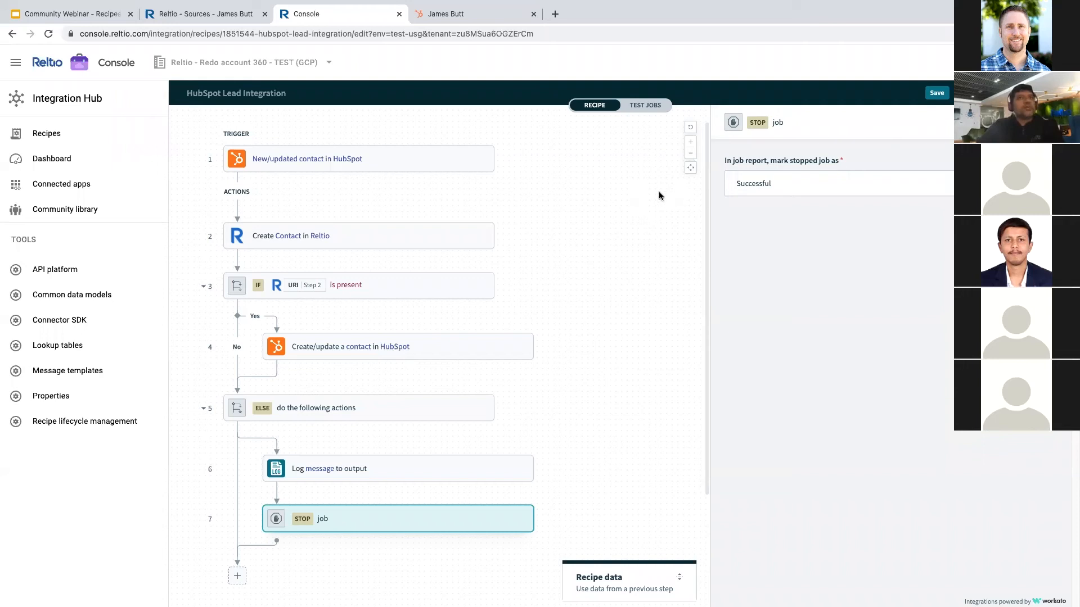
click(971, 92)
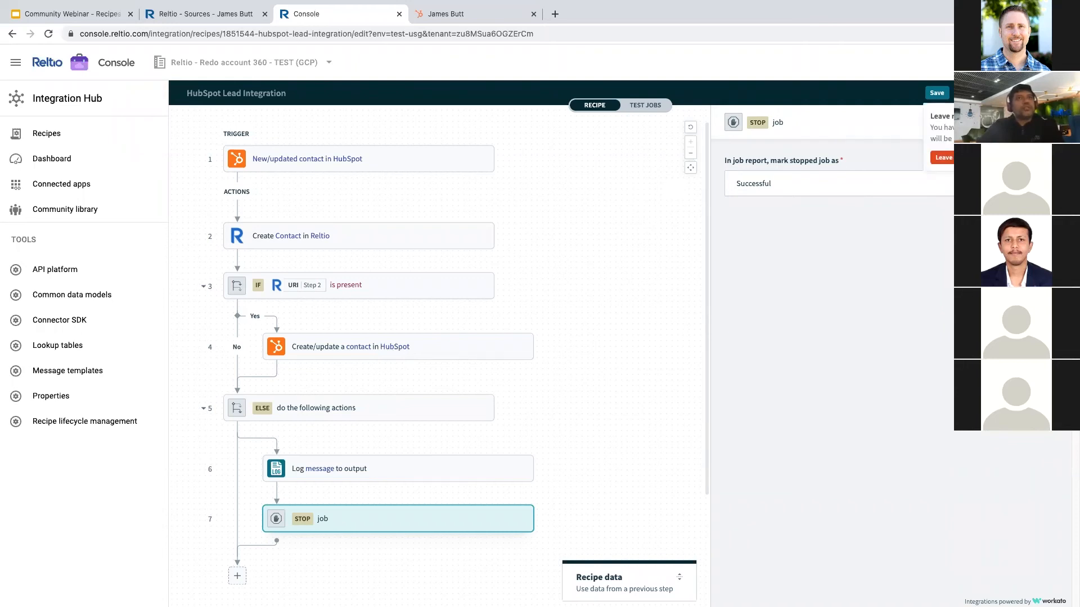
click(946, 160)
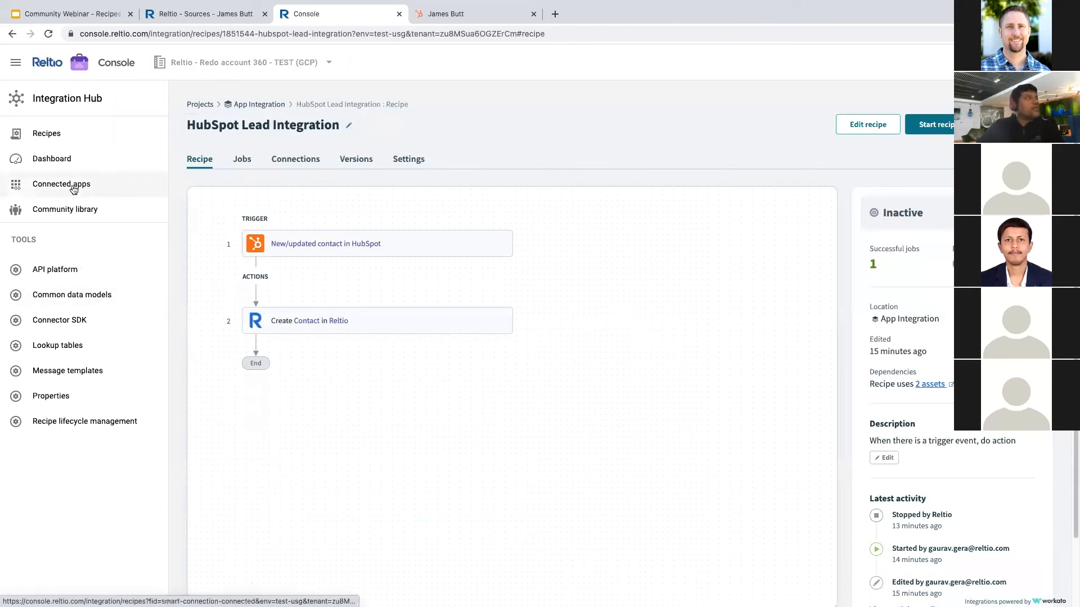
- Open the Load Org Entities from S3 CSV recipe from the Recipes list
click(48, 136)
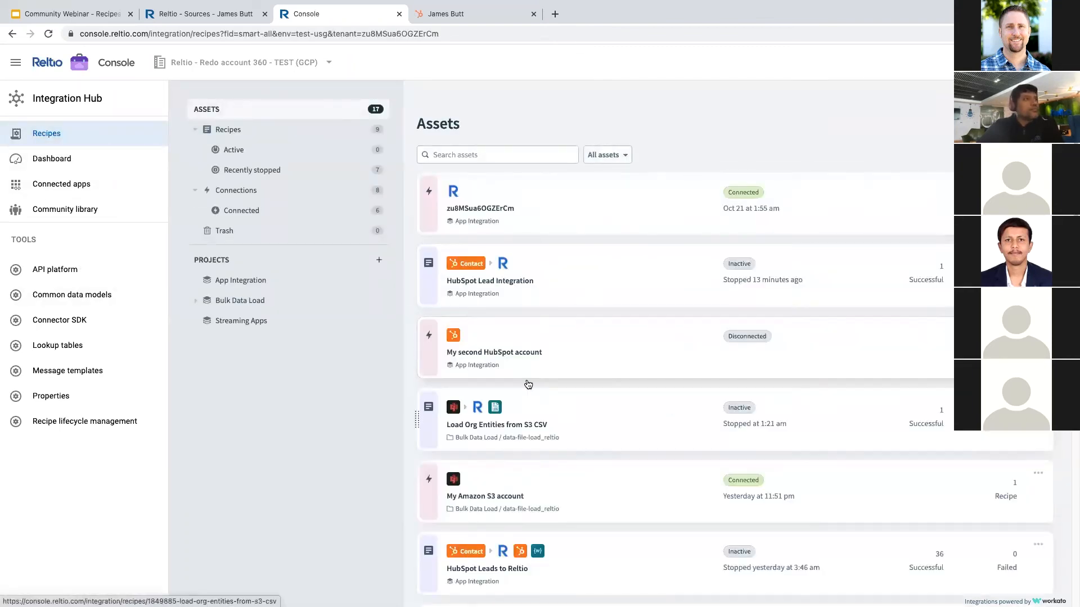
click(560, 412)
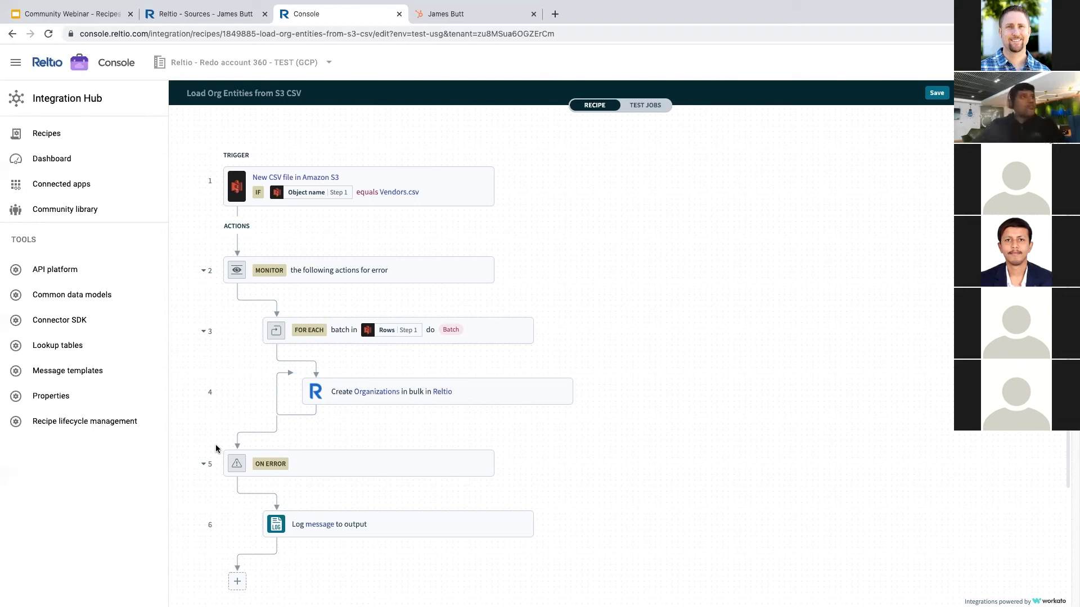
mouse_move(306, 404)
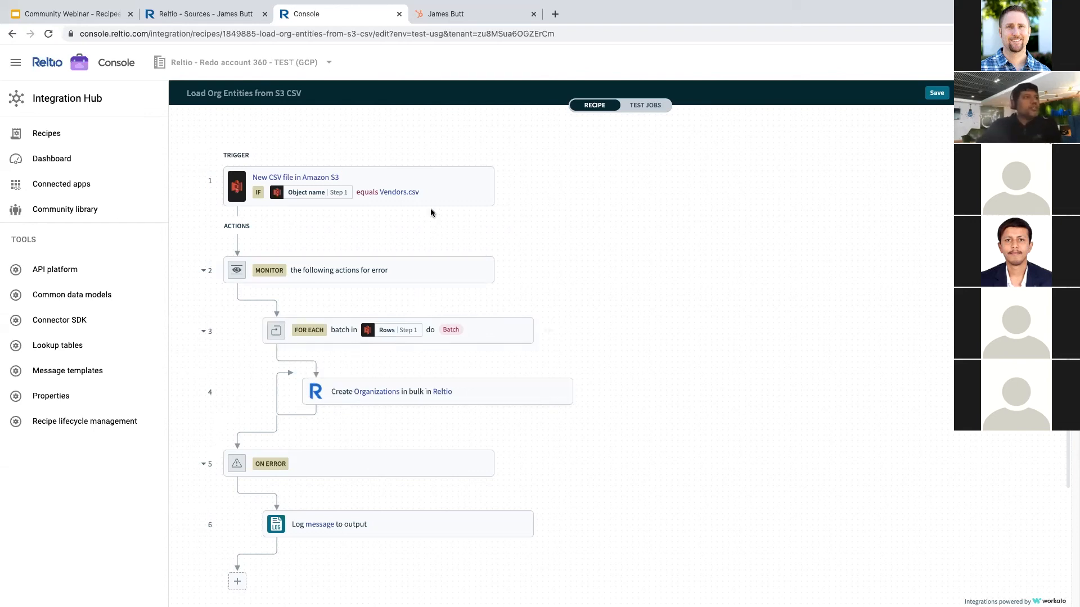
- Inspect the For each loop, then the Create Organizations in bulk step beneath it
click(487, 336)
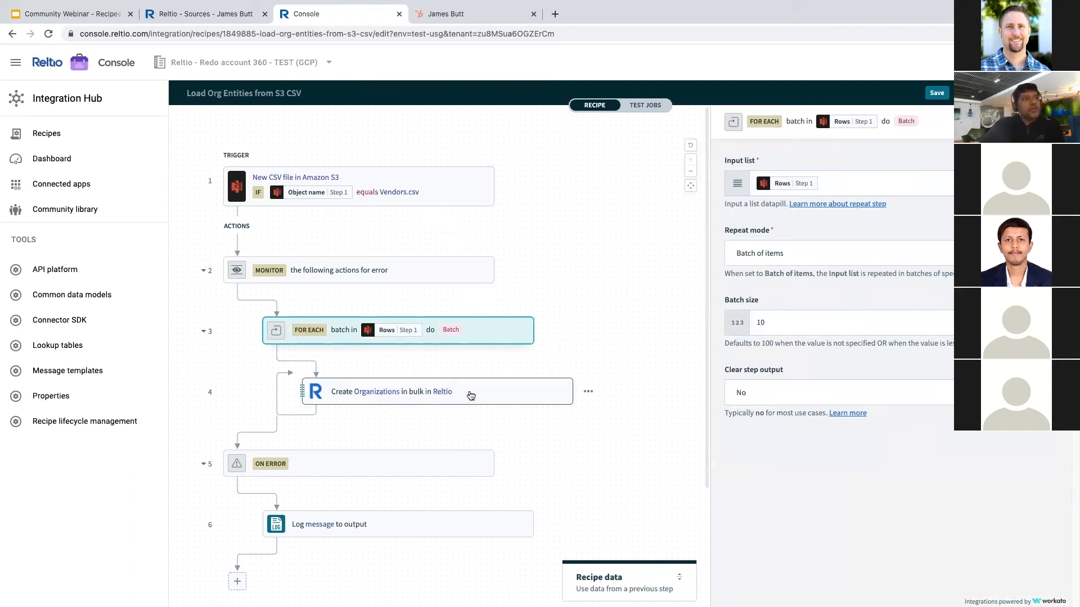
click(407, 401)
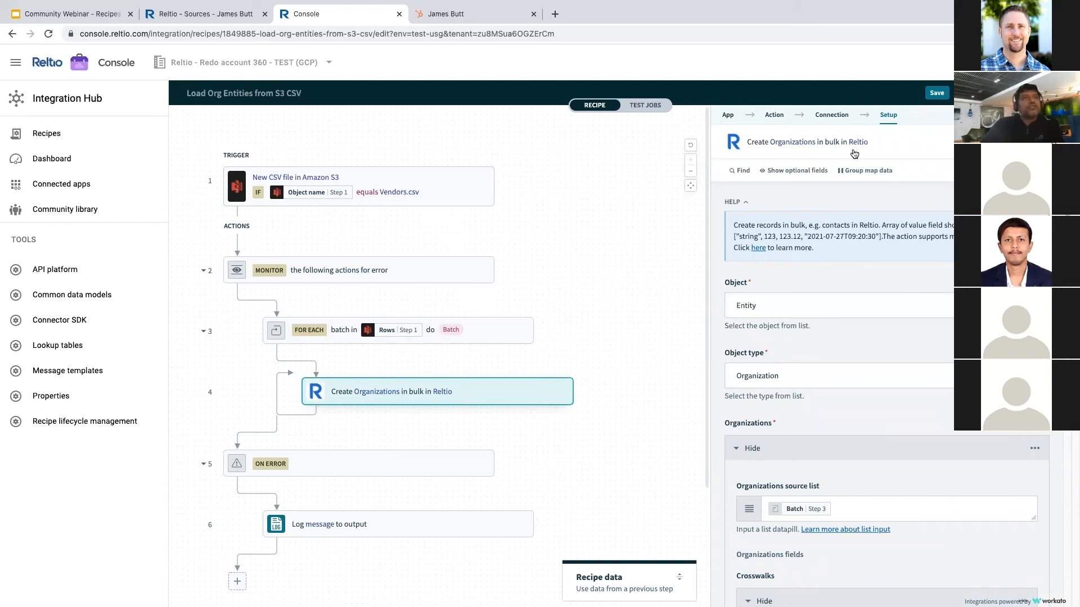
scroll(822, 408, down, 3)
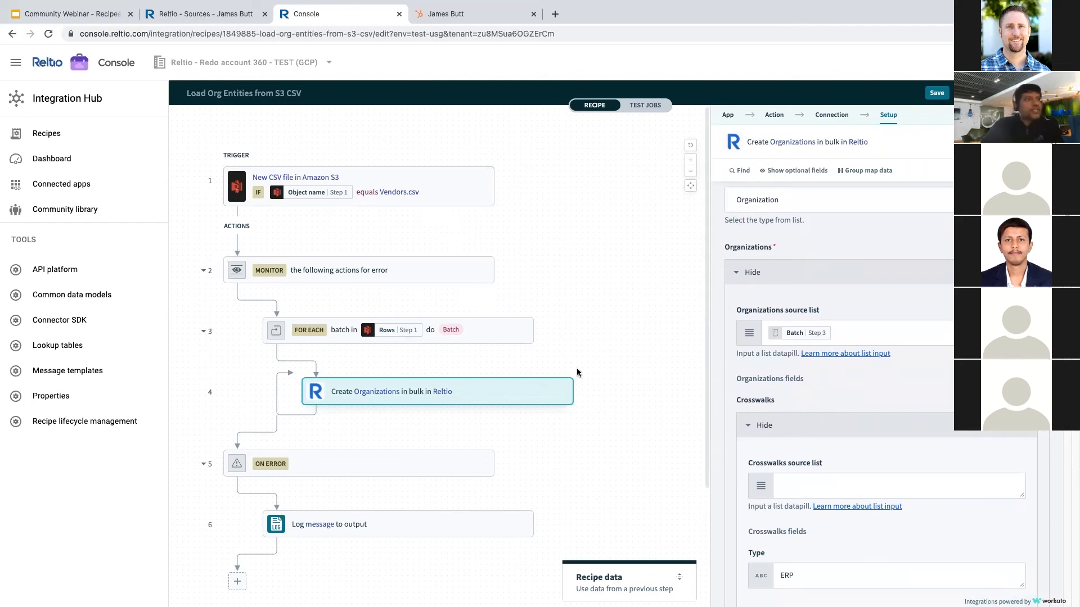
- Review the For each loop's Step 1 Rows input list and its batch size of 10
click(498, 336)
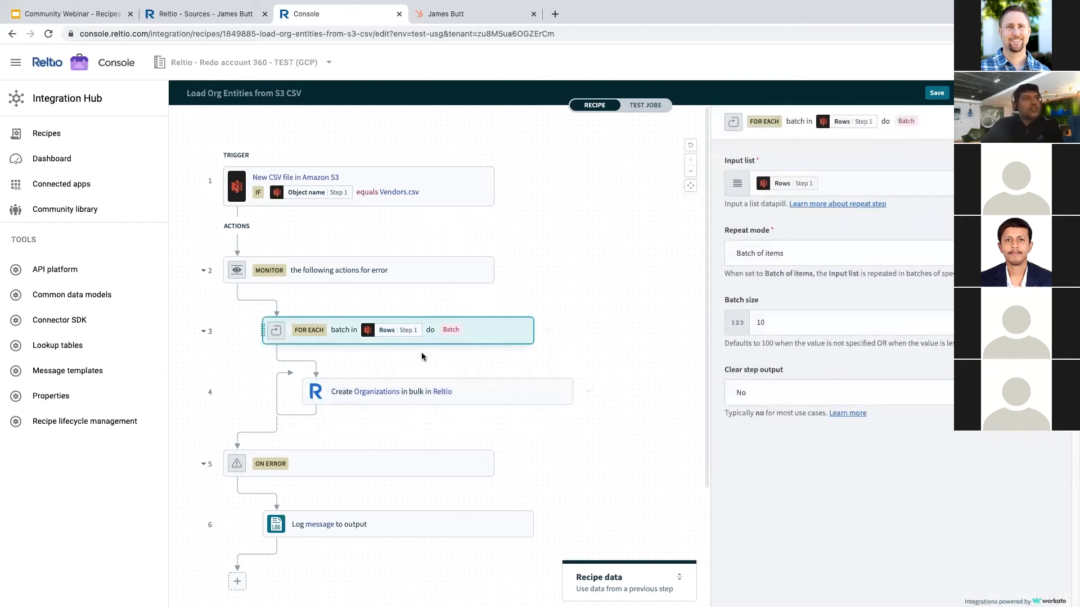
mouse_move(352, 188)
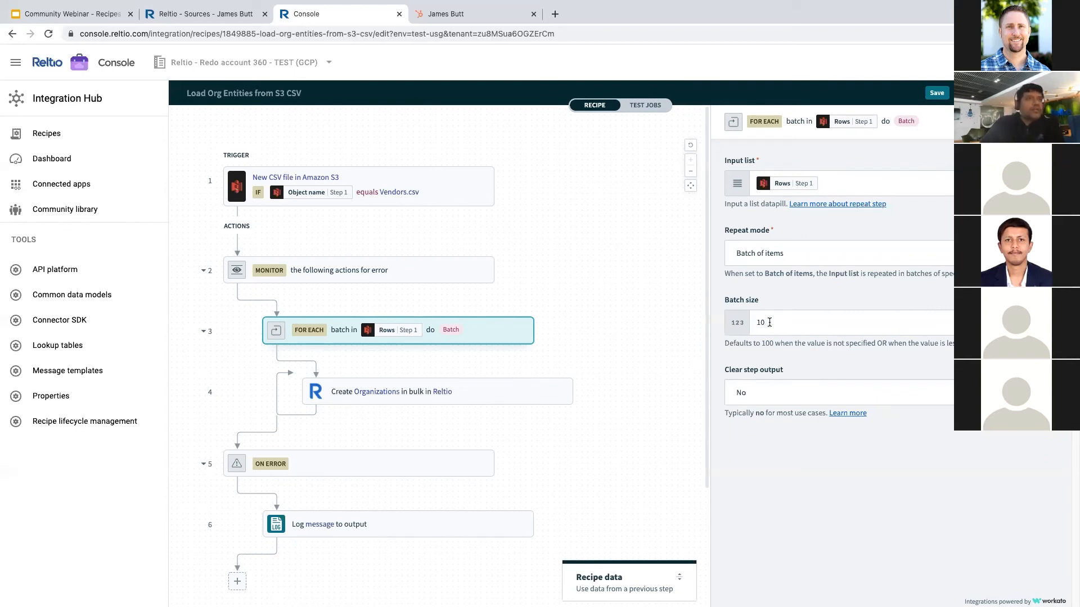
mouse_move(771, 343)
mouse_down()
mouse_move(753, 343)
mouse_move(755, 355)
mouse_up()
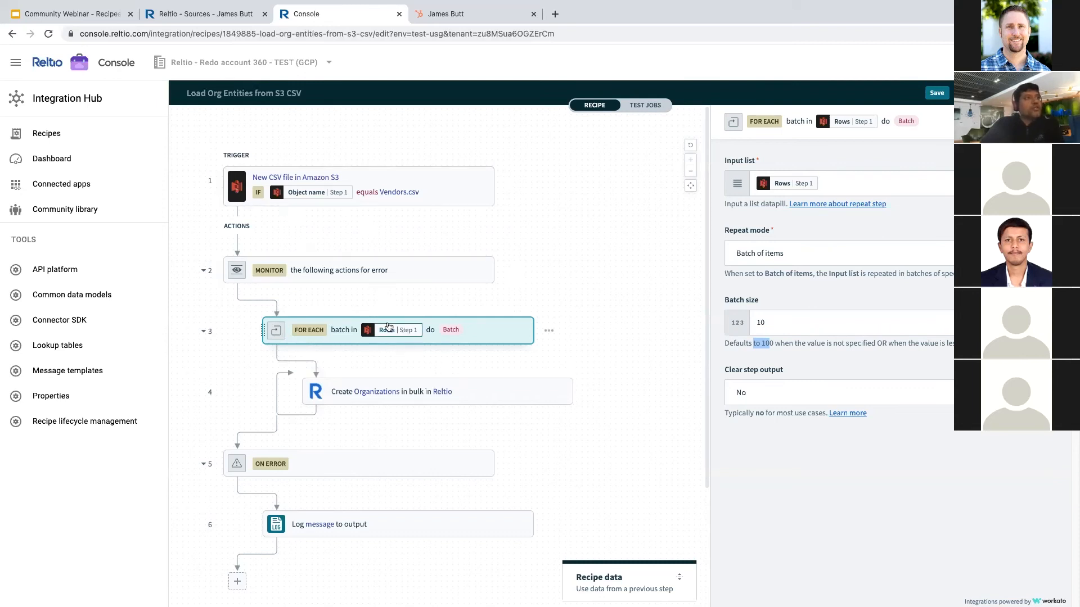
mouse_move(386, 335)
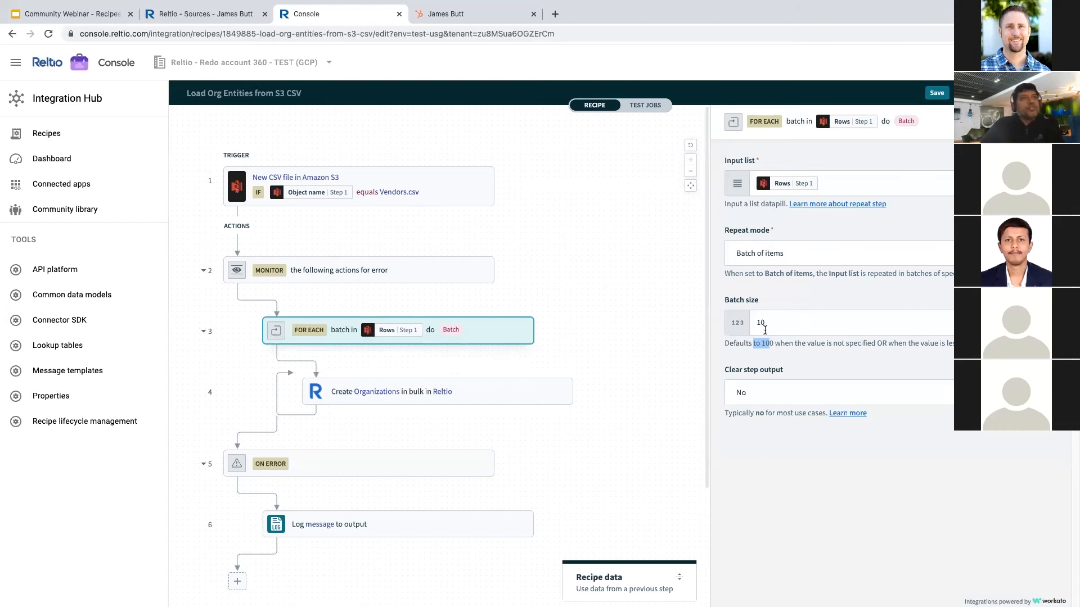
mouse_move(776, 186)
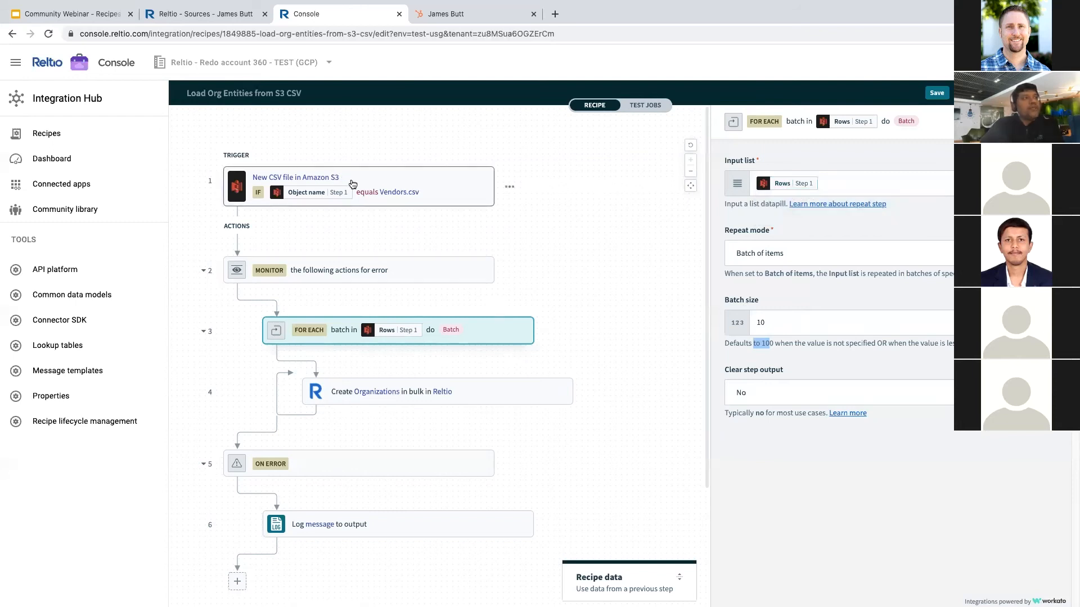
- Show the Create Organizations in bulk setup with the Step 3 Batch source list and ERP crosswalk
click(484, 397)
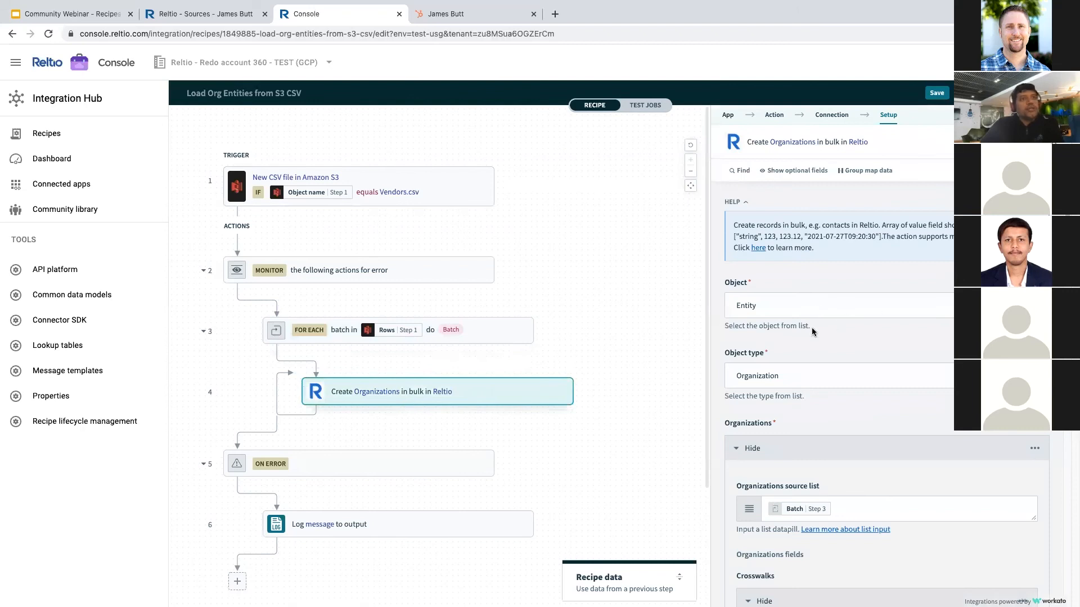
scroll(815, 338, down, 5)
mouse_move(801, 285)
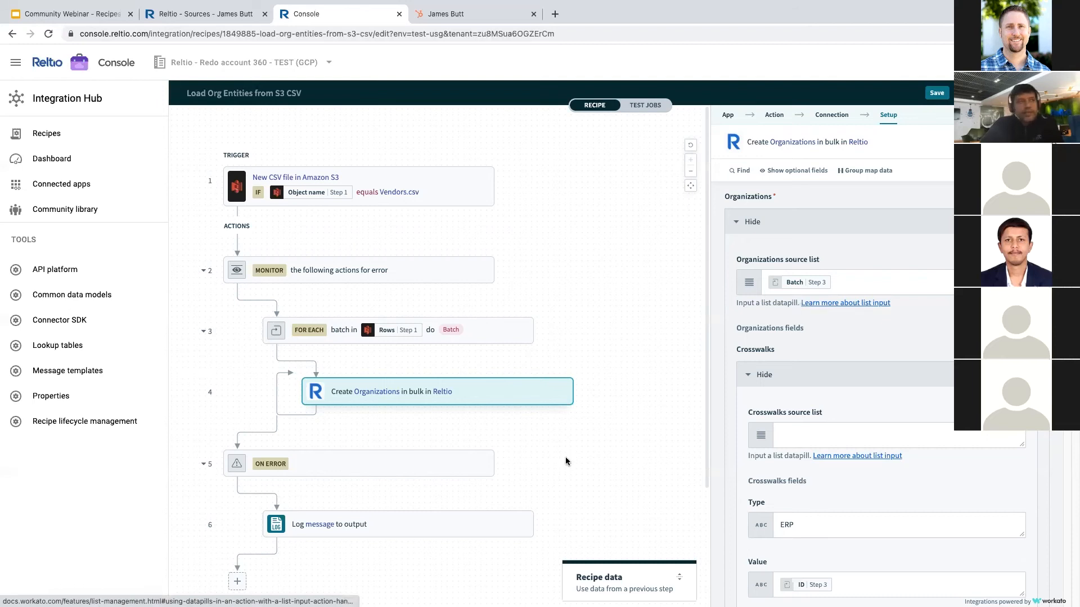
scroll(849, 349, down, 5)
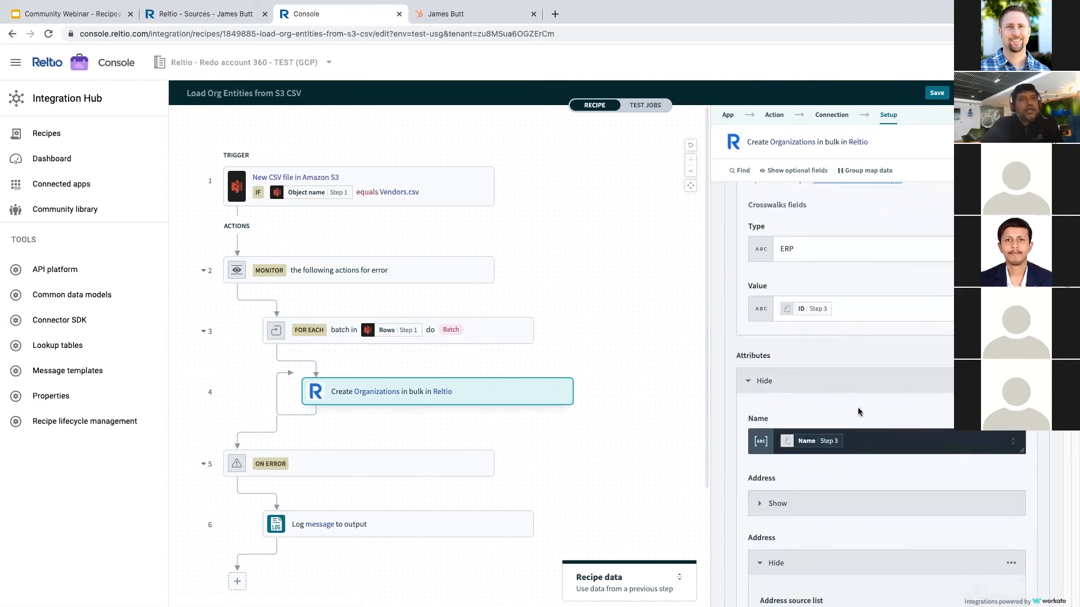
- Inspect the organization Name field mapping and collapse the Recipe data panel
click(851, 441)
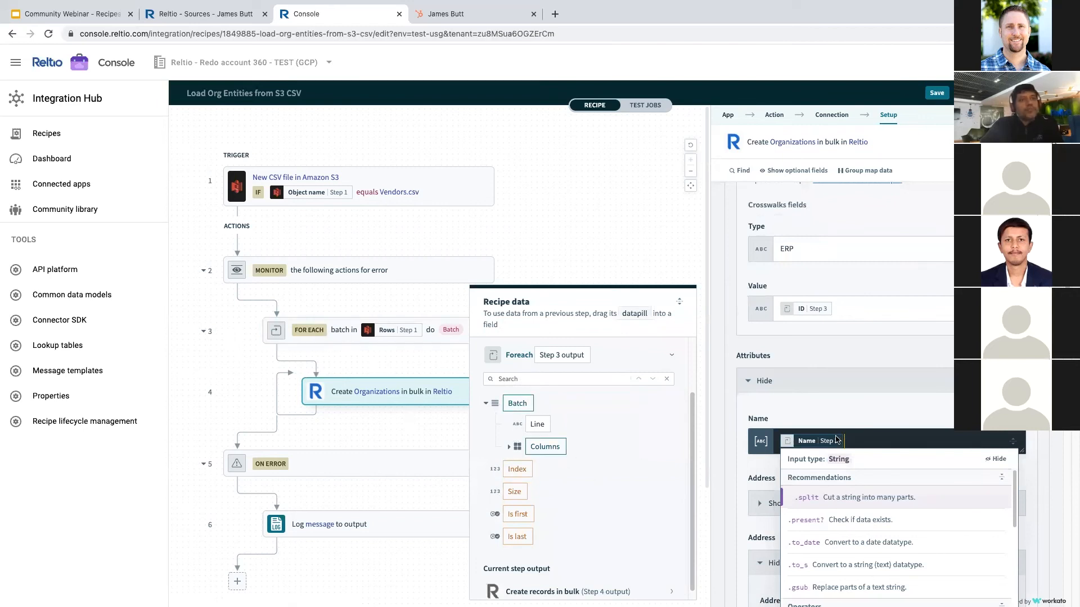
mouse_move(836, 442)
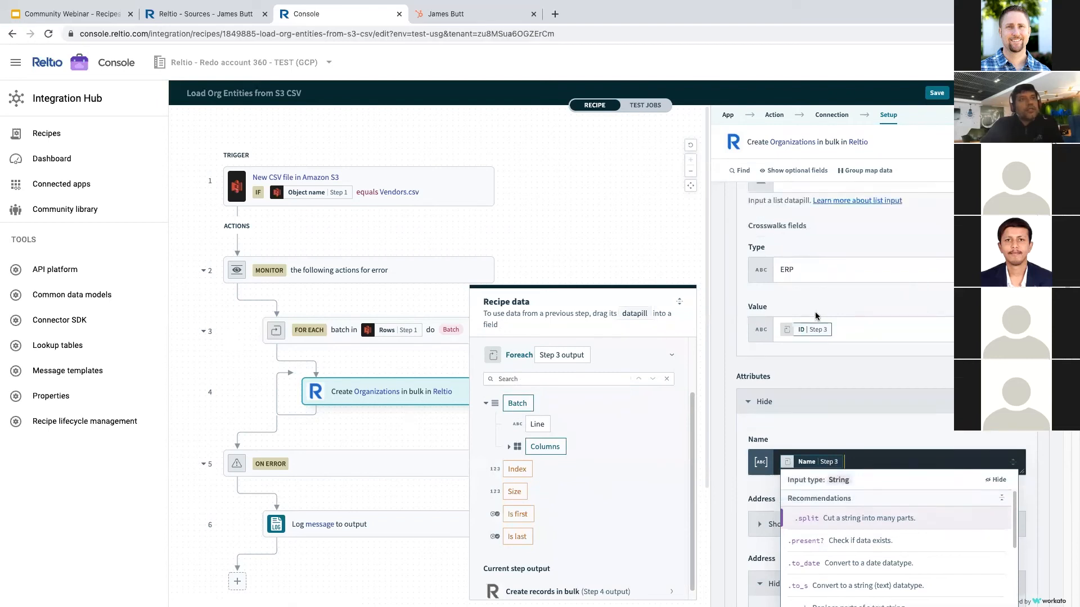
scroll(810, 293, up, 4)
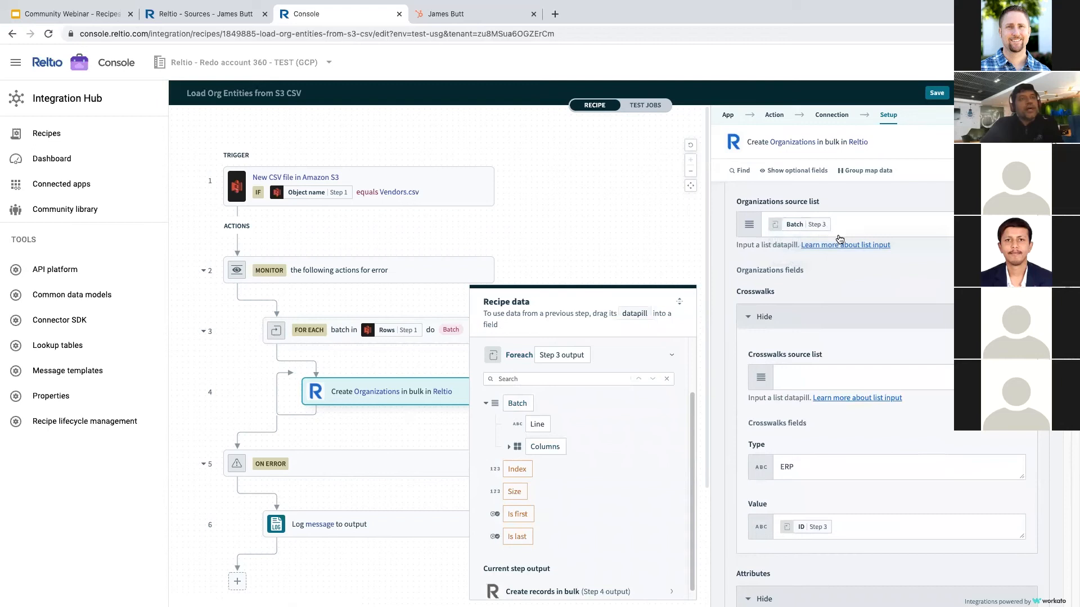
click(683, 305)
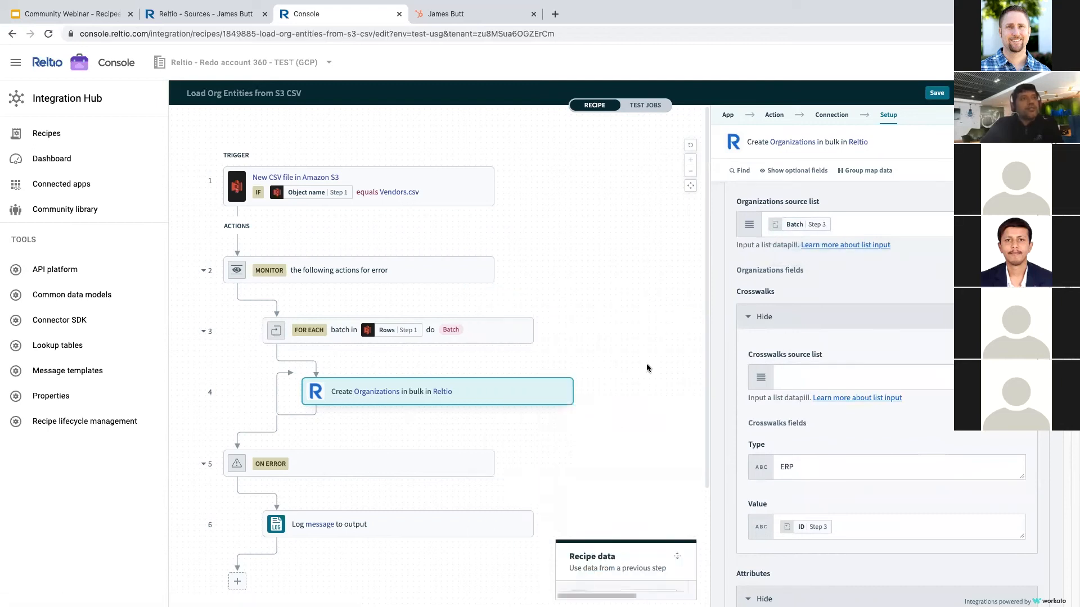
scroll(797, 454, down, 2)
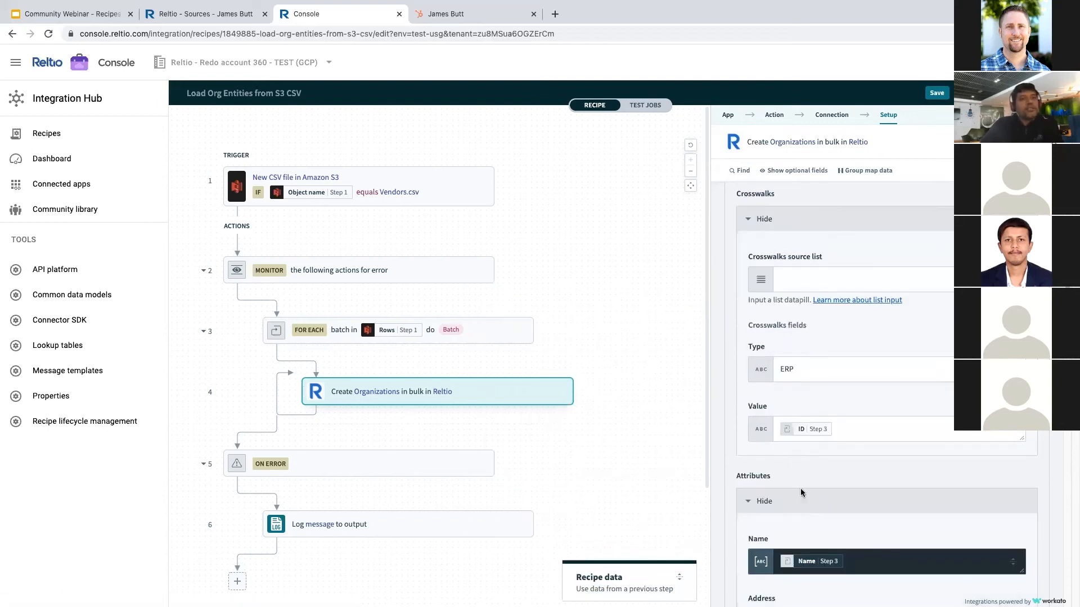
scroll(801, 492, down, 2)
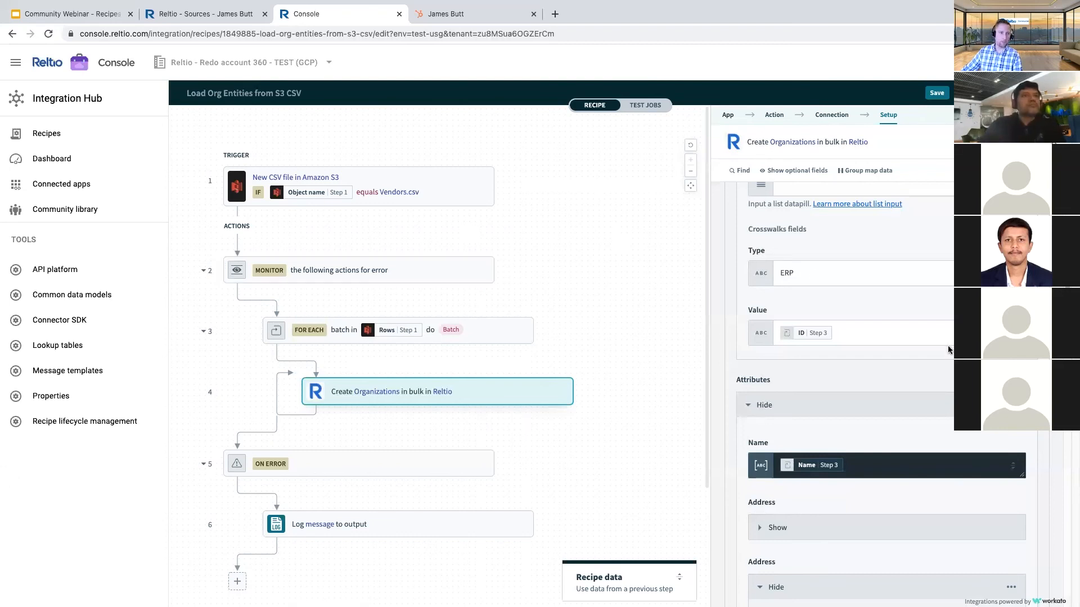
scroll(874, 363, down, 8)
scroll(875, 366, down, 10)
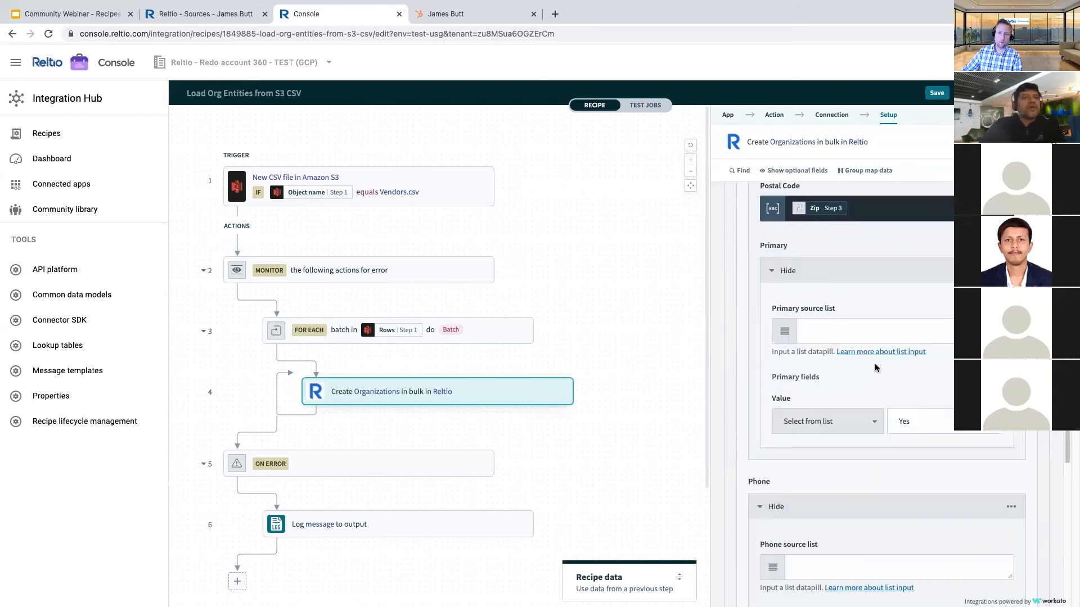
scroll(873, 392, down, 5)
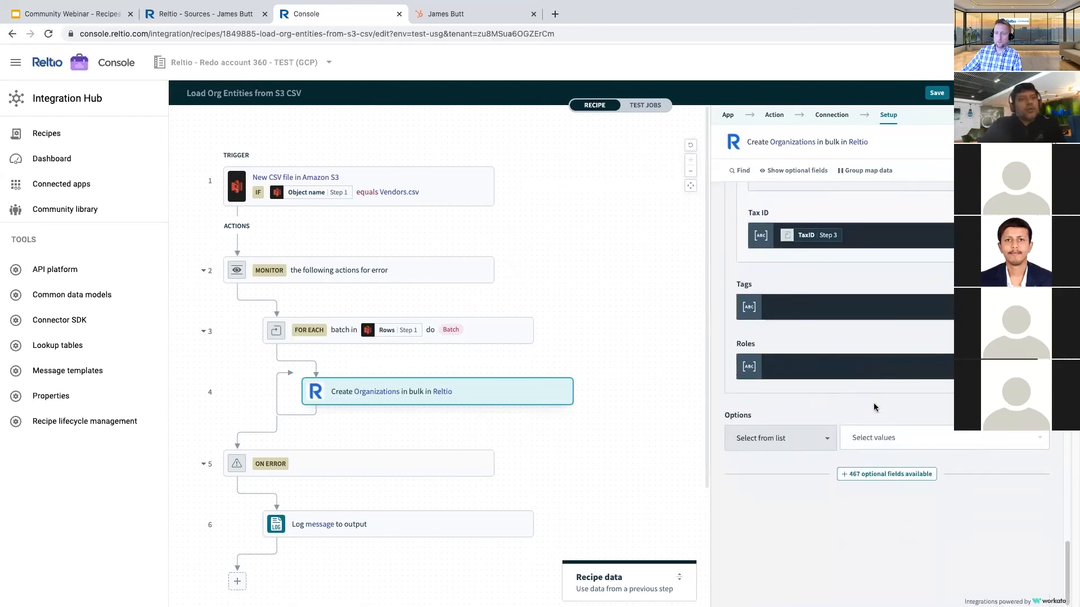
click(876, 475)
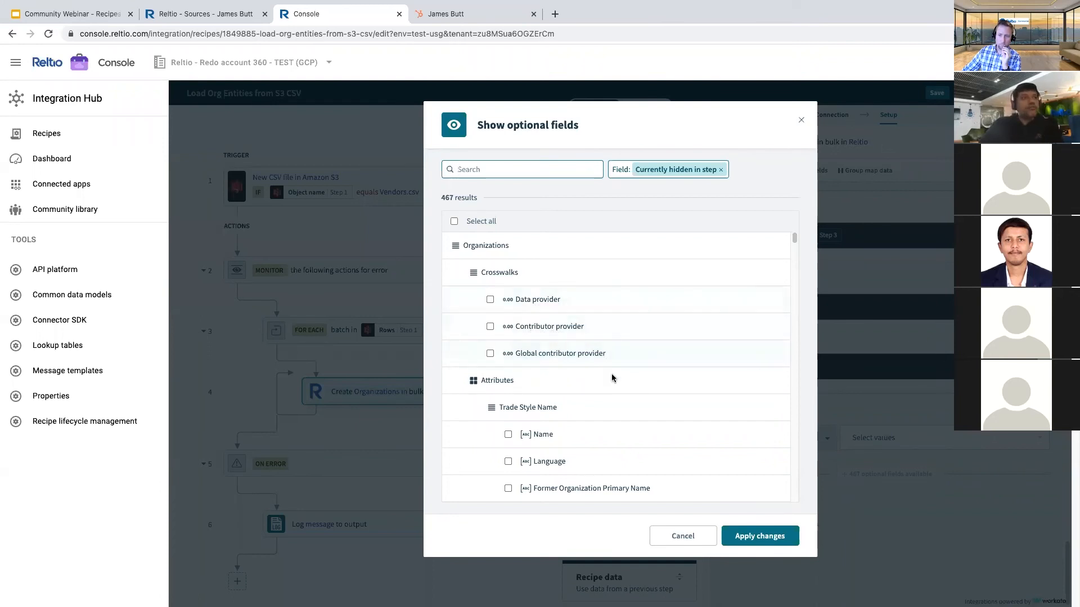
scroll(568, 381, down, 10)
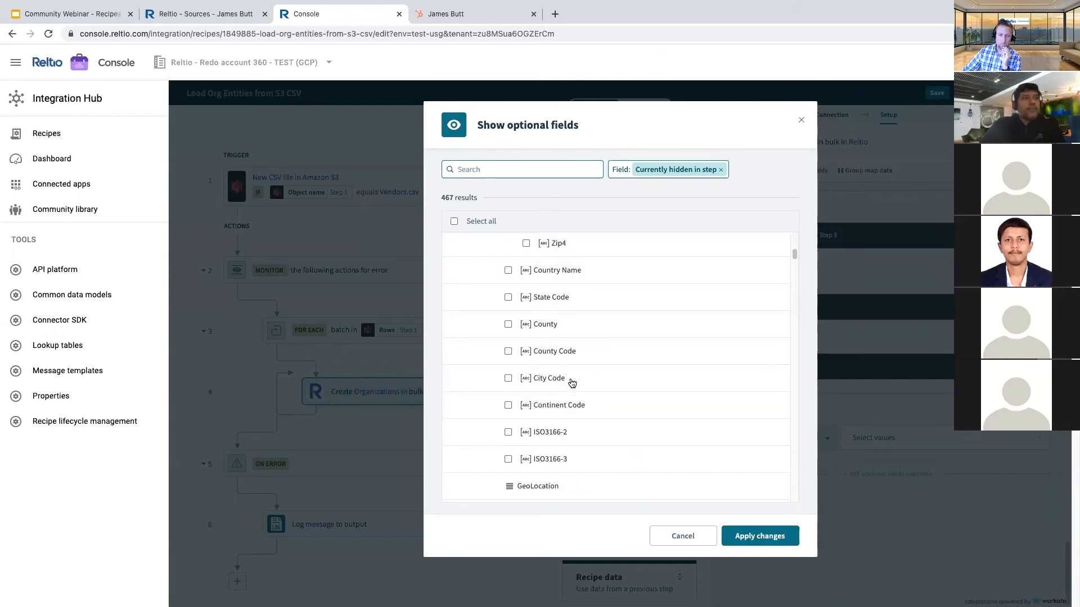
scroll(572, 383, down, 5)
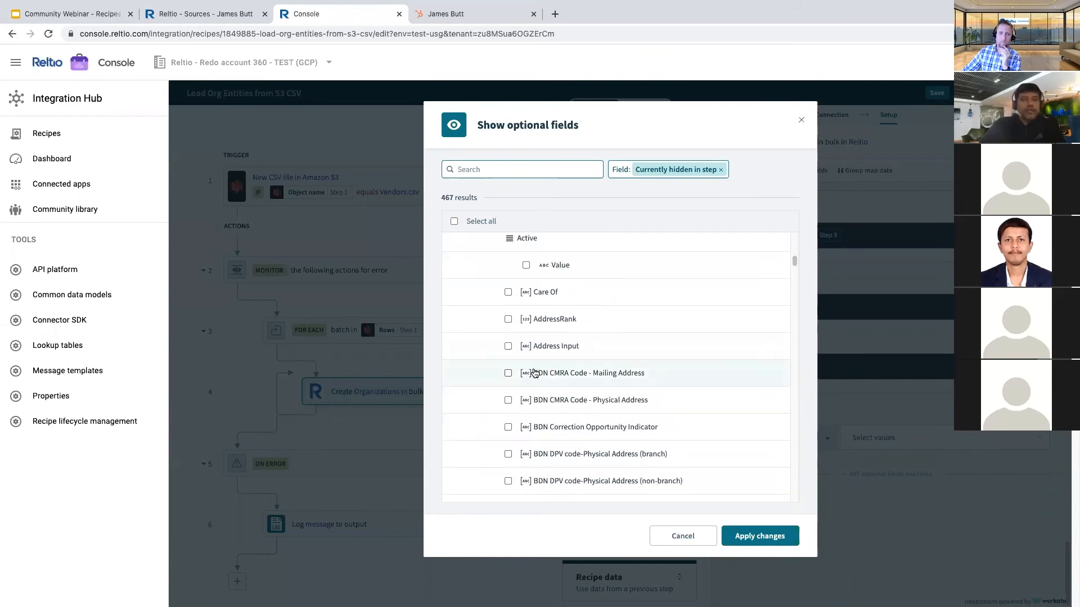
scroll(577, 383, down, 3)
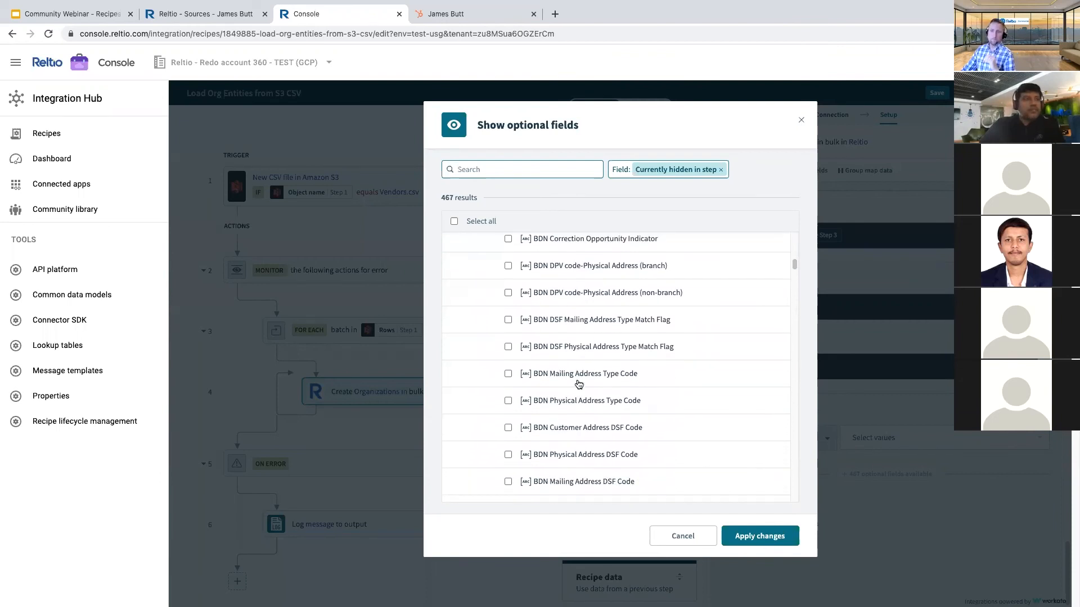
scroll(579, 384, down, 5)
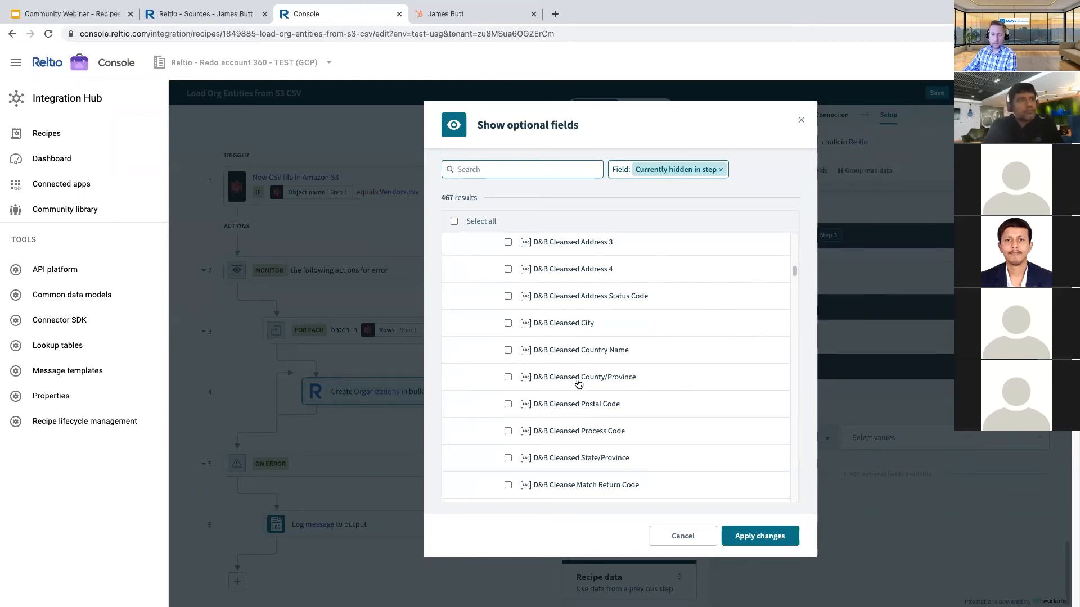
click(676, 538)
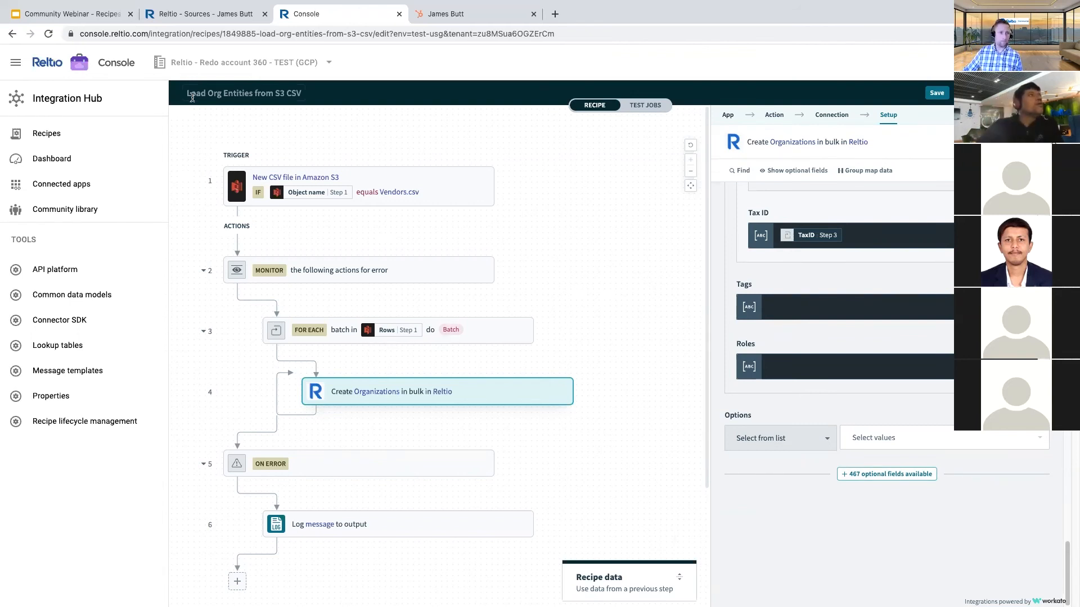
- Present the Community Webinar - Recipes deck full screen, starting at slide 12 on job history troubleshooting
click(90, 15)
scroll(82, 394, down, 4)
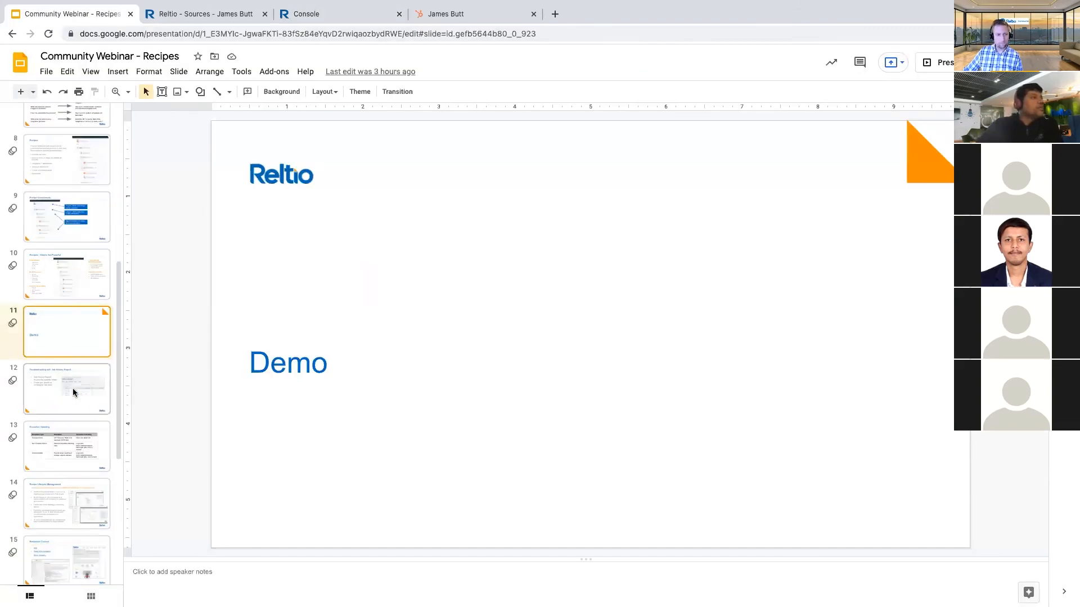
click(73, 391)
click(936, 62)
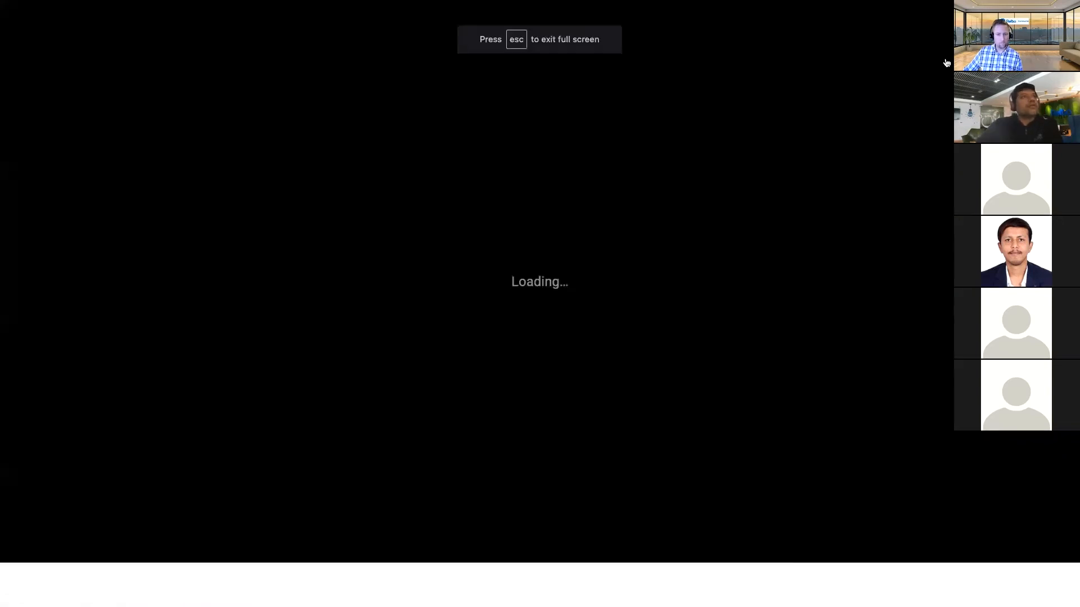
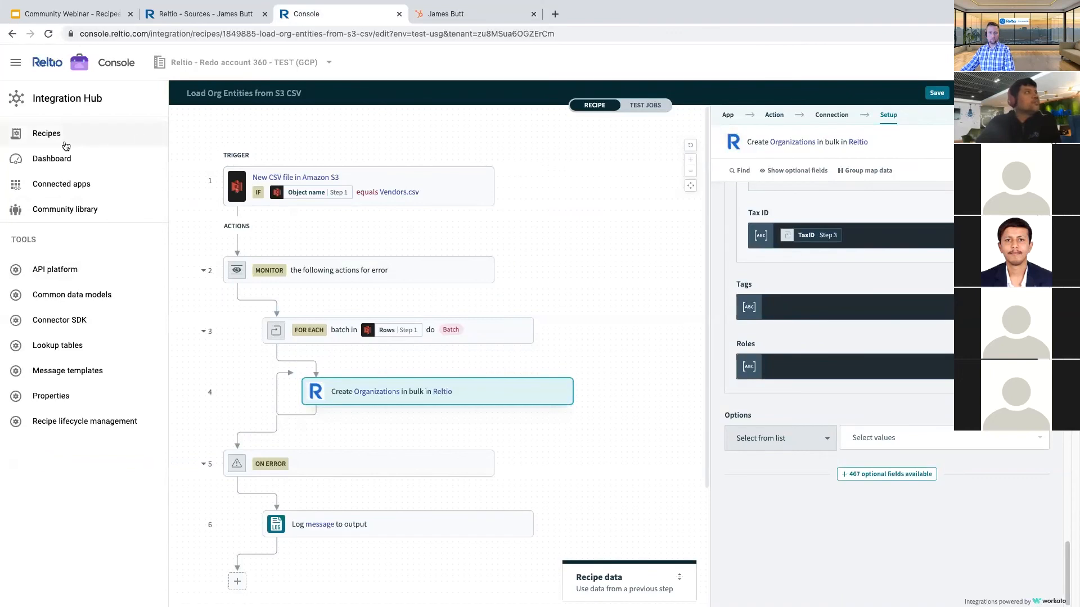
- Leave the S3 CSV organization-load recipe for the recipes list and open the HubSpot Lead Integration recipe
click(48, 134)
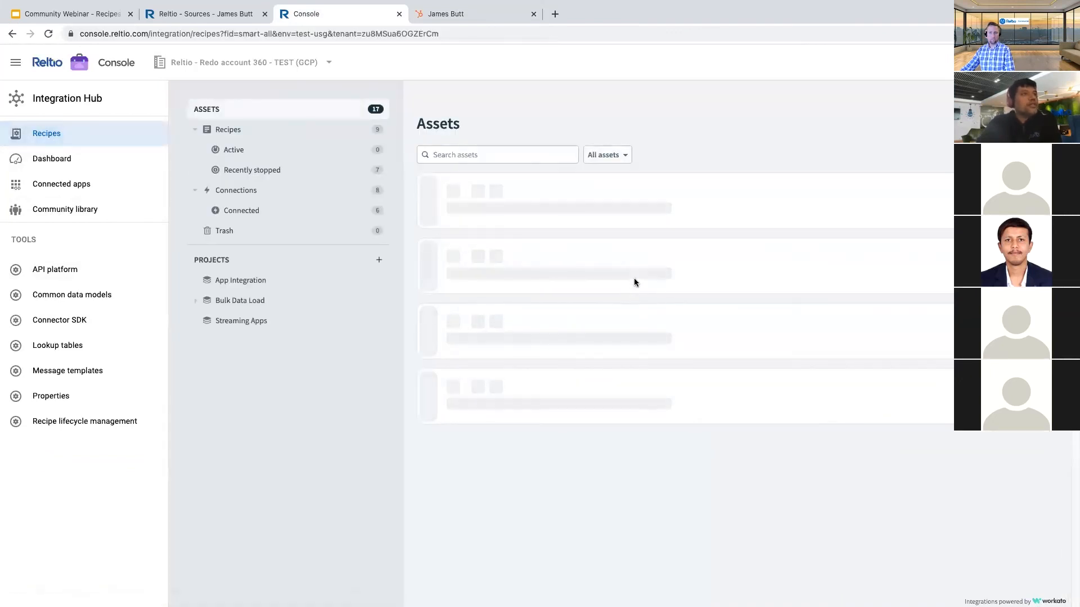
click(536, 286)
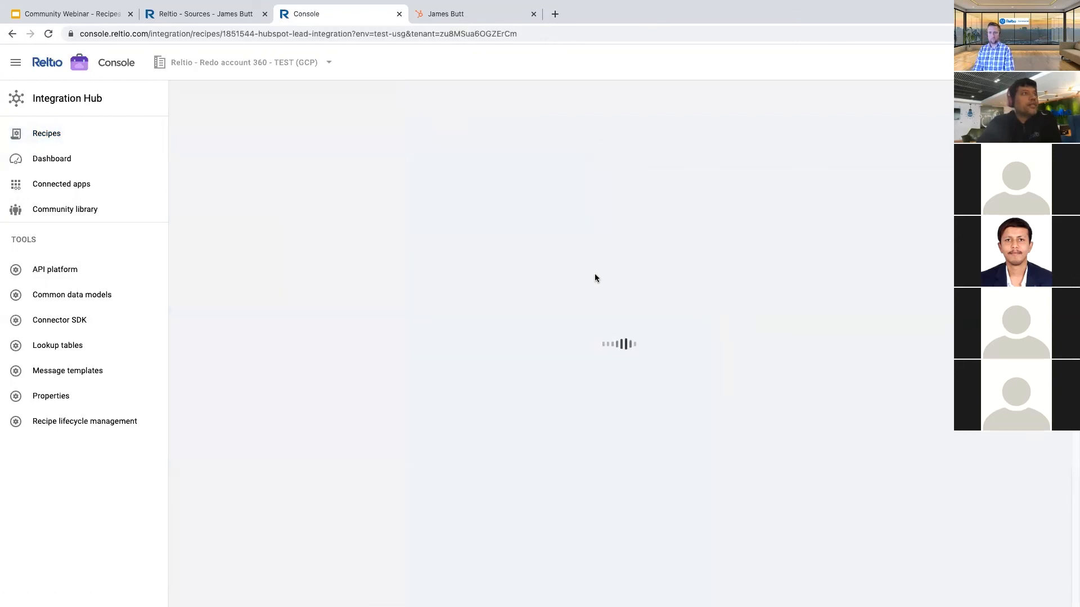
- Show the HubSpot Lead Integration recipe's jobs and begin customizing the job table columns
click(240, 158)
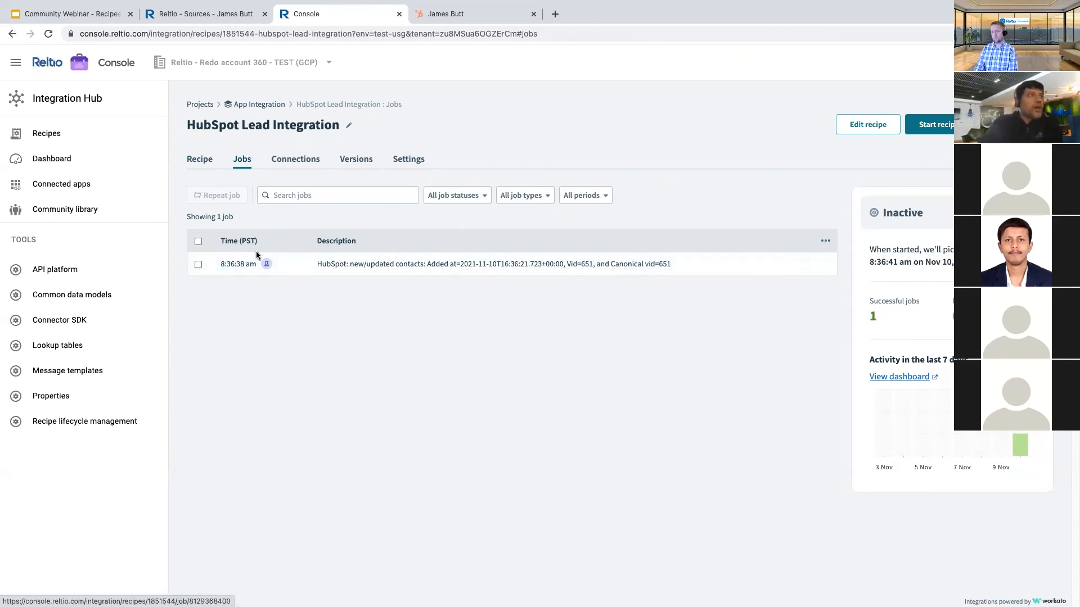
click(827, 240)
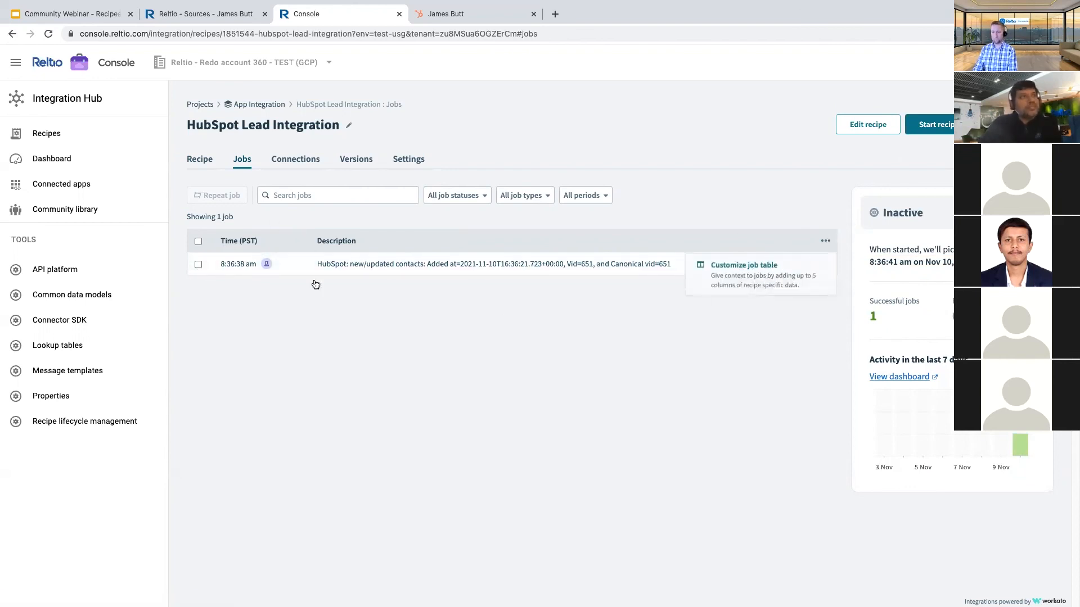
click(731, 266)
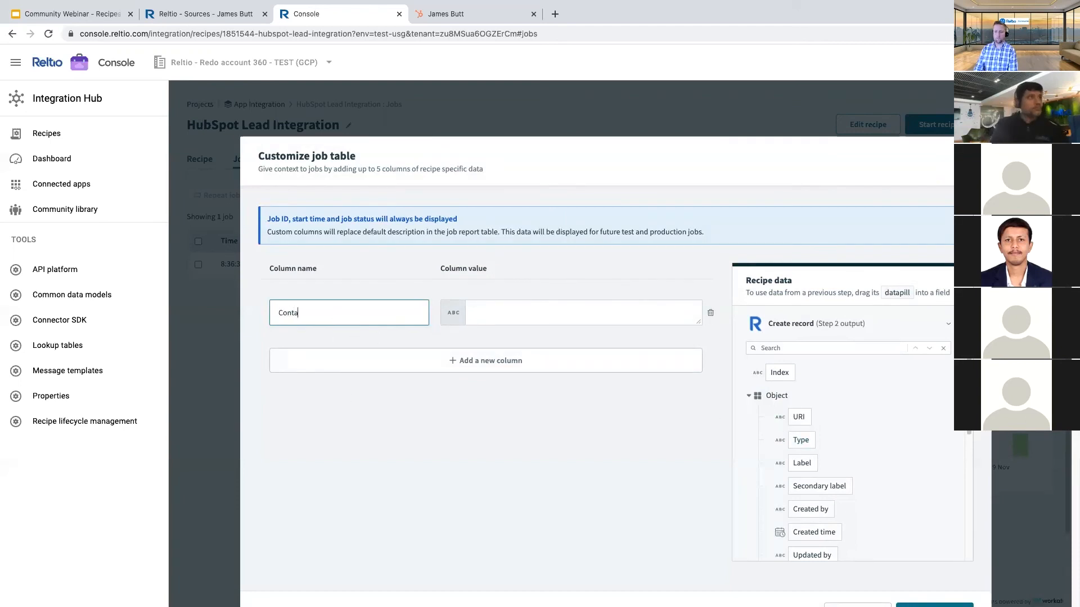
- Name the first custom column Contact Name and fill it with the contact's First Name field
text(e)
key(Tab)
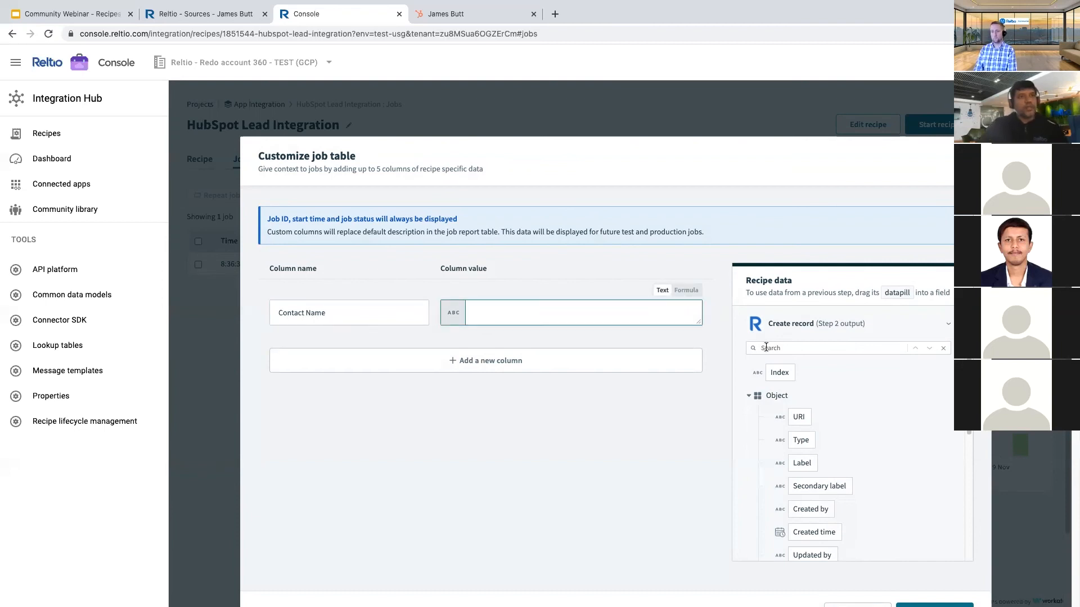
click(936, 331)
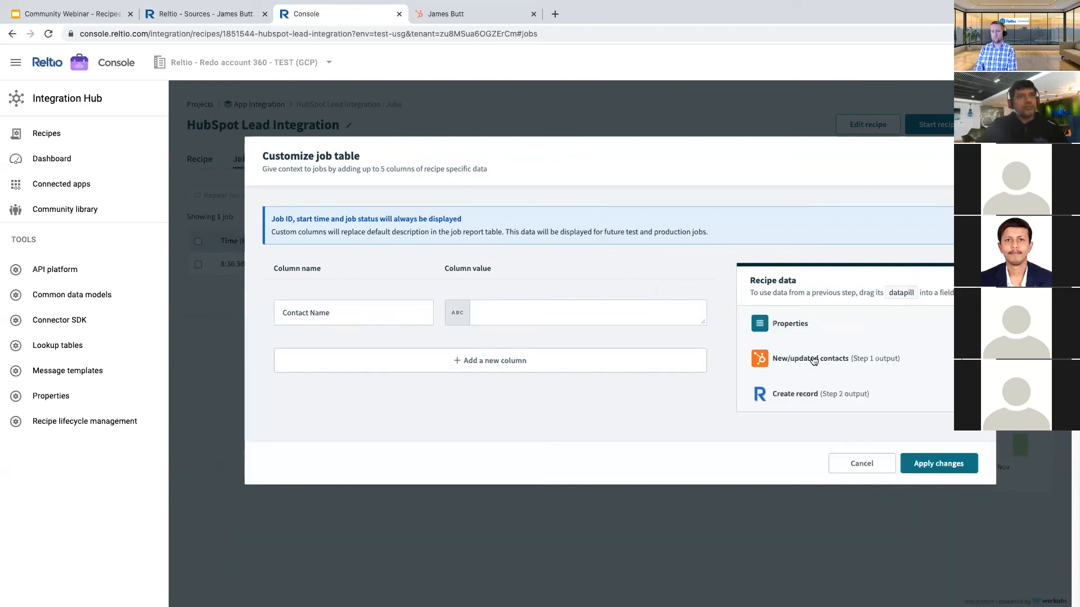
click(813, 360)
click(785, 348)
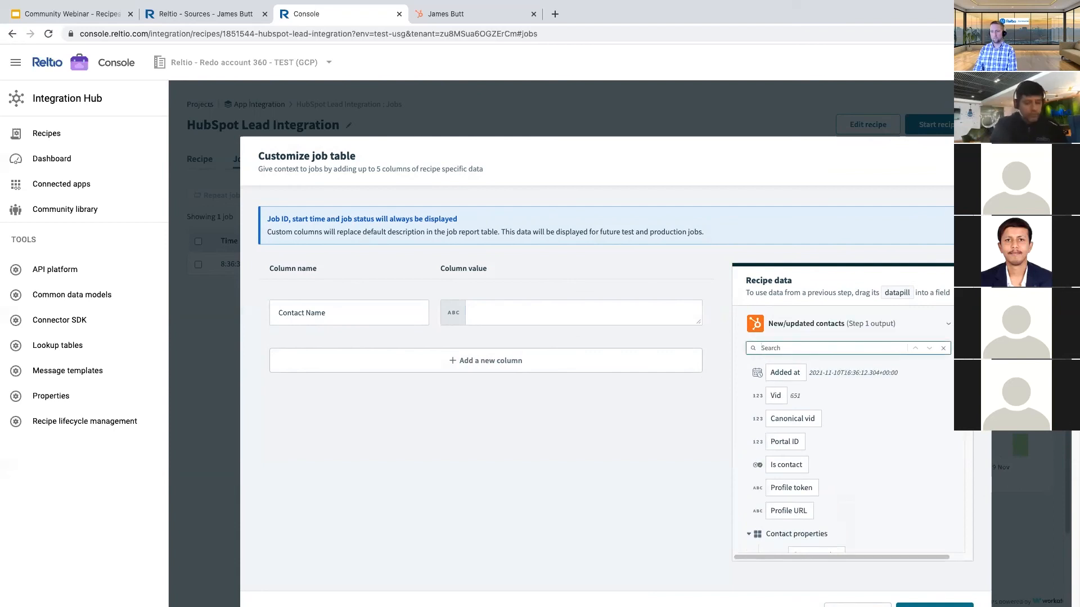
text(Fir)
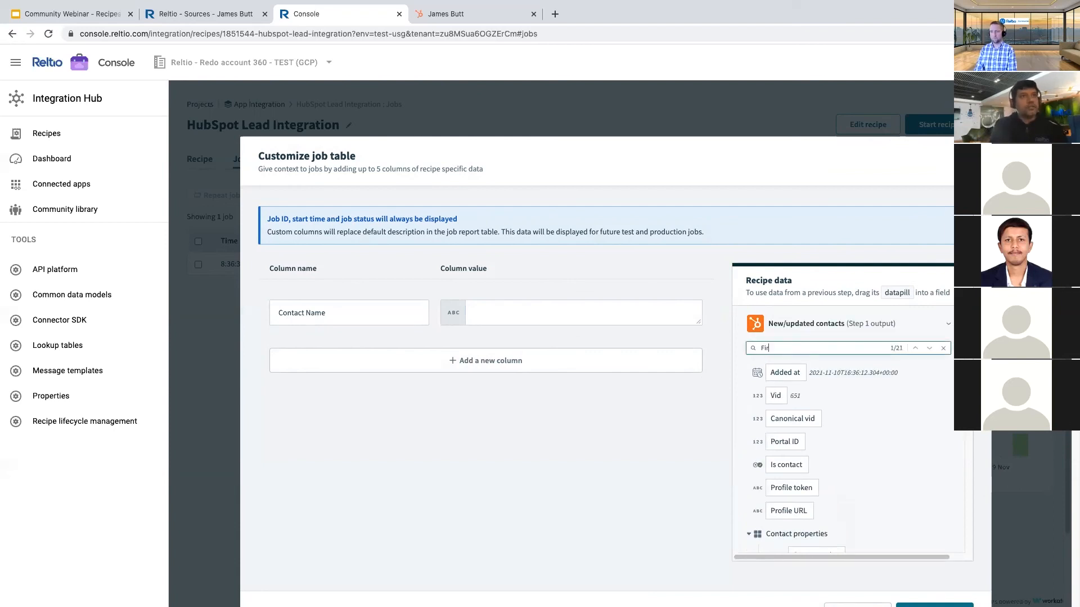
text(st)
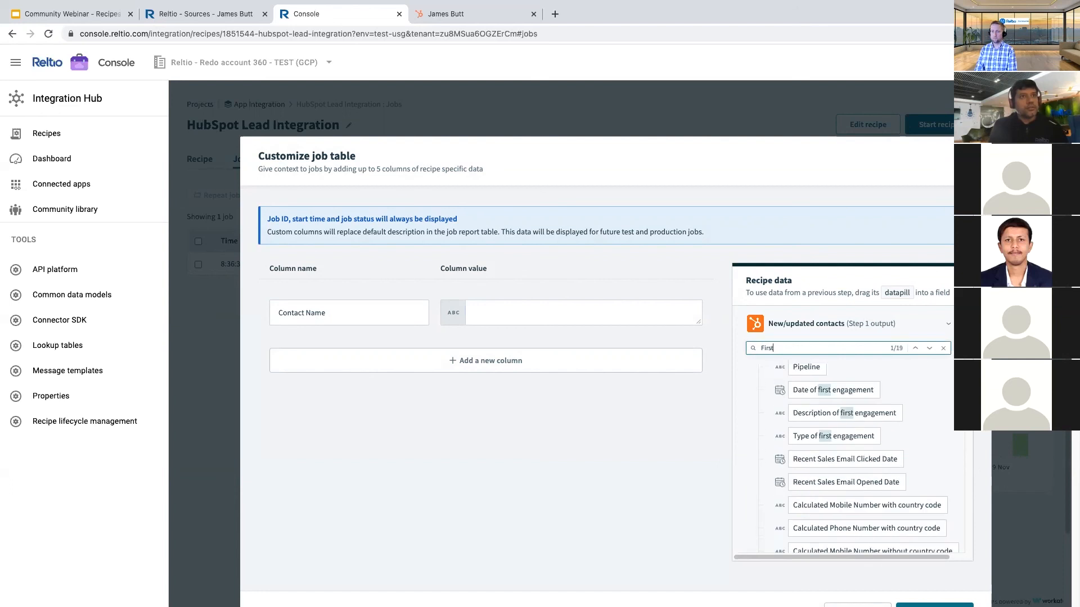
text( Name)
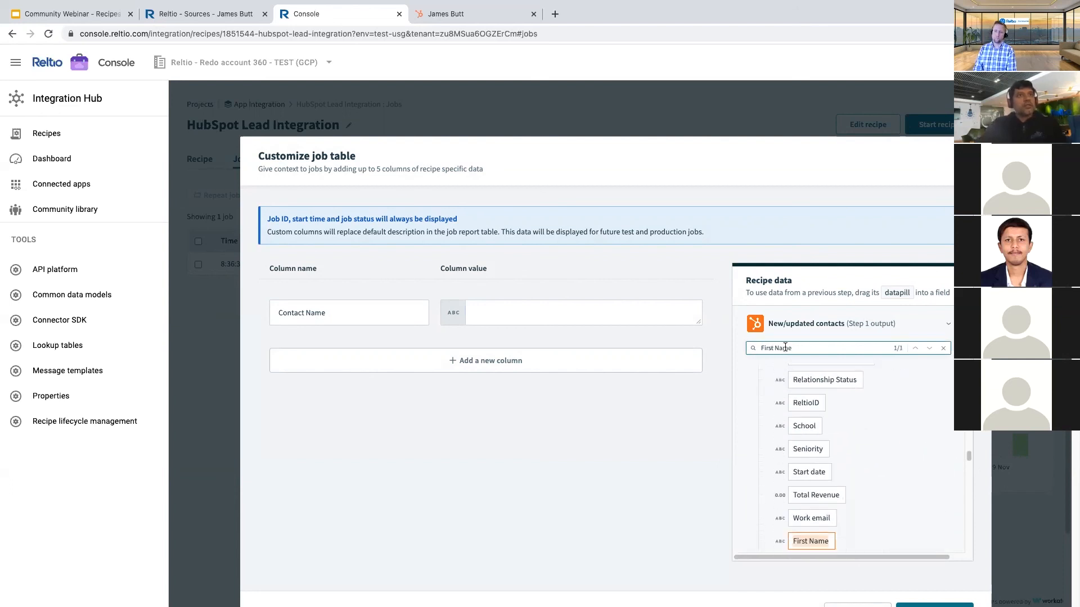
click(797, 543)
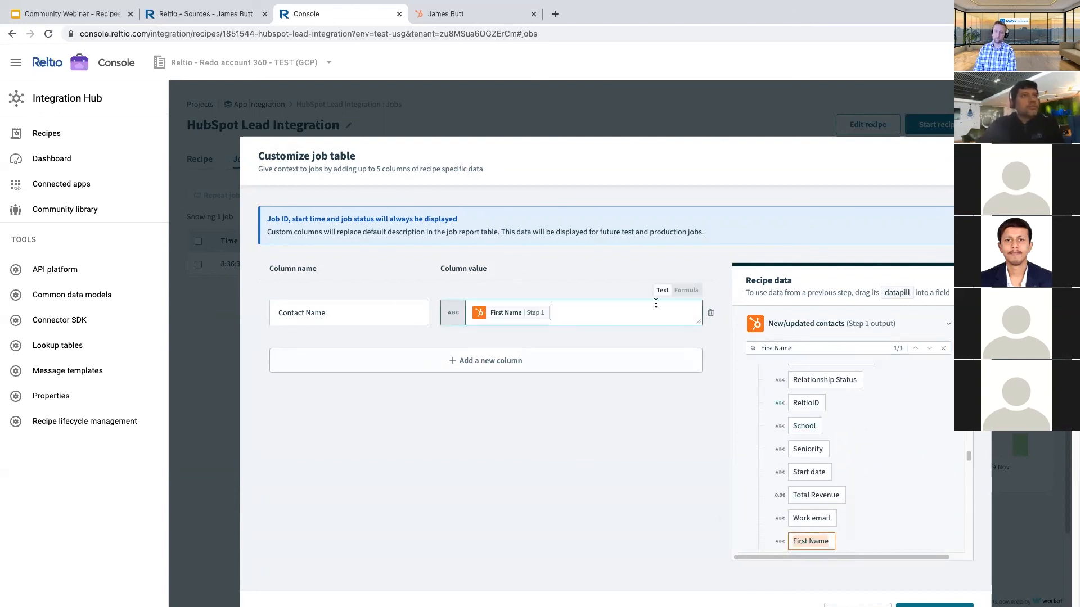
- Add a Lead Id column mapped to the Contact ID datapill and save the job table
click(453, 362)
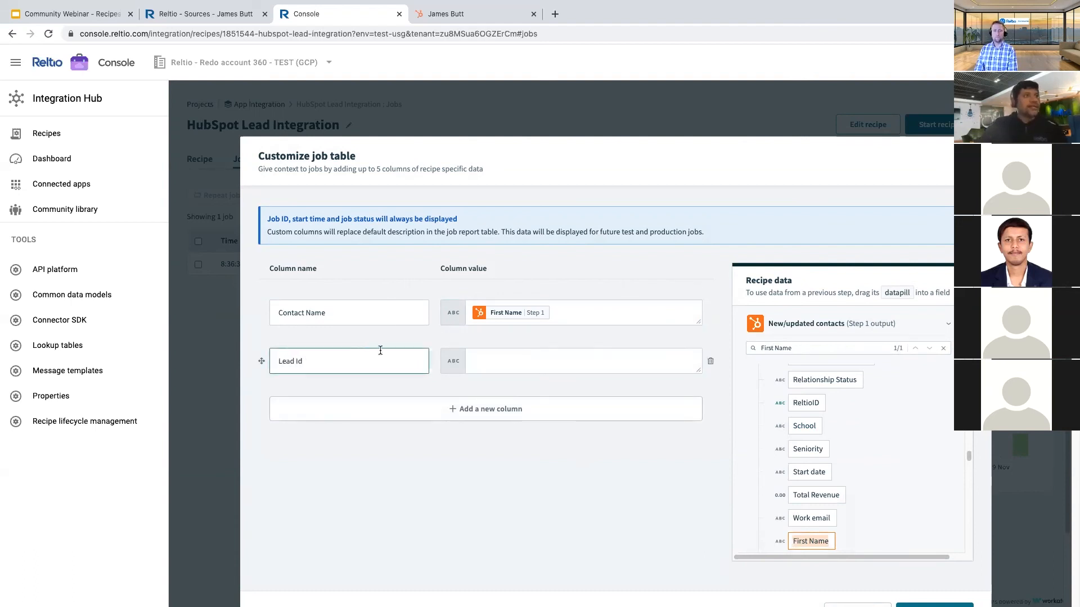
click(643, 362)
drag(795, 347, 754, 349)
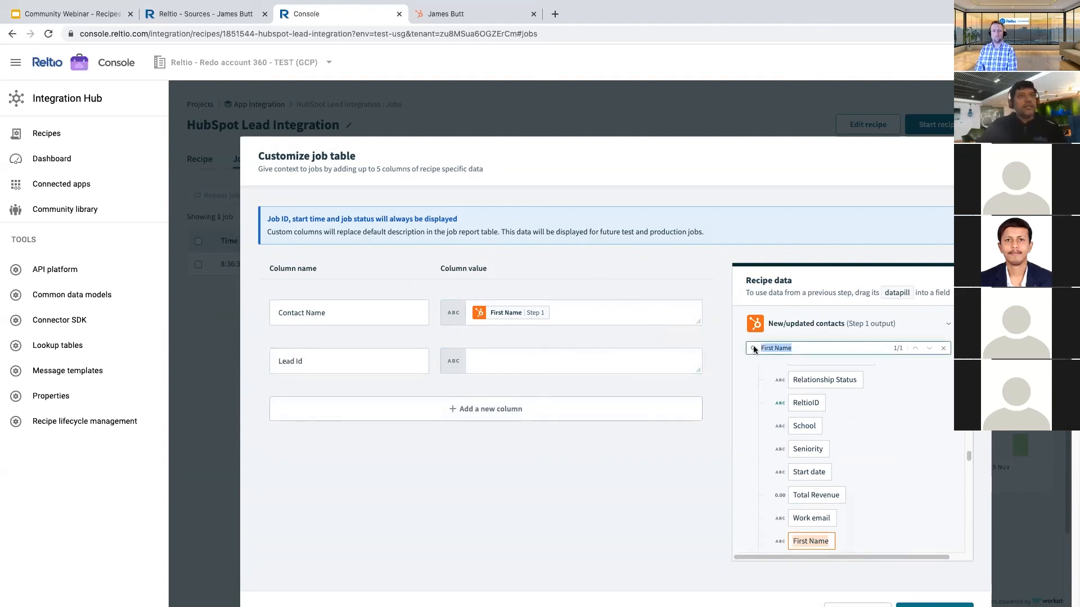
text(Contact)
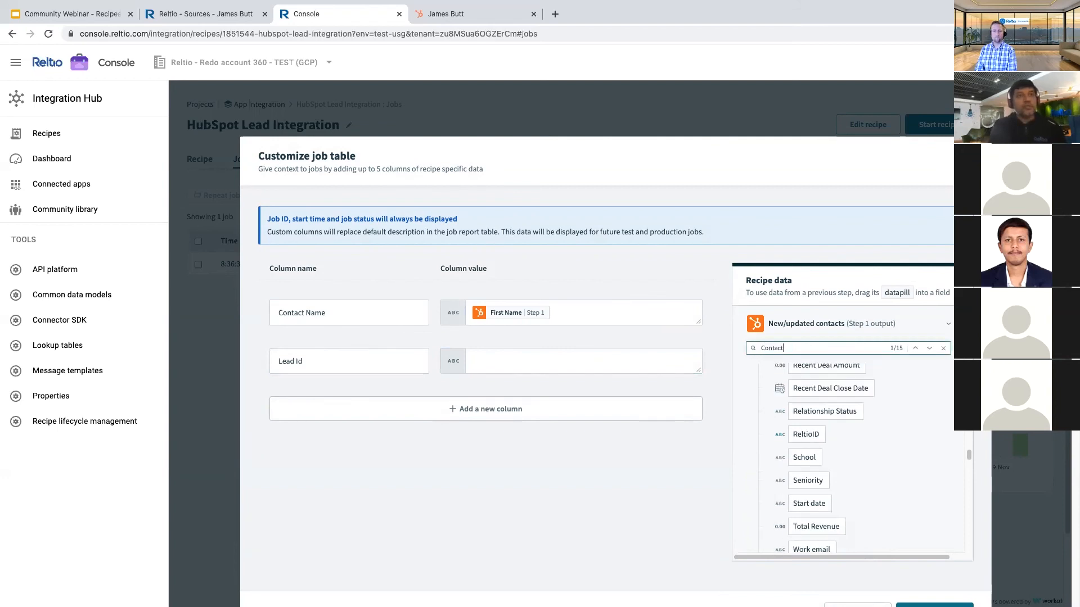
text(id)
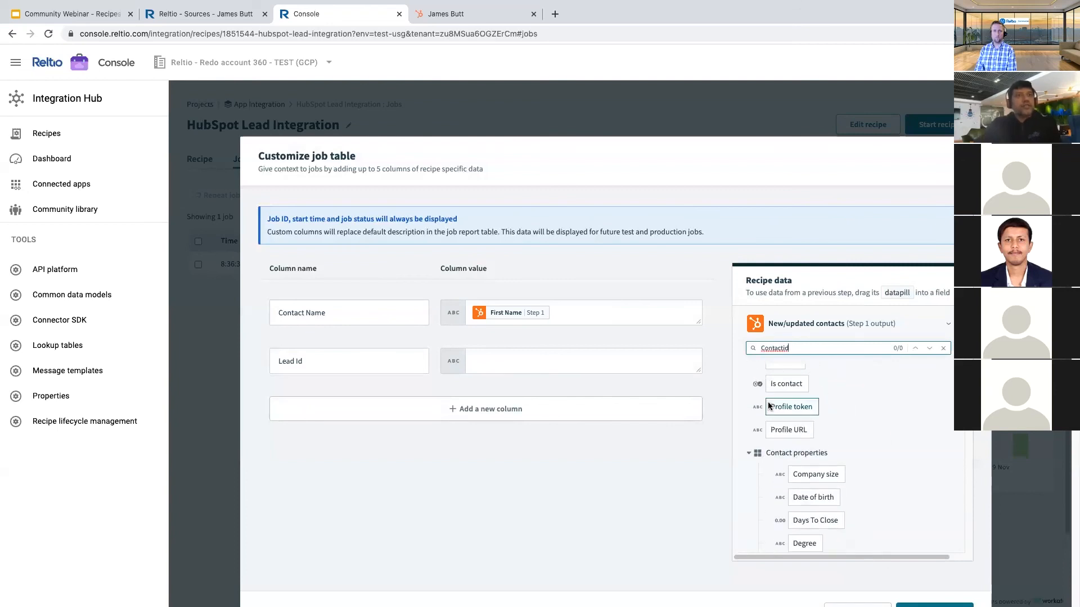
key(BackSpace)
key(BackSpace)
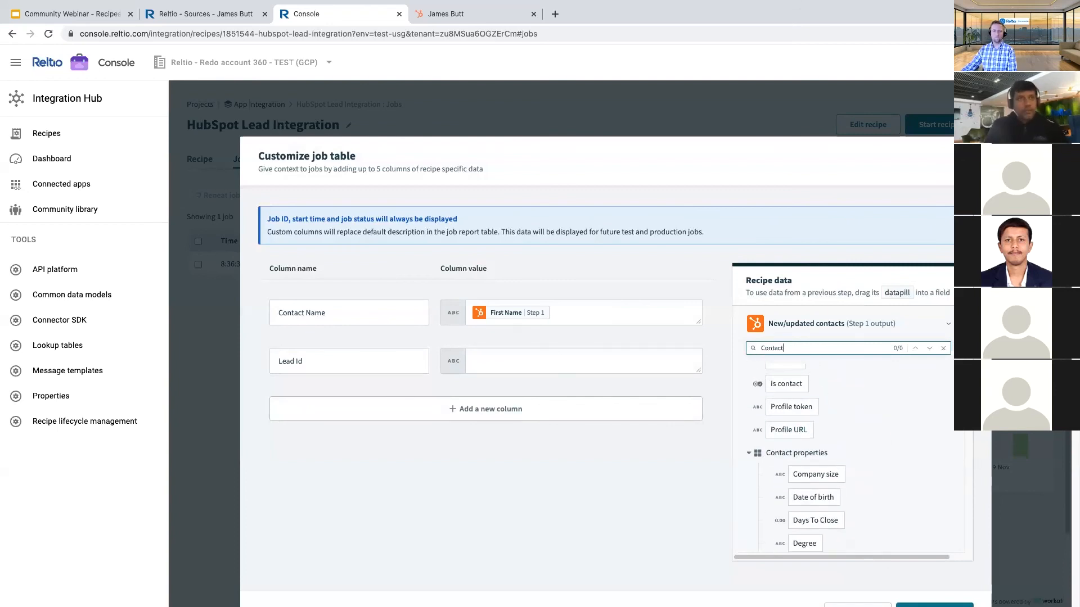
text(id)
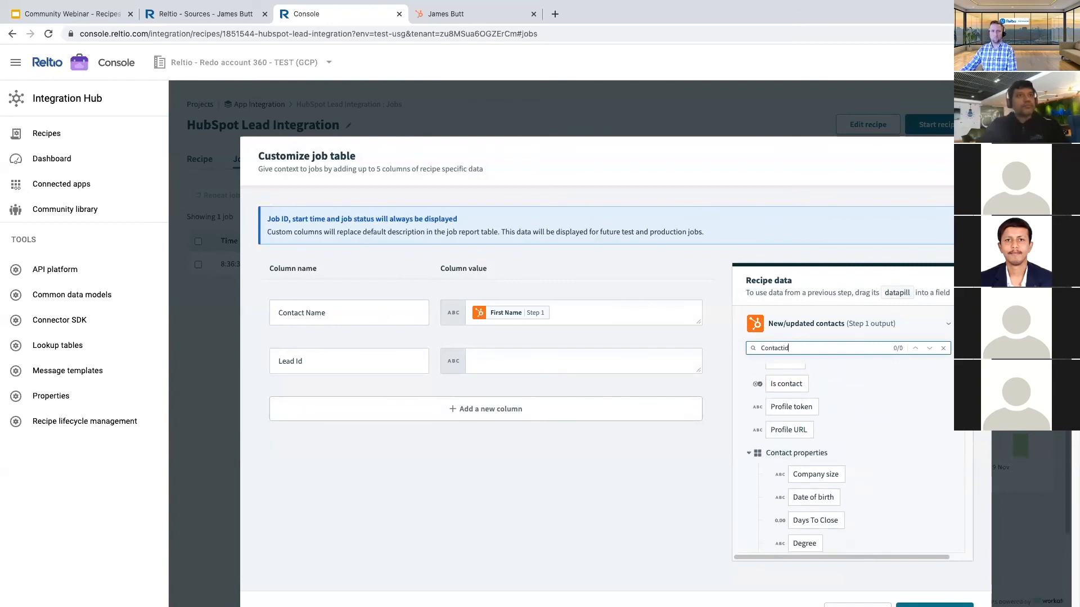
scroll(838, 405, down, 5)
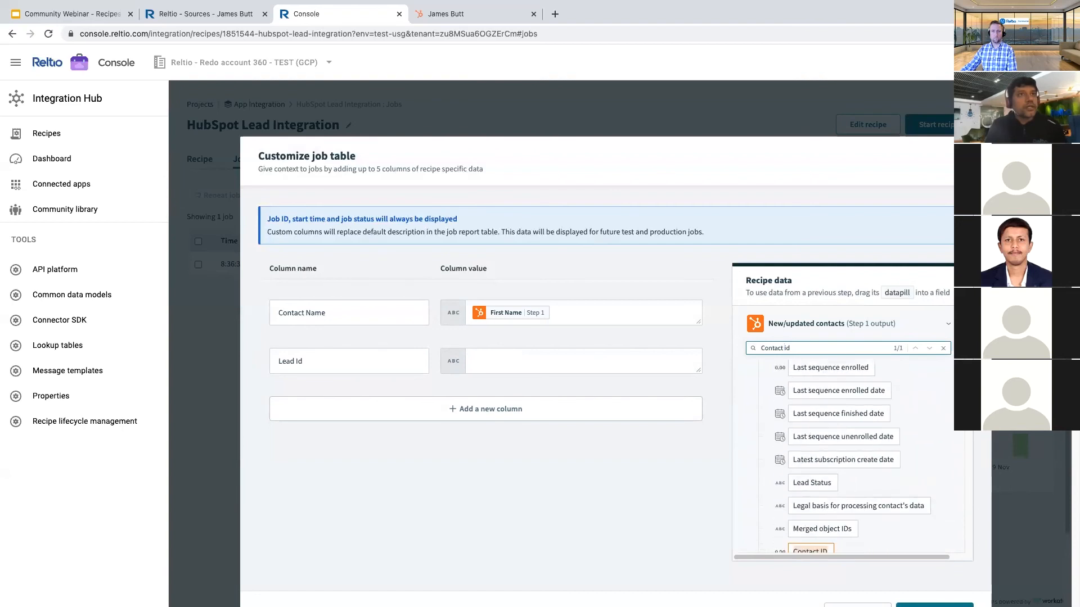
drag(810, 540, 509, 364)
scroll(796, 476, down, 2)
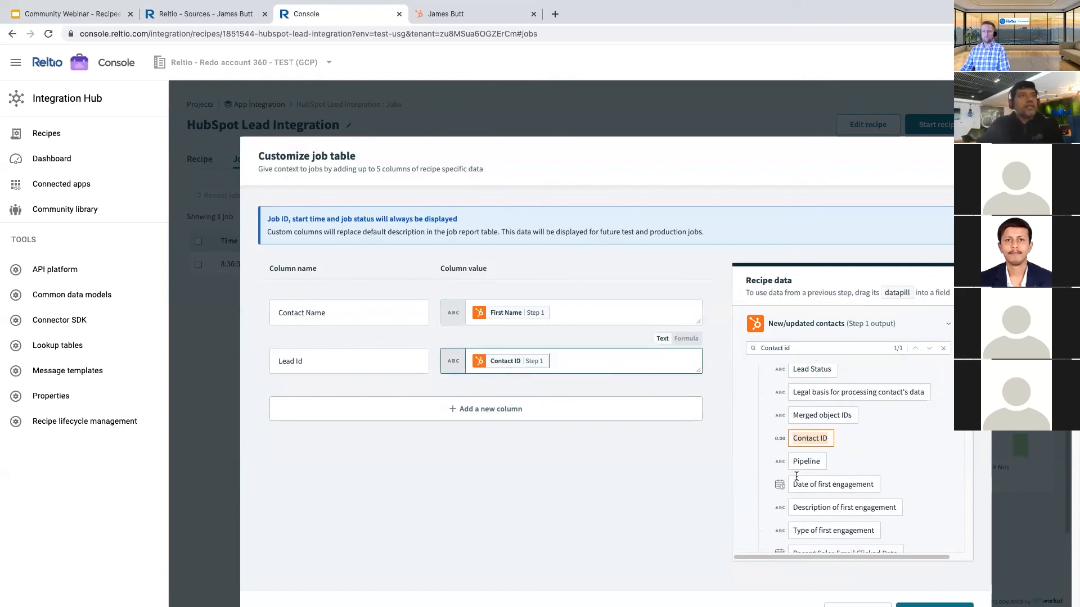
triple_click(582, 149)
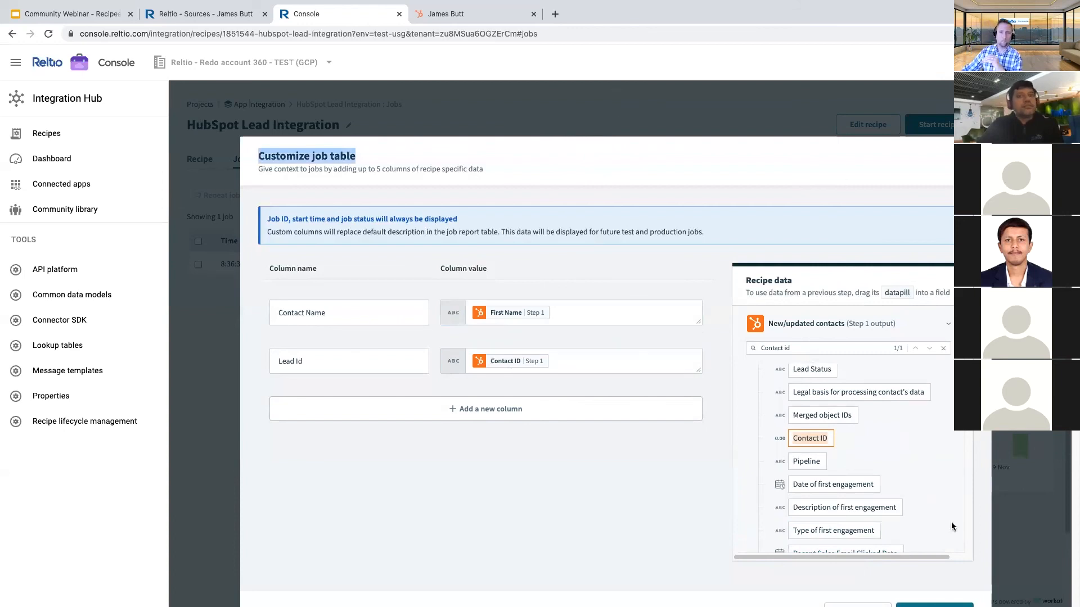
click(934, 605)
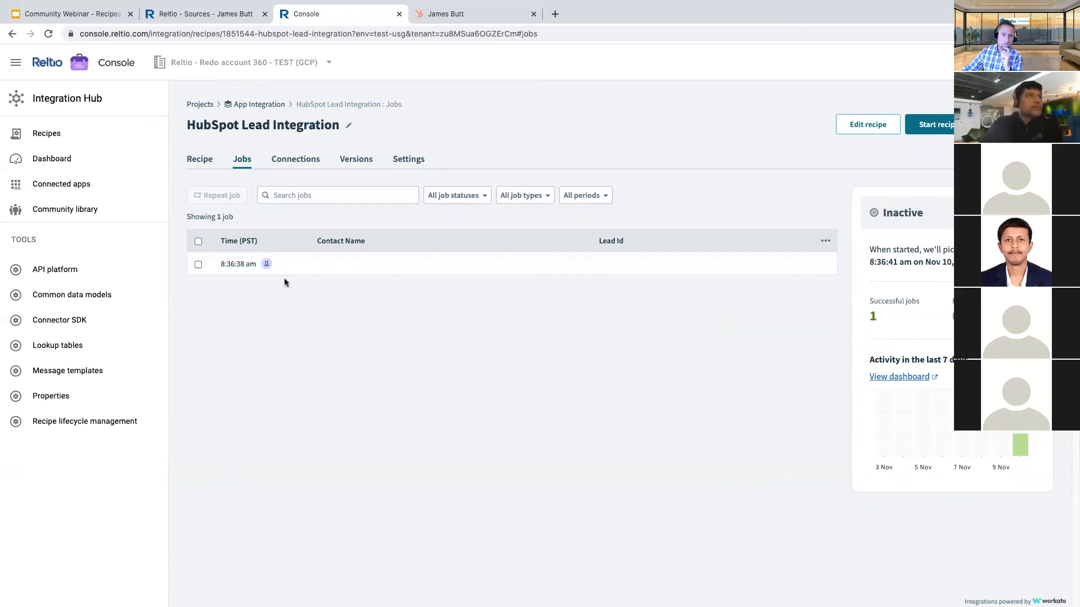
- Return to the App Integration assets and open the HubSpot Leads to Reltio recipe's jobs list
click(291, 195)
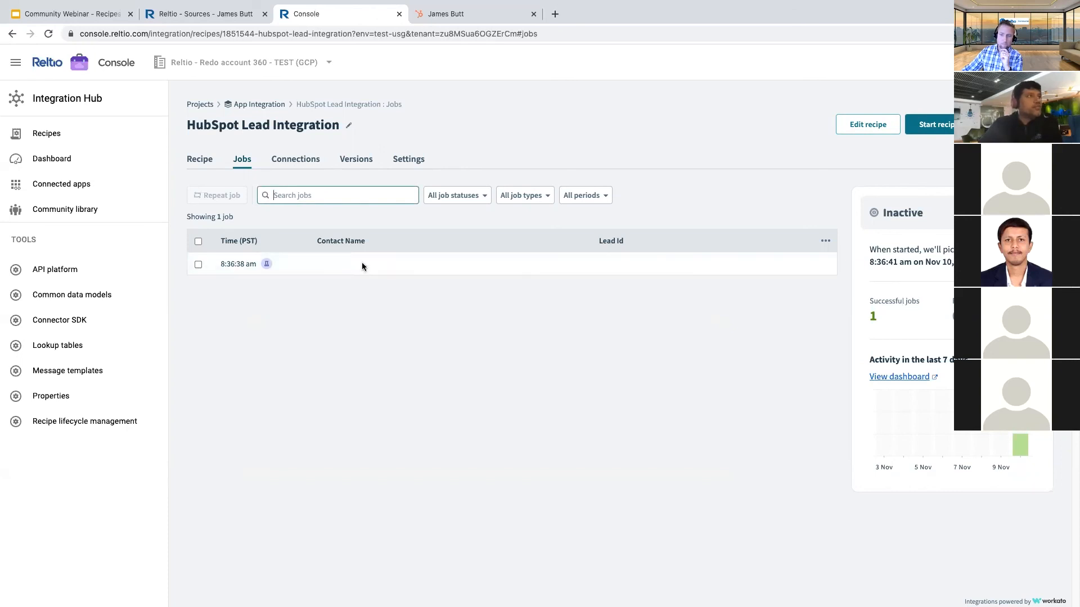
click(253, 107)
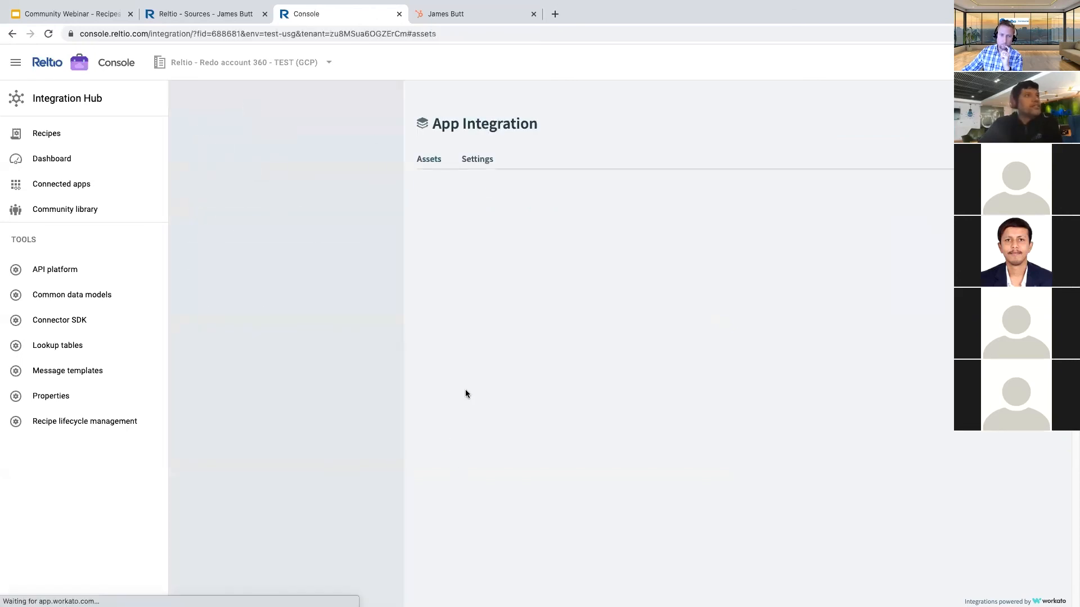
scroll(579, 478, down, 3)
scroll(574, 506, down, 2)
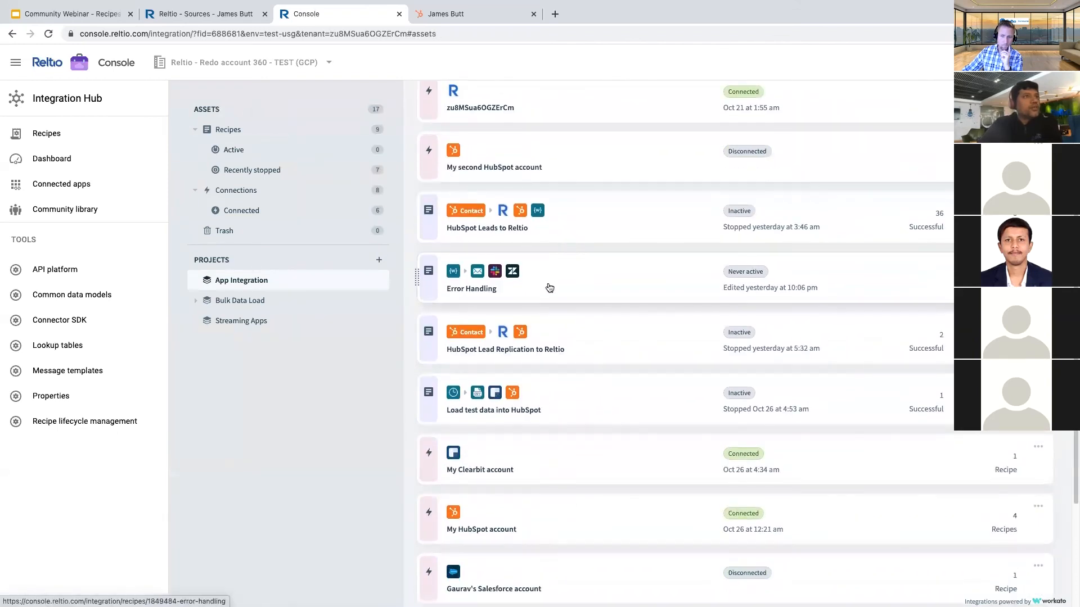
click(545, 237)
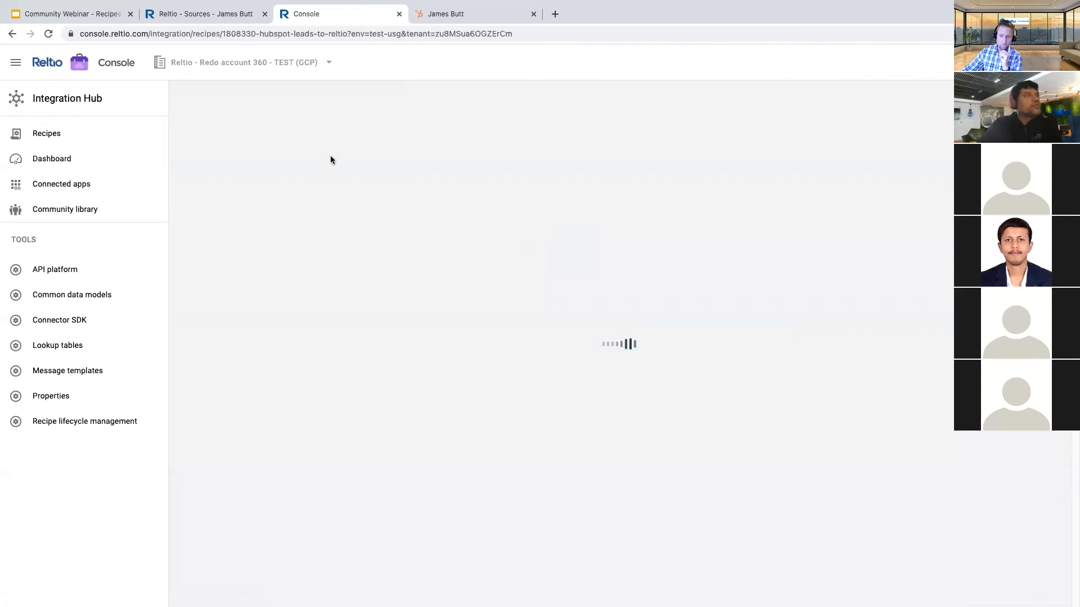
click(242, 161)
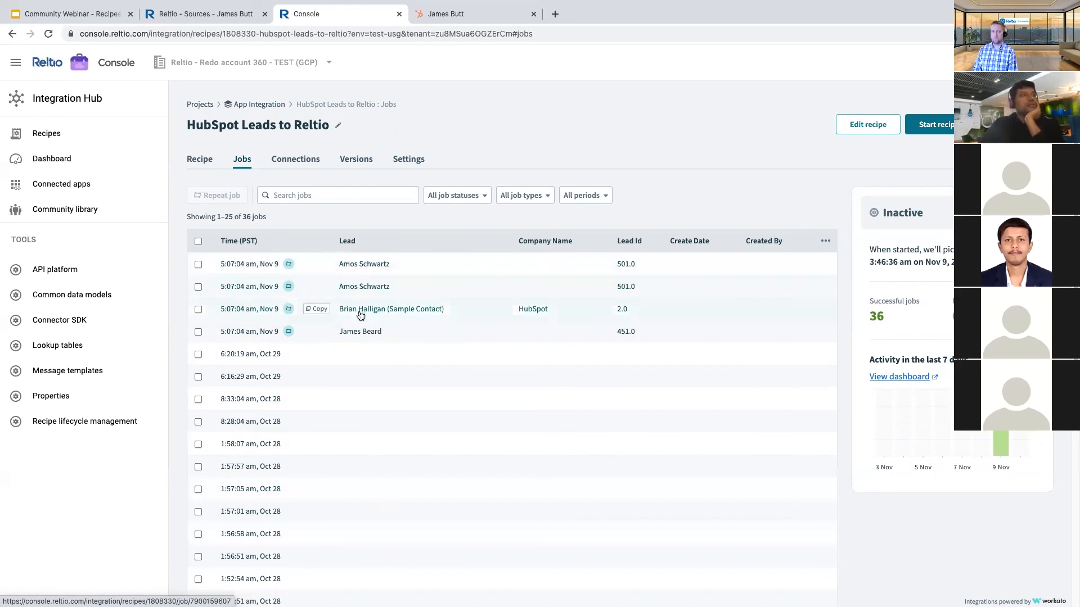
- Search the jobs for the sample contact's name and open the matching job's details
click(299, 197)
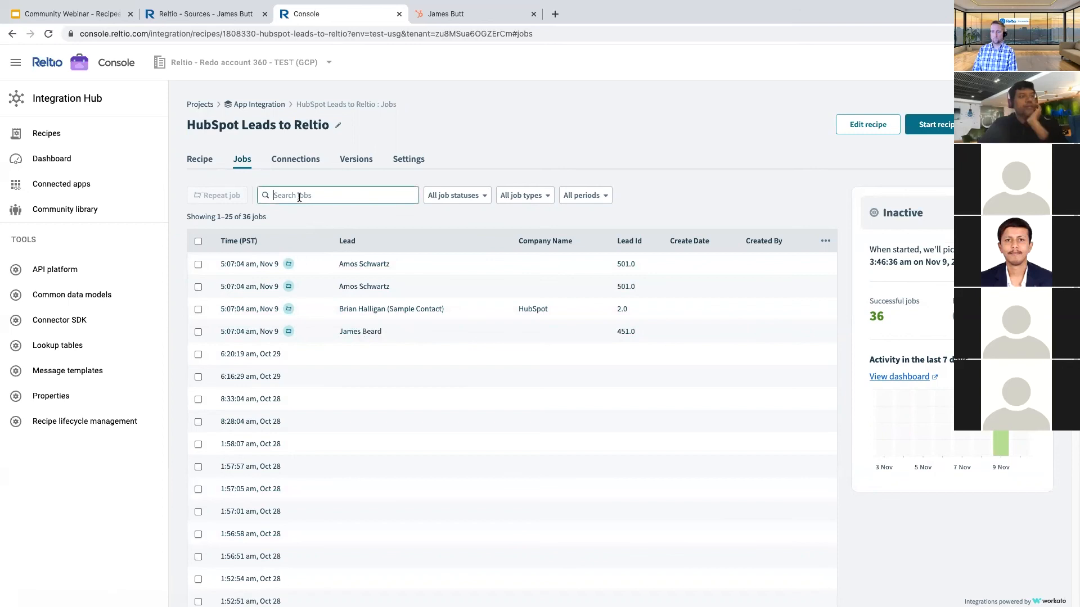
text(Br)
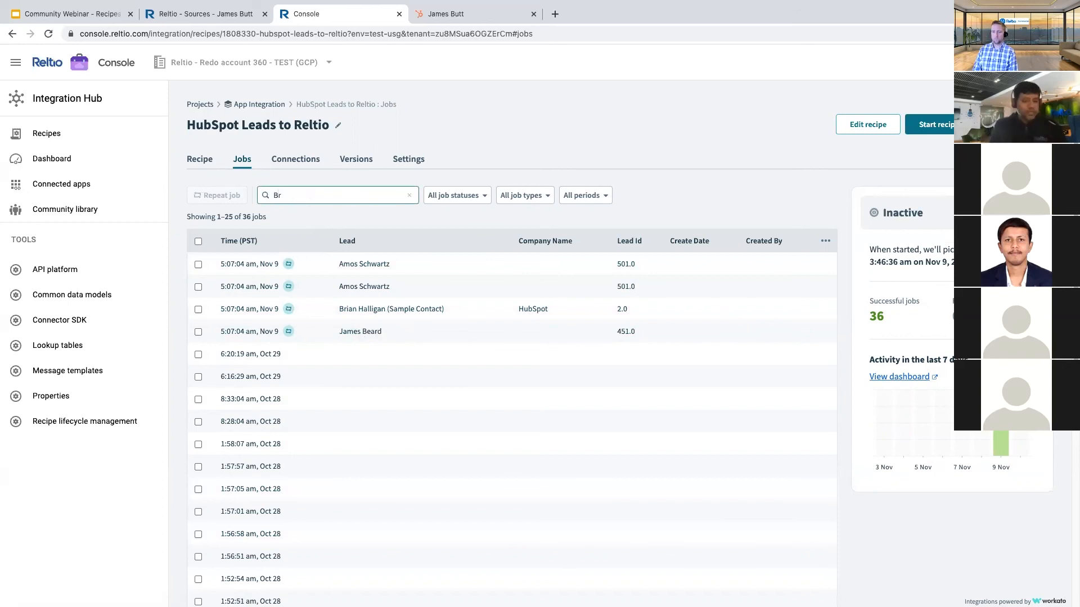
text(ian)
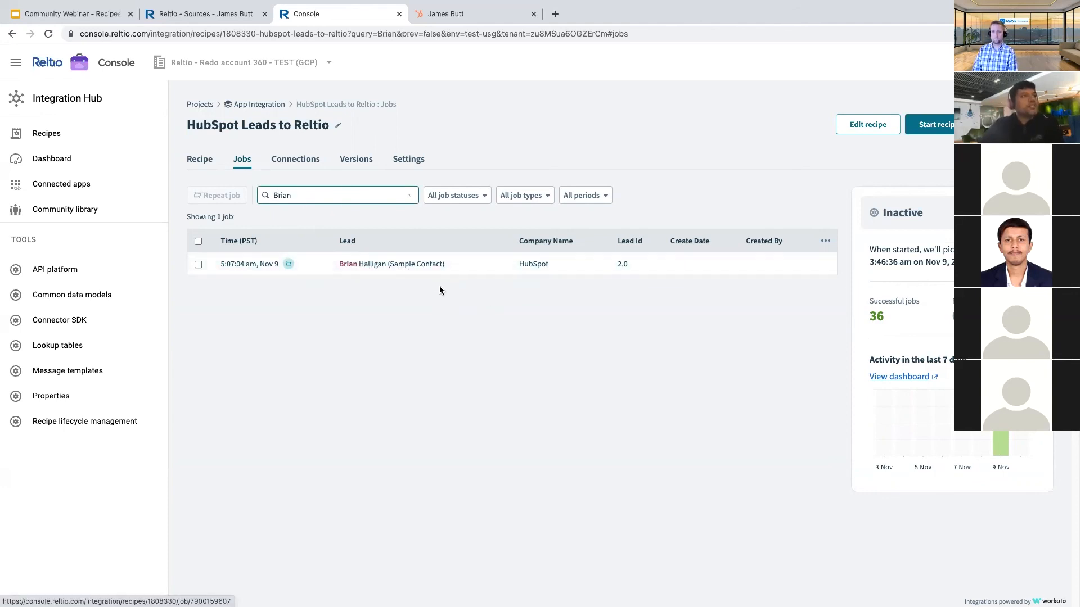
click(235, 265)
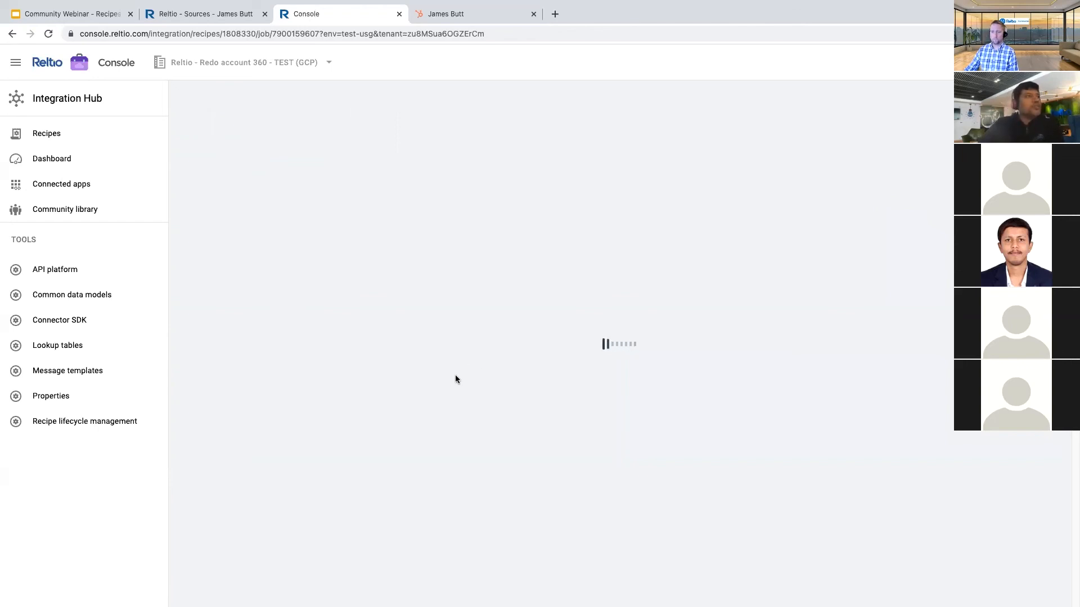
- Present slide 13, Exception Handling, of the Community Webinar - Recipes deck full screen
click(75, 17)
click(96, 439)
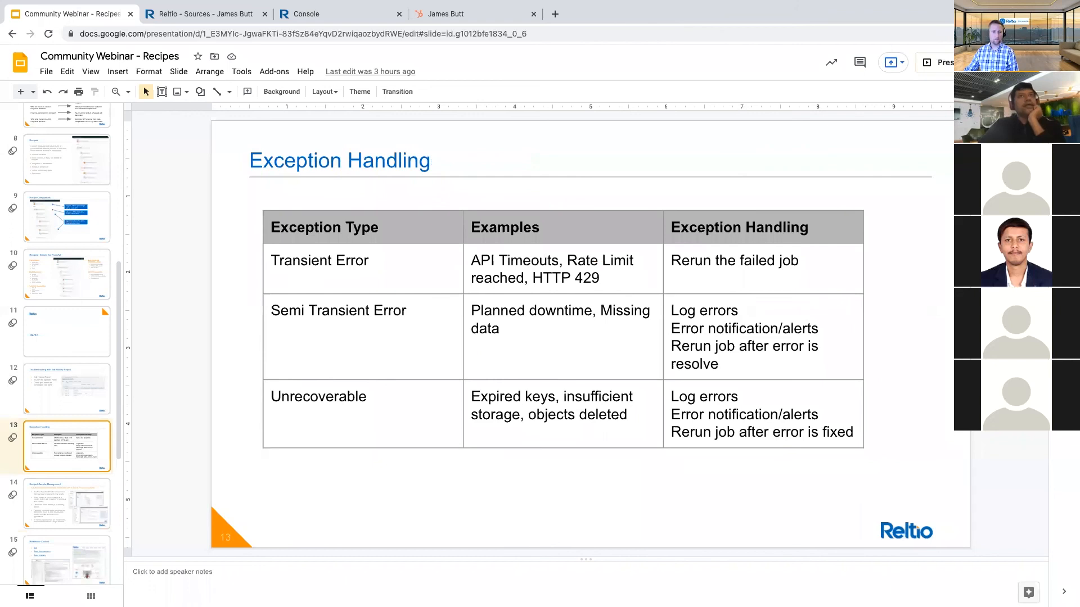
click(959, 63)
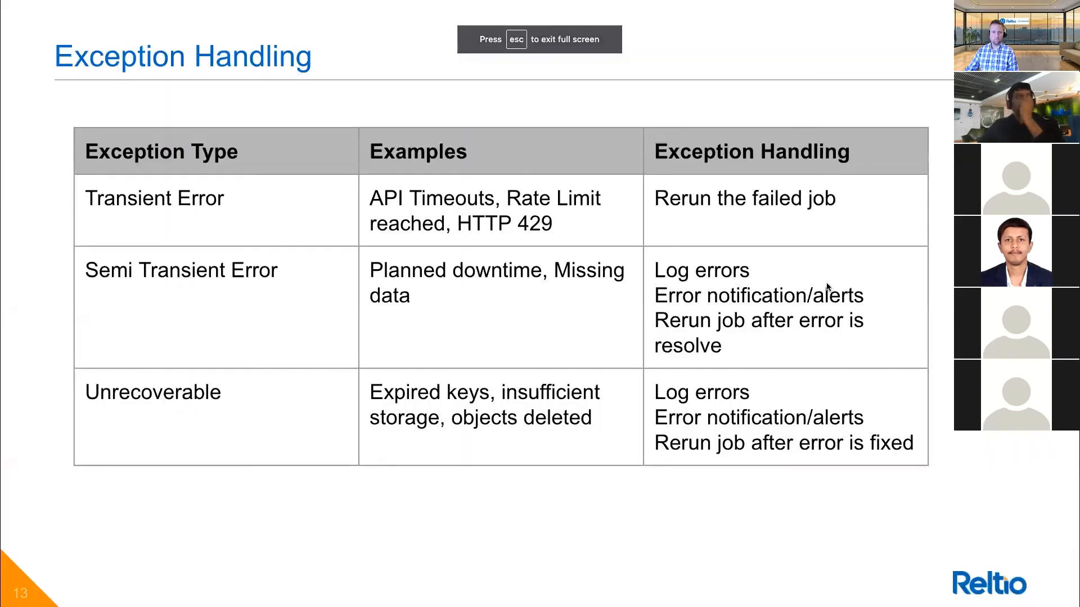